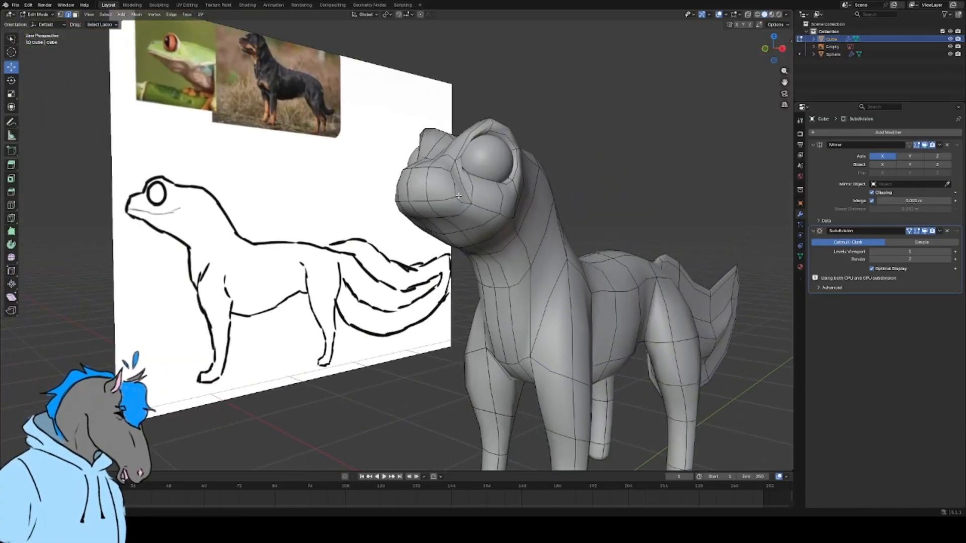
- Select the mouth-line edges across the snout and rip the mesh open along them, pulling the lower lip down
left_click(410, 208)
scroll(418, 200, "up", 2)
middle_click_drag(449, 198, 441, 203)
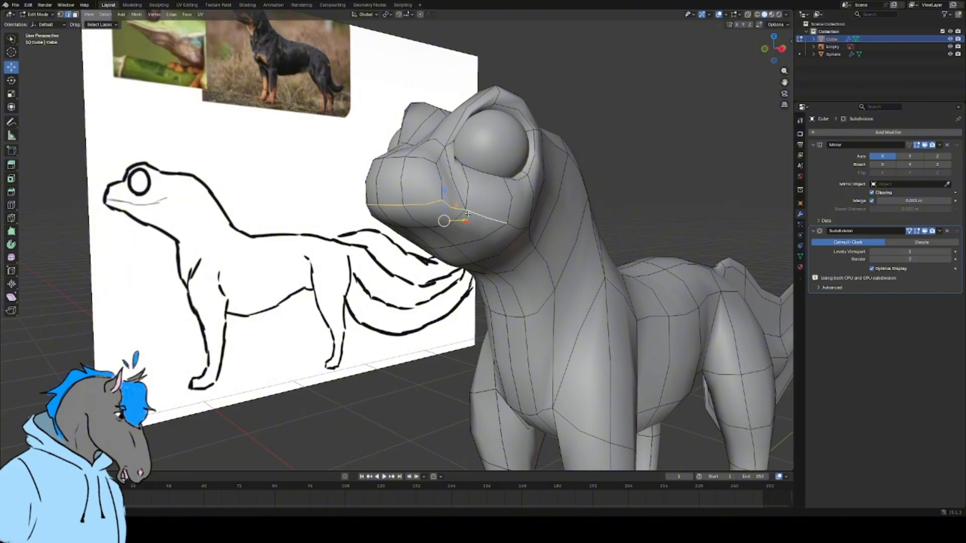
middle_click_drag(467, 214, 366, 222)
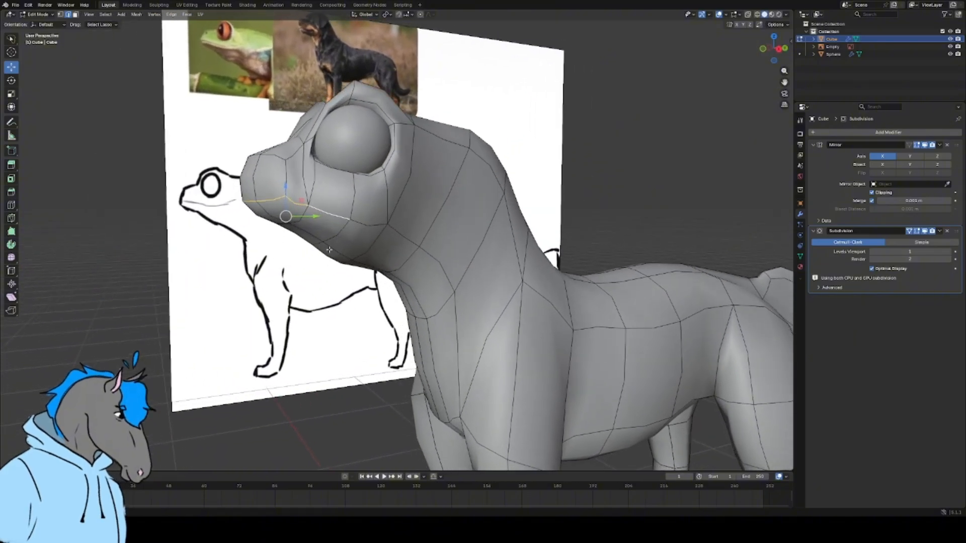
key("v")
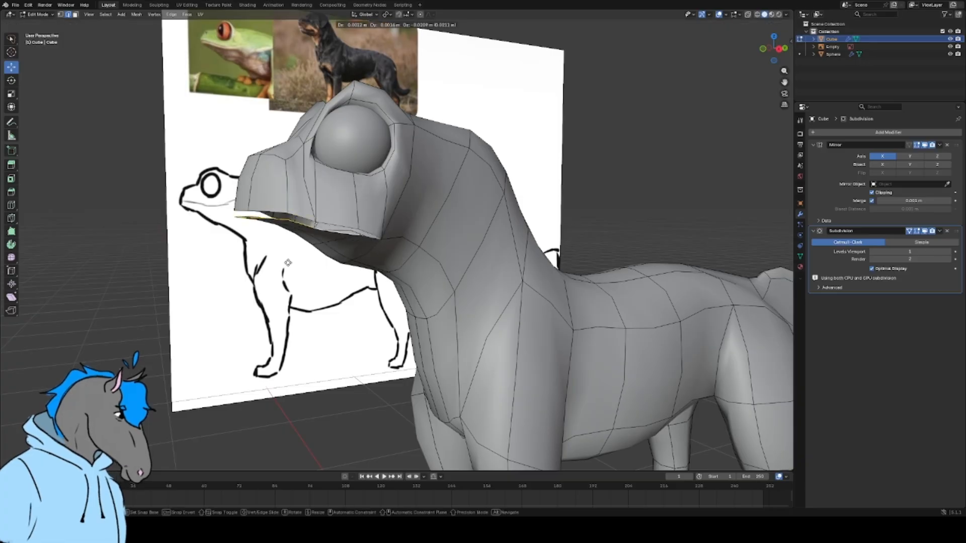
left_click(288, 262)
middle_click_drag(350, 218, 376, 218)
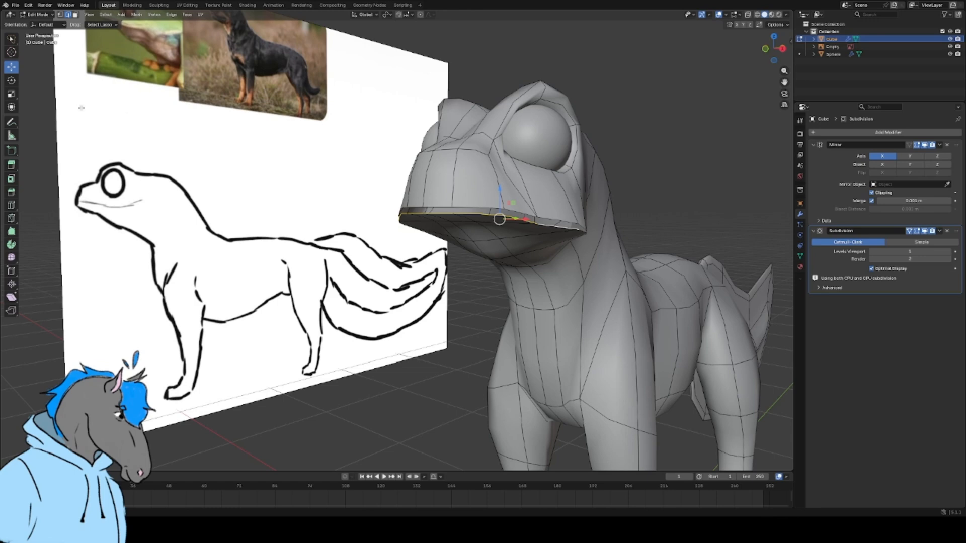
- Switch to vertex selection and move the ripped mouth's corner vertices inward toward the head with proportional editing
left_click(60, 15)
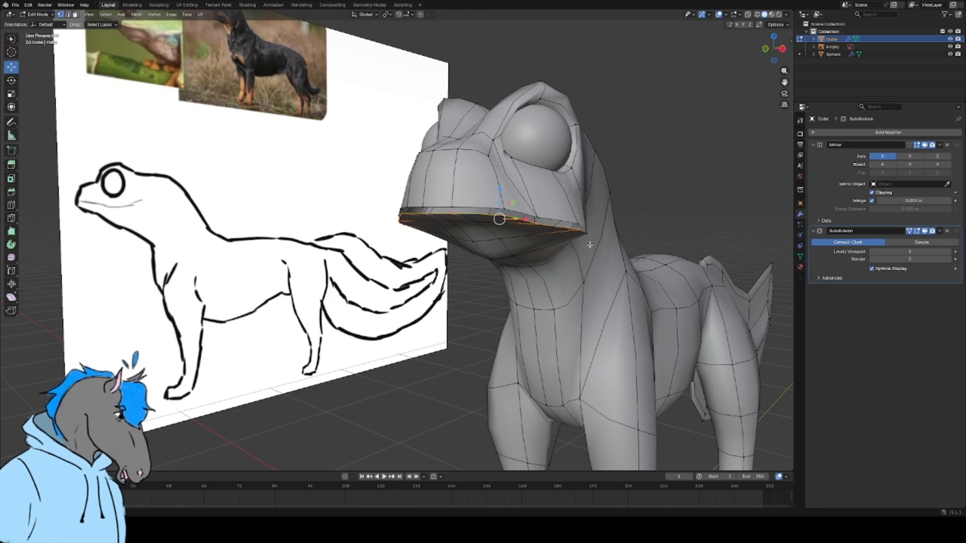
middle_click_drag(588, 233, 699, 233)
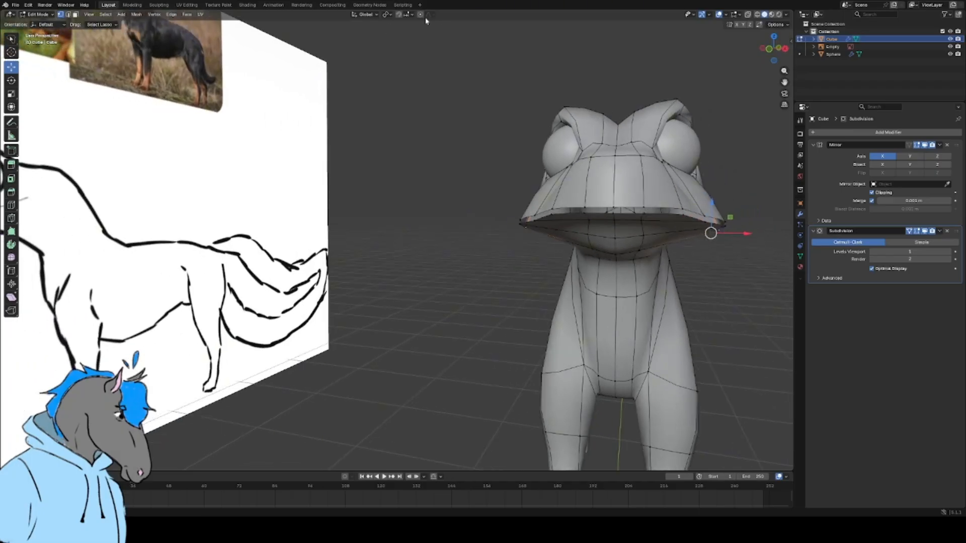
left_click_drag(746, 234, 723, 233)
middle_click_drag(723, 233, 669, 251)
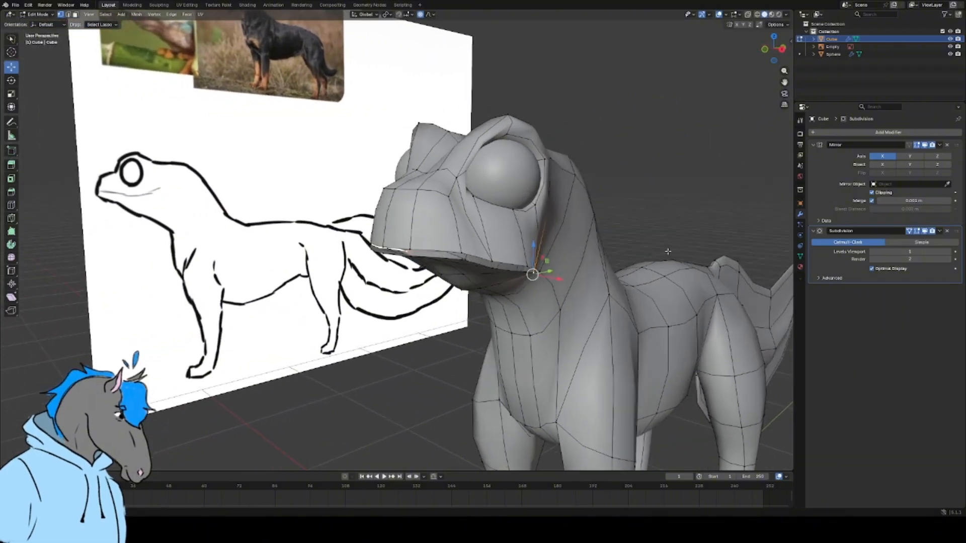
scroll(531, 260, "up", 3)
middle_click_drag(531, 261, 498, 261)
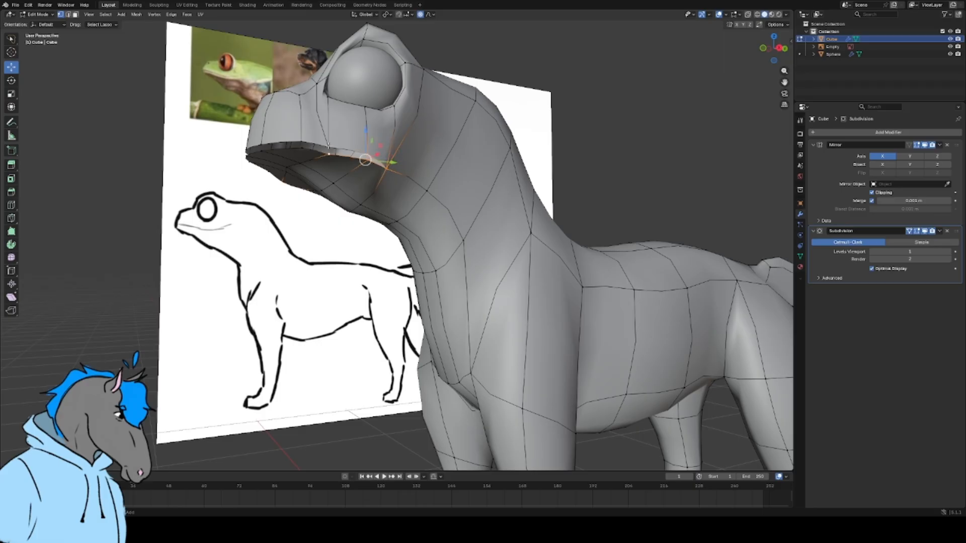
middle_click_drag(498, 262, 637, 274)
left_click_drag(702, 267, 670, 264)
middle_click_drag(671, 263, 720, 235)
left_click_drag(717, 217, 713, 211)
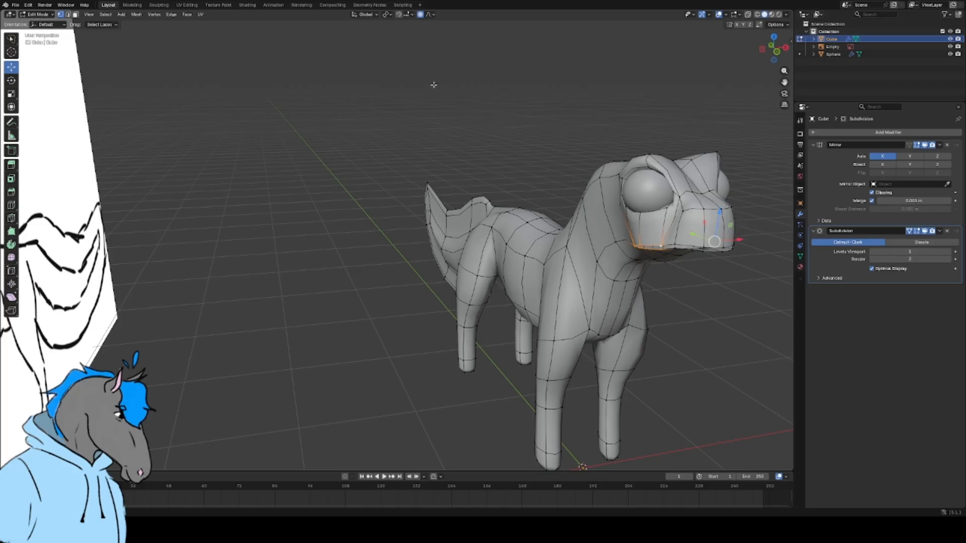
- Turn off proportional editing and refine the height and sideways position of the vertices at the mouth corner
middle_click_drag(600, 132, 506, 117)
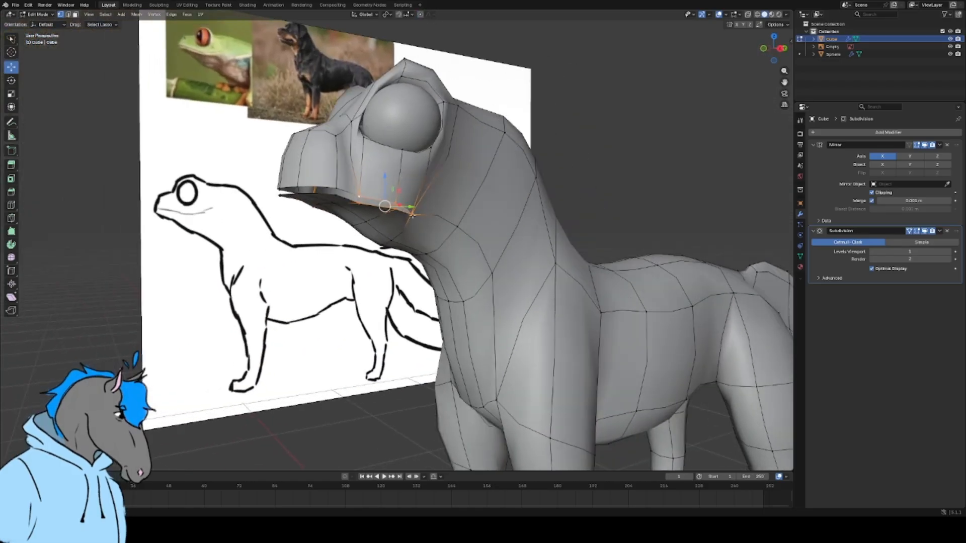
left_click_drag(420, 200, 426, 159)
middle_click_drag(426, 159, 537, 129)
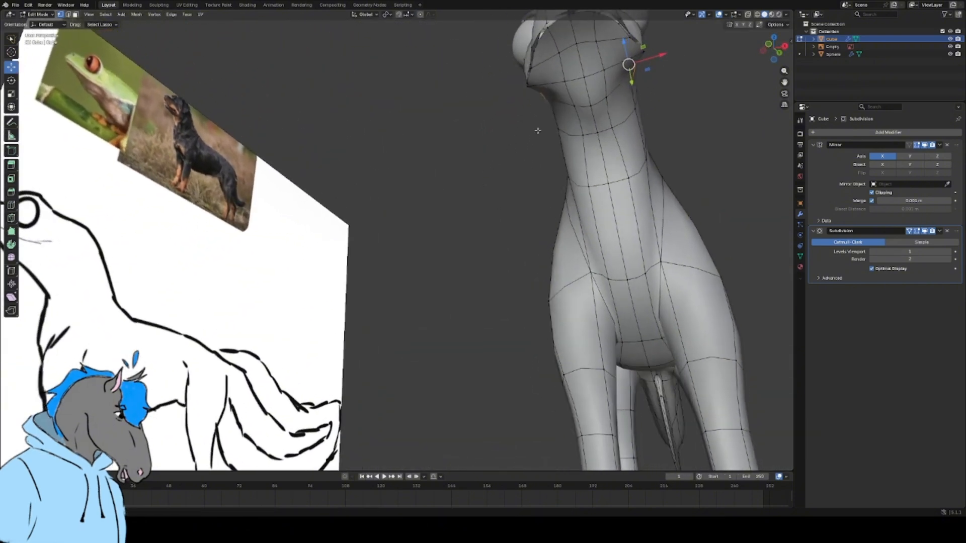
left_click_drag(660, 54, 670, 54)
middle_click_drag(671, 54, 635, 103)
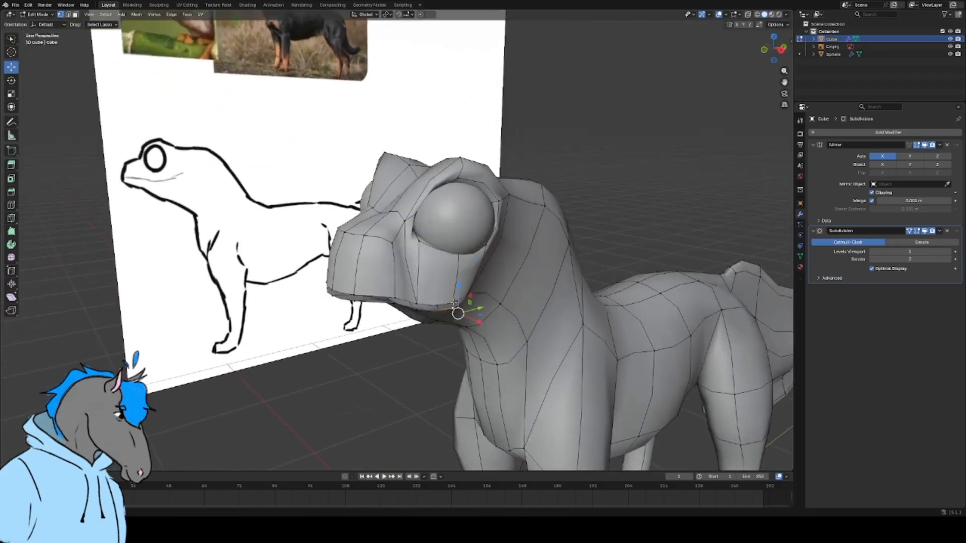
middle_click_drag(454, 302, 561, 266)
left_click_drag(560, 266, 564, 267)
middle_click_drag(565, 268, 376, 215)
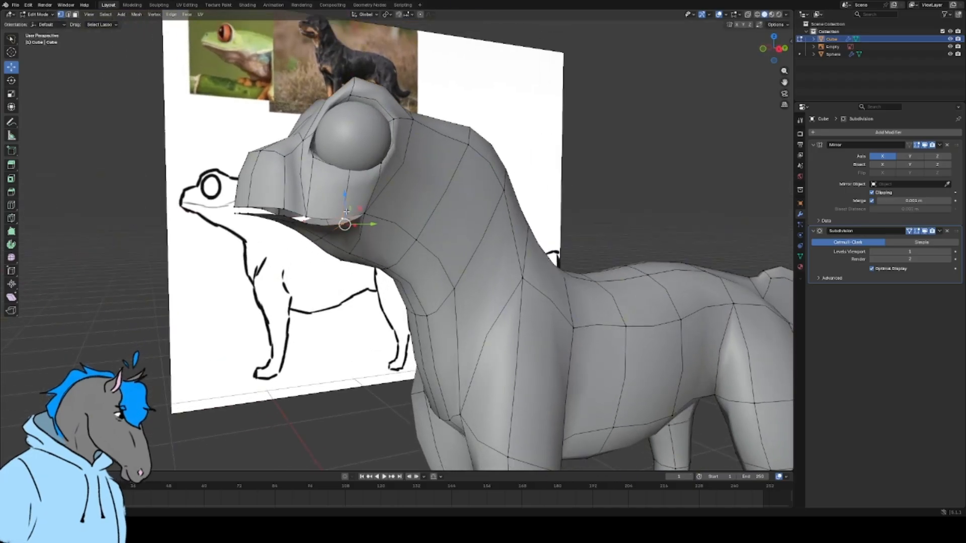
- Select the whole open boundary of the mouth and extrude it toward the inside of the head
scroll(294, 206, "up", 2)
middle_click_drag(308, 208, 467, 217)
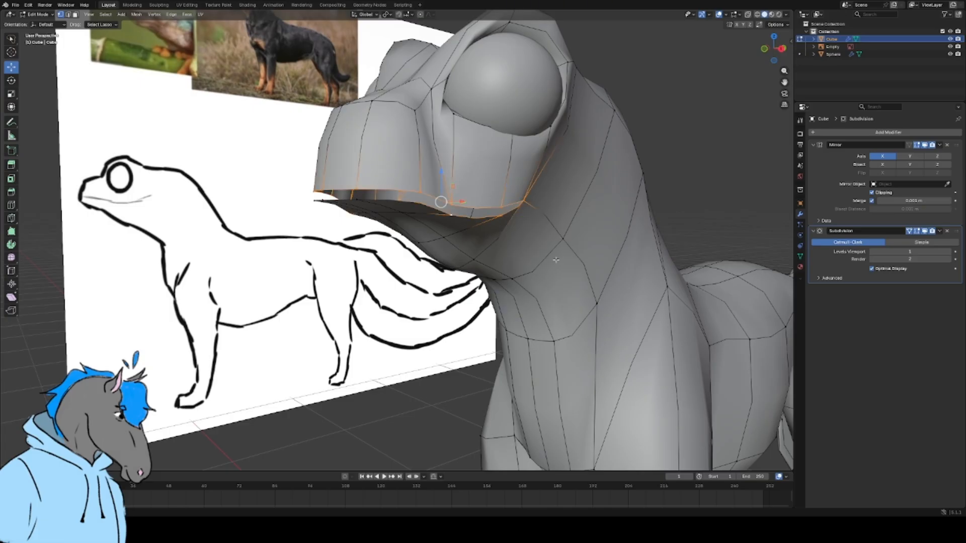
middle_click_drag(554, 229, 582, 240)
scroll(581, 240, "up", 2)
scroll(581, 240, "down", 3)
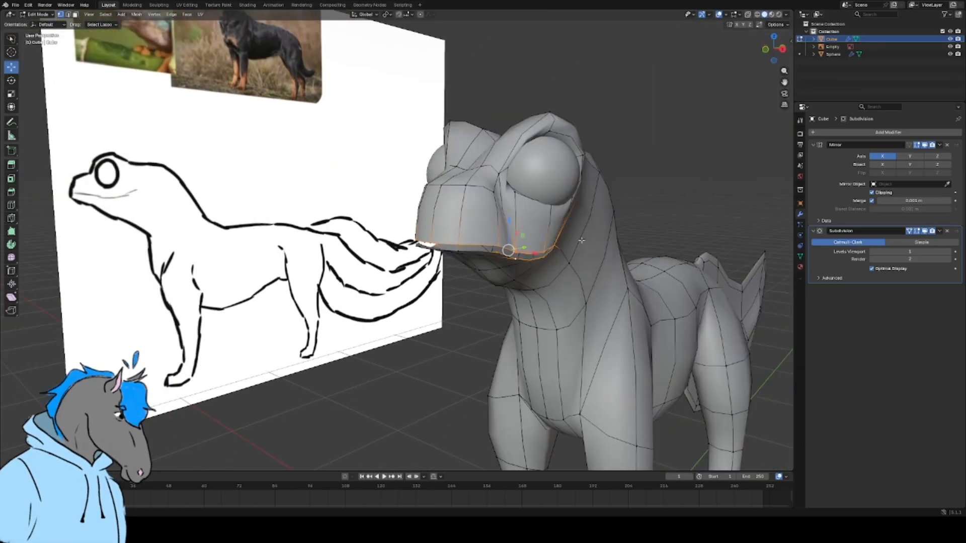
scroll(540, 235, "up", 3)
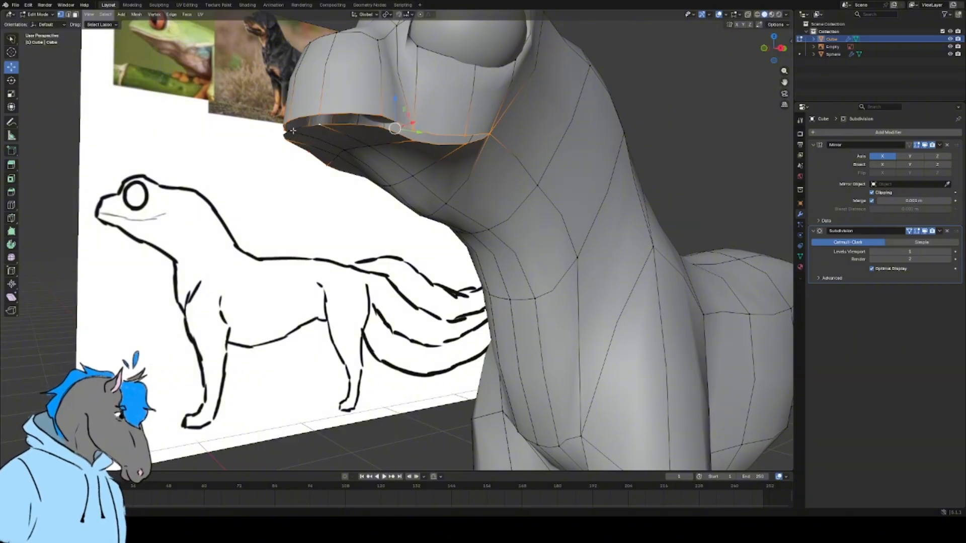
middle_click_drag(431, 143, 427, 151)
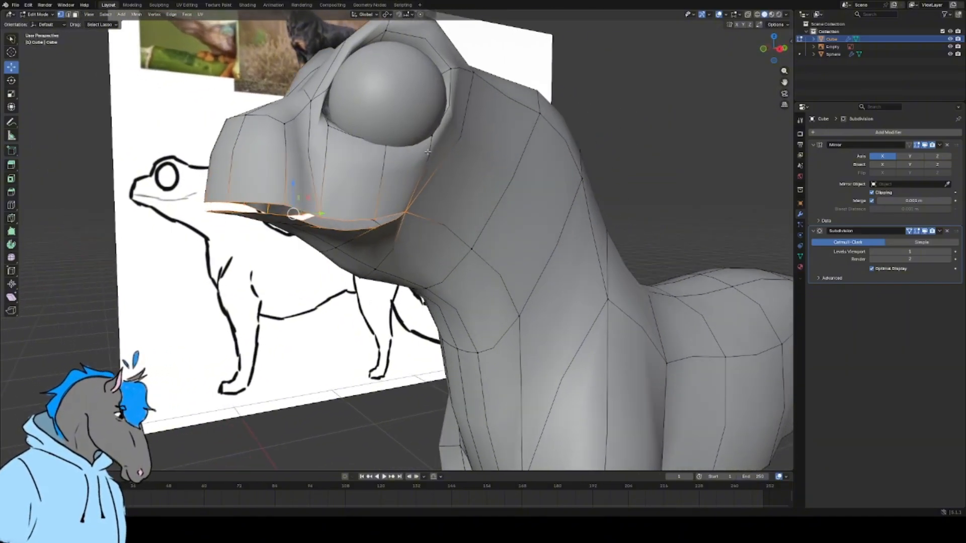
key("e")
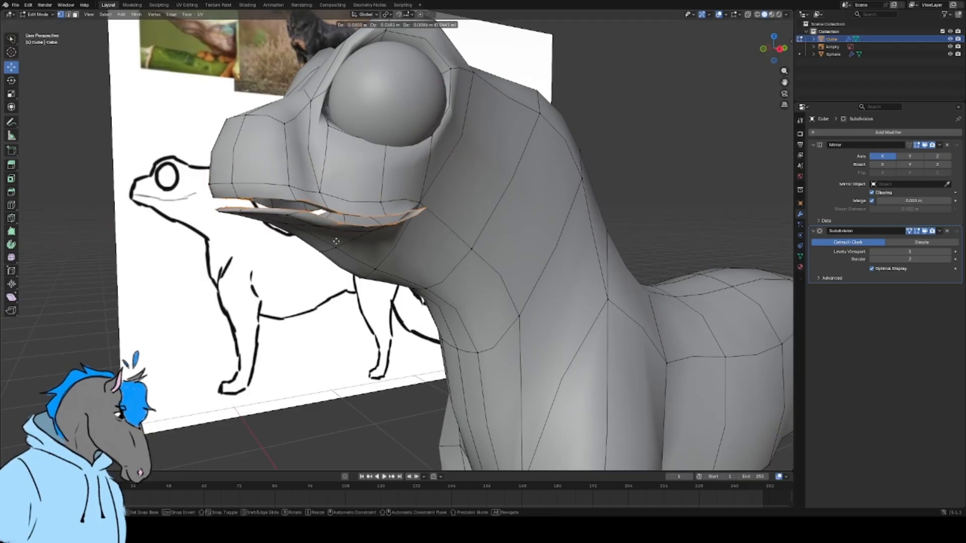
left_click(353, 241)
middle_click_drag(449, 245, 482, 217)
scroll(522, 247, "down", 1)
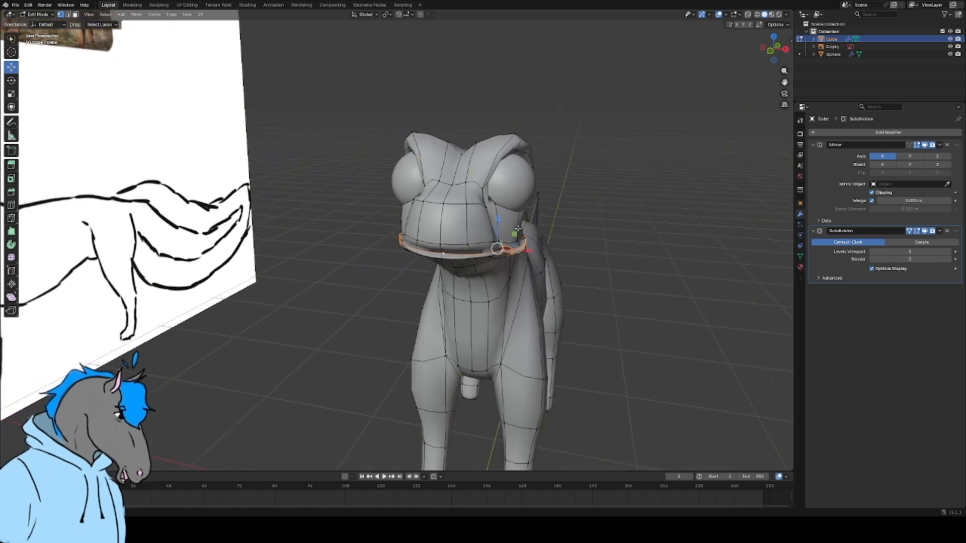
- Undo the mouth edits back to the snout before it was ripped open
key("ctrl+z")
key("ctrl+z")
key("ctrl+z")
key("ctrl+z")
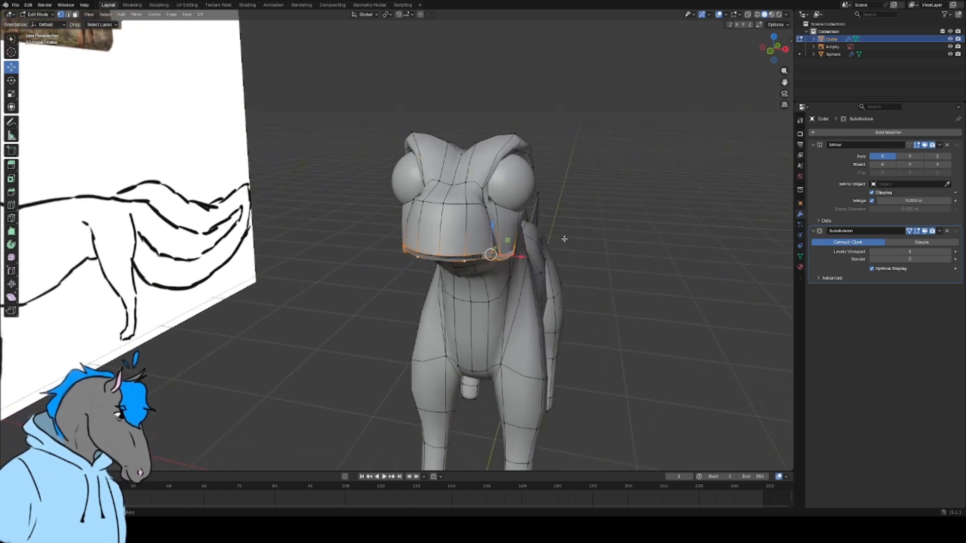
key("ctrl+shift+z")
key("ctrl+shift+z")
key("ctrl+shift+z")
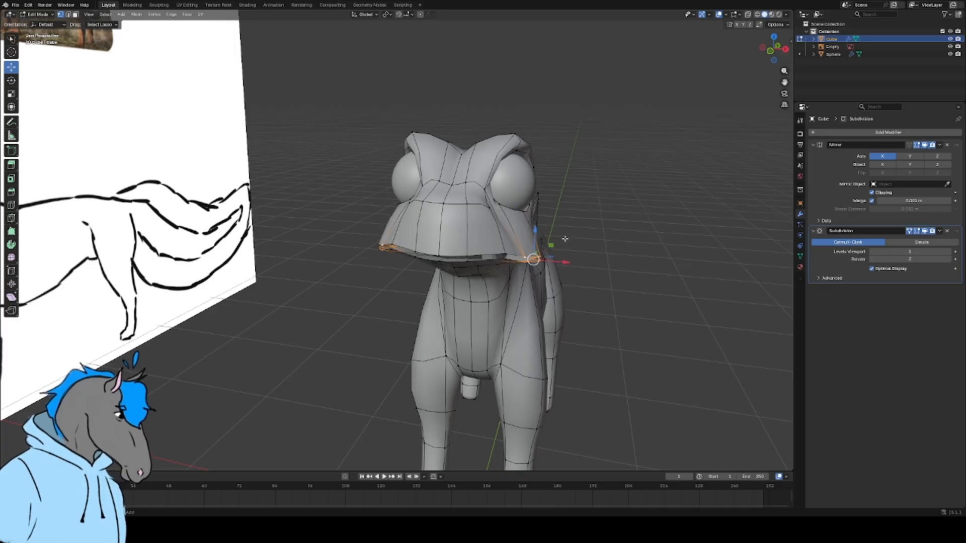
key("ctrl+z")
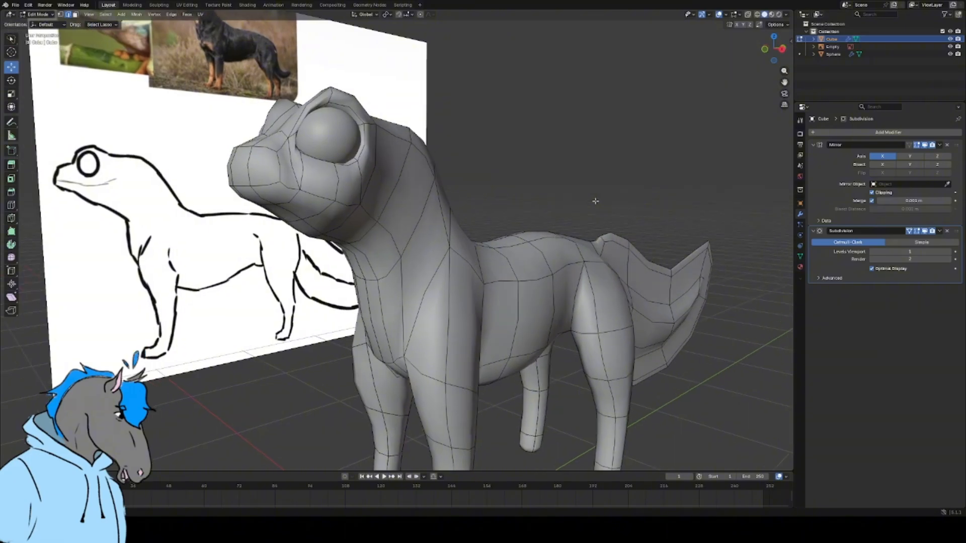
- Lower the mouth-line vertex on the side of the snout to even out the line
middle_click_drag(595, 201, 530, 204)
left_click(323, 207)
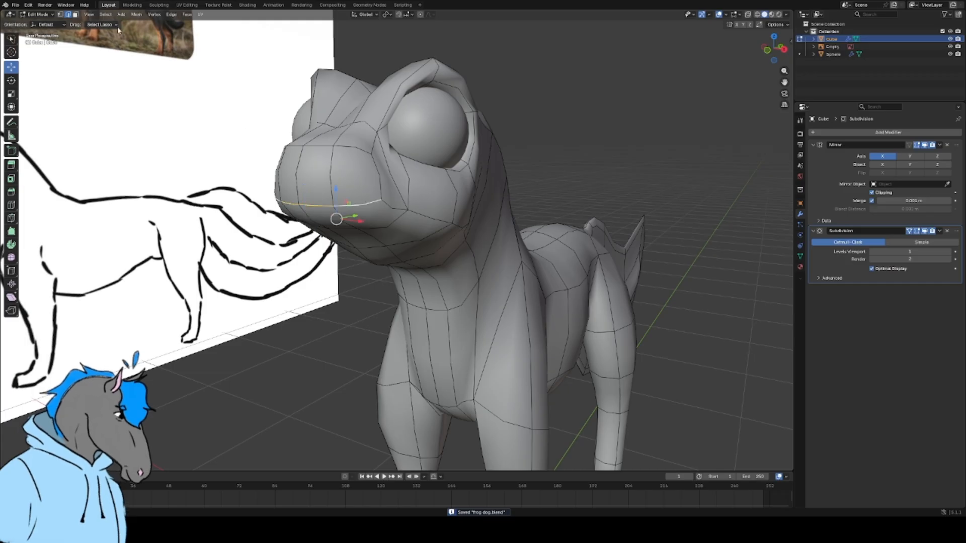
left_click(381, 199)
left_click_drag(399, 194, 395, 213)
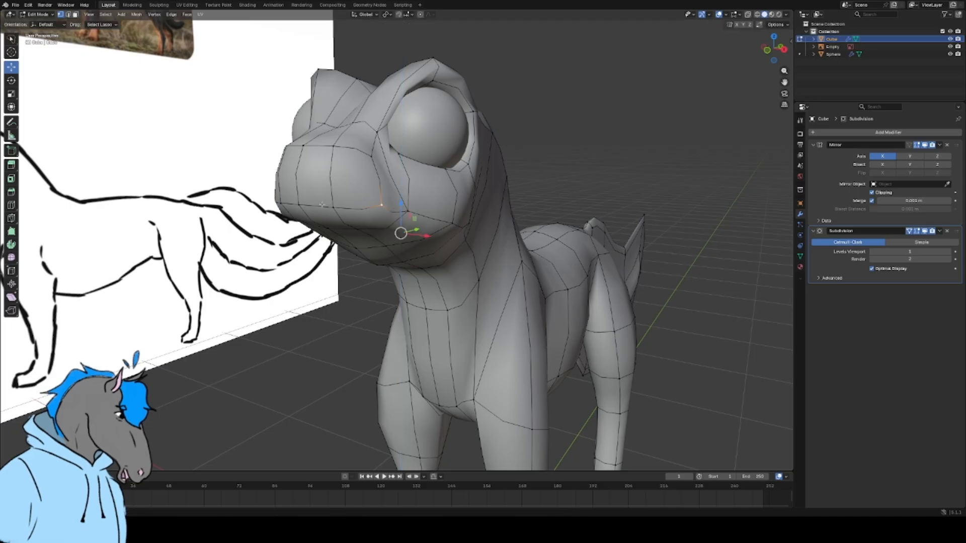
- Select the mouth line from the front of the snout to the jaw corner and rip it open downward
left_click(451, 221, "ctrl")
mouse_move(451, 221)
middle_mouse_down()
mouse_move(435, 217)
mouse_move(460, 218)
middle_mouse_up()
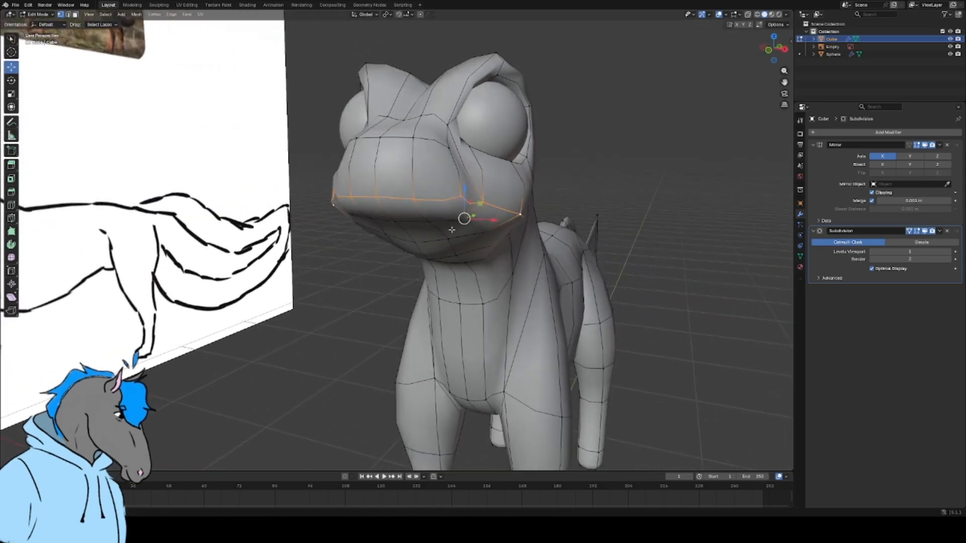
key("g")
left_click(446, 239)
- Move the lower lip's outer vertex inward along the X axis near the mouth corner
middle_click_drag(446, 239, 354, 188)
middle_click_drag(318, 215, 582, 135)
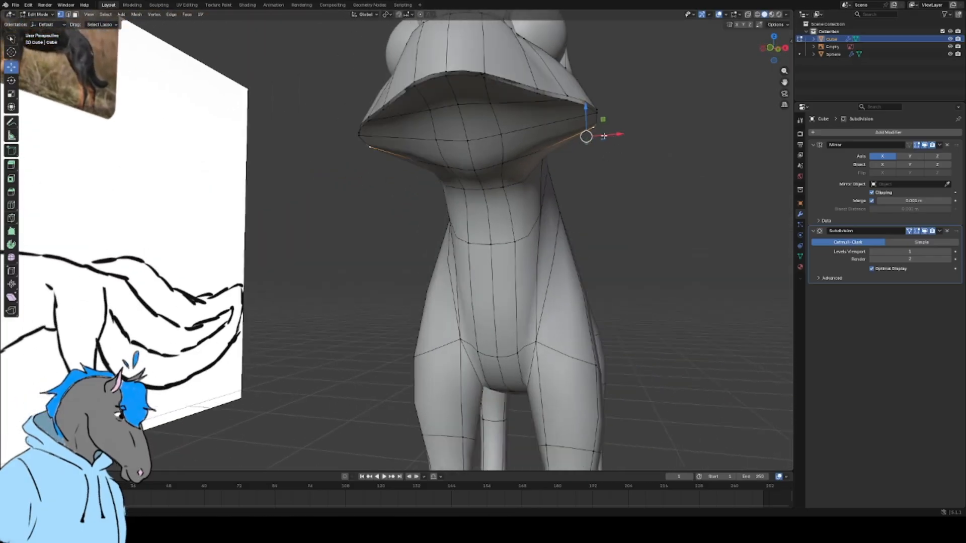
key("g")
key("x")
left_click_drag(570, 137, 570, 137)
- Reposition the mouth corner vertex and adjust the neighbouring side vertices of the upper lip
left_click(595, 107)
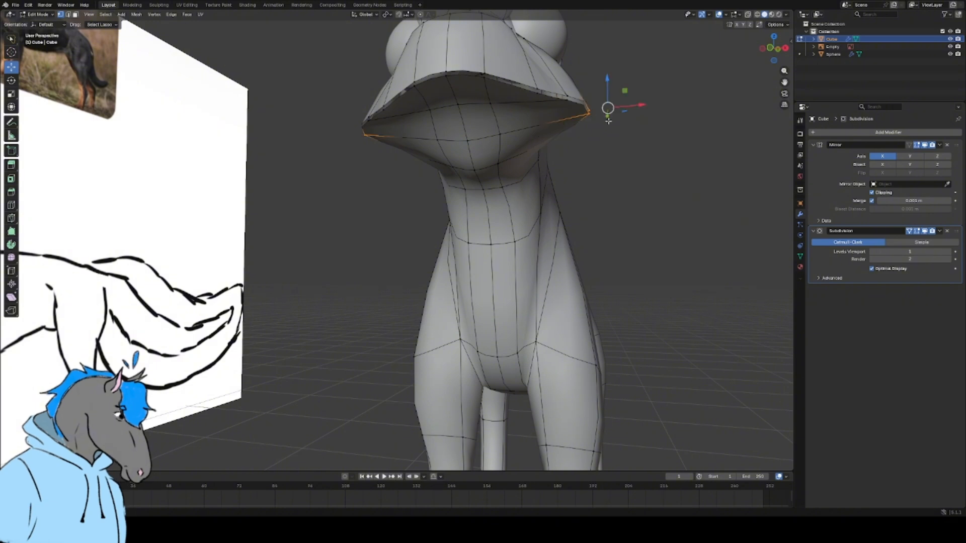
left_click_drag(626, 112, 582, 95)
left_click(561, 97)
left_click(557, 103, "shift")
middle_click_drag(583, 96, 374, 168)
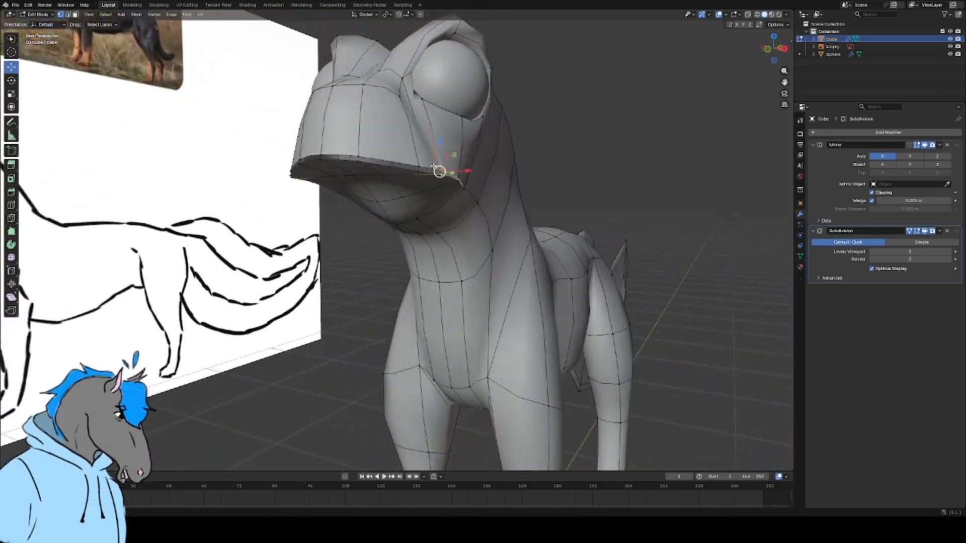
- Select the open boundary loop of the mouth and extrude it to form the inner lip
left_click(340, 159, "alt")
scroll(457, 174, "up", 2)
middle_click_drag(457, 173, 436, 174)
middle_click_drag(338, 152, 253, 210)
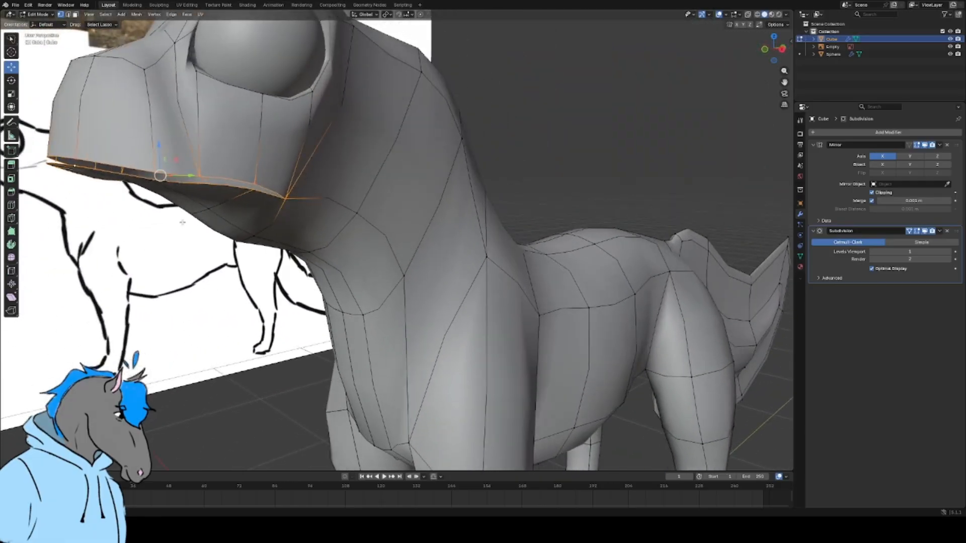
middle_click_drag(182, 222, 293, 225)
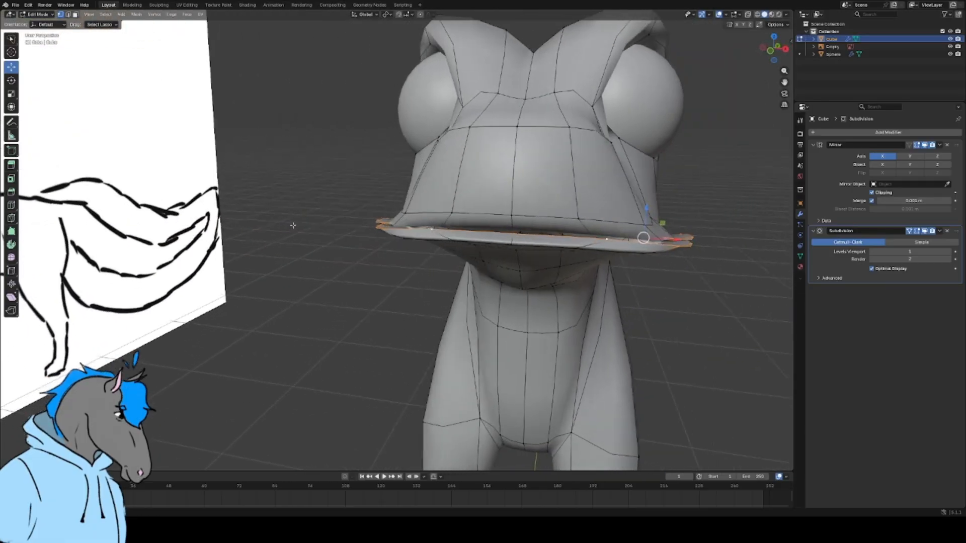
middle_click_drag(656, 308, 643, 306)
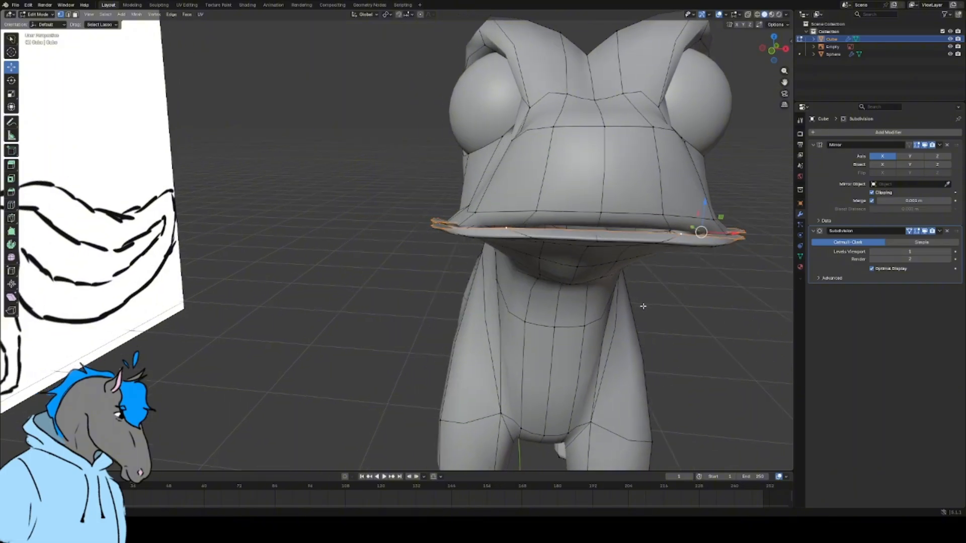
- Scale the extruded lip loop narrower along the X axis and shift it inward into the mouth
scroll(643, 306, "down", 5)
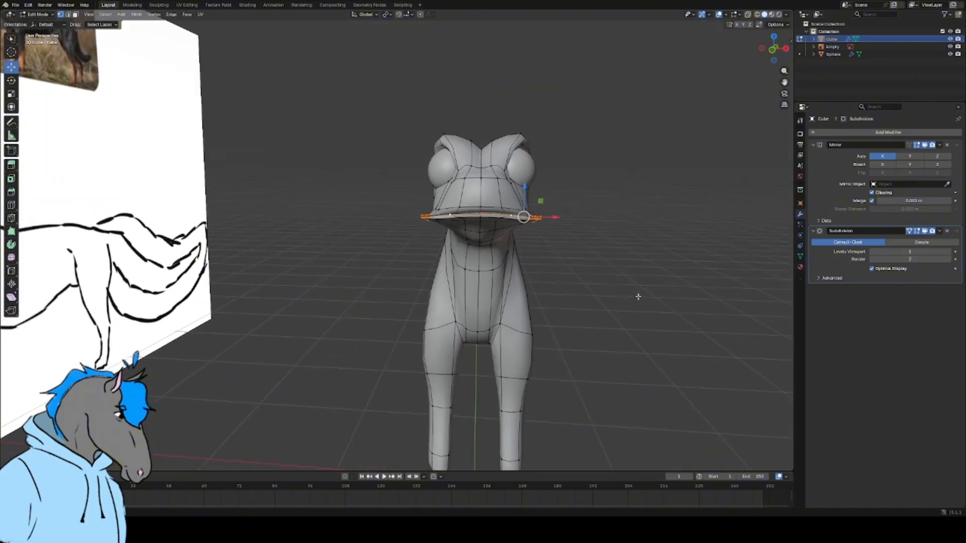
key("s")
key("x")
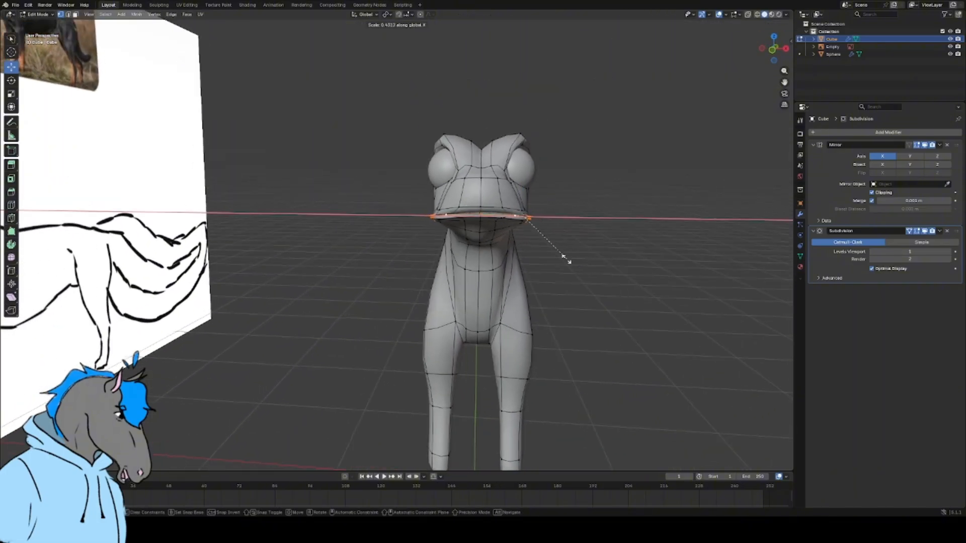
left_click(536, 247)
scroll(543, 241, "up", 4)
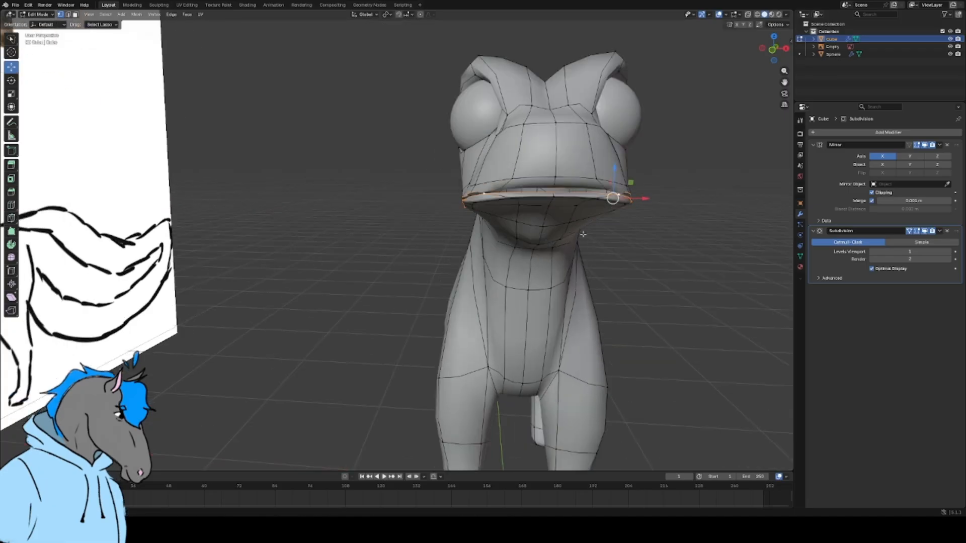
left_click_drag(644, 198, 607, 193)
- In a see-through side view, shift the inner lip's open edge loop slightly backward into the mouth
mouse_move(603, 194)
middle_mouse_down()
mouse_move(512, 219)
mouse_move(378, 226)
mouse_move(488, 246)
middle_mouse_up()
scroll(513, 218, "up", 2)
scroll(453, 236, "down", 4)
scroll(489, 246, "up", 2)
left_click(438, 164)
scroll(457, 175, "up", 3)
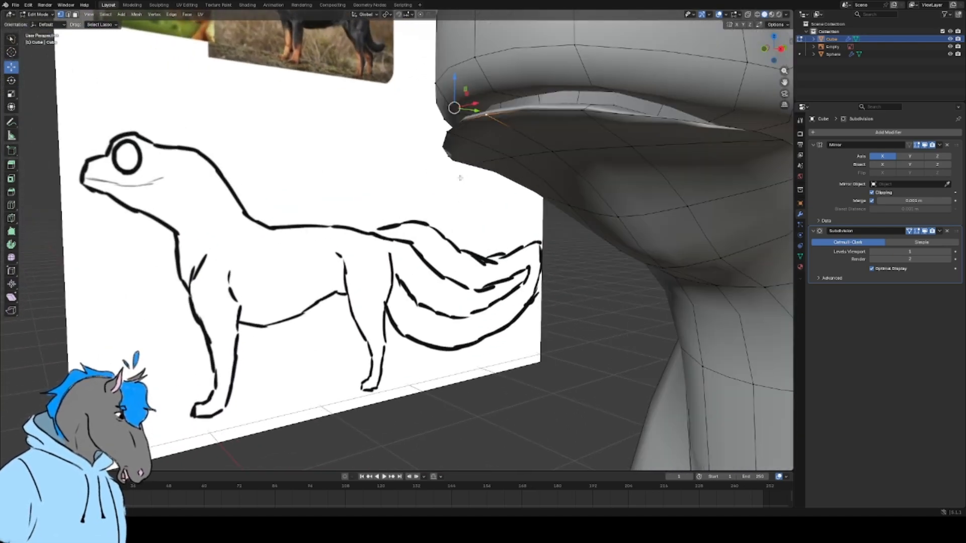
middle_click_drag(460, 176, 448, 183)
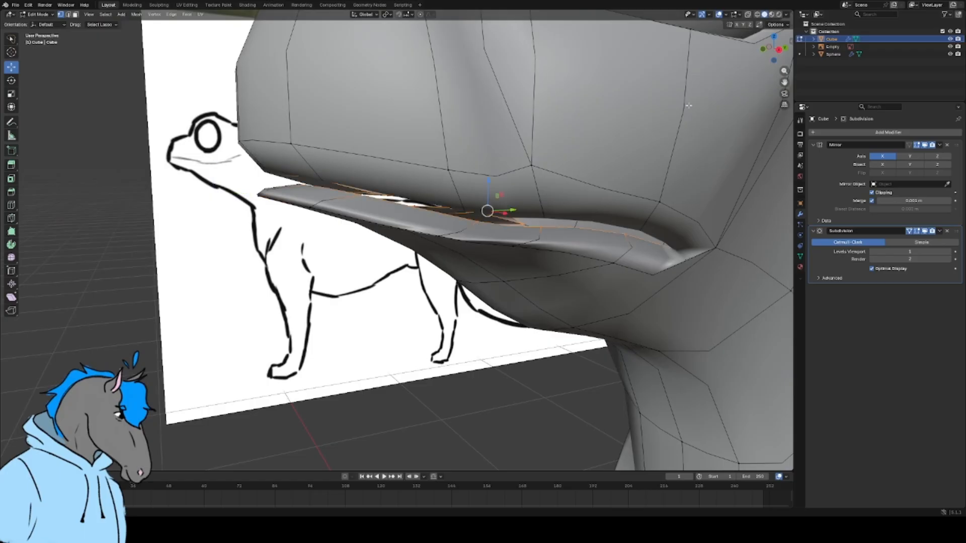
left_click(778, 49)
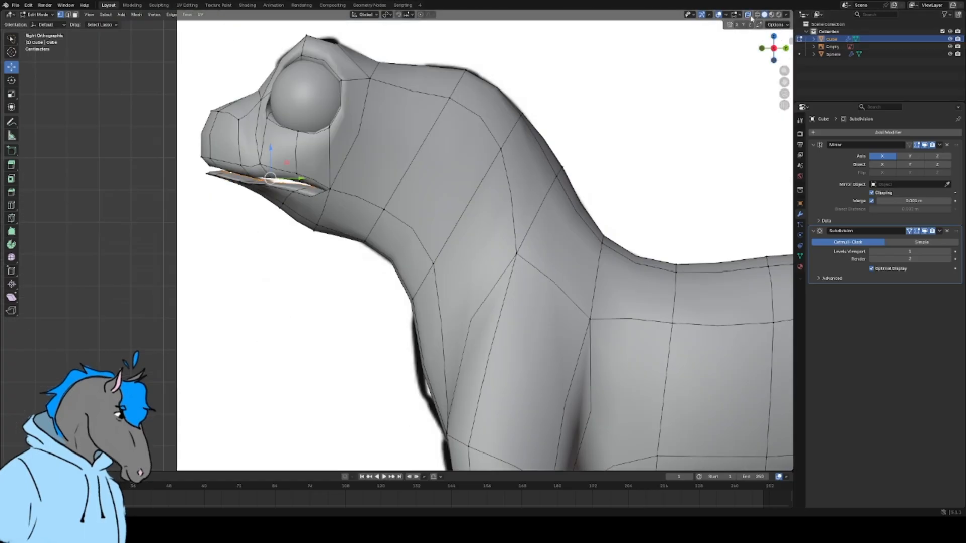
left_click(749, 14)
scroll(421, 219, "up", 2)
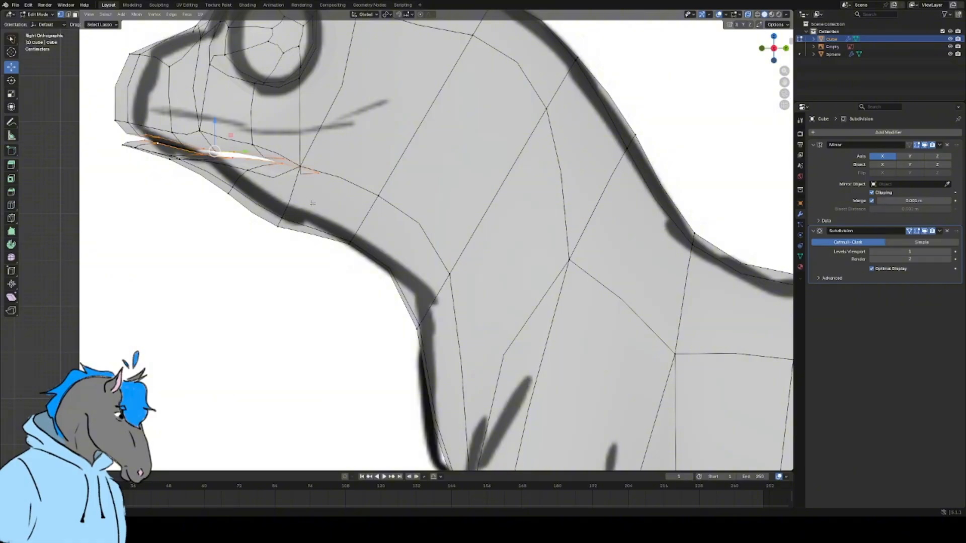
scroll(370, 211, "down", 2)
scroll(380, 248, "up", 2)
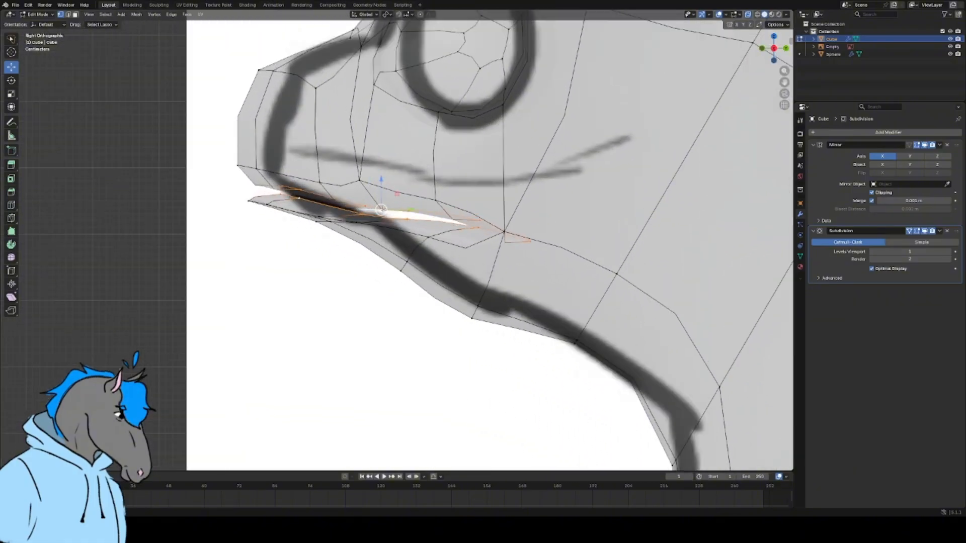
left_click_drag(382, 210, 402, 213)
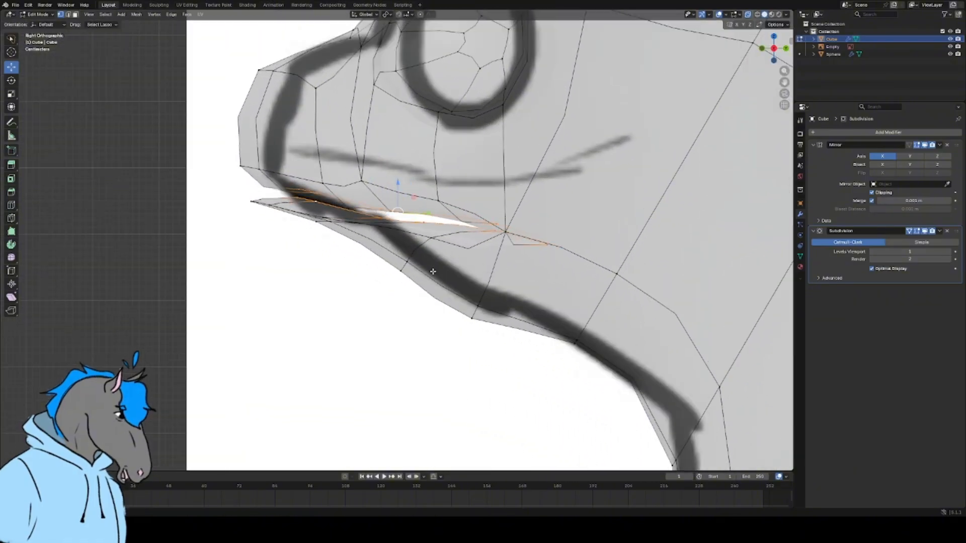
- Extrude the open lip loop about 0.11 m backward into the head and restore the solid view
key("e")
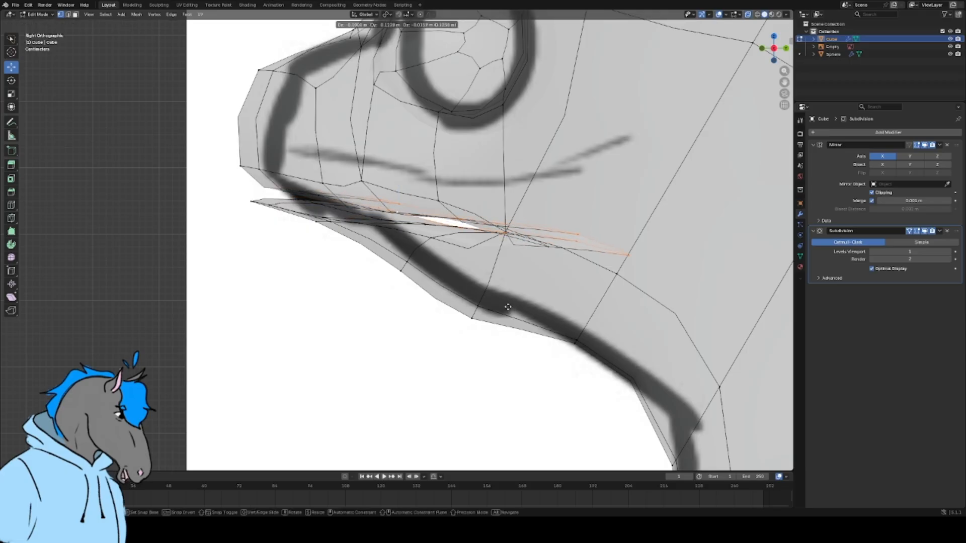
left_click(509, 308)
middle_click_drag(290, 176, 324, 183)
scroll(598, 123, "down", 5)
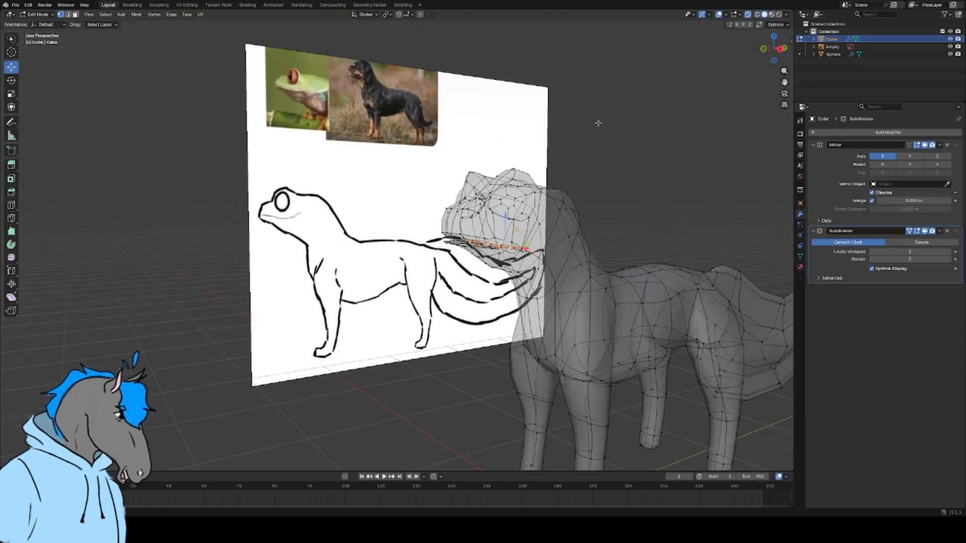
left_click(748, 14)
scroll(407, 274, "up", 8)
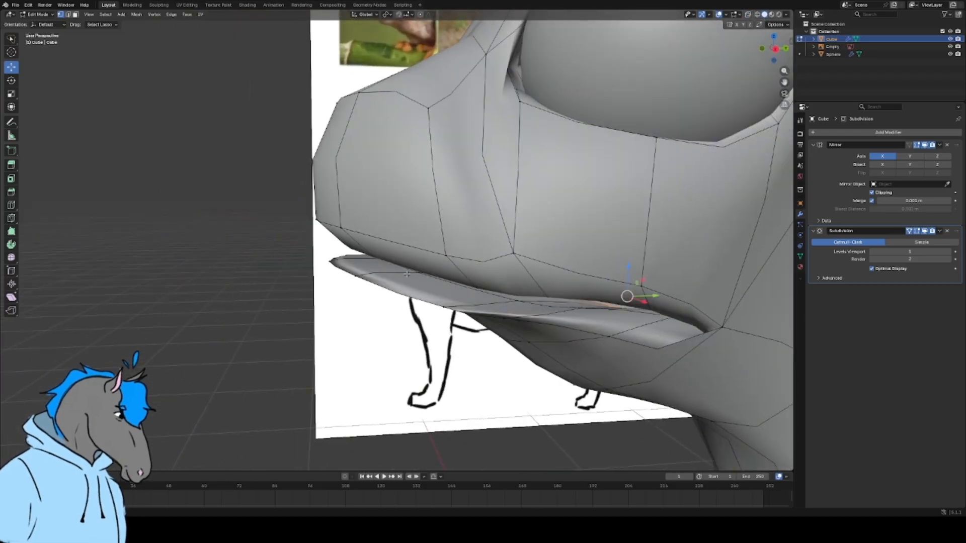
- Try to raise the lower lip's front vertex along the Z axis with proportional editing, undoing the move
left_click(408, 270)
middle_click_drag(407, 274, 413, 268)
left_click(355, 242)
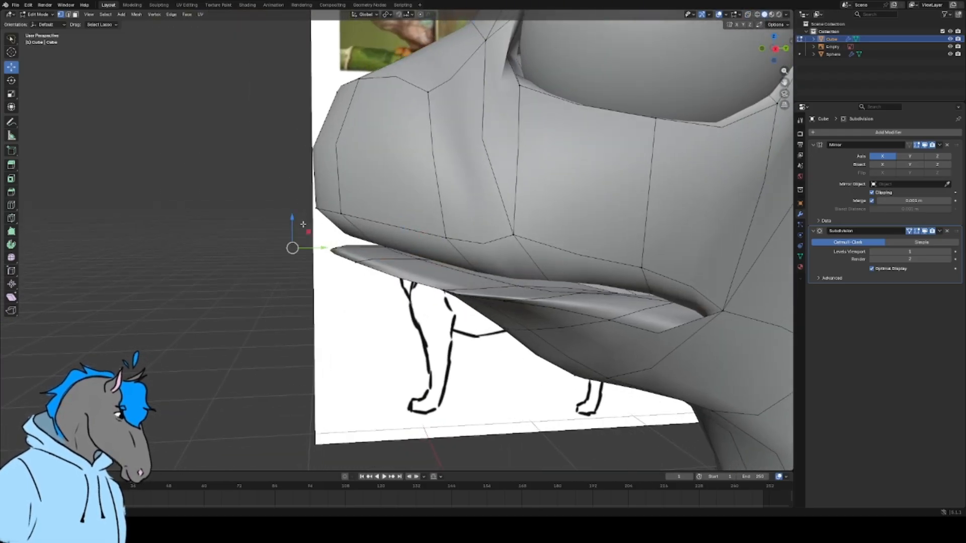
key("g")
key("z")
left_click(305, 209)
key("g")
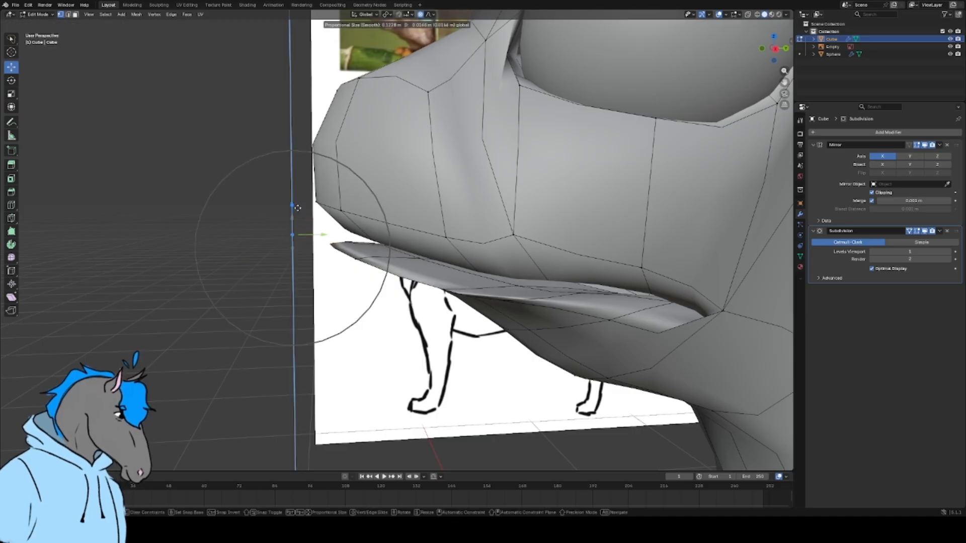
left_click(302, 207)
key("ctrl+z")
- Limit proportional editing to connected geometry and raise the lower lip's front vertex along the Z axis
left_click(435, 15)
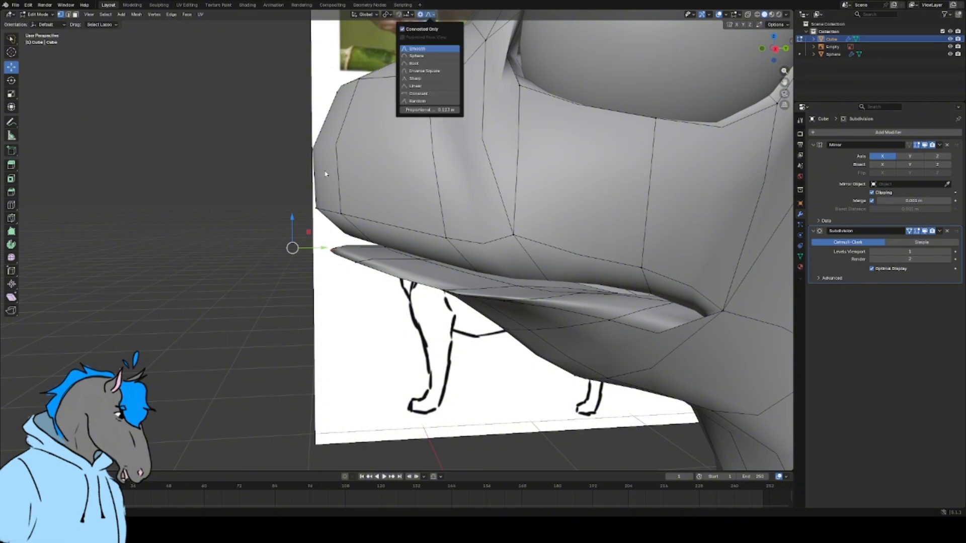
key("g")
key("z")
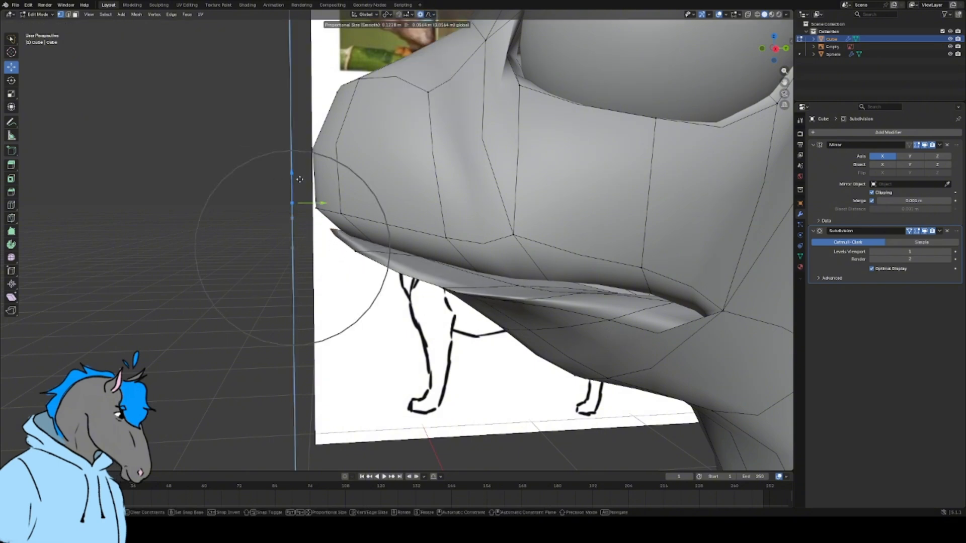
left_click(318, 198)
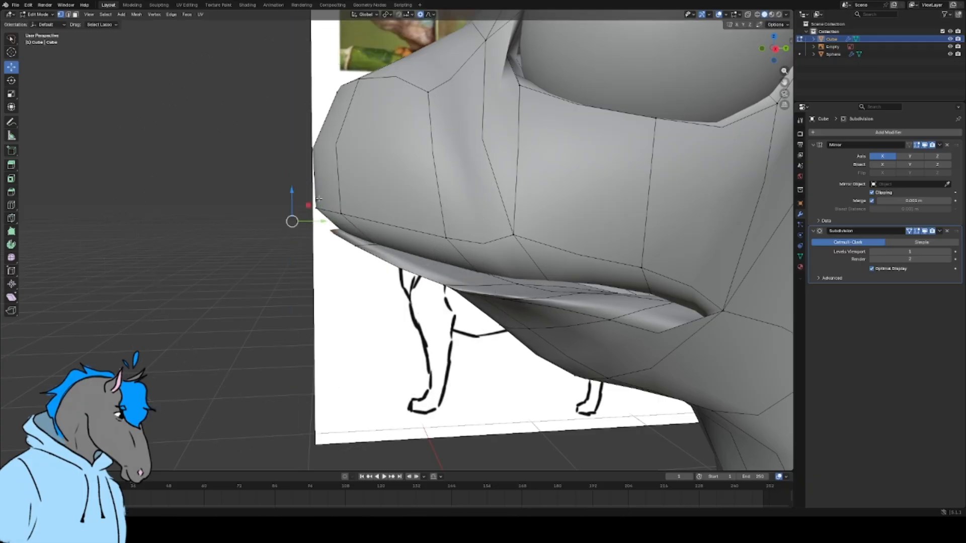
- Lower the jaw vertex just beneath the front lip about 0.07 m along Z with a proportional size of about 0.11 m
scroll(319, 199, "down", 5)
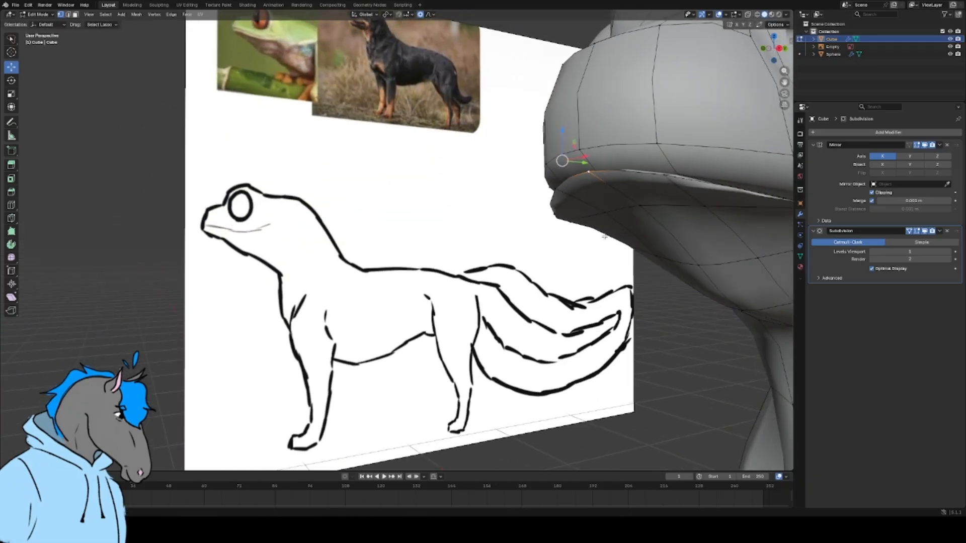
scroll(630, 200, "up", 5)
key("g")
key("z")
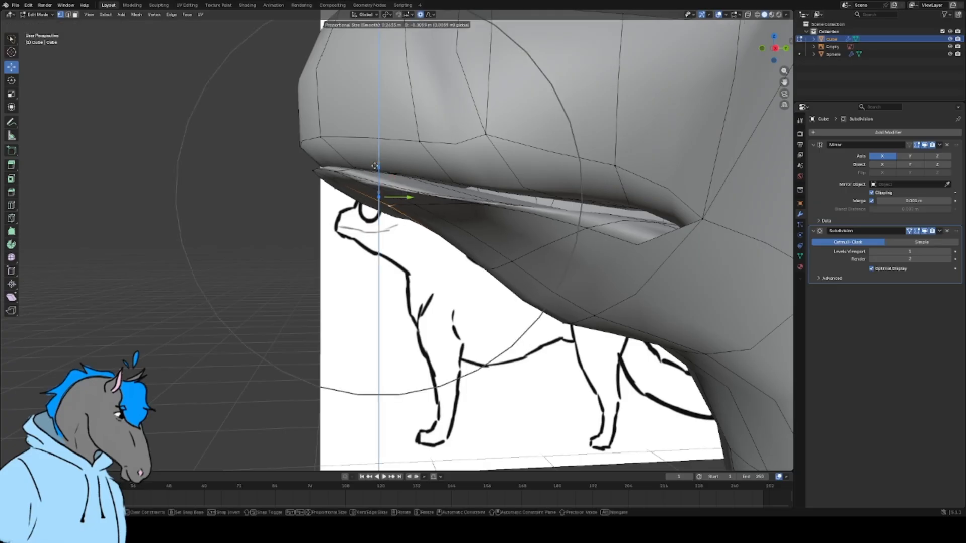
scroll(378, 196, "up", 8)
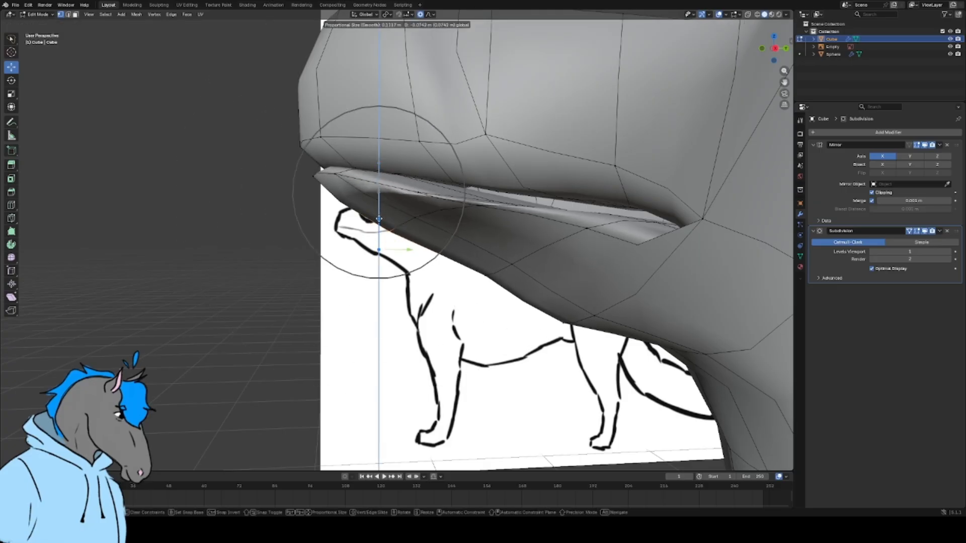
left_click(380, 218)
- Lower the selected vertices on the underside of the jaw a little further along the Z axis
scroll(431, 219, "down", 5)
middle_click_drag(431, 220, 474, 216)
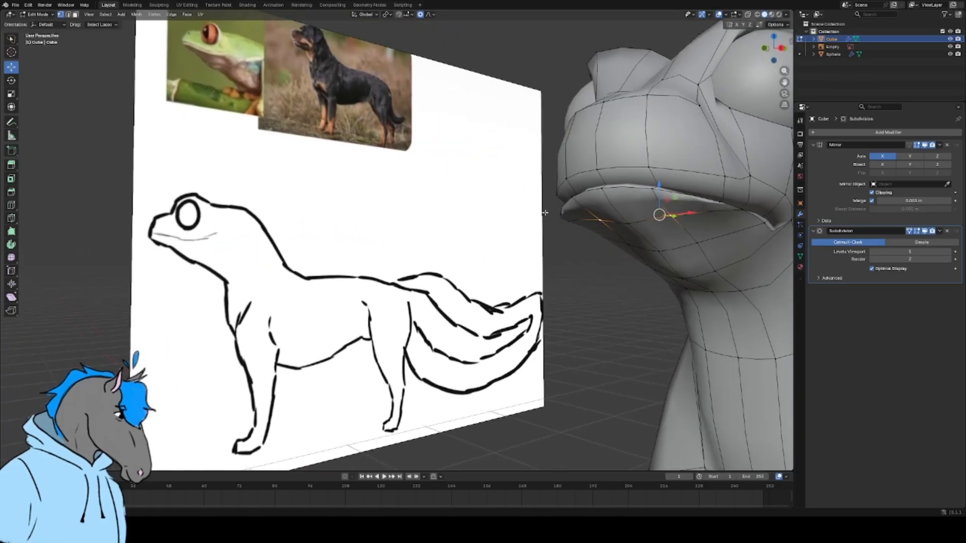
middle_click_drag(545, 213, 513, 211, "shift")
middle_click_drag(623, 204, 671, 203)
key("g")
key("z")
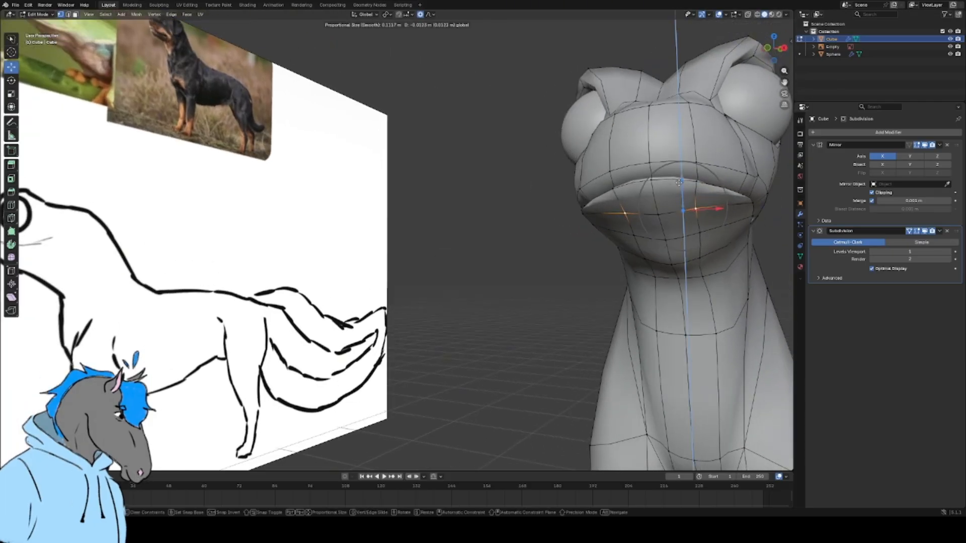
left_click_drag(677, 190, 677, 190)
middle_click_drag(695, 232, 645, 235)
scroll(645, 235, "up", 3)
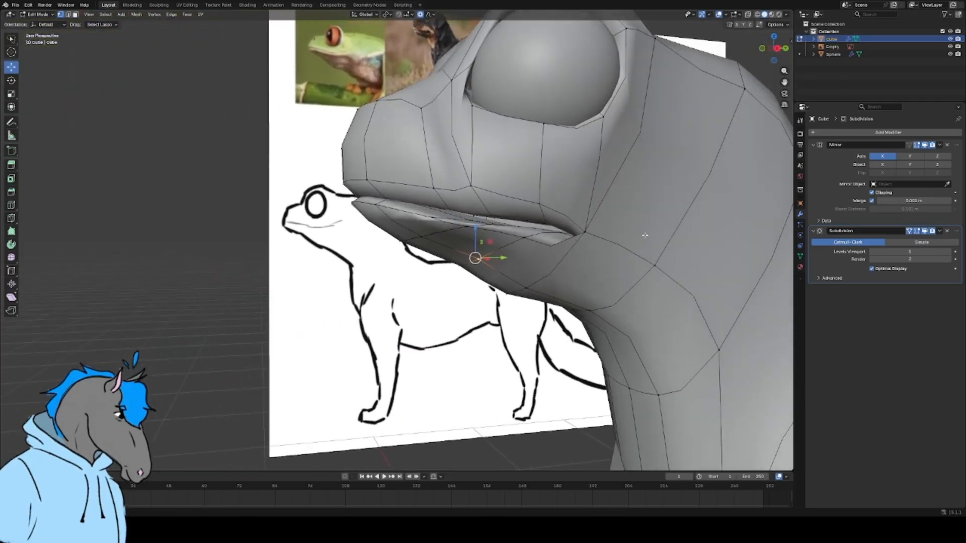
left_click_drag(474, 229, 474, 239)
- Raise the side lip vertices and the mouth corner vertex along the Z axis
left_click_drag(500, 269, 485, 272)
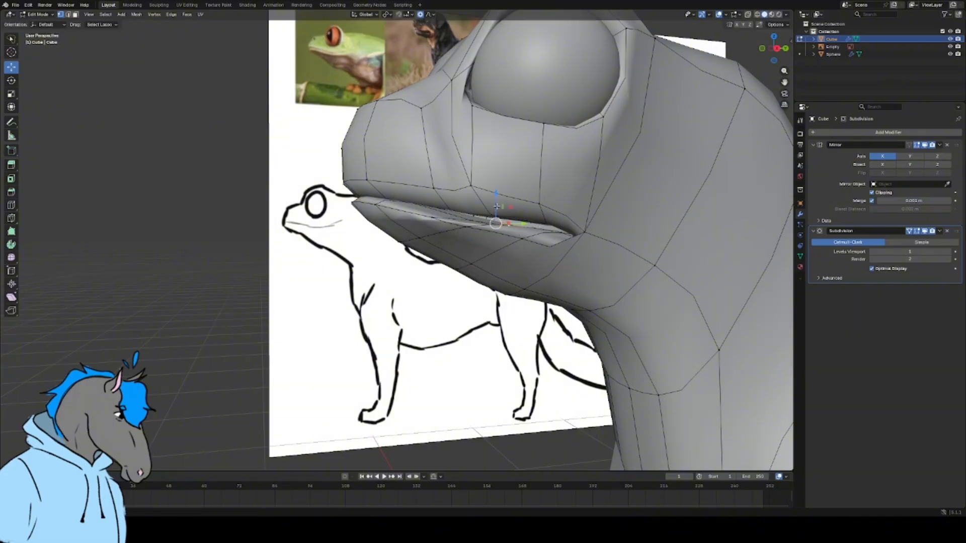
left_click_drag(497, 206, 501, 185)
left_click(584, 216)
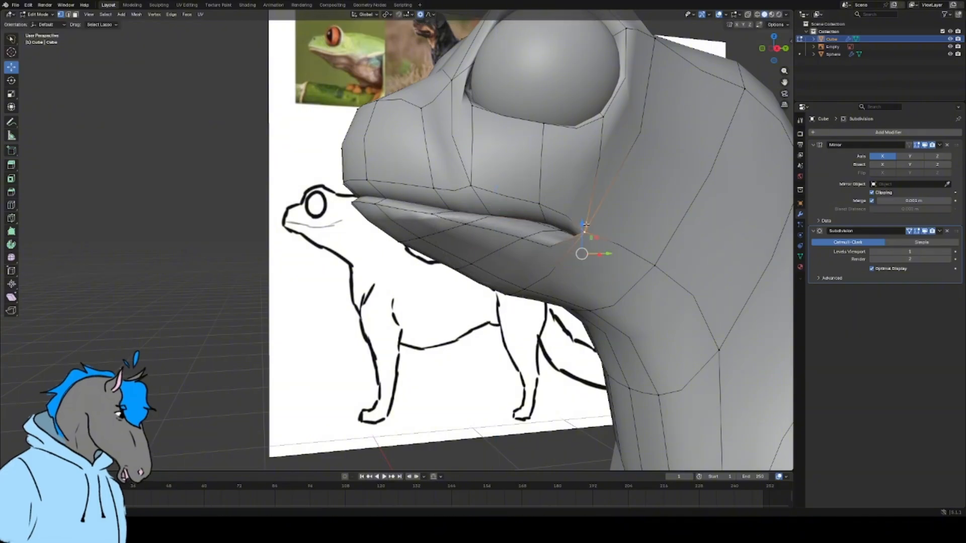
left_click_drag(584, 202, 589, 177)
- Examine the reshaped mouth and head from the front and the side
scroll(583, 176, "down", 8)
scroll(578, 180, "down", 5)
middle_click_drag(571, 183, 641, 191)
middle_click_drag(638, 185, 592, 191)
scroll(580, 183, "up", 5)
scroll(580, 183, "down", 5)
middle_click_drag(660, 200, 525, 183)
scroll(525, 183, "up", 4)
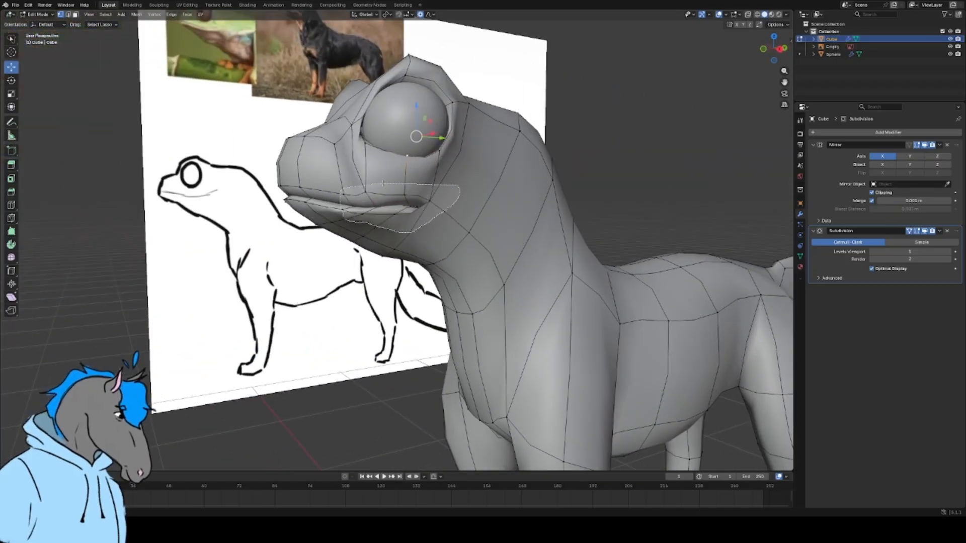
- Select the vertices around the mouth corner and cheek and move them outward along the X axis
left_click_drag(383, 184, 387, 184)
middle_click_drag(387, 184, 533, 209)
key("g")
key("x")
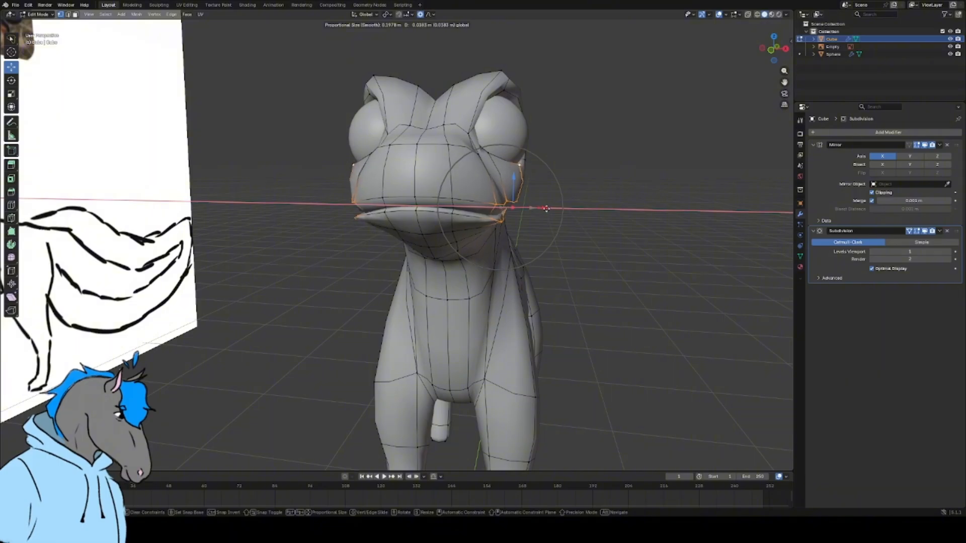
left_click(556, 208)
middle_click_drag(556, 208, 578, 204)
middle_click_drag(612, 172, 572, 161)
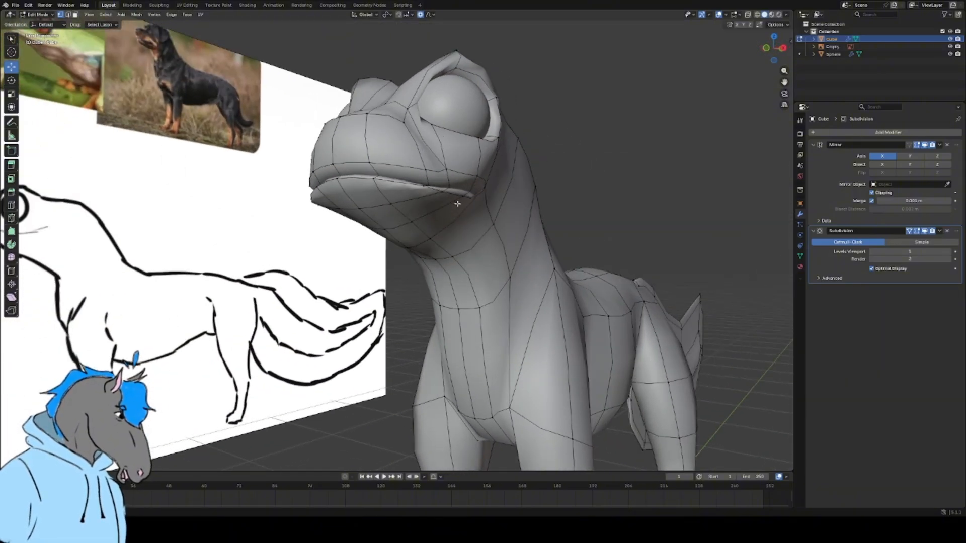
- Move the cheek vertex below the eye about 0.03 m inward along the X axis
middle_click_drag(445, 191, 524, 227)
scroll(455, 219, "up", 3)
scroll(455, 219, "down", 3)
scroll(523, 227, "up", 3)
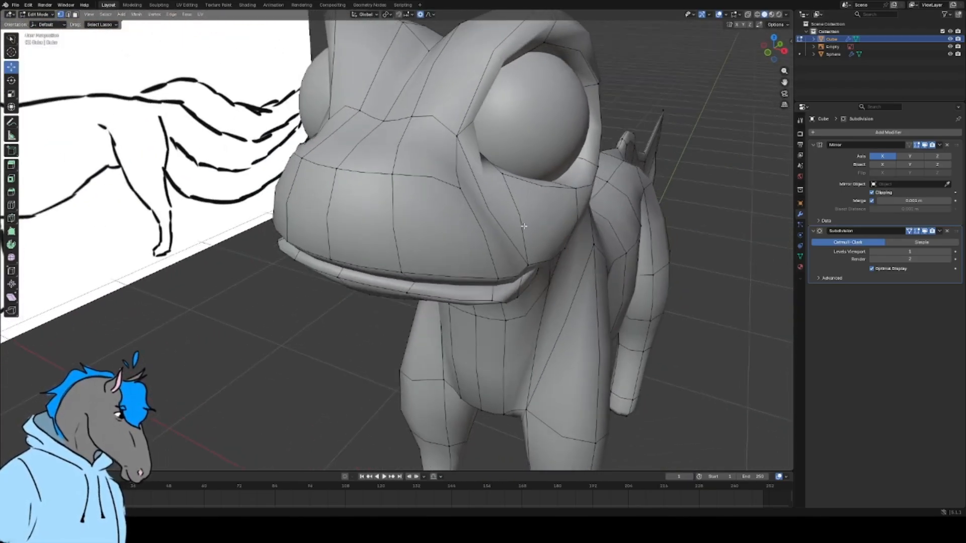
scroll(578, 192, "down", 4)
key("g")
key("x")
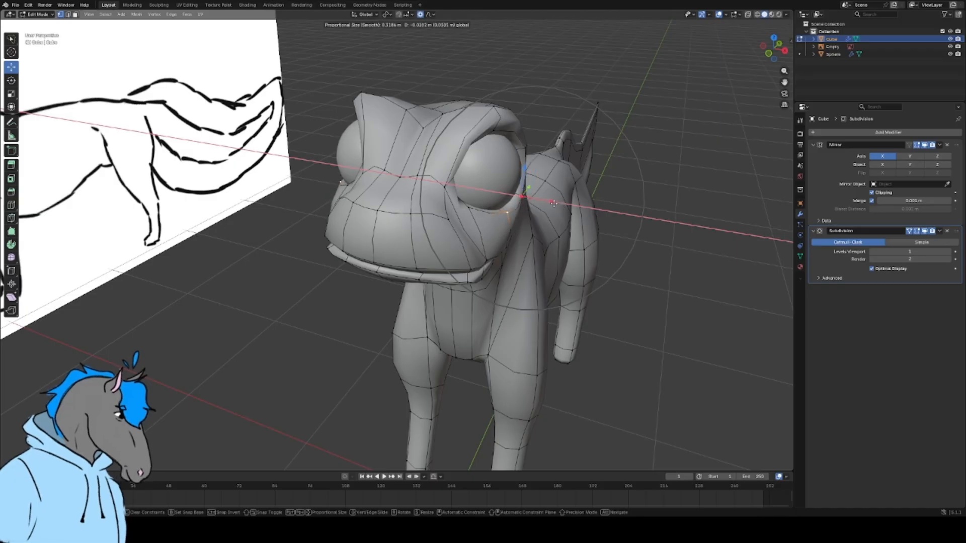
left_click(553, 203)
- Raise the mouth corner vertex slightly along the Z axis
middle_click_drag(554, 203, 473, 175)
scroll(599, 174, "up", 2)
scroll(599, 173, "down", 3)
scroll(543, 187, "up", 4)
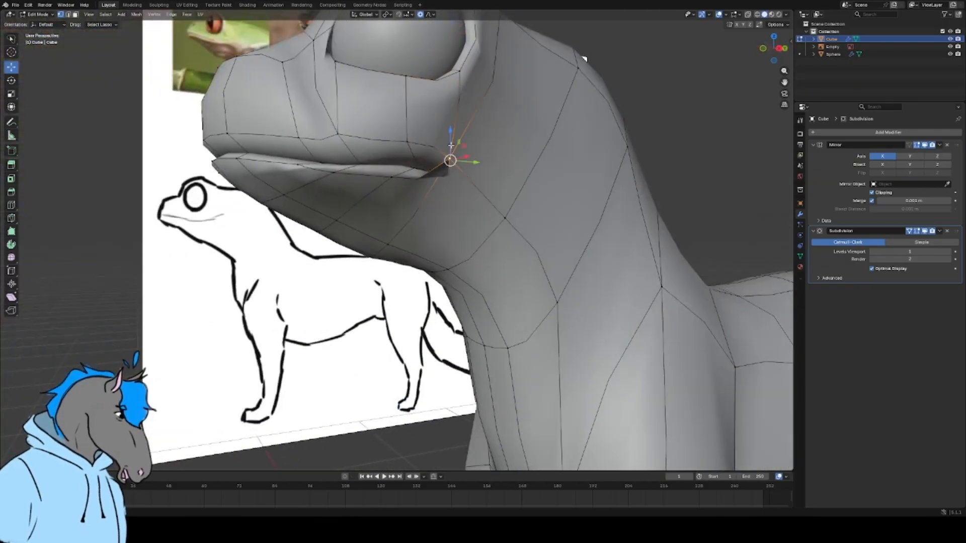
mouse_move(450, 136)
left_mouse_down()
mouse_move(453, 111)
mouse_move(448, 141)
left_mouse_up()
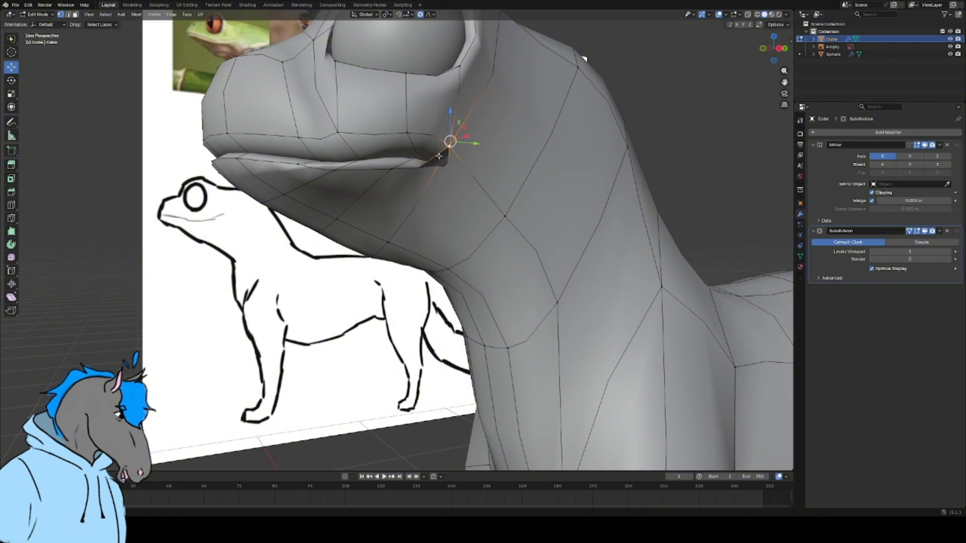
- In see-through view, select the inner lip vertices near the mouth corner and shift them inward along the X axis
middle_click_drag(447, 141, 492, 216)
left_click(747, 16)
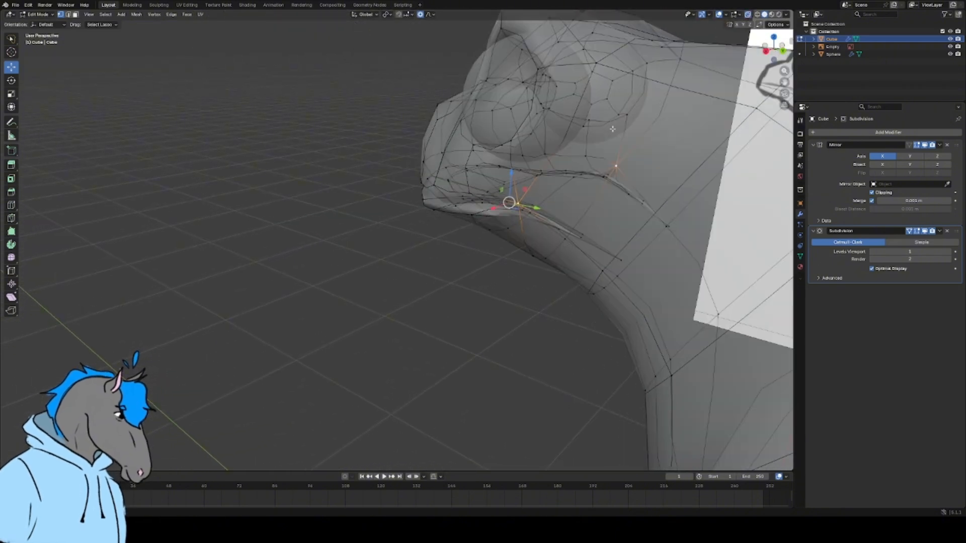
mouse_move(573, 194)
middle_mouse_down()
mouse_move(332, 209)
mouse_move(348, 213)
middle_mouse_up()
scroll(472, 206, "up", 4)
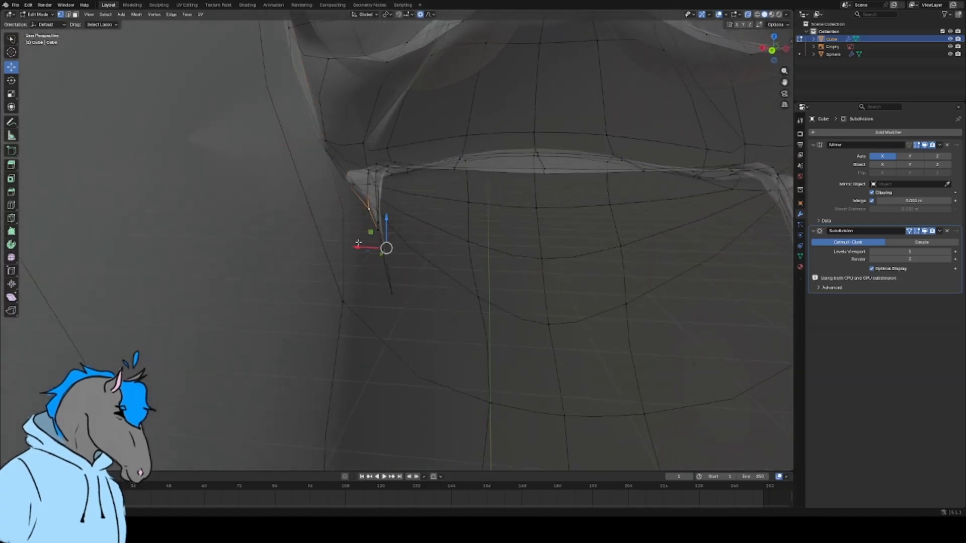
left_click_drag(358, 243, 436, 118)
left_click_drag(385, 145, 393, 145)
middle_click_drag(393, 146, 453, 160)
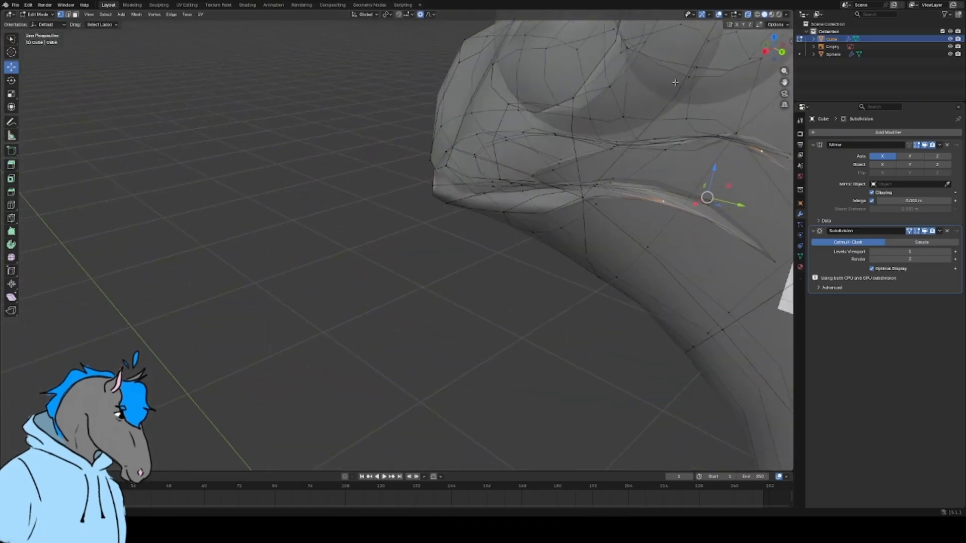
- Turn off see-through view and select the innermost vertex of the fold at the mouth corner
key("alt+z")
mouse_move(675, 82)
middle_mouse_down()
mouse_move(668, 155)
mouse_move(583, 164)
middle_mouse_up()
left_click(515, 191)
middle_click_drag(516, 191, 544, 160)
middle_click_drag(465, 155, 387, 259)
scroll(386, 259, "down", 1)
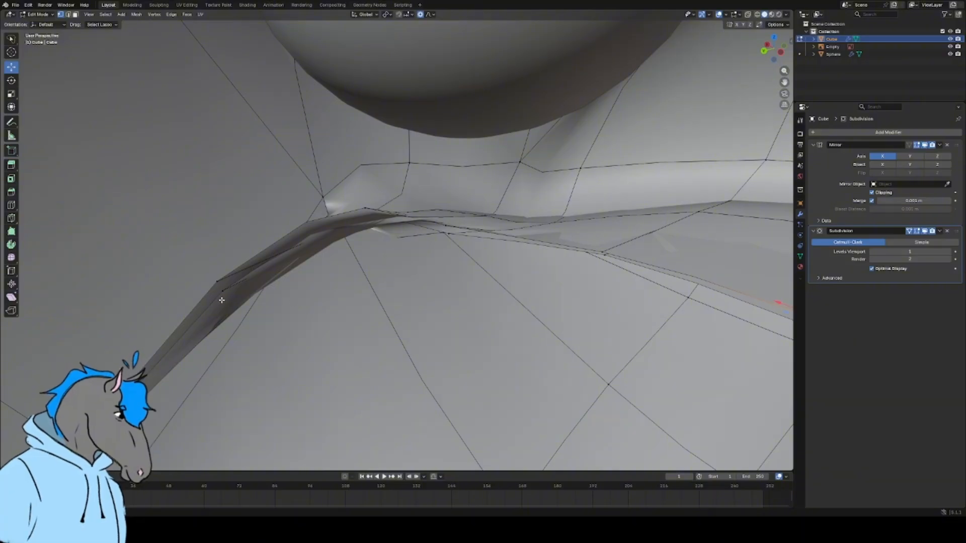
scroll(203, 360, "down", 2)
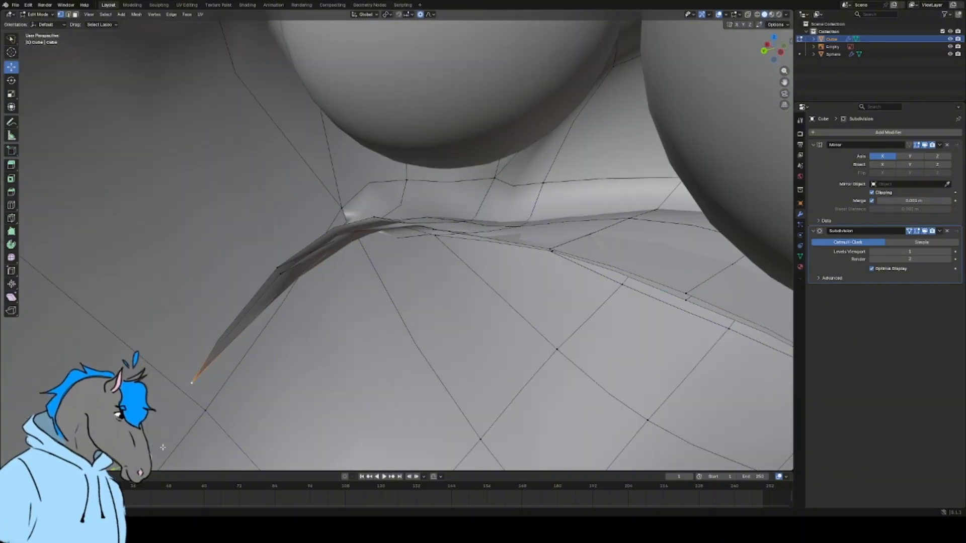
key("g")
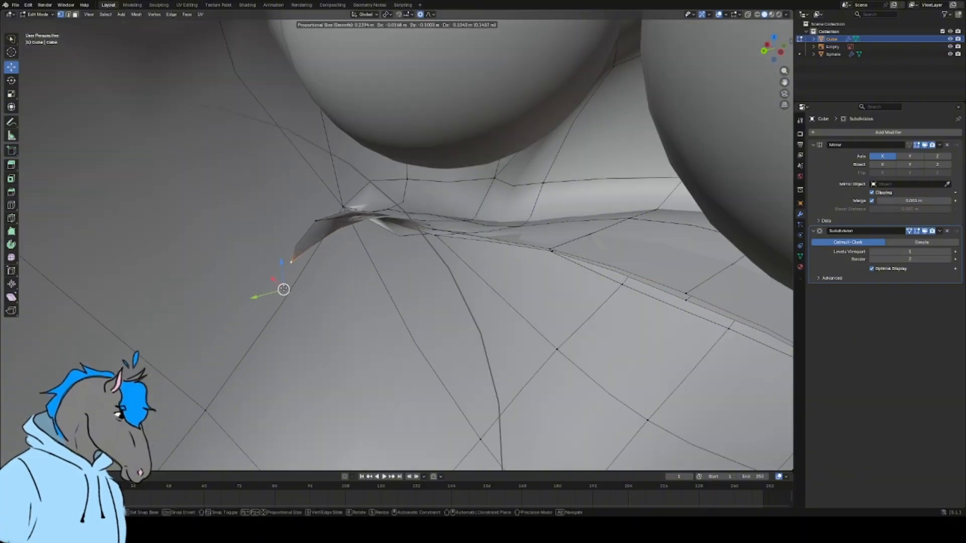
scroll(291, 289, "up", 5)
left_click(307, 276)
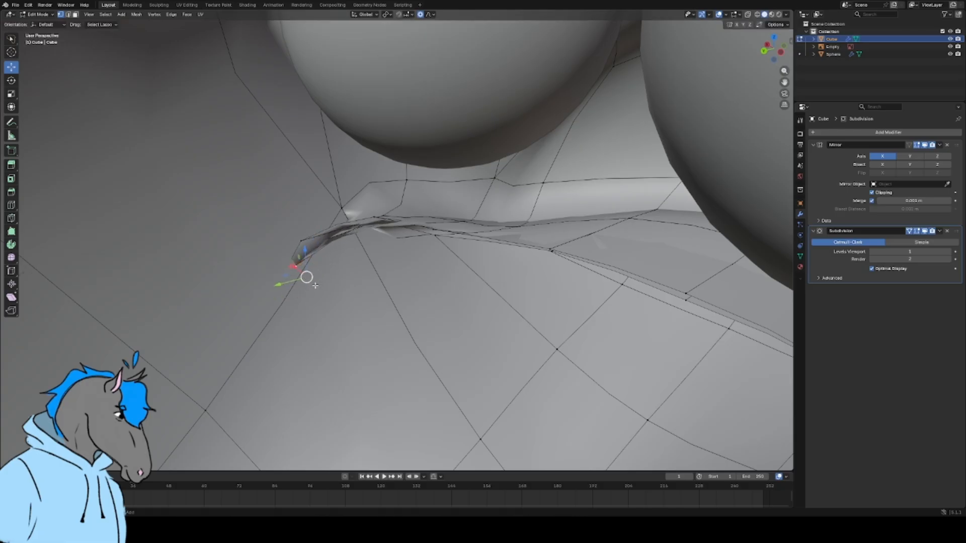
key("ctrl+z")
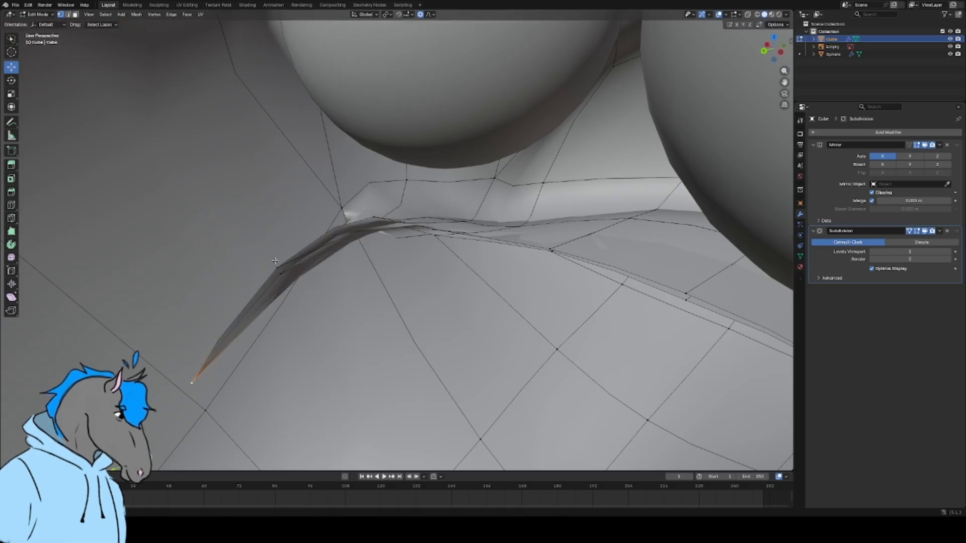
- Pull the innermost mouth-corner vertices toward the lip opening with proportional editing and reposition the fold's inner vertices
key("g")
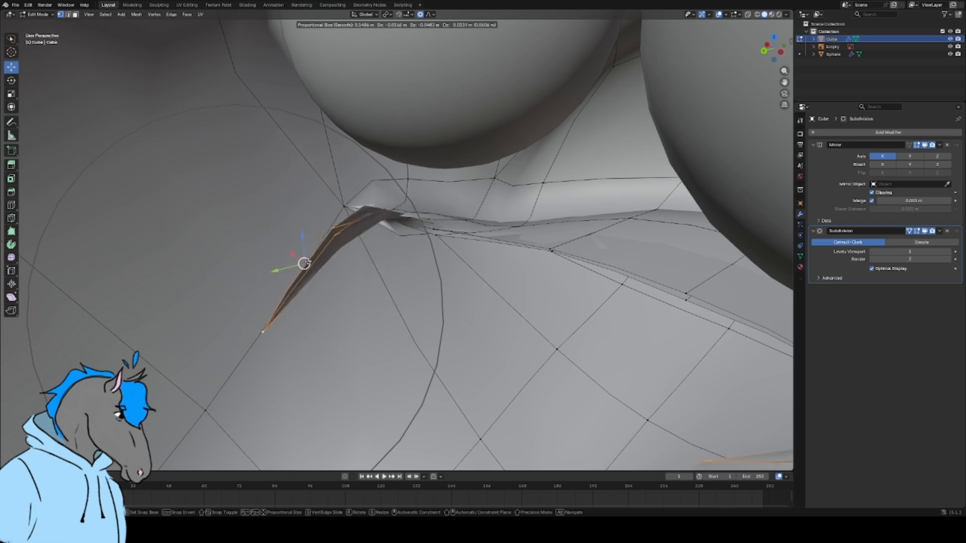
left_click(294, 303)
left_click_drag(231, 402, 310, 216)
middle_click_drag(310, 217, 335, 234)
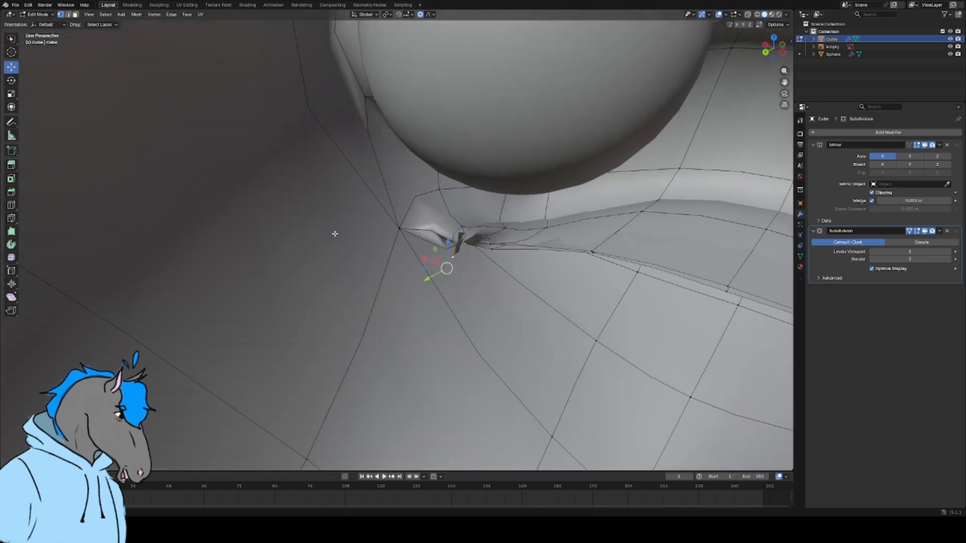
scroll(467, 236, "up", 3)
middle_click_drag(462, 241, 472, 237)
left_click_drag(298, 150, 330, 131)
left_click(480, 240)
middle_click_drag(598, 231, 735, 230)
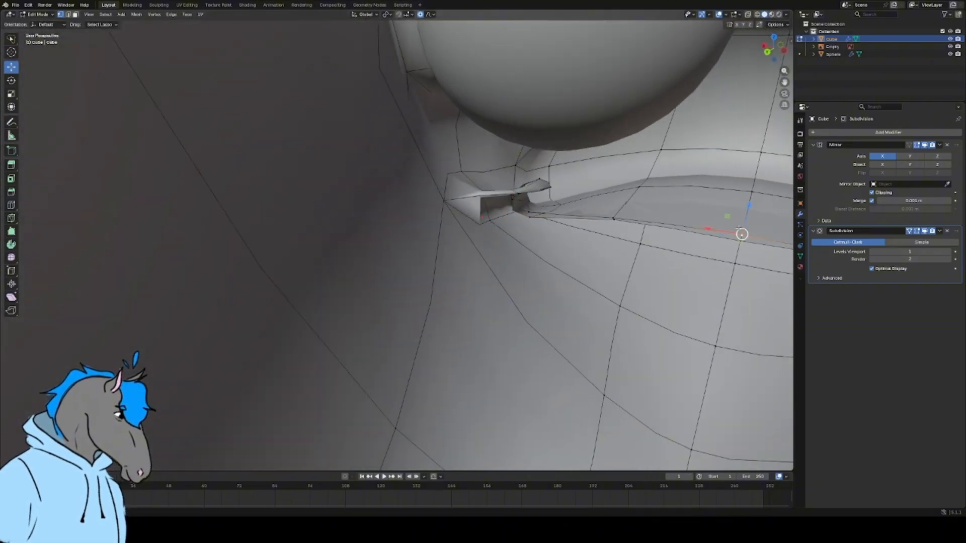
left_click_drag(748, 217, 764, 73)
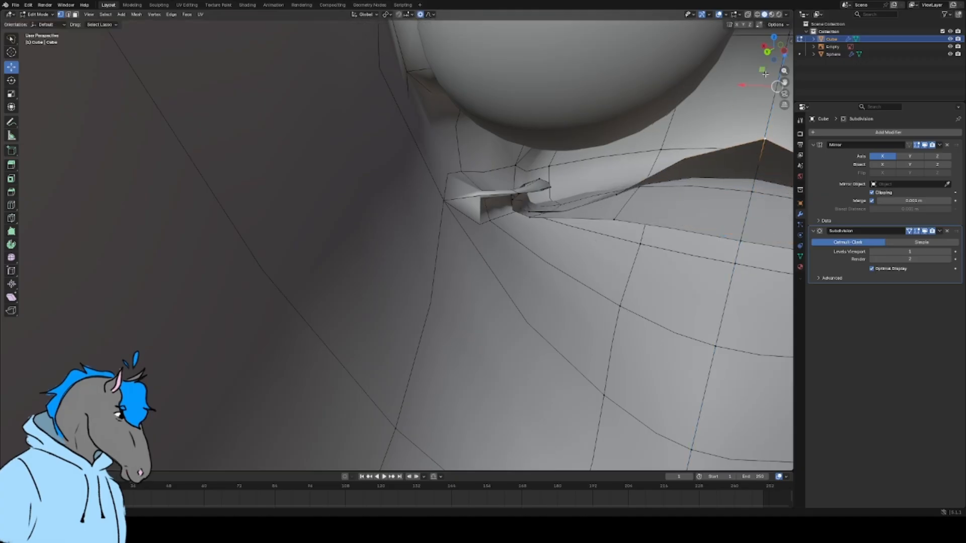
scroll(707, 170, "down", 1)
scroll(706, 170, "down", 3)
middle_click_drag(706, 170, 624, 104)
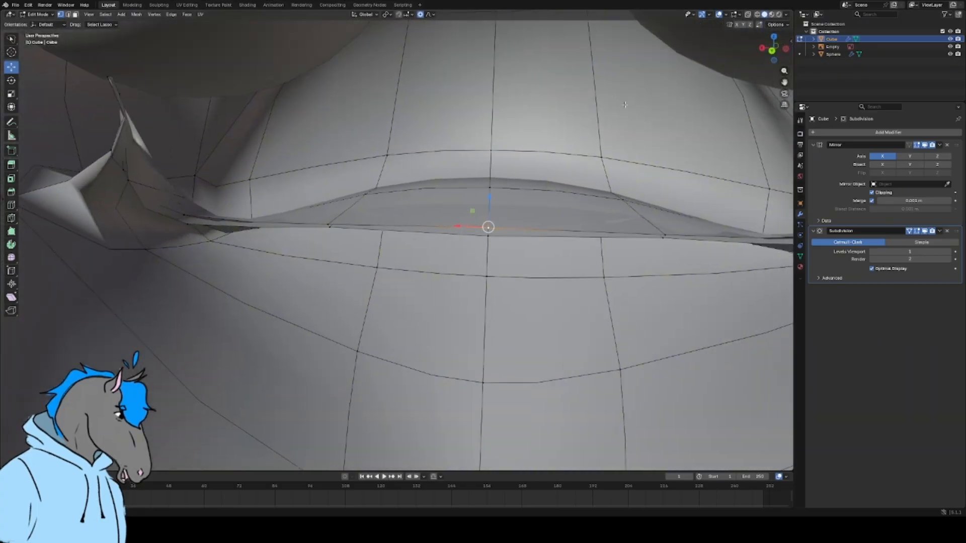
- Raise the centre vertex of the upper inner lip about 0.12 m along the Z axis with a reduced proportional editing radius
key("g")
key("z")
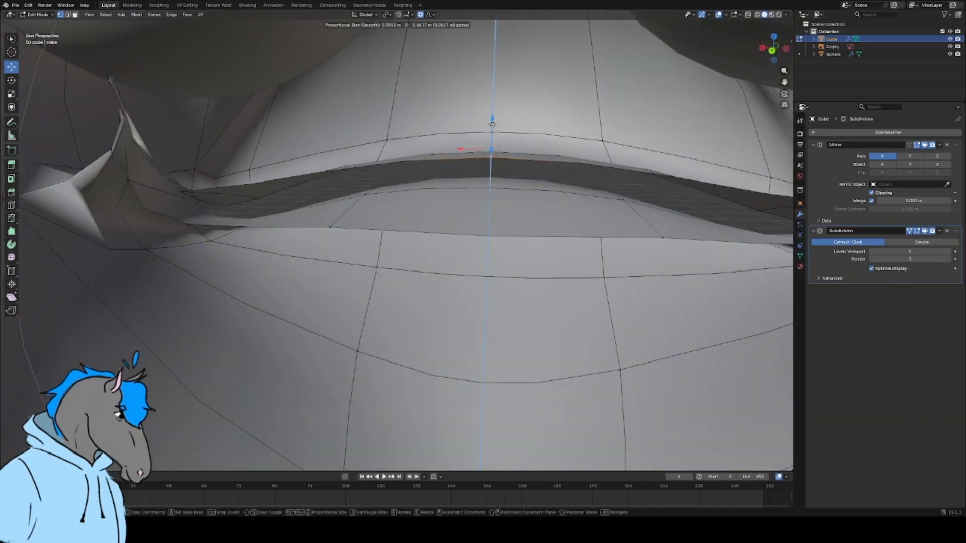
scroll(497, 175, "up", 8)
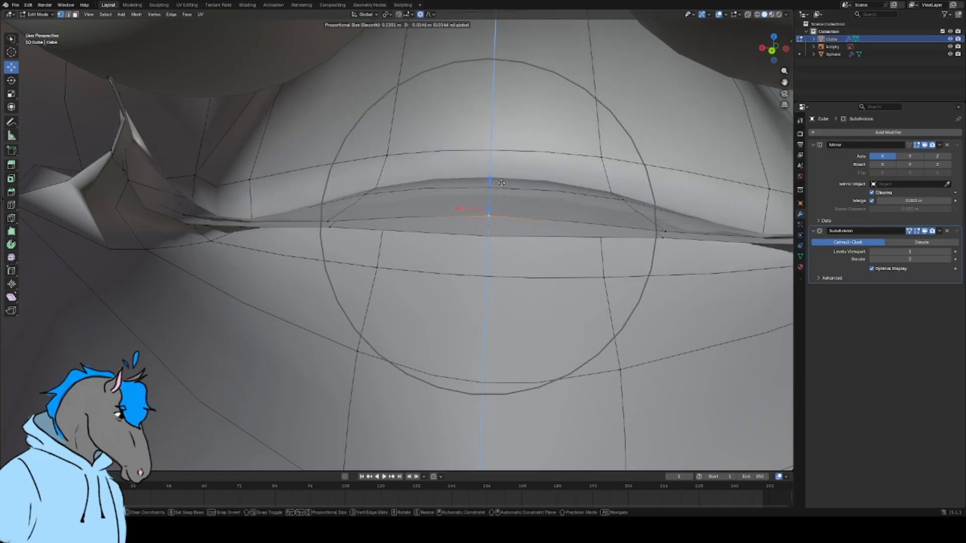
scroll(498, 179, "up", 2)
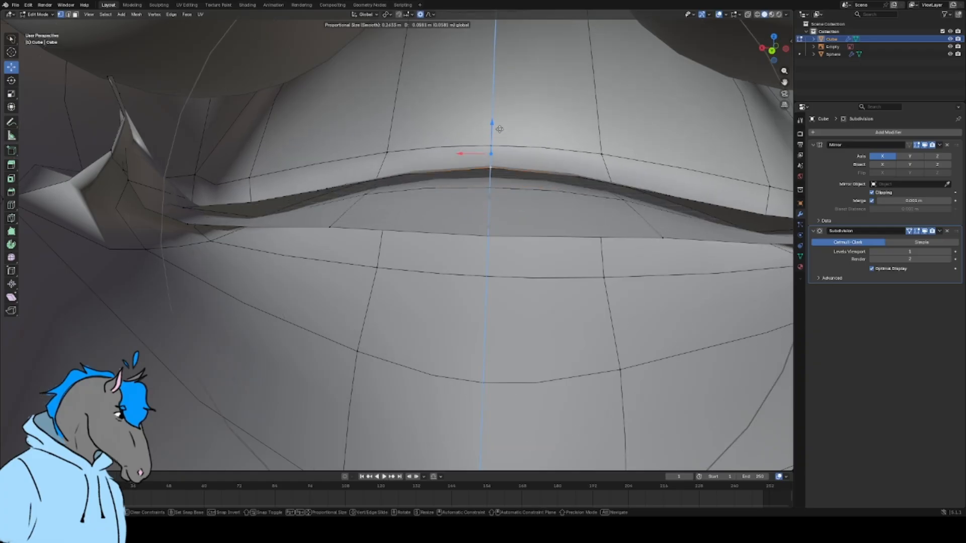
scroll(497, 118, "up", 3)
scroll(483, 111, "up", 3)
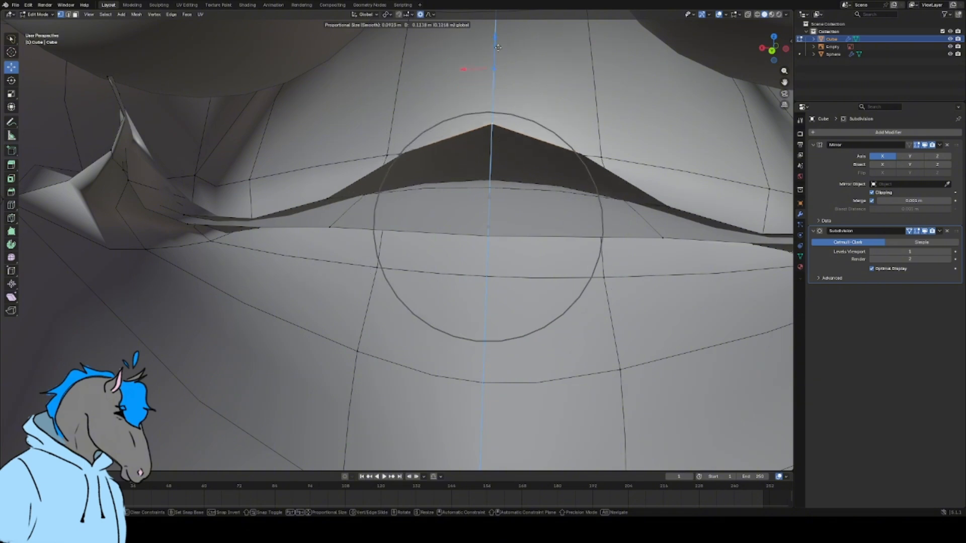
left_click(479, 107)
- Raise the inner lip vertices beside the centre along the Z axis with a small proportional radius to continue the arch
key("g")
key("z")
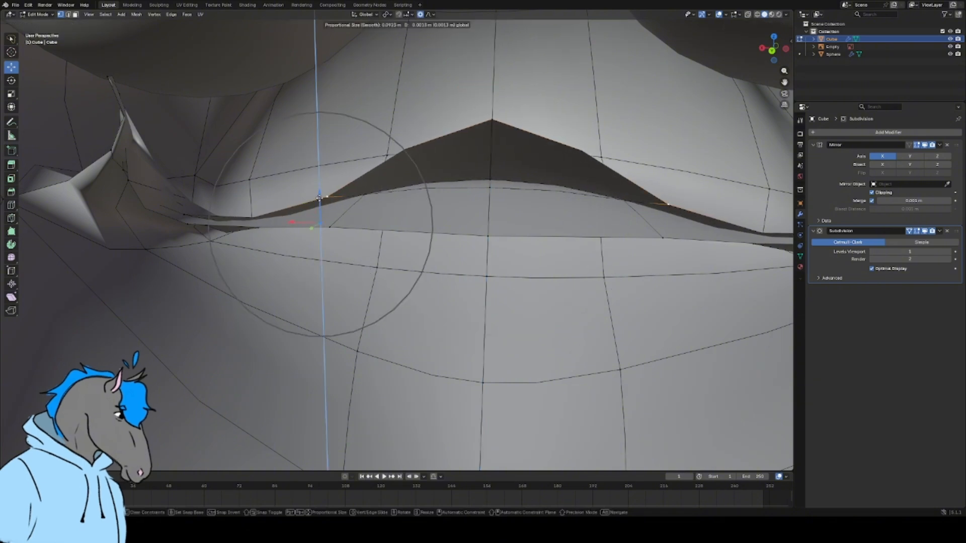
scroll(341, 117, "up", 7)
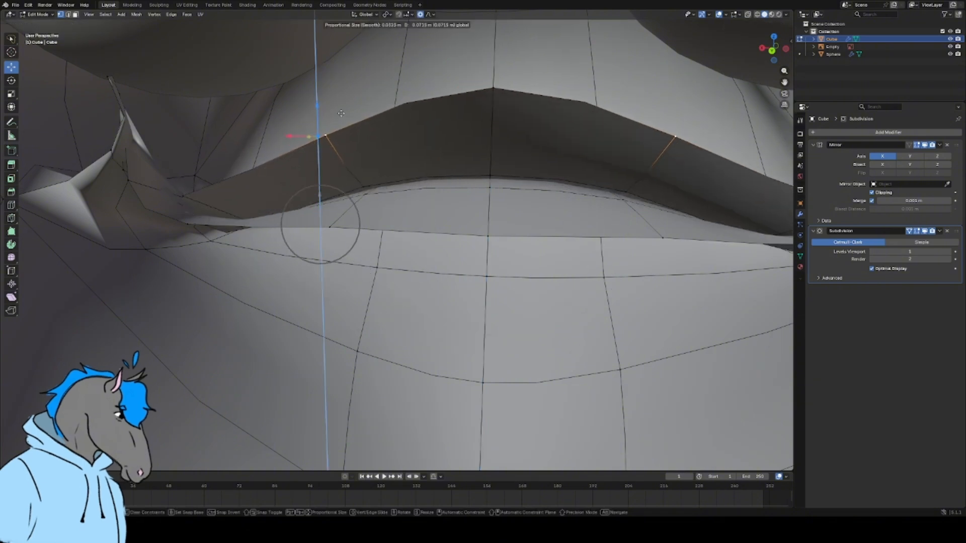
left_click(342, 97)
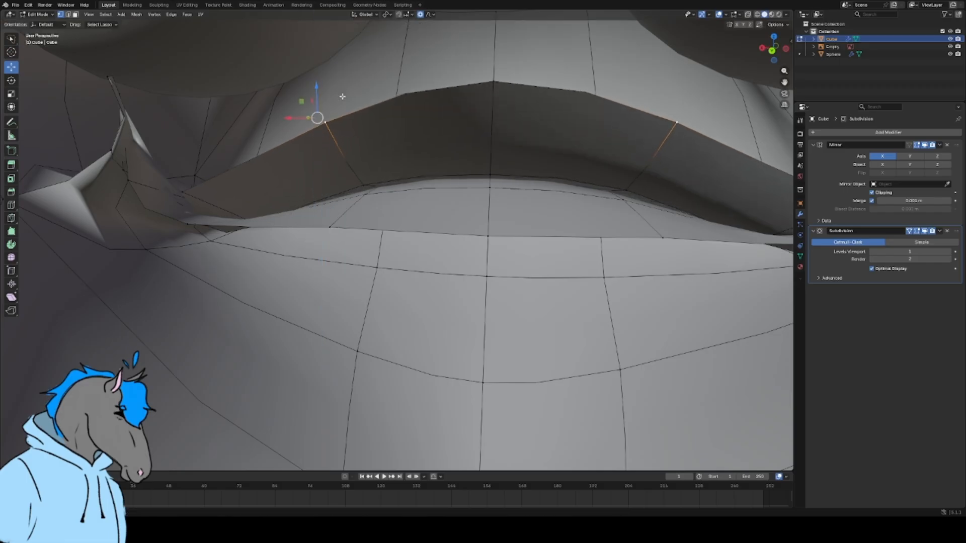
- Nudge the adjoining upper lip vertex along the Z axis and raise the next inner lip vertex toward the mouth corner
left_click_drag(349, 163, 351, 176)
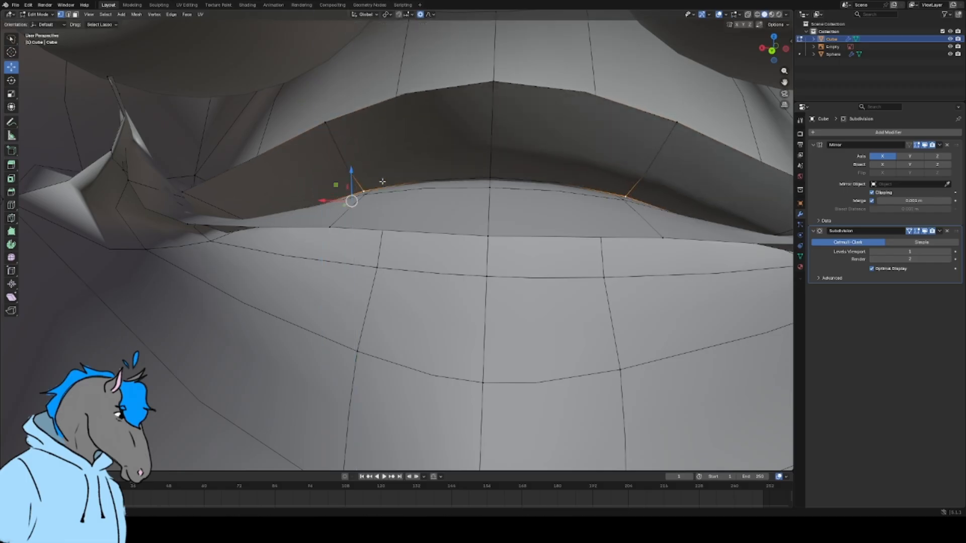
middle_click_drag(376, 173, 349, 172)
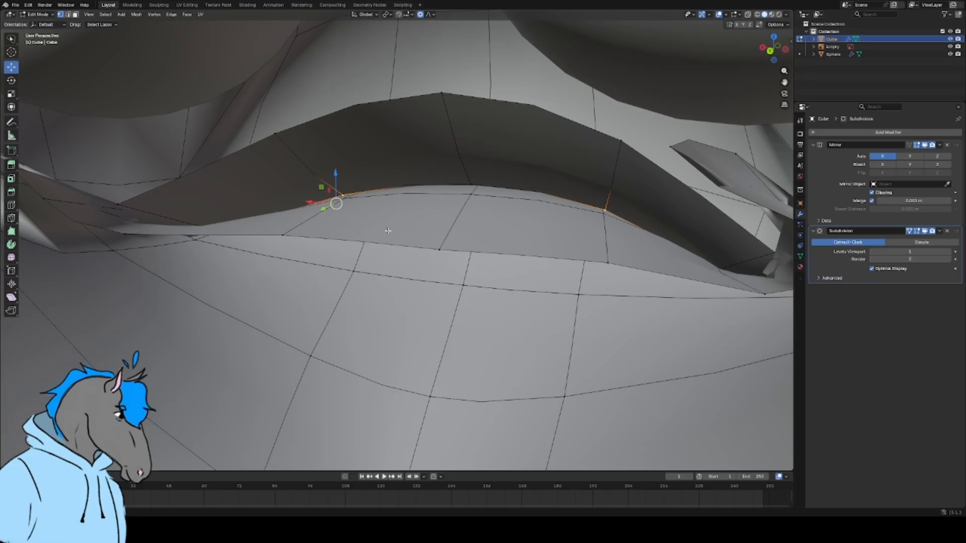
middle_click_drag(387, 231, 386, 222)
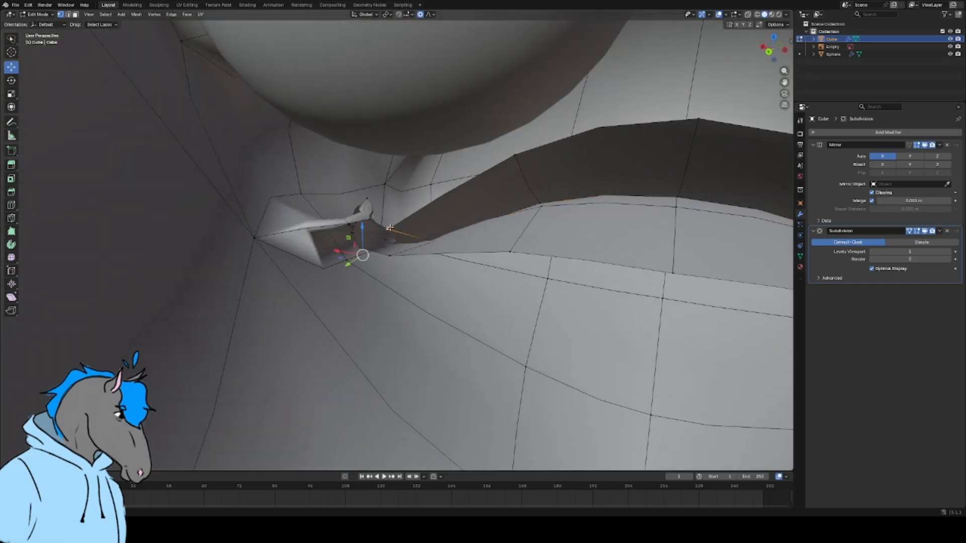
left_click_drag(362, 240, 362, 172)
middle_click_drag(399, 201, 384, 205)
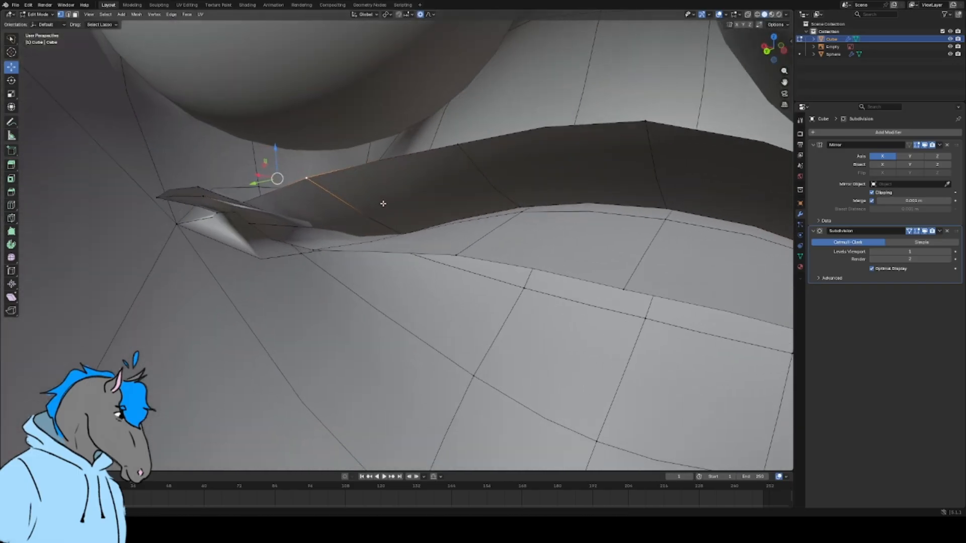
- Lower the lower inner lip at the mouth corner and raise the upper inner lip vertices there along the Z axis
left_click_drag(283, 229, 252, 276)
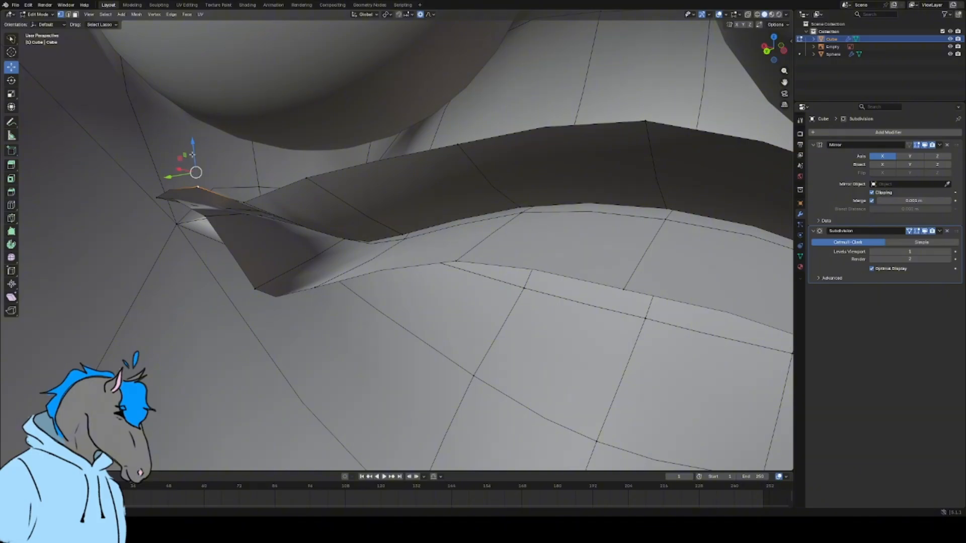
left_click_drag(192, 154, 192, 145)
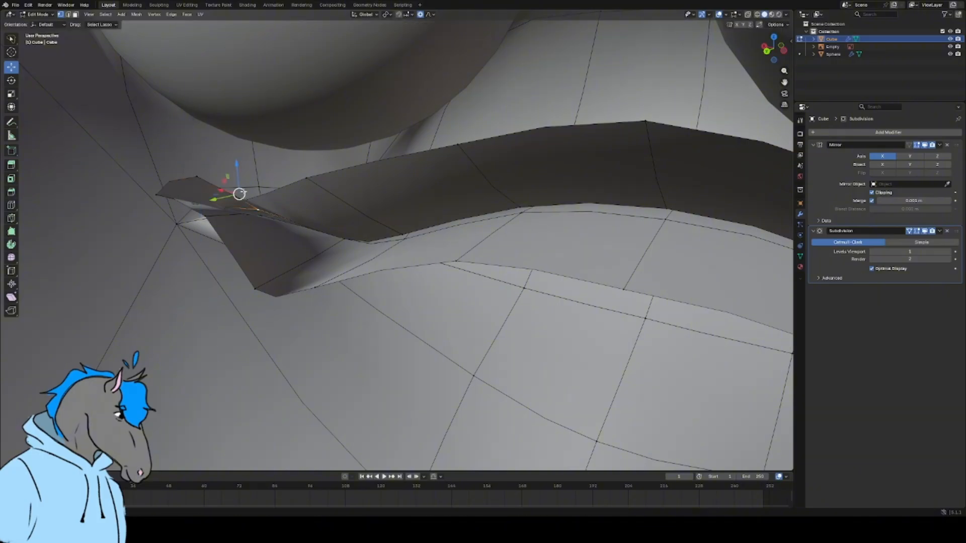
left_click_drag(237, 170, 244, 178)
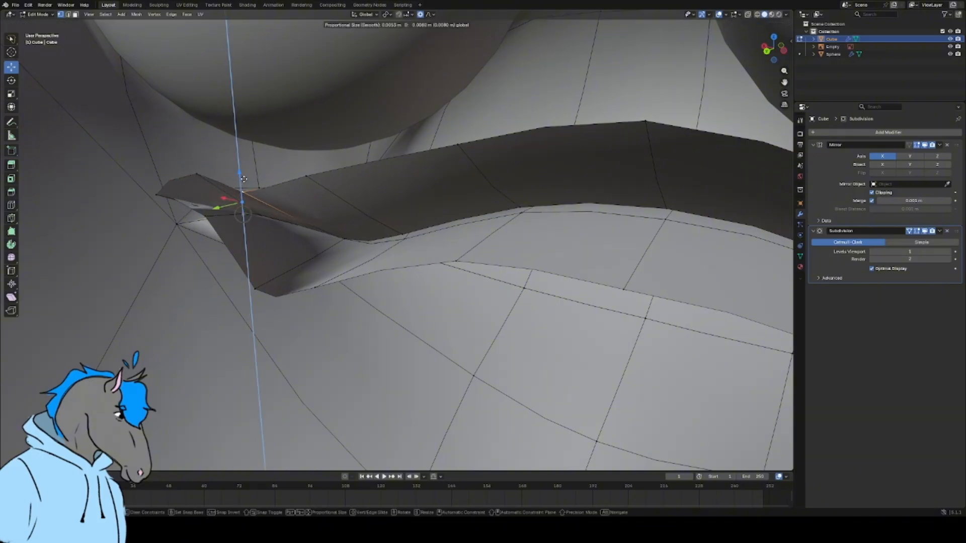
left_click_drag(256, 127, 255, 127)
- Move the remaining inner vertex of the mouth-corner fold down along the Z axis toward the lower lip
middle_click_drag(255, 130, 243, 200)
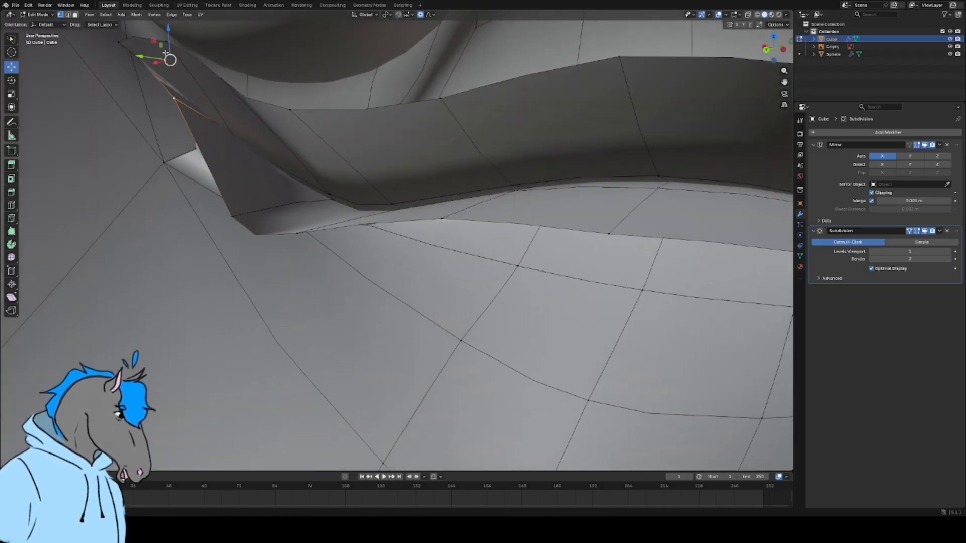
left_click_drag(173, 47, 179, 235)
scroll(304, 209, "down", 4)
scroll(304, 209, "down", 6)
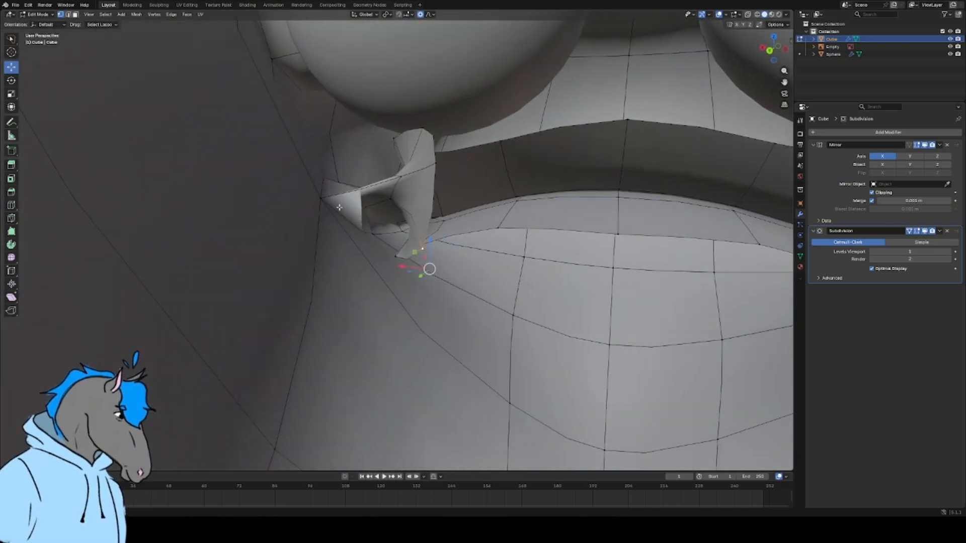
mouse_move(415, 186)
middle_mouse_down()
mouse_move(474, 179)
mouse_move(276, 164)
mouse_move(366, 174)
mouse_move(312, 179)
mouse_move(465, 179)
middle_mouse_up()
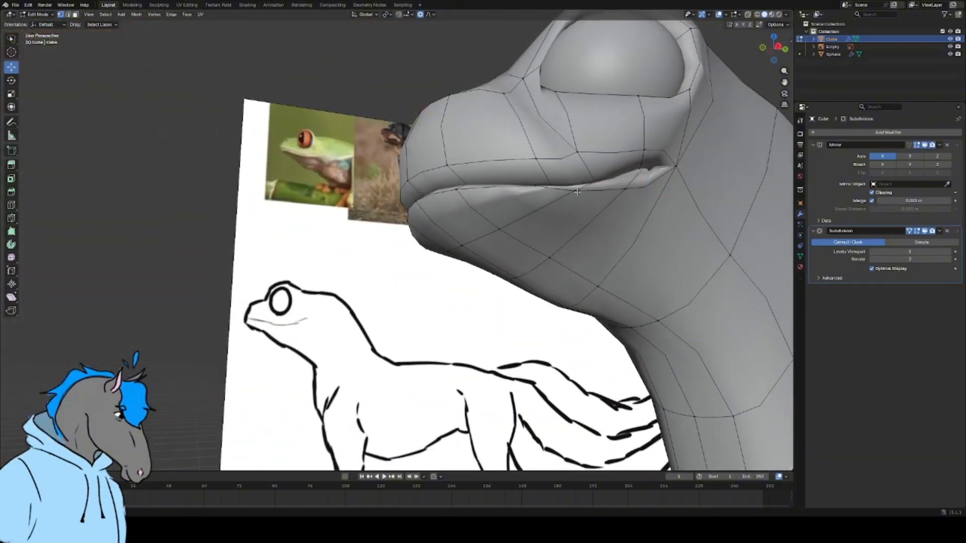
- Adjust the lower lip vertex in front of the mouth corner along the X axis and along the Z axis
middle_click_drag(534, 186, 605, 198)
key("g")
key("x")
left_click(578, 213)
key("g")
key("z")
left_click(496, 204)
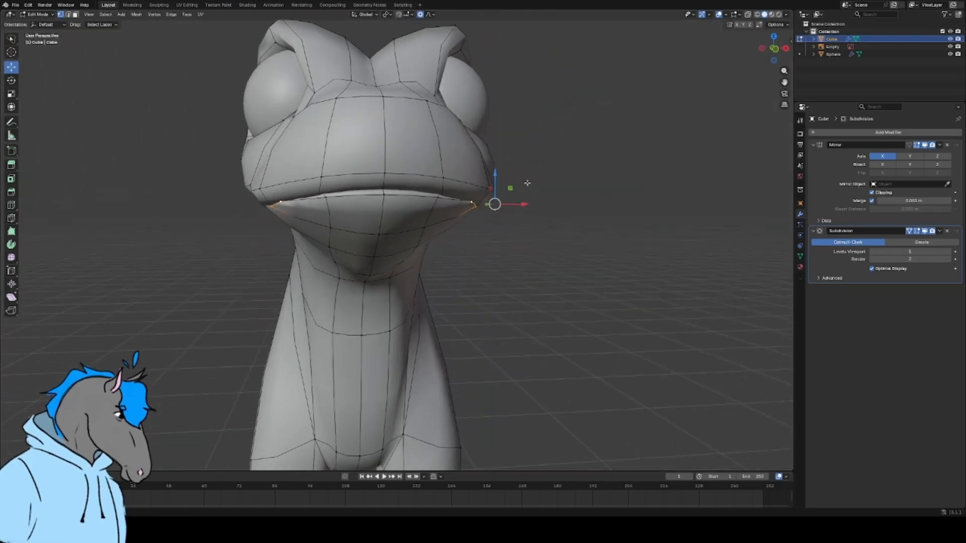
- Raise the lower lip vertex near the mouth corner and the mouth corner vertex itself along the Z axis
middle_click_drag(496, 204, 654, 168)
scroll(654, 168, "up", 4)
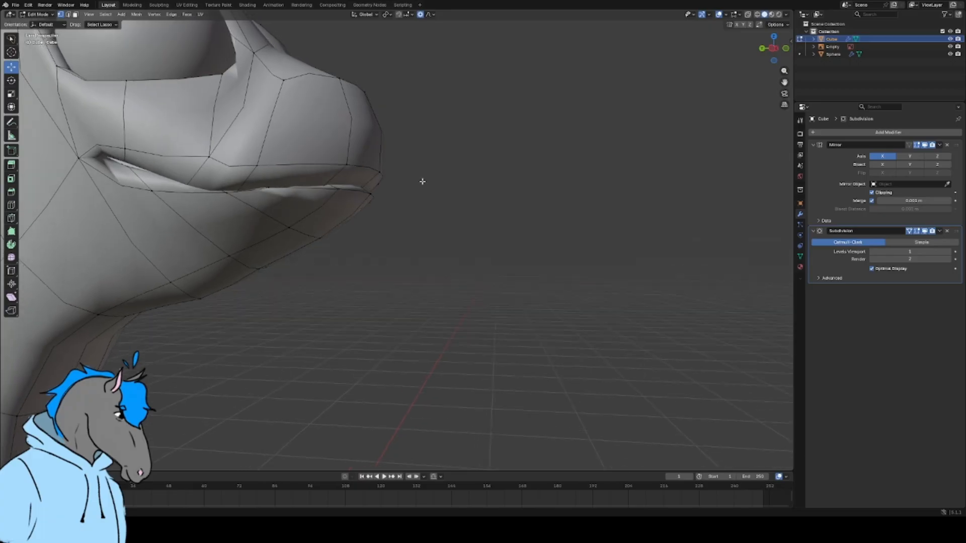
middle_click_drag(232, 196, 260, 211)
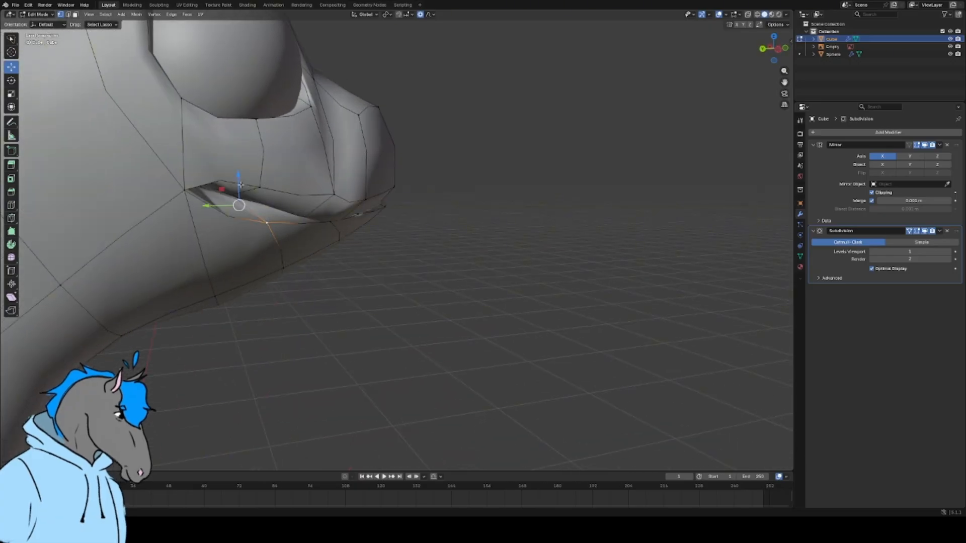
left_click(188, 187)
key("g")
key("z")
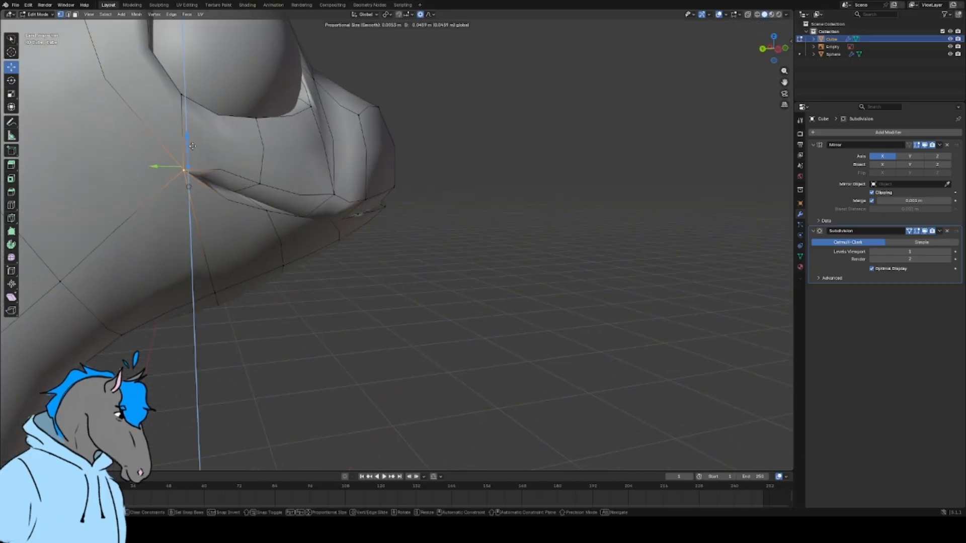
left_click(196, 138)
- Move the vertices under the jaw outward along the X axis and adjust their height slightly along the Z axis
middle_click_drag(195, 138, 293, 157)
middle_click_drag(553, 140, 580, 101)
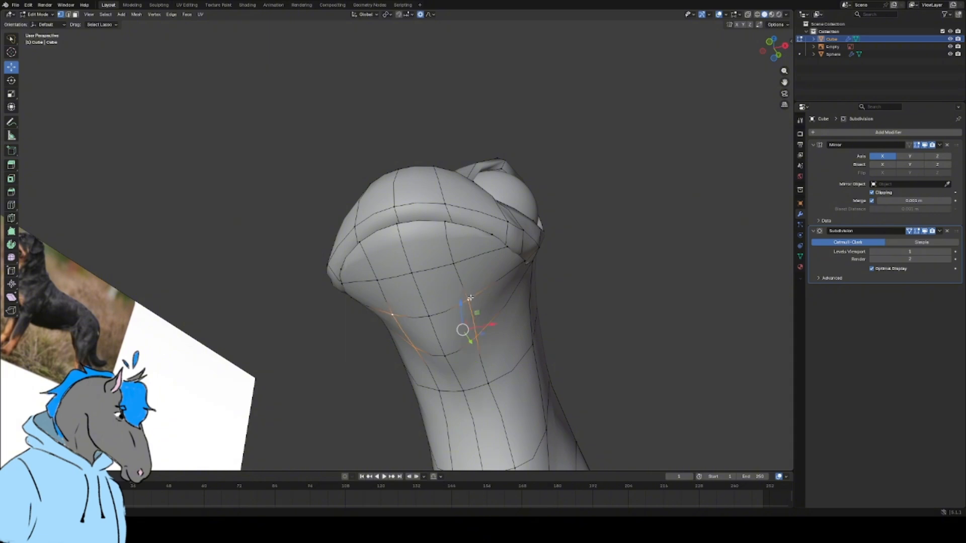
left_click_drag(494, 325, 527, 320)
middle_click_drag(528, 319, 461, 341)
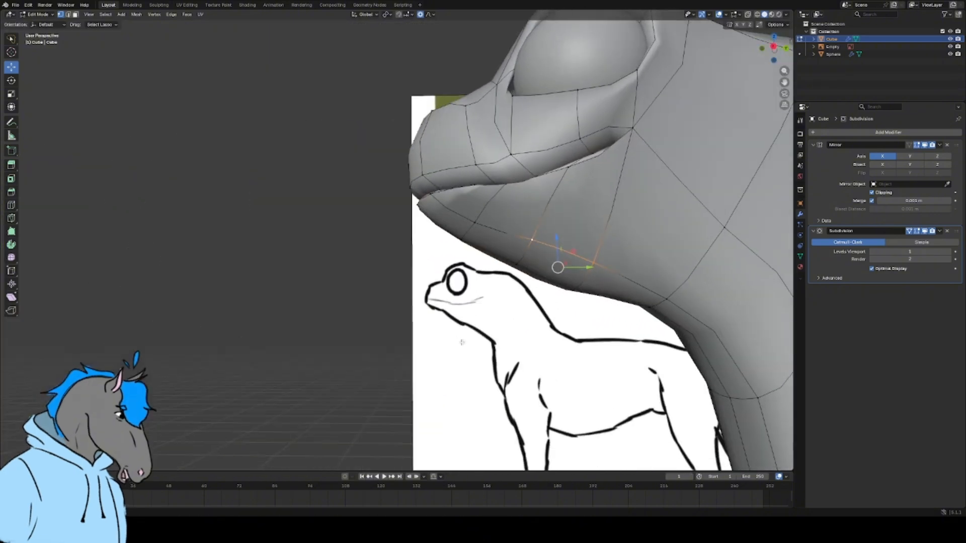
scroll(461, 341, "down", 3)
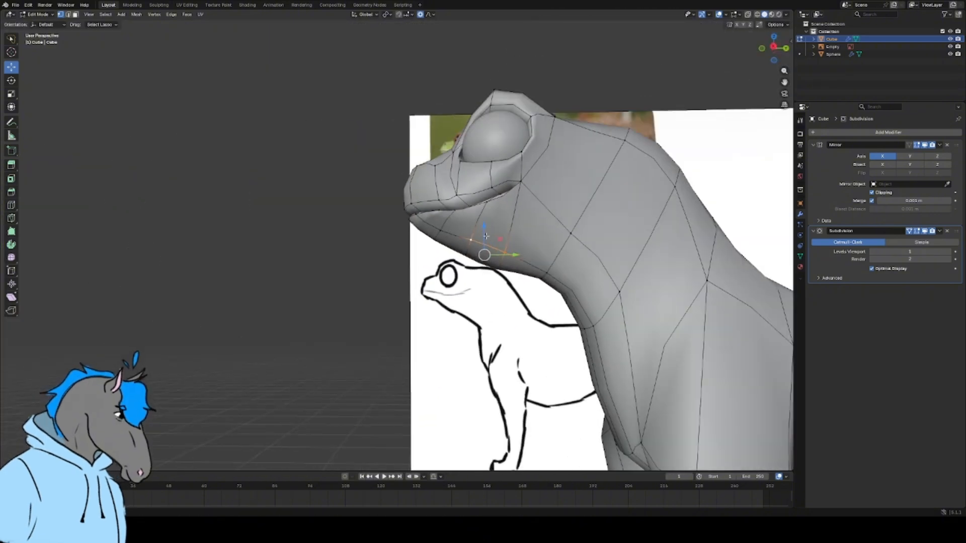
left_click_drag(485, 236, 484, 226)
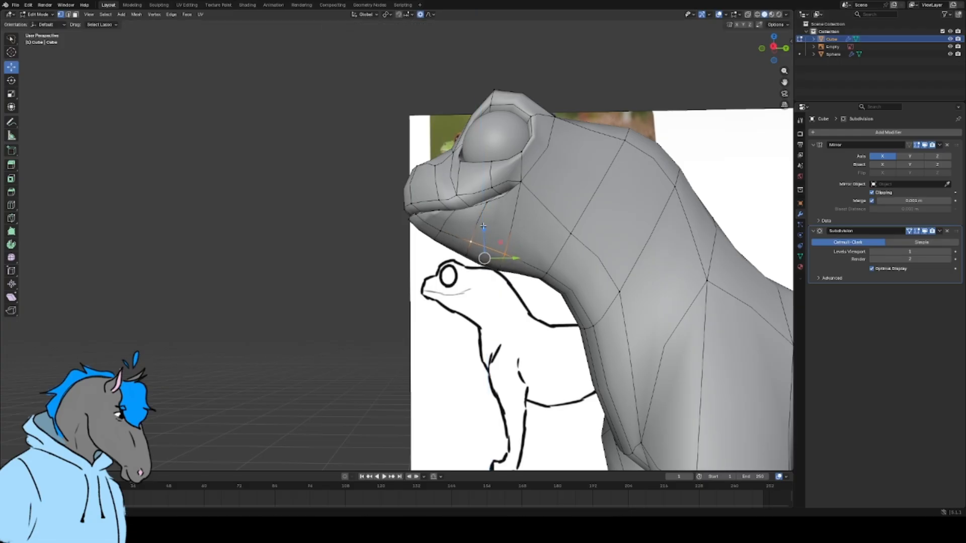
- Move the selected side vertices of the lower jaw outward along the X axis
middle_click_drag(483, 227, 536, 167)
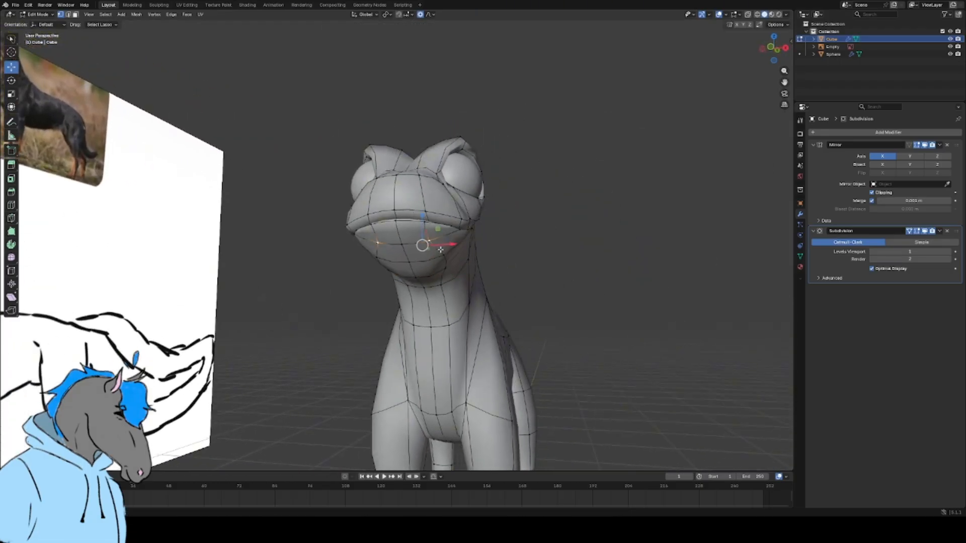
left_click_drag(440, 250, 477, 244)
middle_click_drag(477, 244, 524, 243)
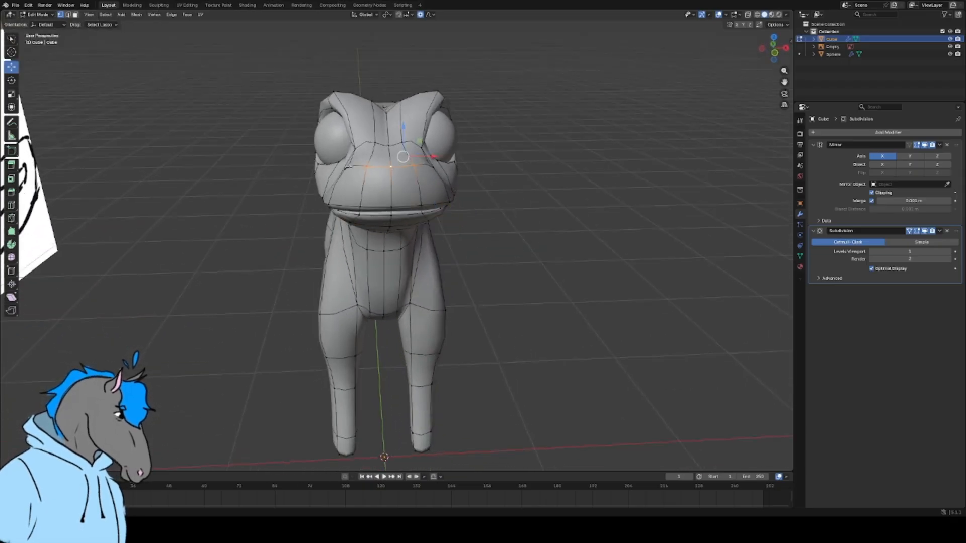
- Lower the selected vertices on the bridge of the snout along the Z axis
middle_click_drag(348, 167, 398, 147)
left_click_drag(406, 128, 406, 148)
left_click(313, 190)
- Move the front upper lip vertex beside the centre line slightly inward along the X axis
scroll(312, 189, "down", 3)
middle_click_drag(312, 190, 461, 158)
scroll(410, 194, "up", 4)
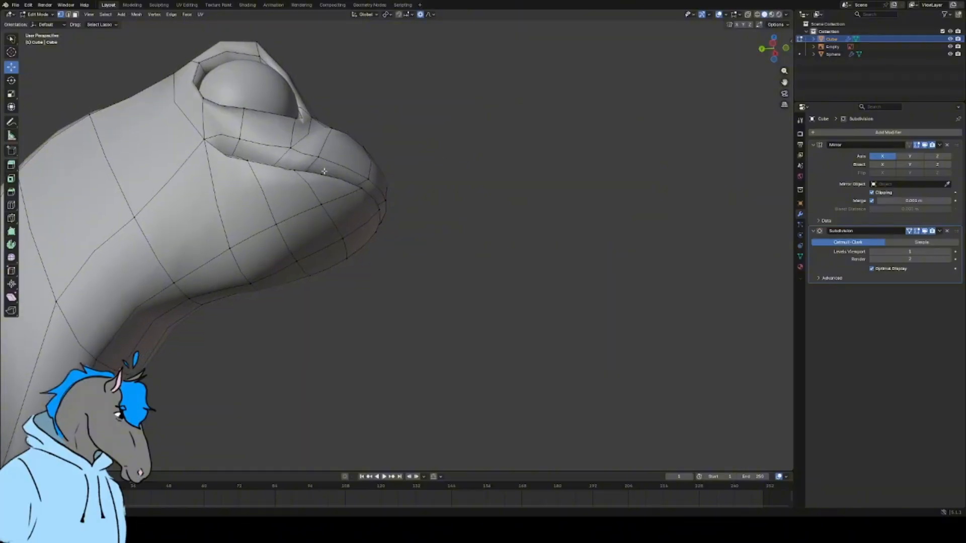
middle_click_drag(325, 171, 307, 201)
left_click_drag(486, 200, 482, 200)
middle_click_drag(482, 200, 451, 190)
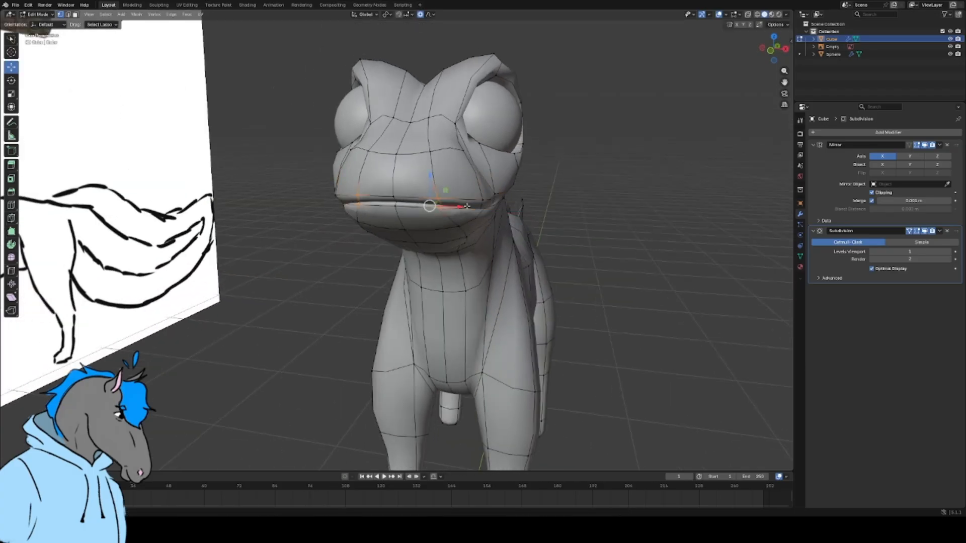
left_click_drag(459, 206, 448, 206)
- Extrude the open edge loop of the inner mouth back toward the throat in right orthographic view
scroll(478, 184, "down", 2)
middle_click_drag(480, 183, 351, 135)
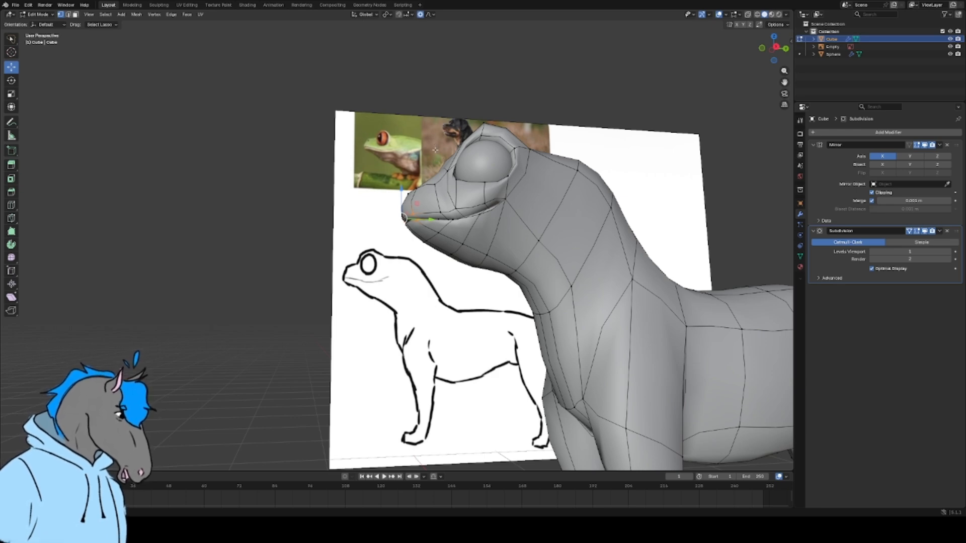
mouse_move(517, 129)
middle_mouse_down()
mouse_move(556, 155)
mouse_move(533, 125)
mouse_move(576, 132)
mouse_move(590, 90)
mouse_move(504, 178)
mouse_move(568, 197)
mouse_move(483, 160)
mouse_move(535, 129)
mouse_move(578, 146)
mouse_move(428, 150)
mouse_move(409, 183)
mouse_move(408, 227)
middle_mouse_up()
scroll(568, 197, "down", 2)
scroll(568, 197, "up", 5)
scroll(482, 160, "up", 2)
scroll(483, 160, "down", 3)
scroll(578, 146, "up", 3)
scroll(428, 150, "up", 3)
scroll(428, 151, "up", 2)
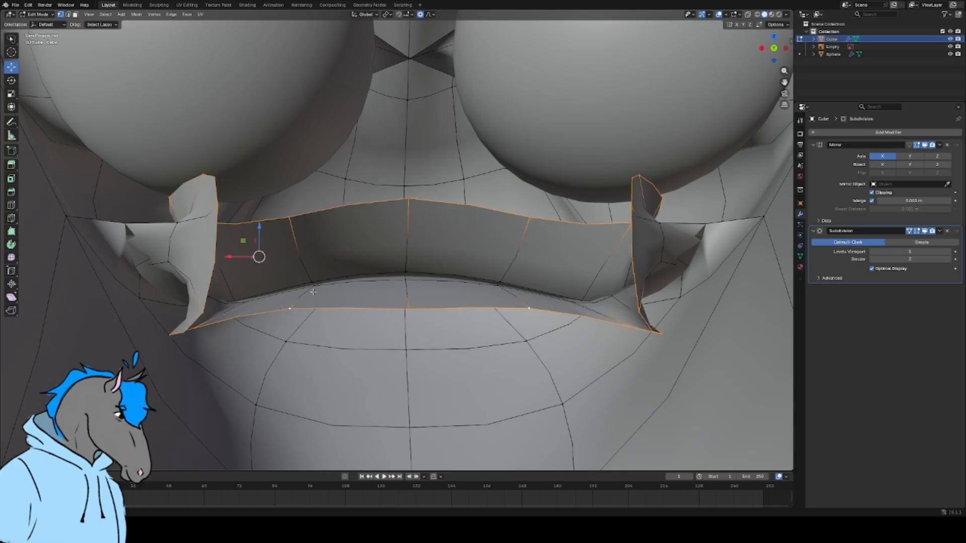
middle_click_drag(313, 292, 398, 267)
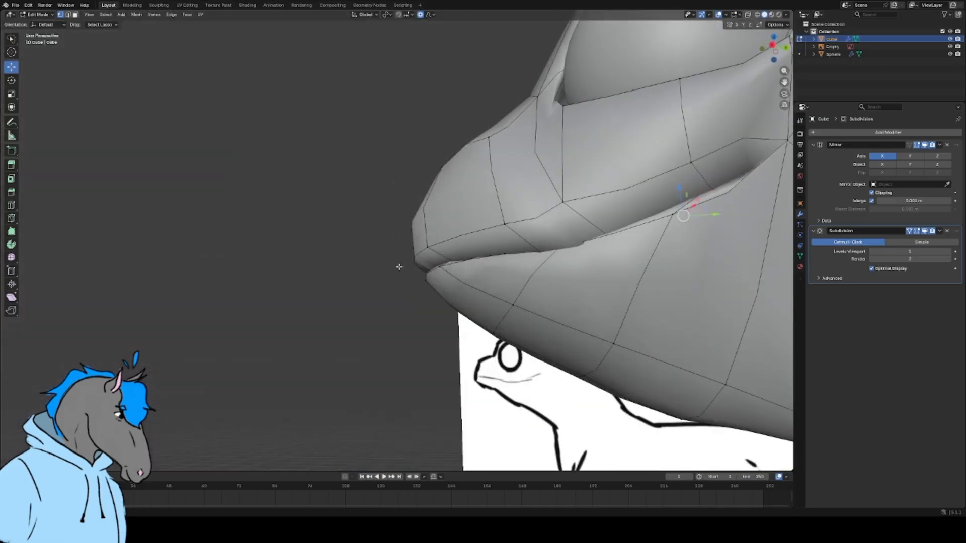
left_click(773, 48)
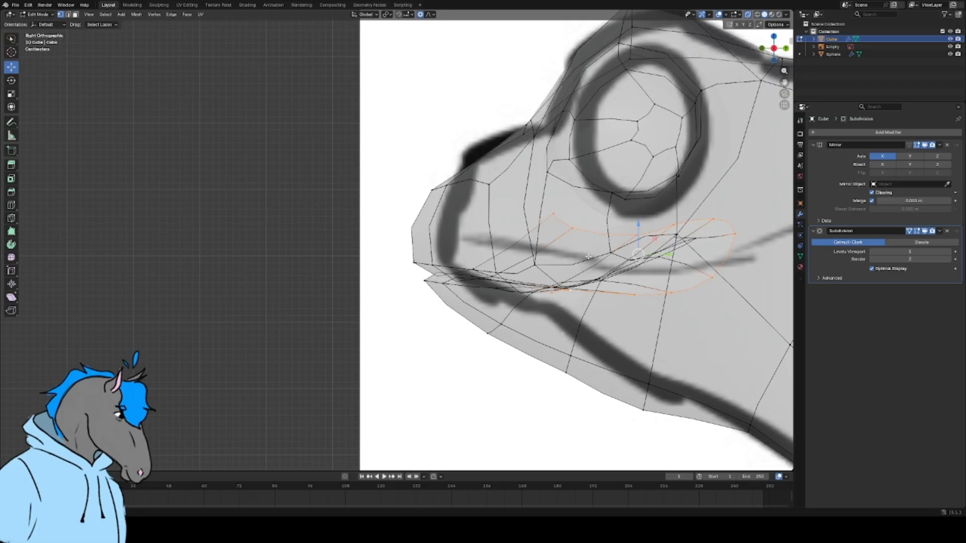
middle_click_drag(588, 257, 617, 239)
left_click(775, 48)
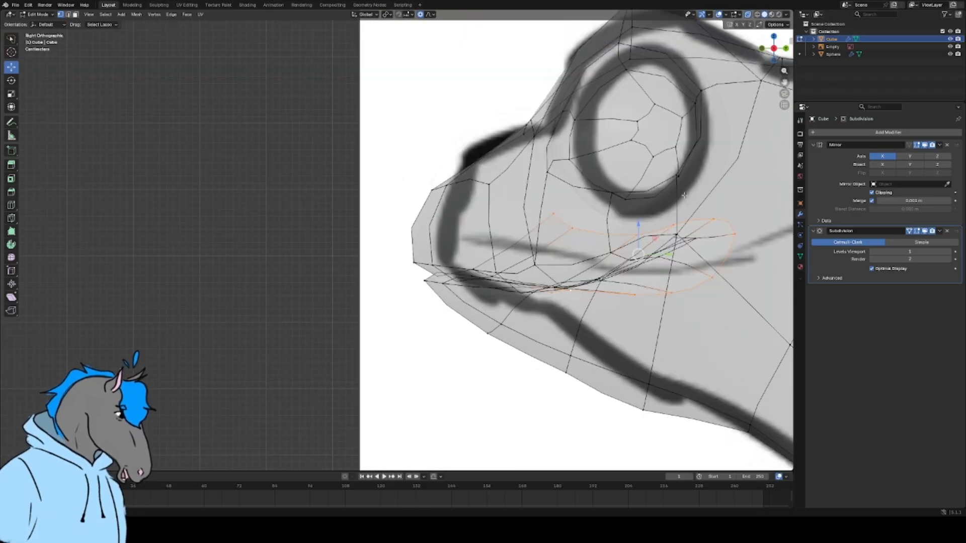
scroll(569, 274, "up", 4)
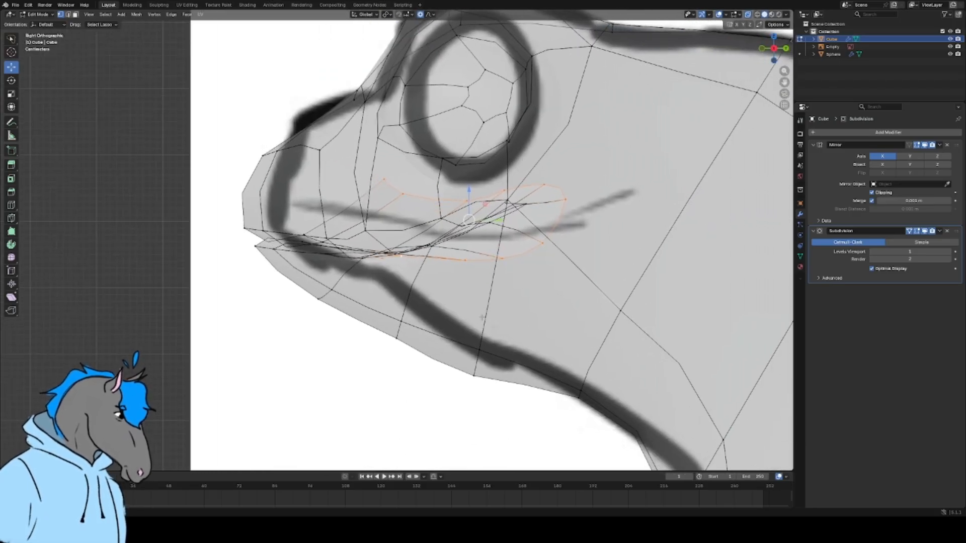
key("g")
left_click(592, 302)
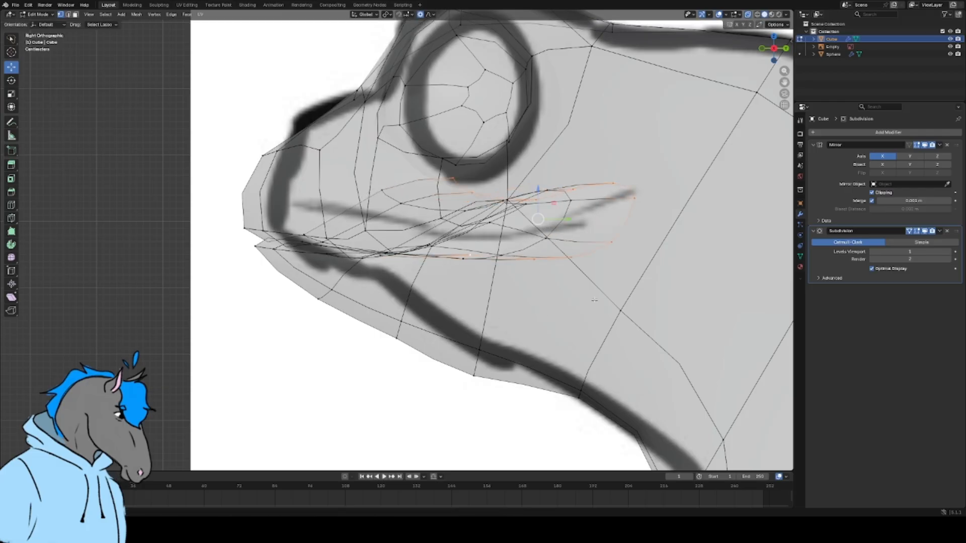
key("s")
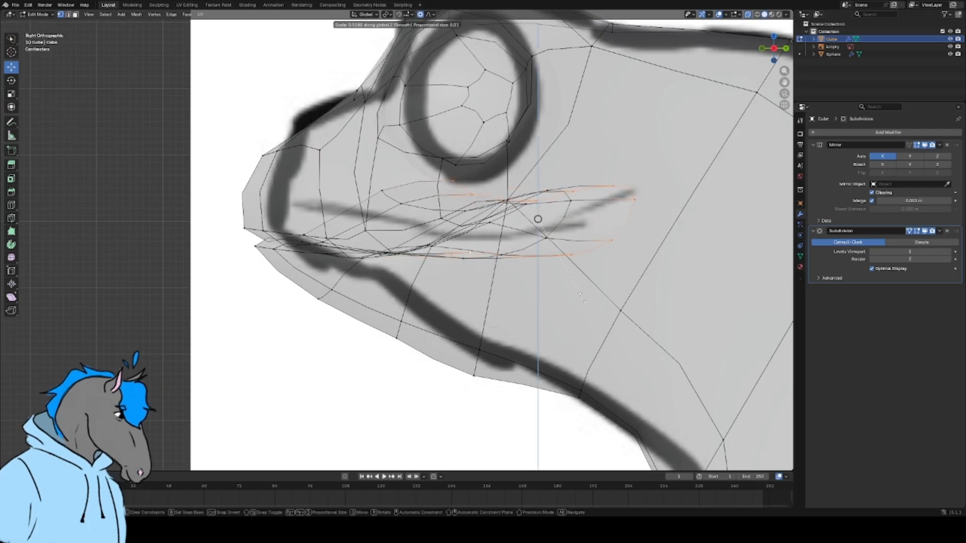
left_click(552, 212)
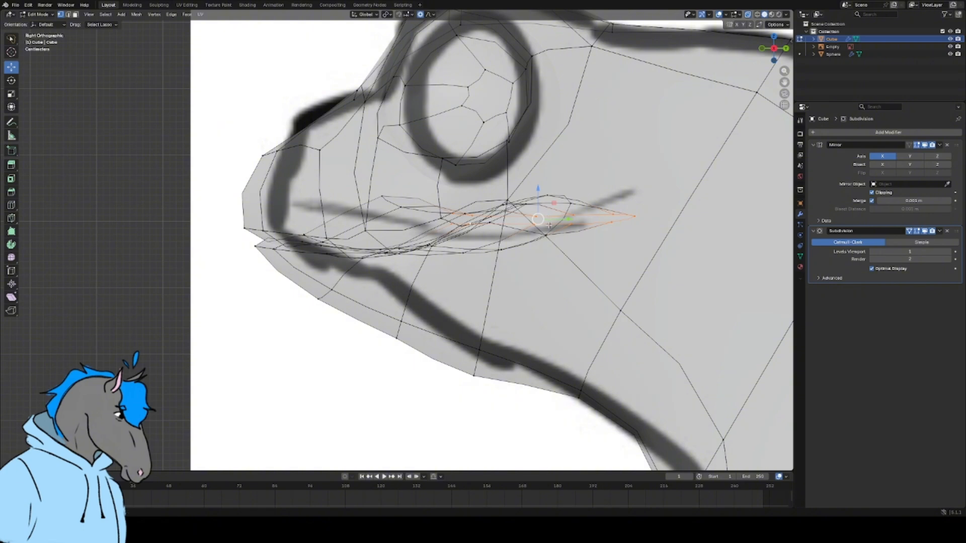
key("ctrl+z")
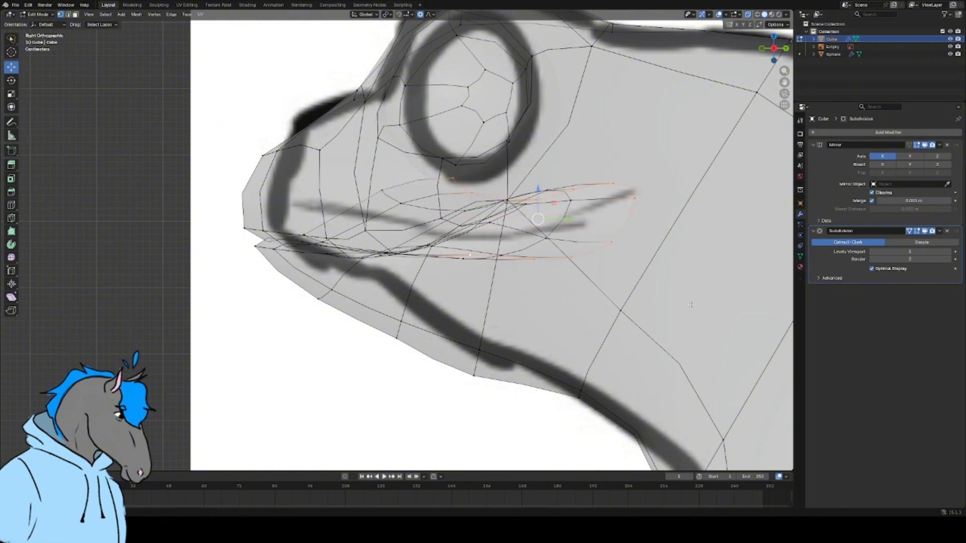
- Flatten the extruded inner-mouth edge loop by scaling it along the Y axis, and enlarge it along the Z axis
key("s")
key("y")
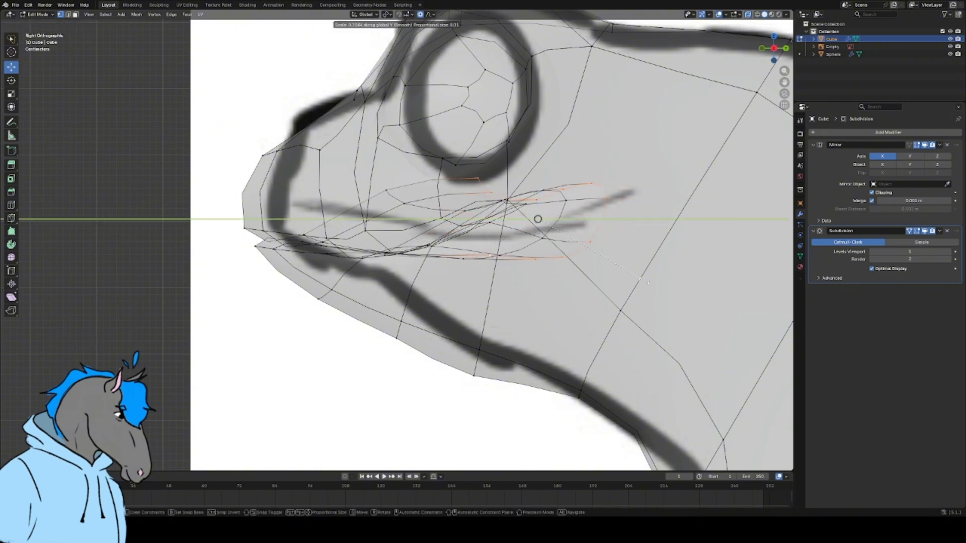
left_click(538, 219)
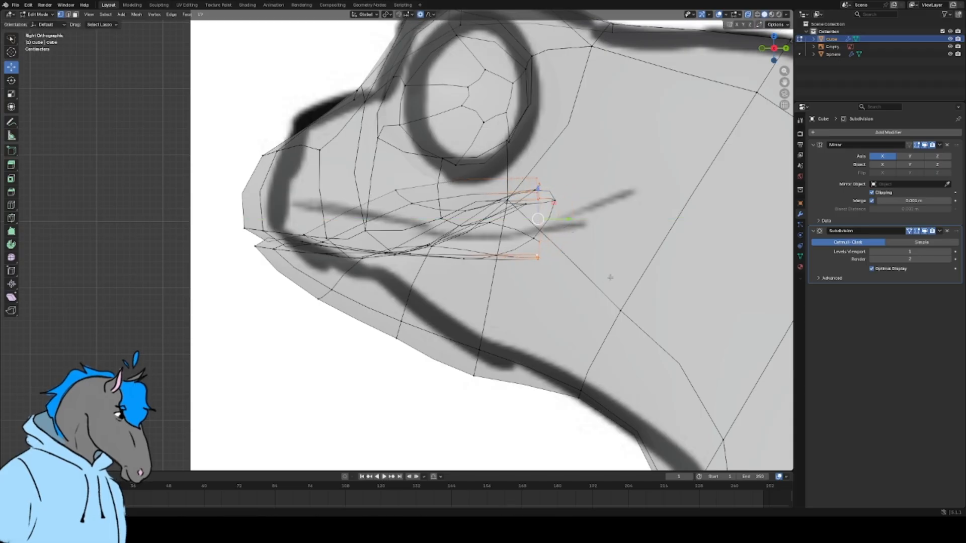
key("s")
key("z")
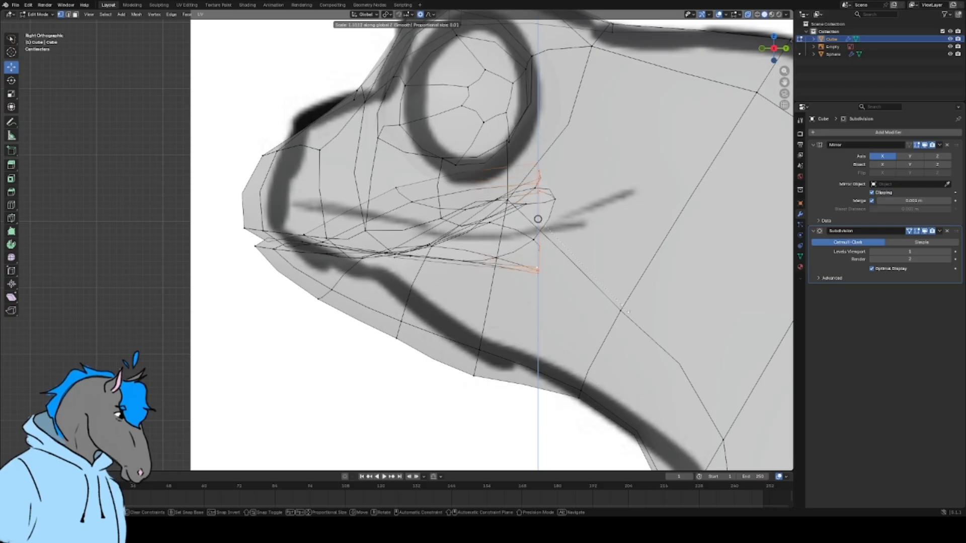
left_click(675, 359)
- Turn off X-ray and move the extruded inner-mouth edge loop down along the Z axis
middle_click_drag(675, 359, 558, 270)
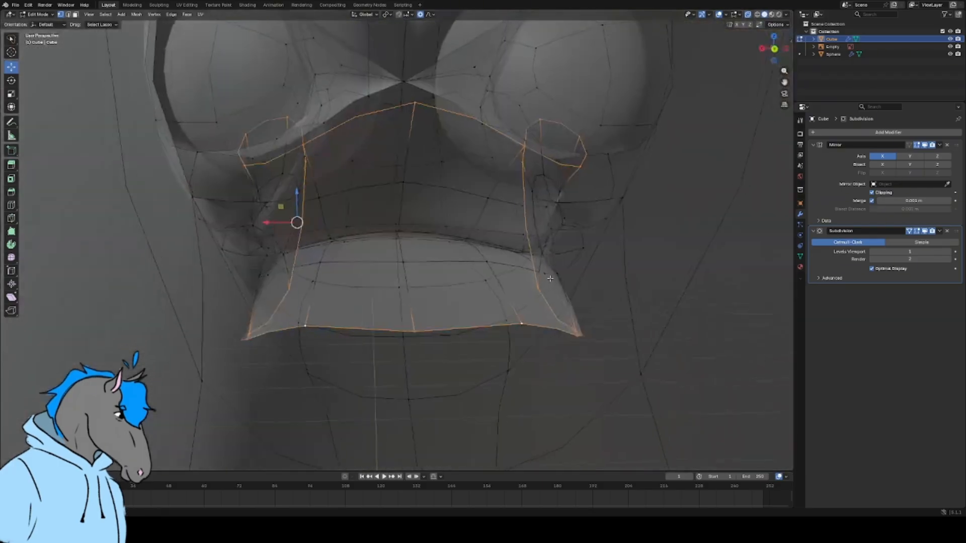
left_click(748, 14)
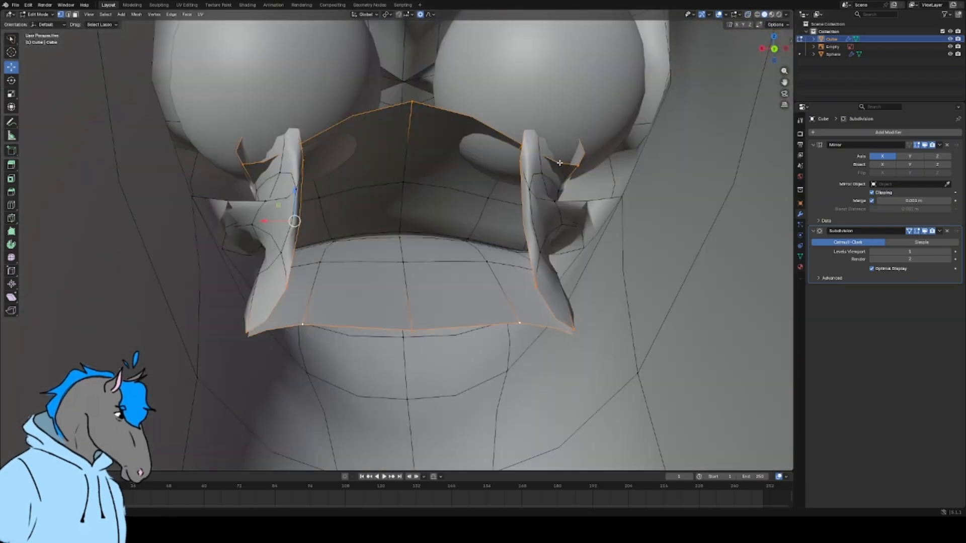
left_click_drag(299, 187, 289, 210)
- Merge the cluster of vertices at the upper outer corner of the inner-mouth edge loop
left_click(244, 193)
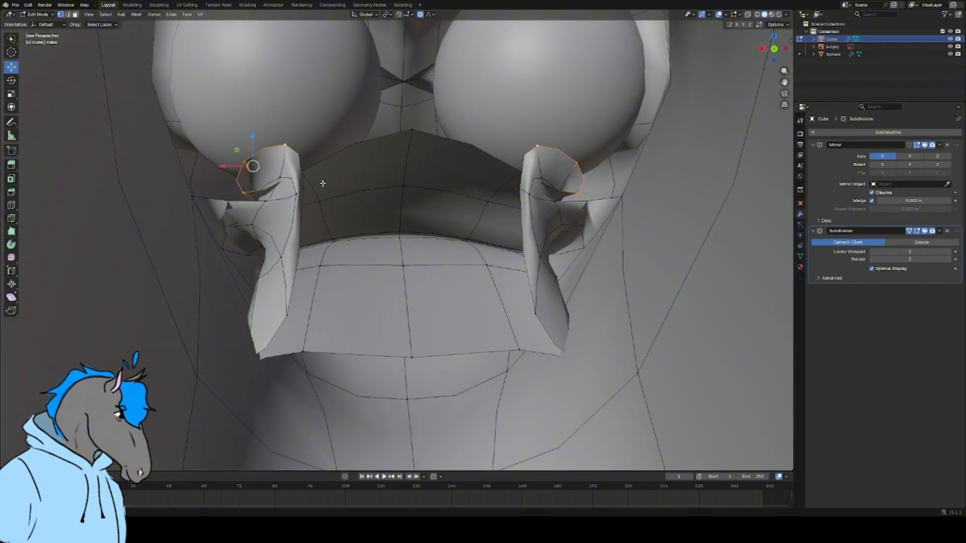
key("m")
left_click(322, 164)
middle_click_drag(330, 179, 326, 181)
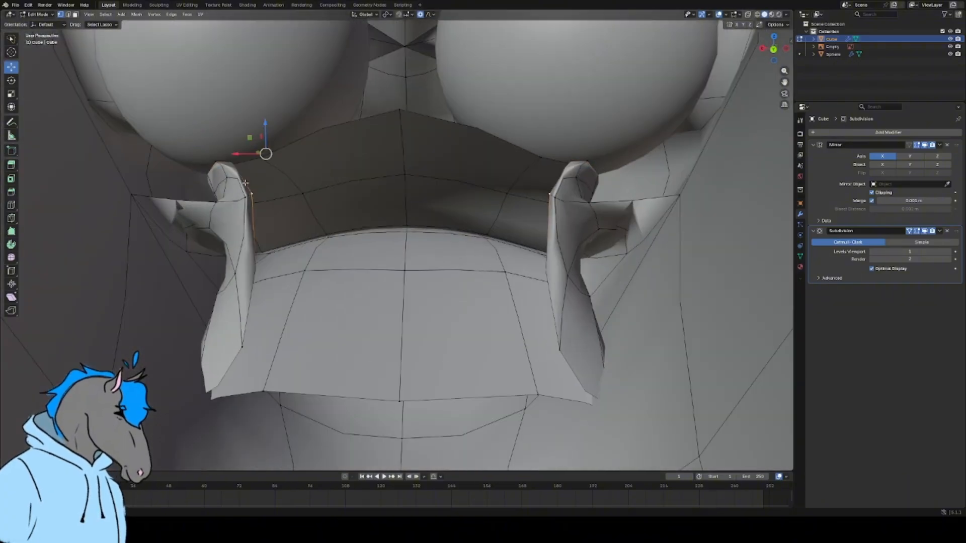
- Move the upper side vertex of the inner-mouth lining inward along the X axis
key("g")
key("x")
left_click(260, 170)
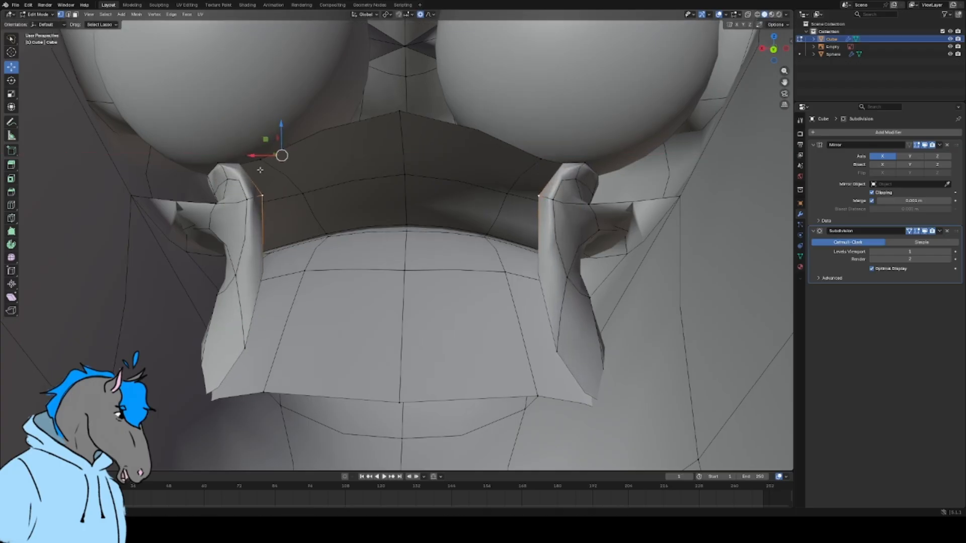
middle_click_drag(260, 170, 270, 197)
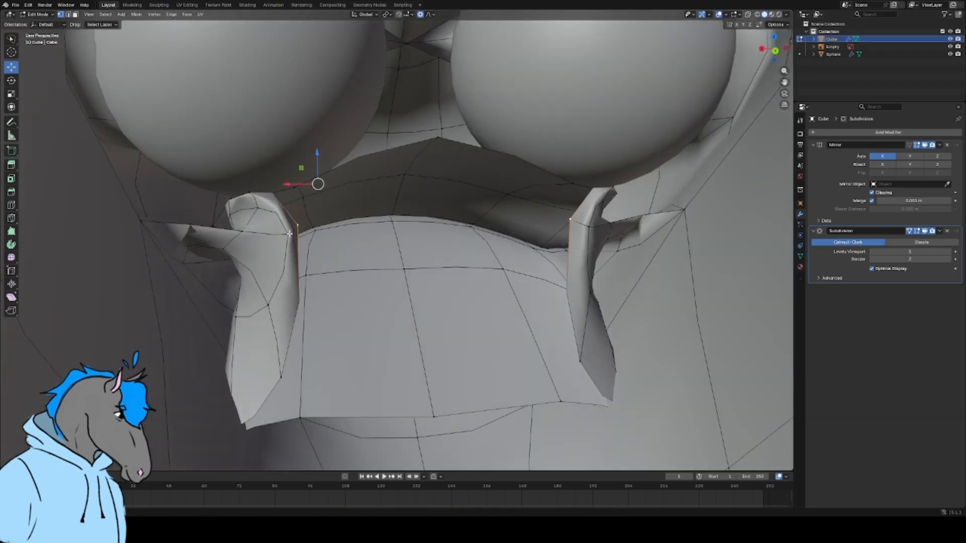
middle_click_drag(317, 252, 315, 223)
- Shift the lower corner vertex of the inner-mouth edge inward along X and up along Z, and merge it with its neighbour
middle_click_drag(284, 291, 181, 317)
key("g")
key("x")
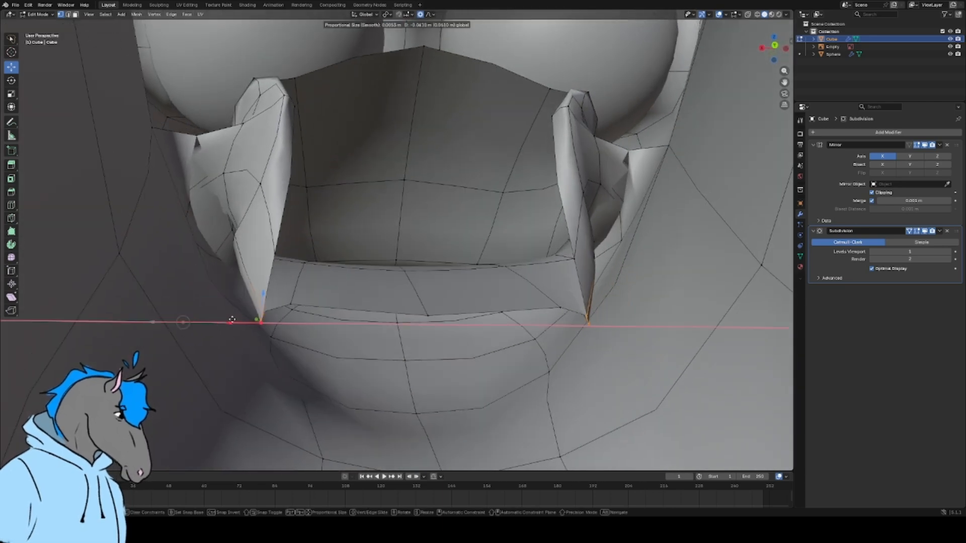
left_click(259, 322)
key("g")
key("z")
left_click(279, 238)
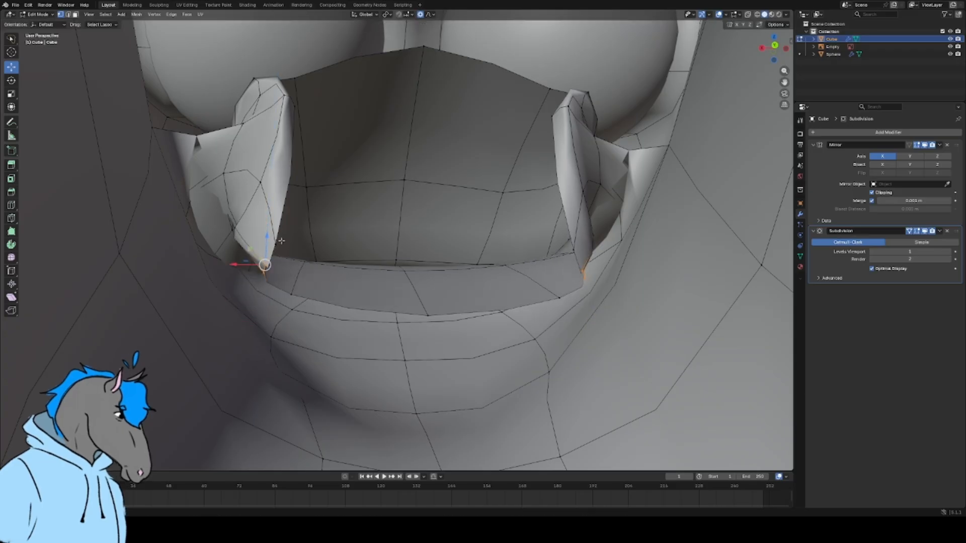
key("m")
left_click(282, 240)
- Merge the top vertices of the mouth's side flap with the adjacent roof-edge vertex
middle_click_drag(330, 235, 279, 261)
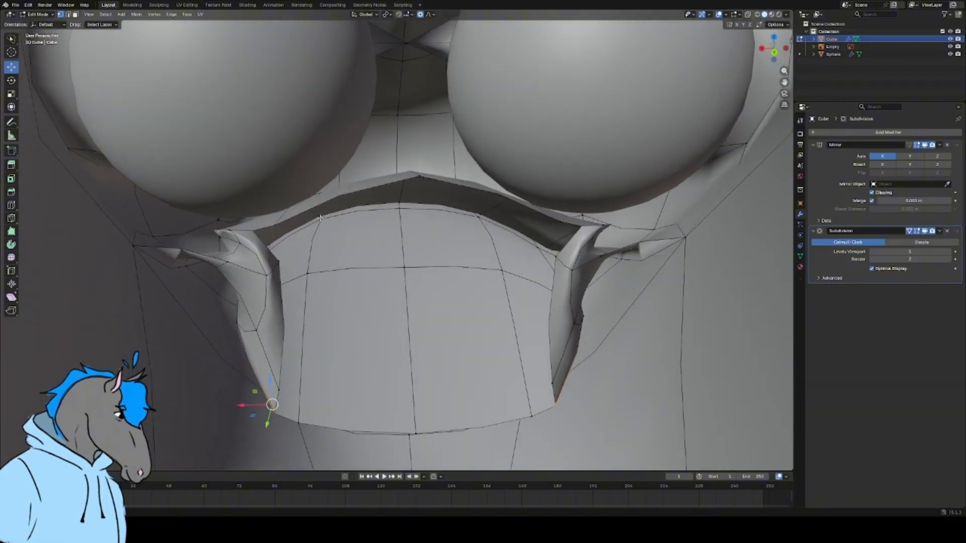
left_click(235, 234, "shift")
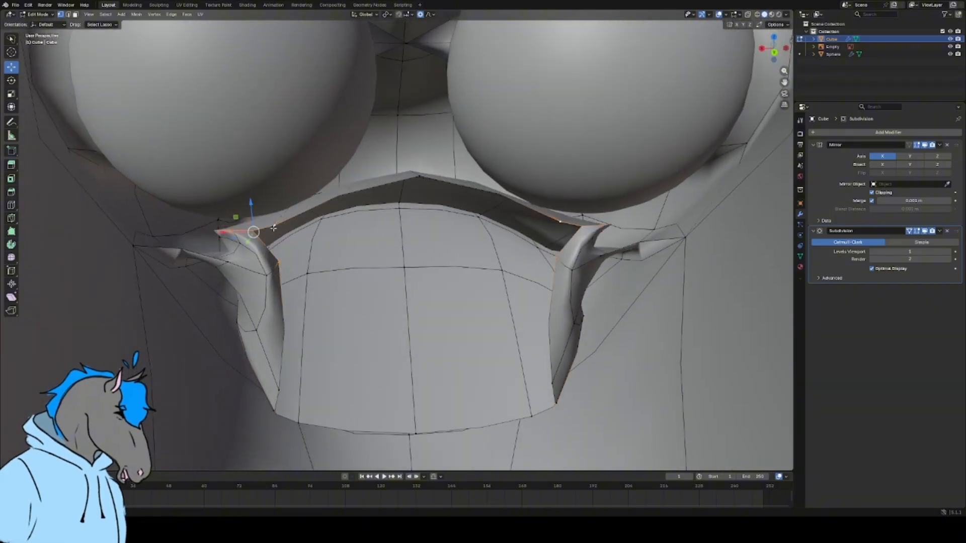
key("m")
left_click(290, 251)
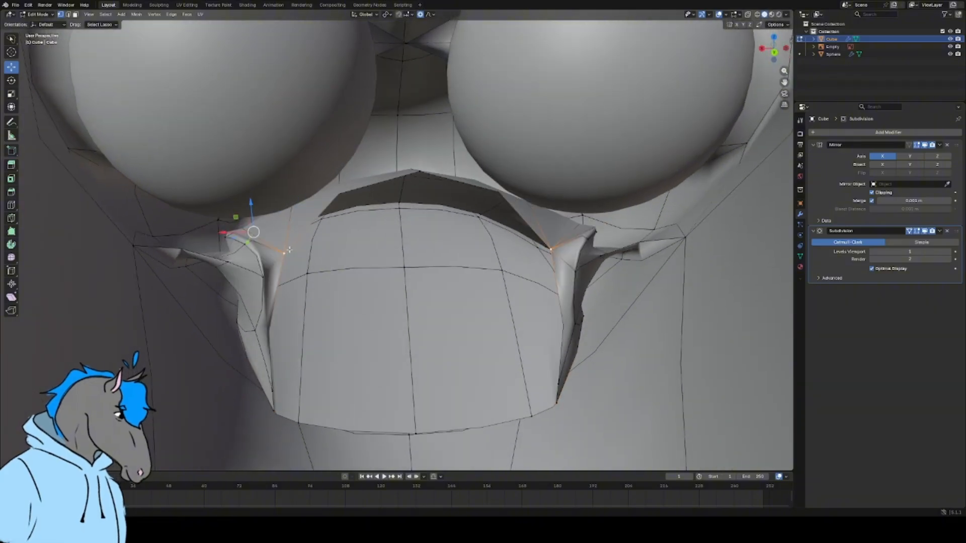
- Raise the merged upper corner vertex of the inner mouth along the Z axis
mouse_move(290, 252)
middle_mouse_down()
mouse_move(305, 260)
mouse_move(295, 253)
middle_mouse_up()
scroll(295, 254, "up", 2)
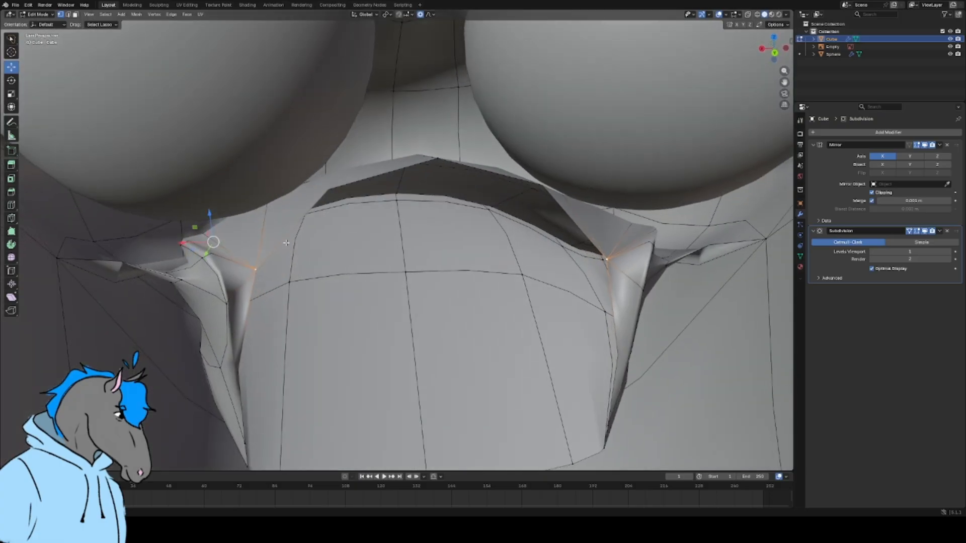
left_click_drag(211, 219, 218, 171)
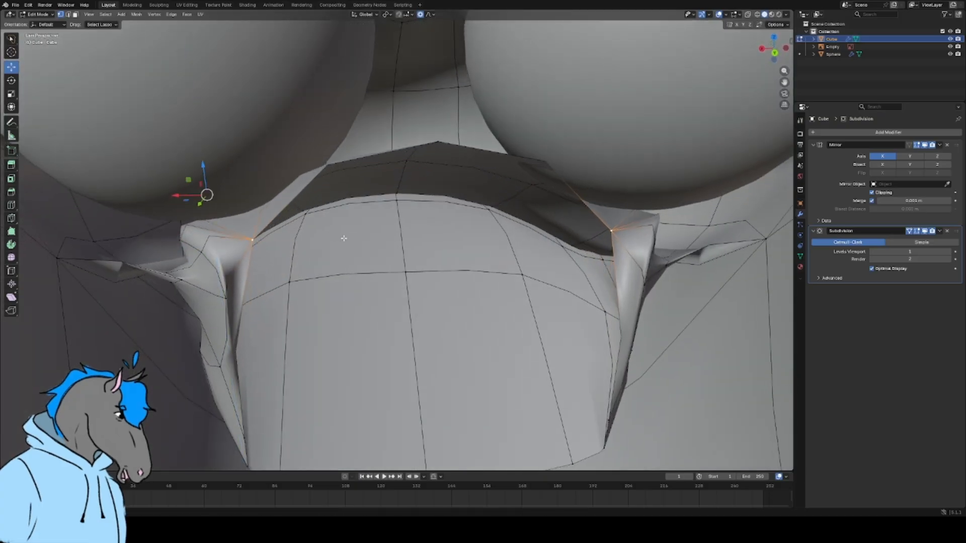
- Examine the inner-mouth roof and upper corner geometry beneath the eyes from behind and up close
scroll(343, 238, "down", 2)
middle_click_drag(343, 238, 351, 193)
scroll(362, 243, "up", 1)
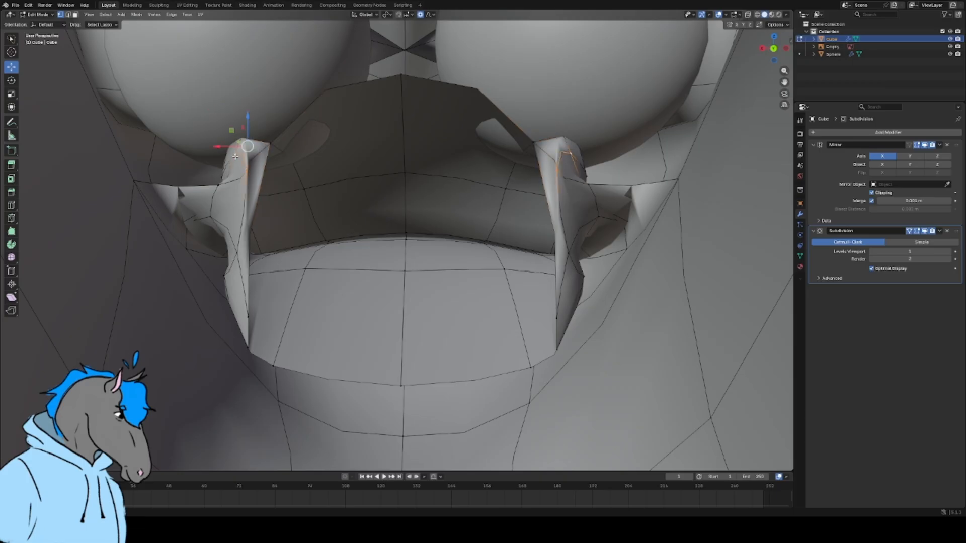
left_click(236, 160)
middle_click_drag(236, 160, 285, 207)
scroll(270, 178, "up", 1)
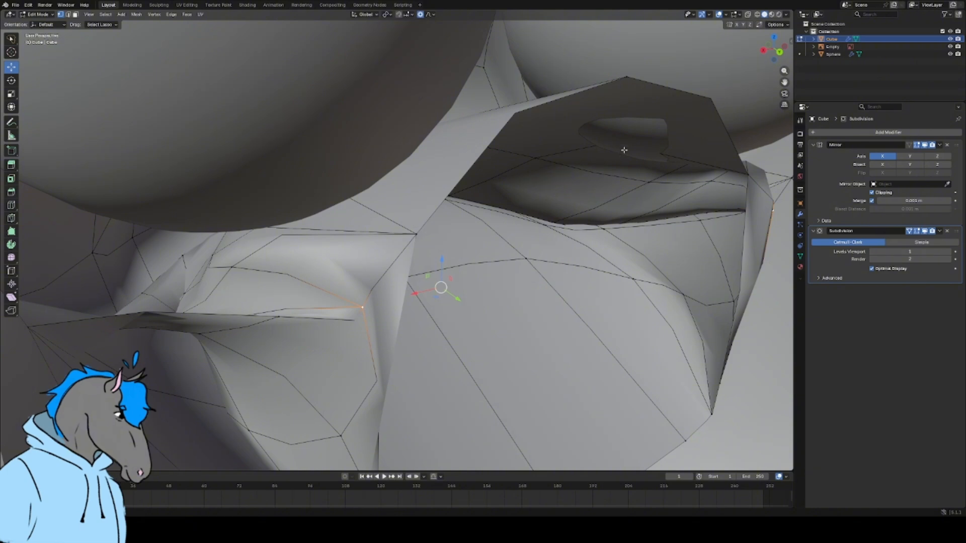
scroll(624, 150, "down", 4)
scroll(609, 143, "up", 3)
middle_click_drag(529, 150, 302, 144)
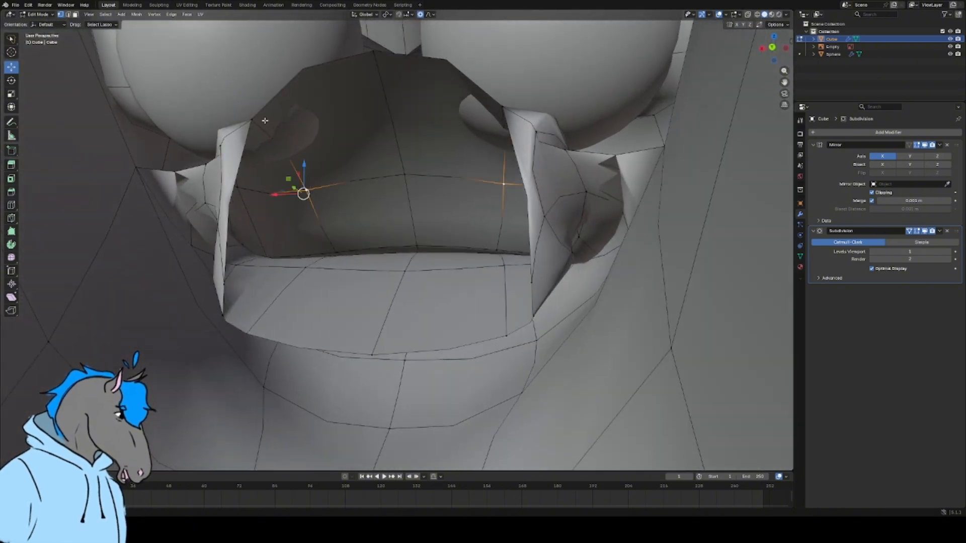
- Select the upper corner vertex at the back edge of the mouth roof and lower it along the Z axis
left_click(225, 86)
left_click_drag(231, 65, 229, 102)
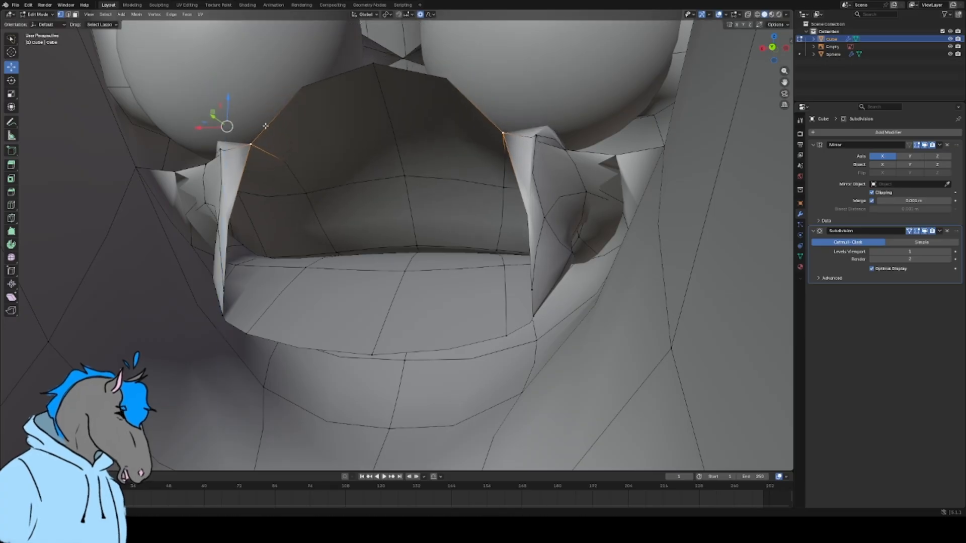
middle_click_drag(274, 132, 322, 164)
scroll(318, 149, "up", 4)
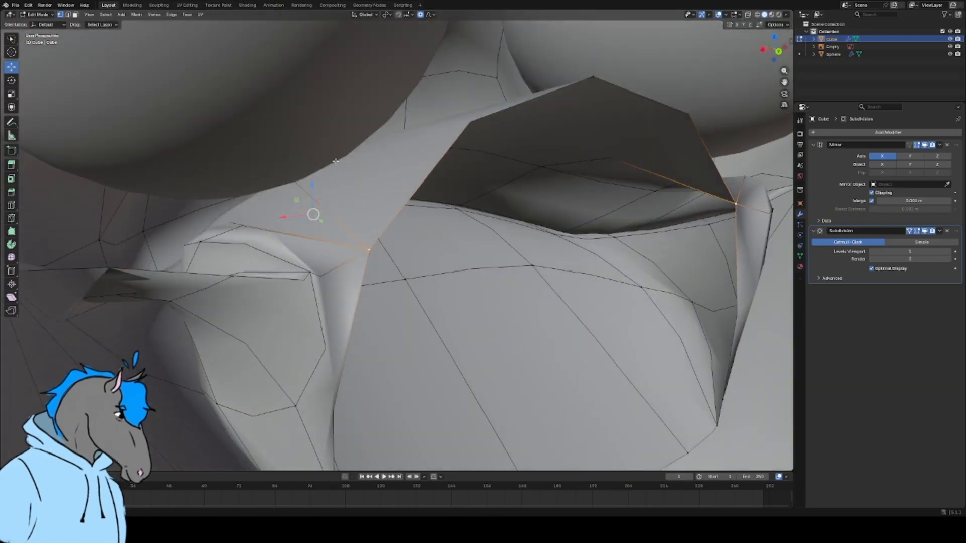
- Merge the two upper vertices of the inner mouth's side flap at the first selected vertex
left_click(201, 242, "shift")
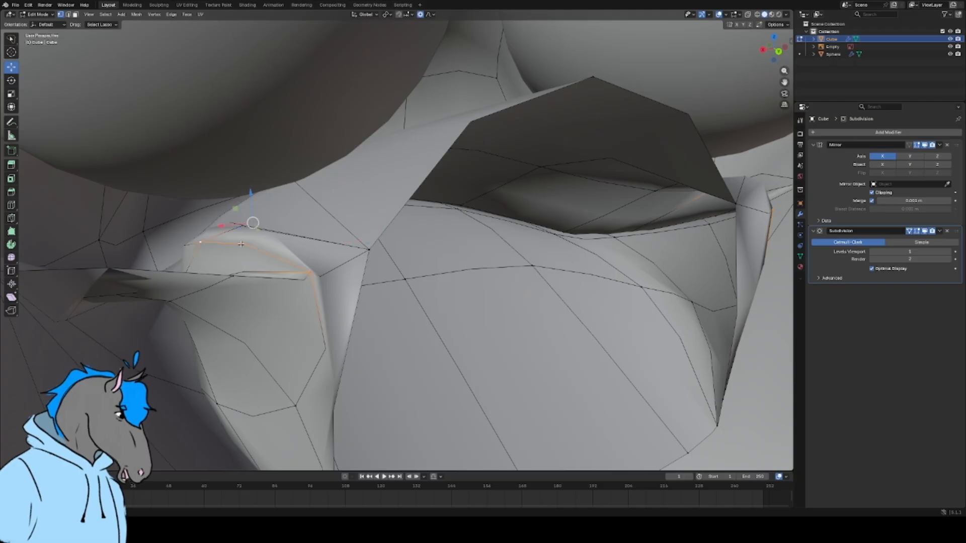
key("m")
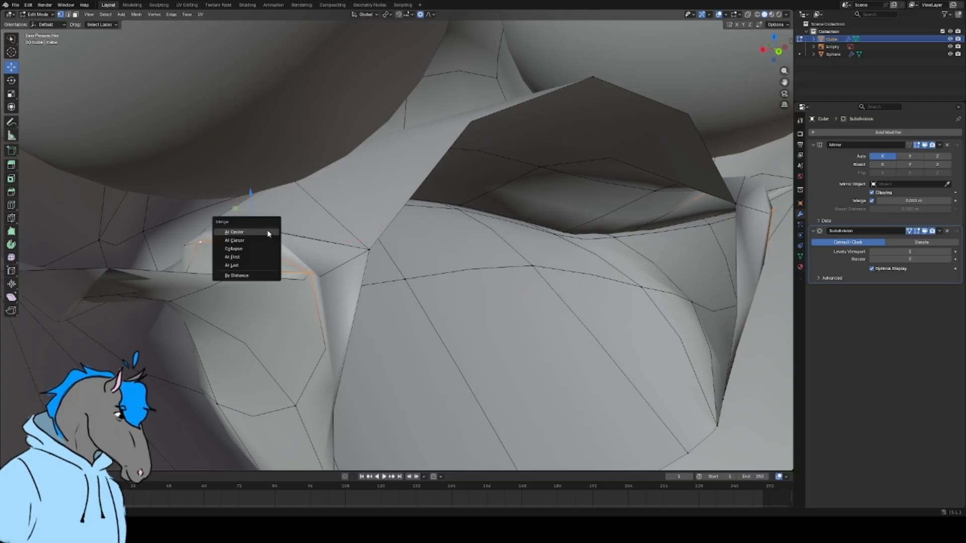
left_click(260, 258)
- Try to raise the upper-lip vertex below the front of the eye along the Z axis with a widened proportional influence
middle_click_drag(271, 254, 476, 214)
scroll(312, 236, "down", 3)
scroll(470, 211, "down", 3)
left_click(414, 203)
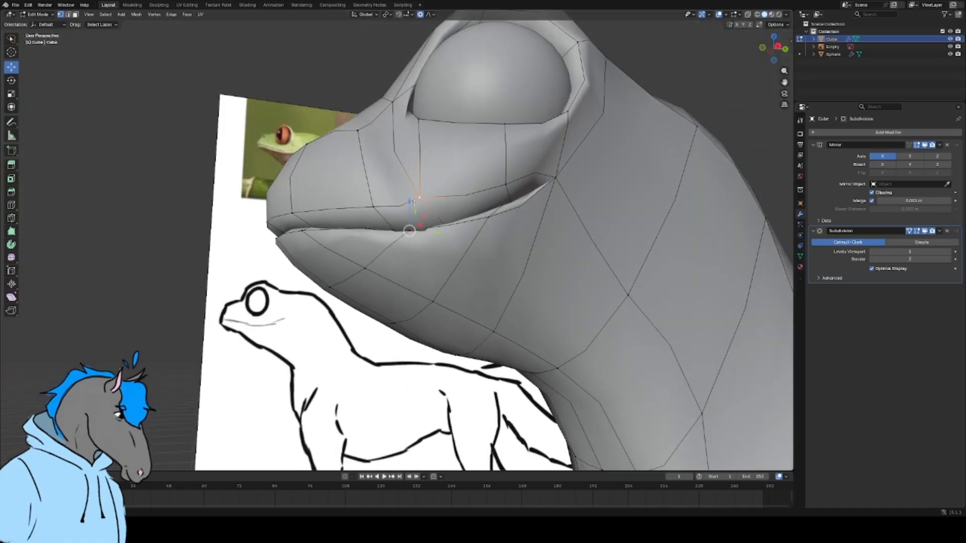
scroll(411, 201, "down", 1)
key("g")
key("z")
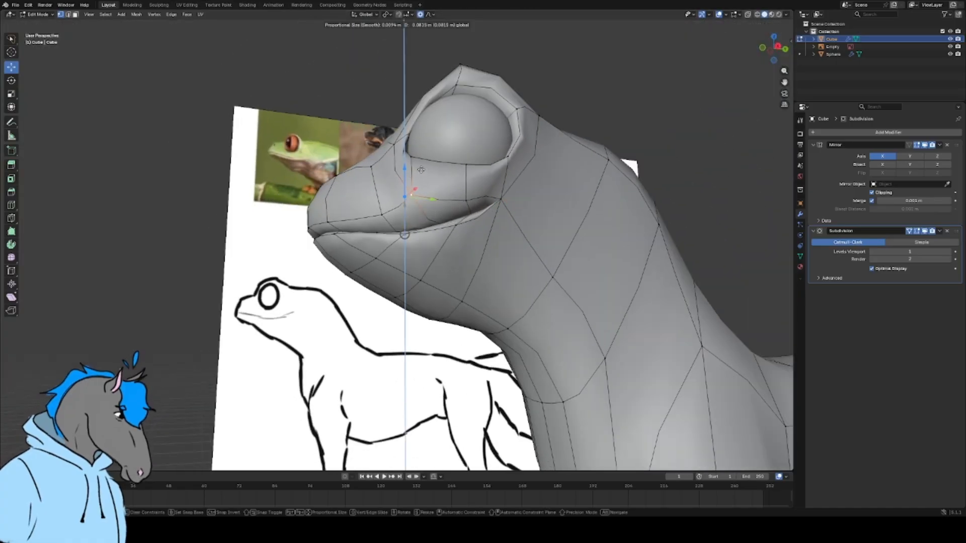
scroll(422, 167, "down", 15)
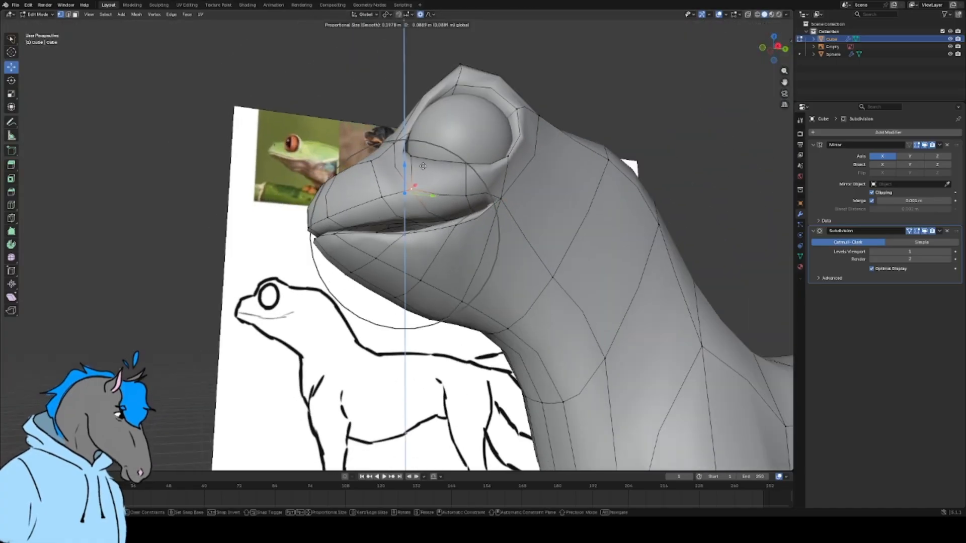
left_click(423, 118)
- Widen the inner mouth by moving the side-edge vertex of its back opening outward along the X axis
mouse_move(424, 118)
middle_mouse_down()
mouse_move(522, 142)
mouse_move(491, 136)
mouse_move(498, 173)
mouse_move(473, 153)
mouse_move(496, 161)
mouse_move(500, 142)
mouse_move(487, 127)
mouse_move(488, 177)
mouse_move(463, 141)
middle_mouse_up()
scroll(473, 154, "up", 3)
left_click_drag(459, 141, 429, 189)
middle_click_drag(429, 188, 383, 167)
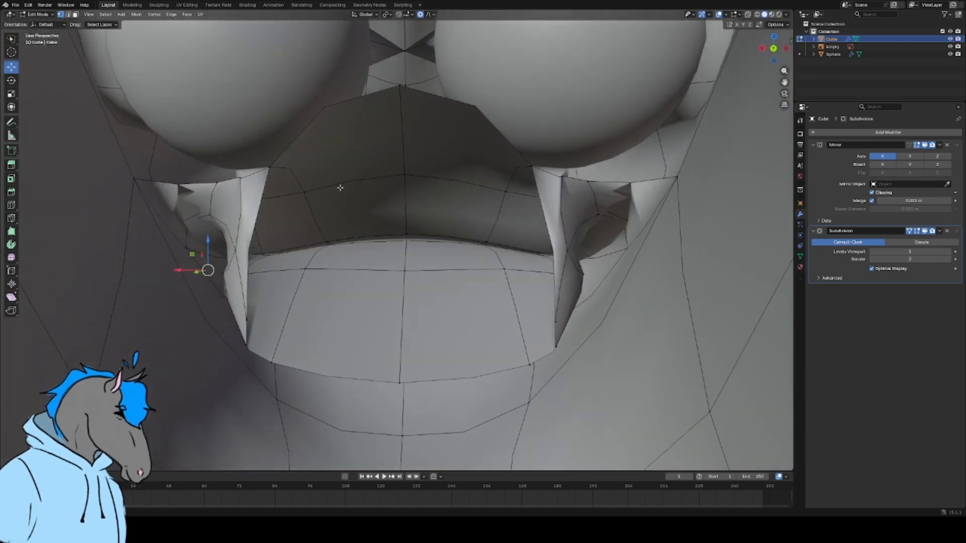
left_click_drag(247, 332, 290, 224)
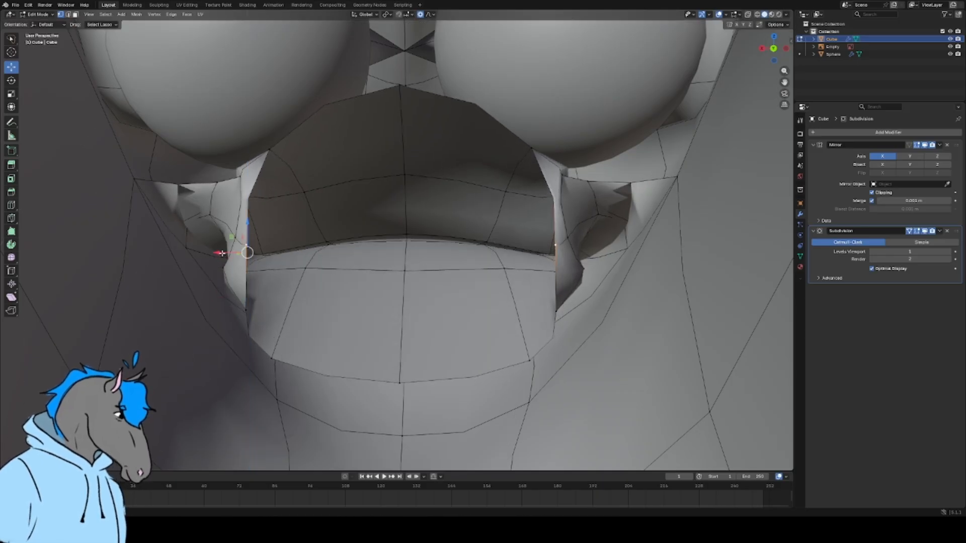
left_click_drag(222, 254, 195, 253)
- Lower the corner vertex and the centre vertex of the mouth roof's back edge slightly along the Z axis
mouse_move(248, 237)
middle_mouse_down()
mouse_move(248, 209)
mouse_move(265, 193)
mouse_move(255, 222)
middle_mouse_up()
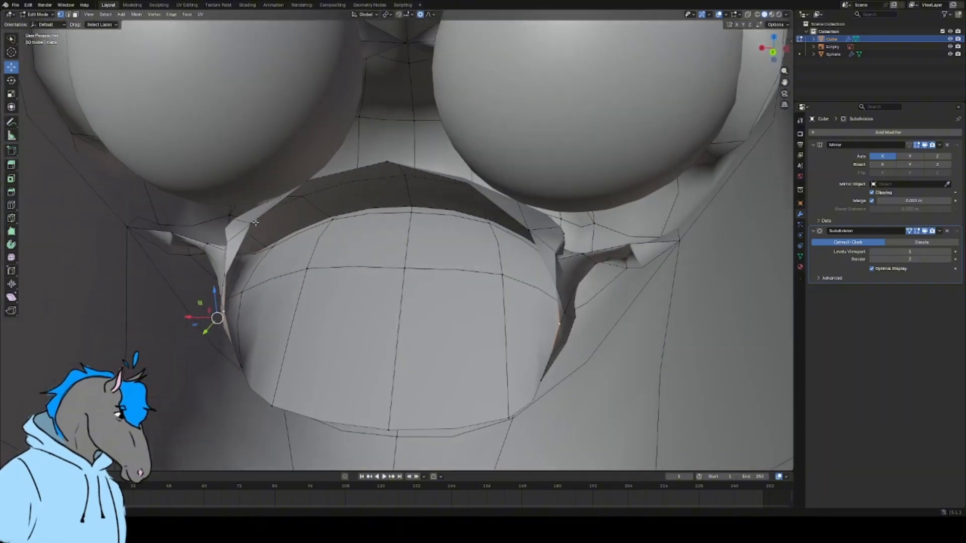
left_click(254, 222)
left_click_drag(227, 192, 228, 201)
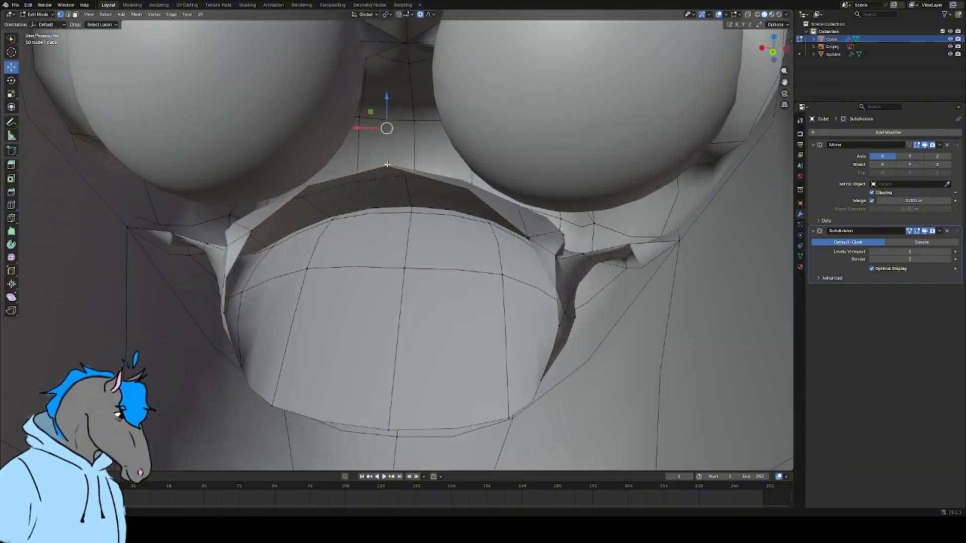
left_click_drag(385, 102, 386, 113)
- Extrude the inner mouth's back edge loop toward the throat in two segments, using the right side view with X-ray
middle_click_drag(386, 192, 387, 152)
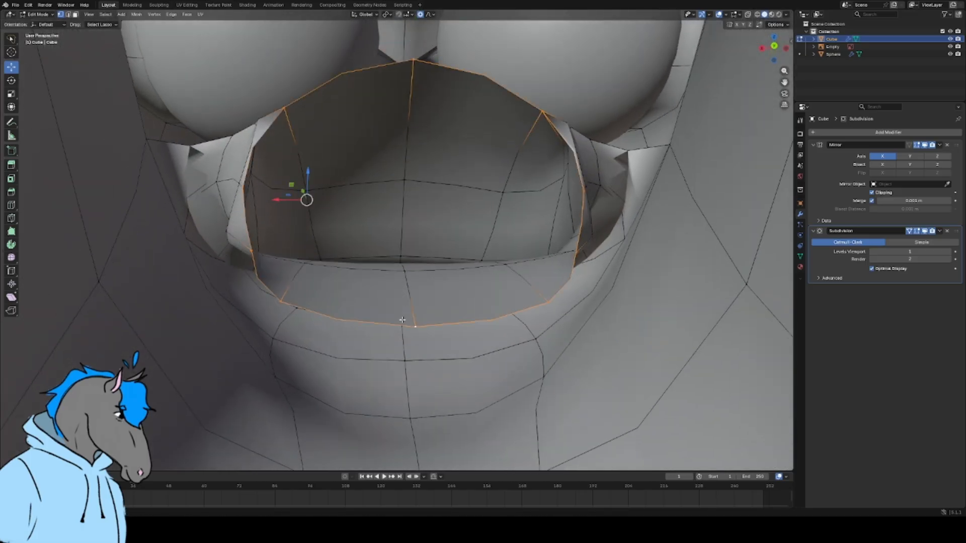
left_click(761, 48)
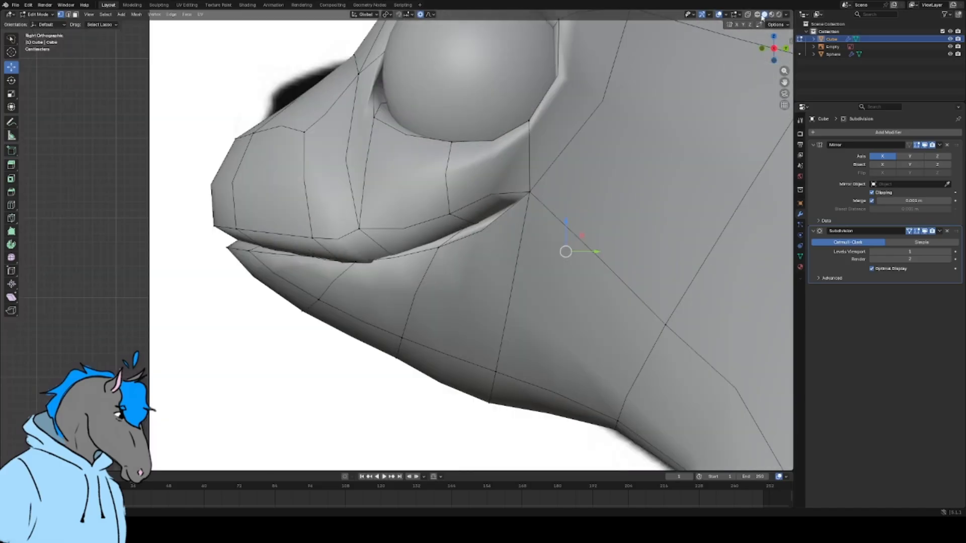
left_click(748, 15)
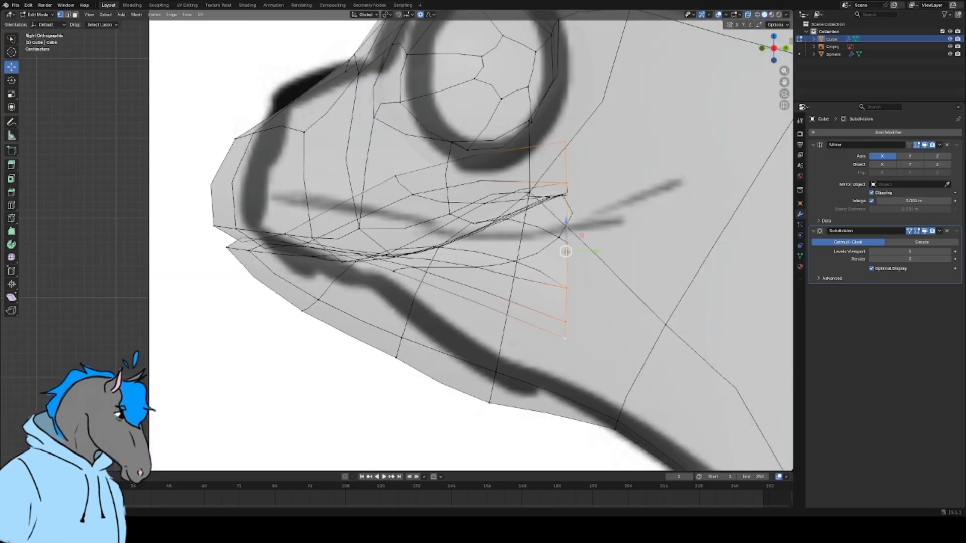
scroll(571, 249, "down", 3)
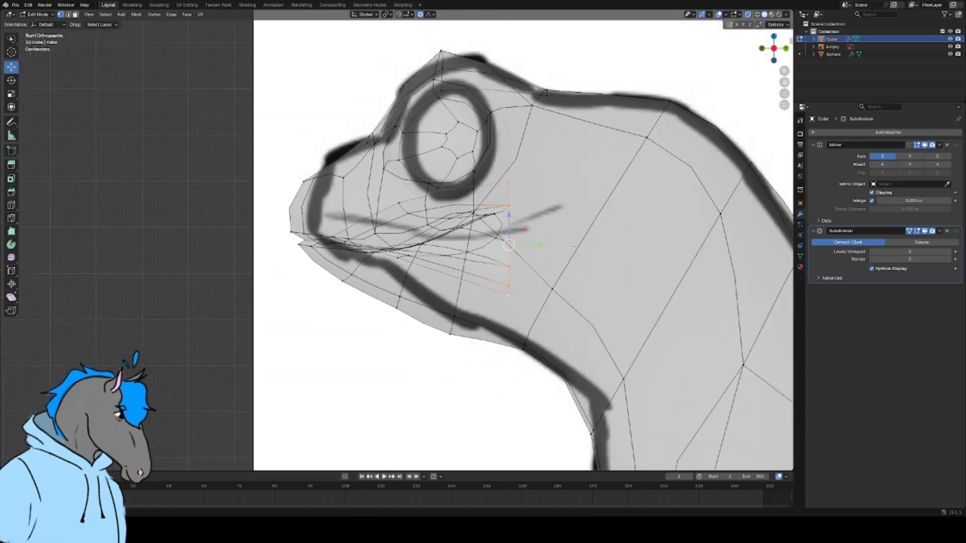
key("g")
left_click(592, 262)
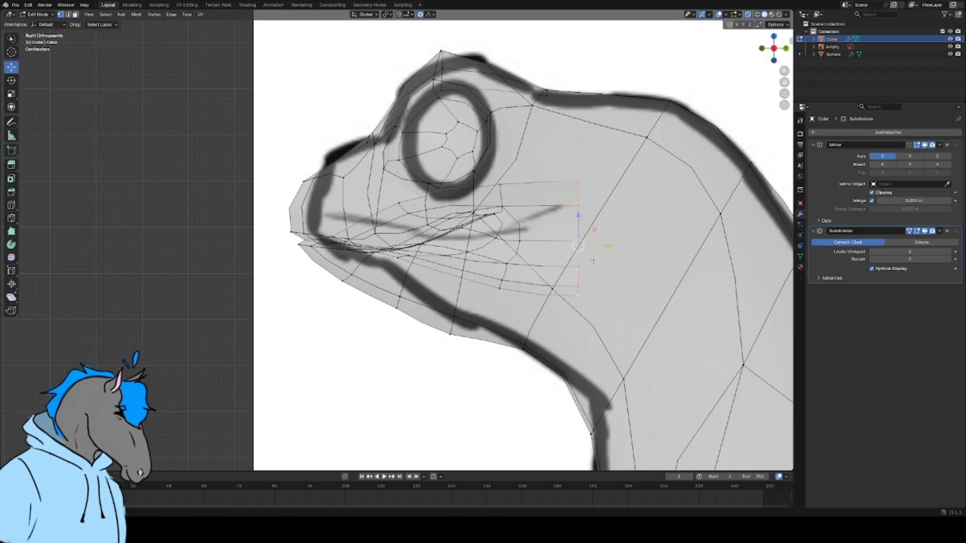
key("g")
left_click(591, 257)
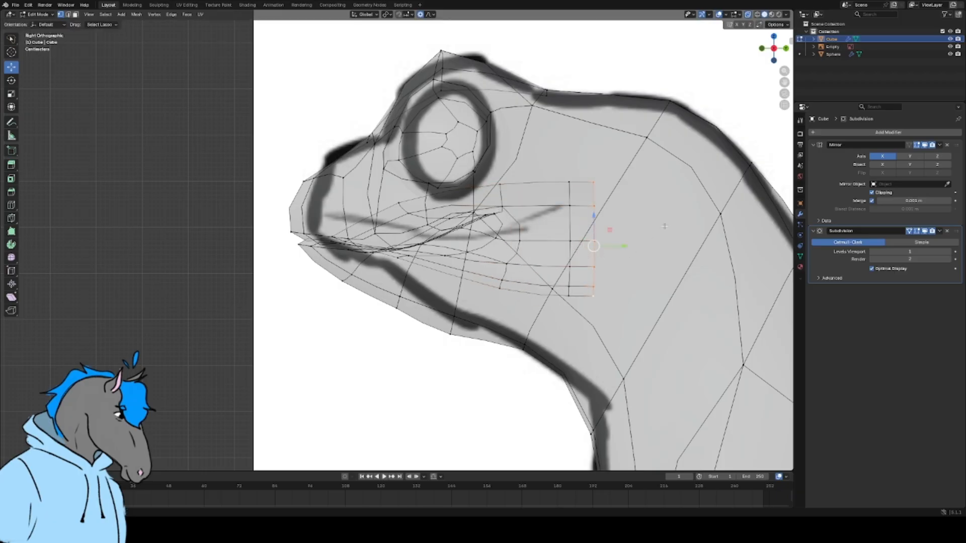
- Shrink the end loop of the inner-mouth lining, shift it slightly forward along the Y axis, and turn off X-ray
left_click(610, 237)
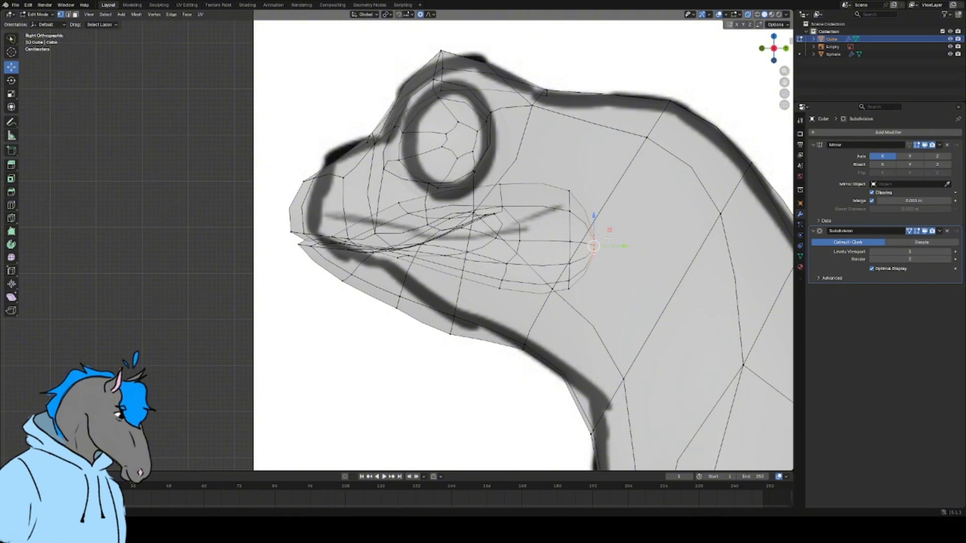
key("g")
key("y")
left_click(601, 240)
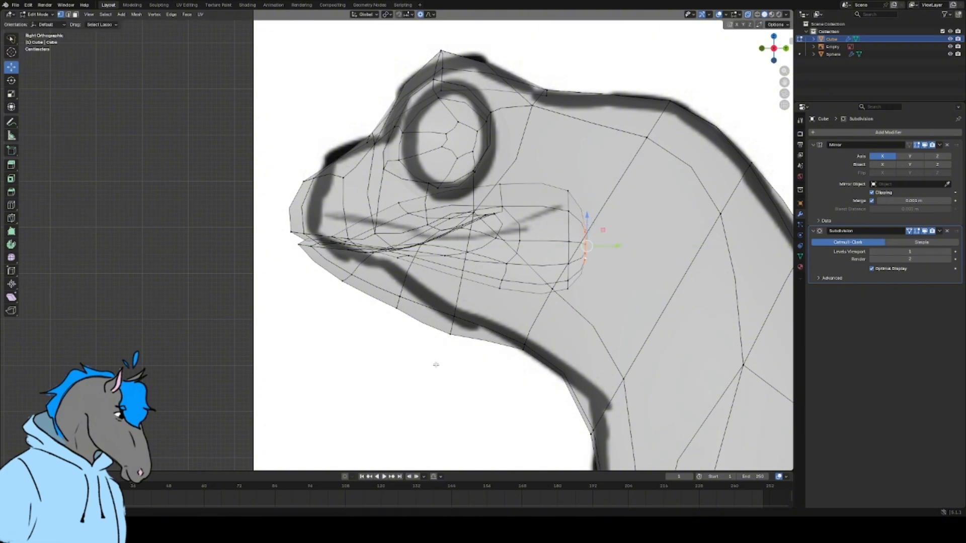
middle_click_drag(435, 360, 450, 287)
key("alt+z")
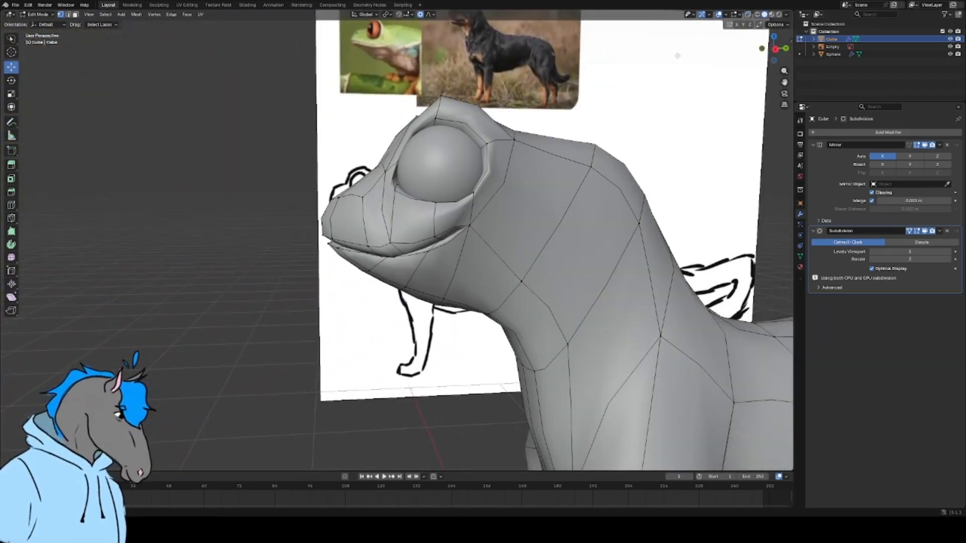
- Move the side vertex of the upper neck beneath the jaw outward along the X axis
scroll(258, 183, "down", 4)
middle_click_drag(257, 183, 401, 159)
middle_click_drag(477, 123, 369, 152)
scroll(481, 207, "up", 2)
middle_click_drag(481, 207, 451, 197)
left_click(464, 225)
scroll(463, 225, "up", 2)
middle_click_drag(464, 231, 497, 226)
left_click_drag(524, 212, 562, 226)
mouse_move(562, 226)
middle_mouse_down()
mouse_move(567, 173)
mouse_move(530, 157)
mouse_move(527, 245)
mouse_move(569, 230)
middle_mouse_up()
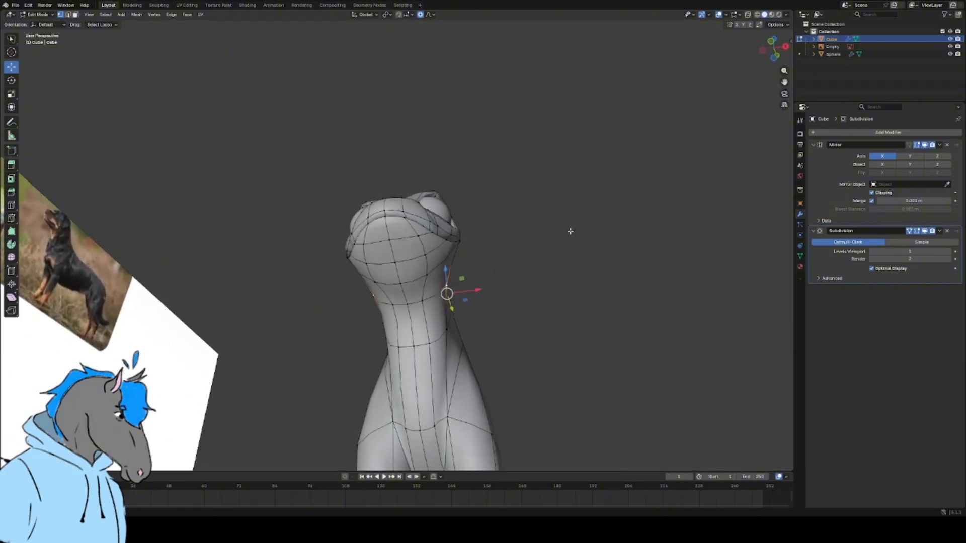
left_click_drag(478, 291, 487, 290)
- Adjust further side vertices of the neck sideways to refine its width
left_click(543, 263)
middle_click_drag(543, 263, 491, 313)
left_click_drag(479, 328, 494, 329)
middle_click_drag(494, 329, 509, 304)
left_click_drag(512, 303, 493, 310)
middle_click_drag(493, 310, 454, 293)
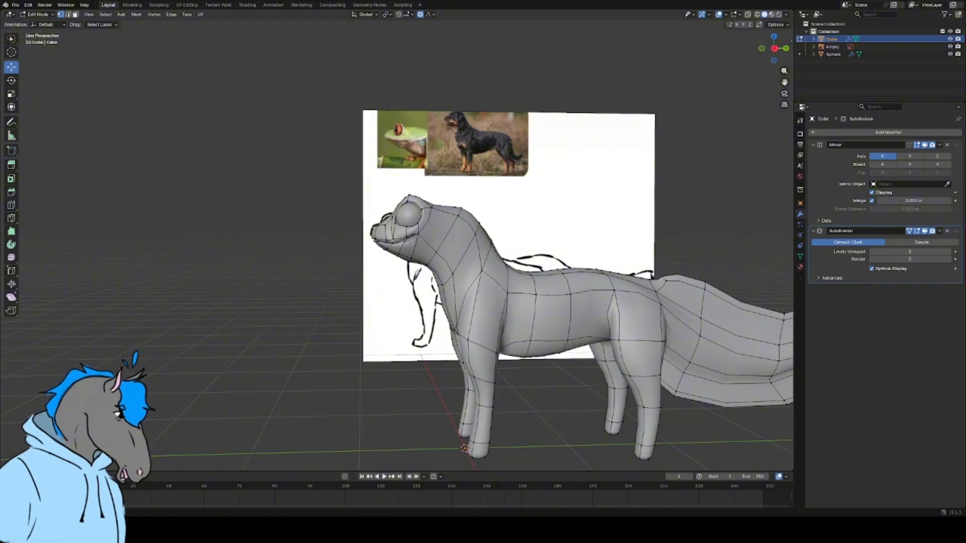
middle_click_drag(442, 274, 534, 235)
- Switch to Object Mode, deselect the creature and review its overall smooth shape
scroll(552, 254, "up", 4)
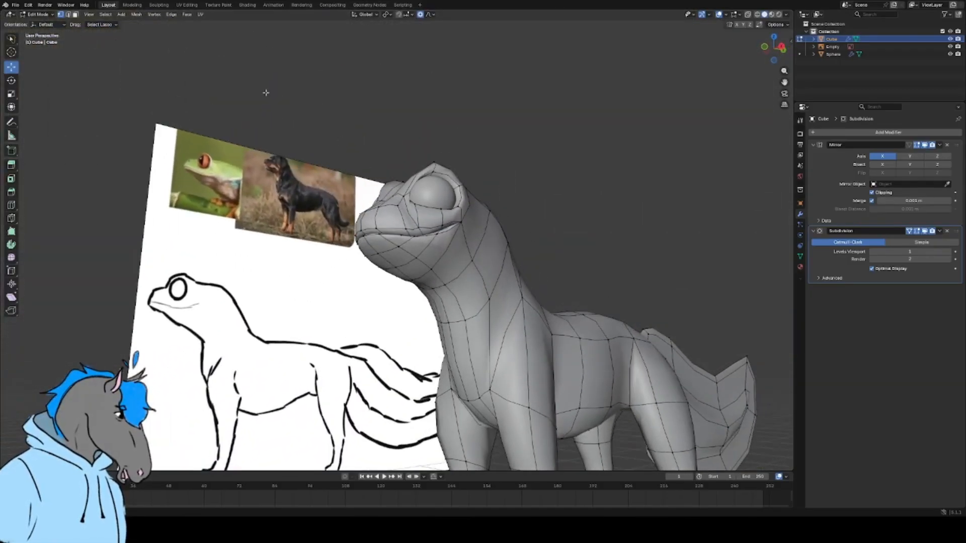
left_click(39, 15)
left_click(40, 23)
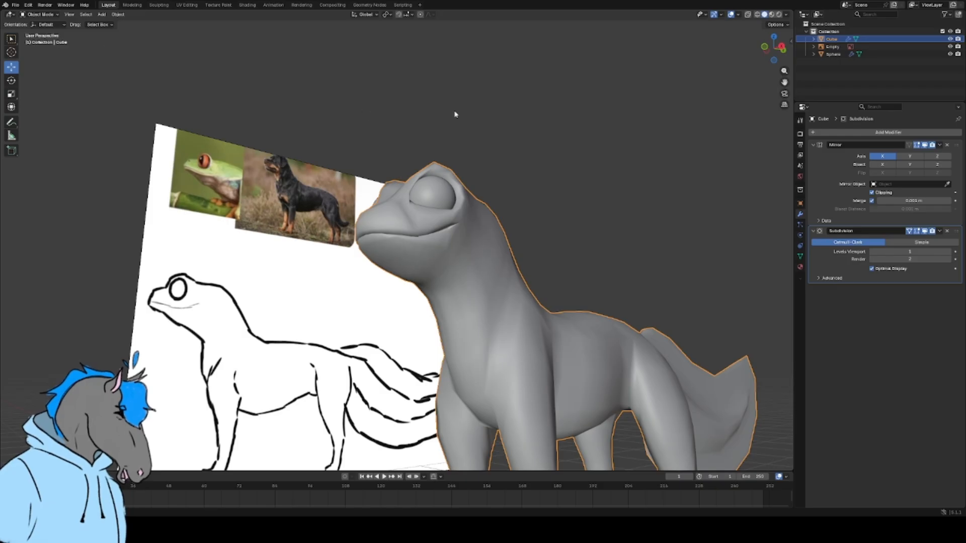
left_click(502, 123)
middle_click_drag(468, 189, 475, 219)
scroll(459, 211, "down", 2)
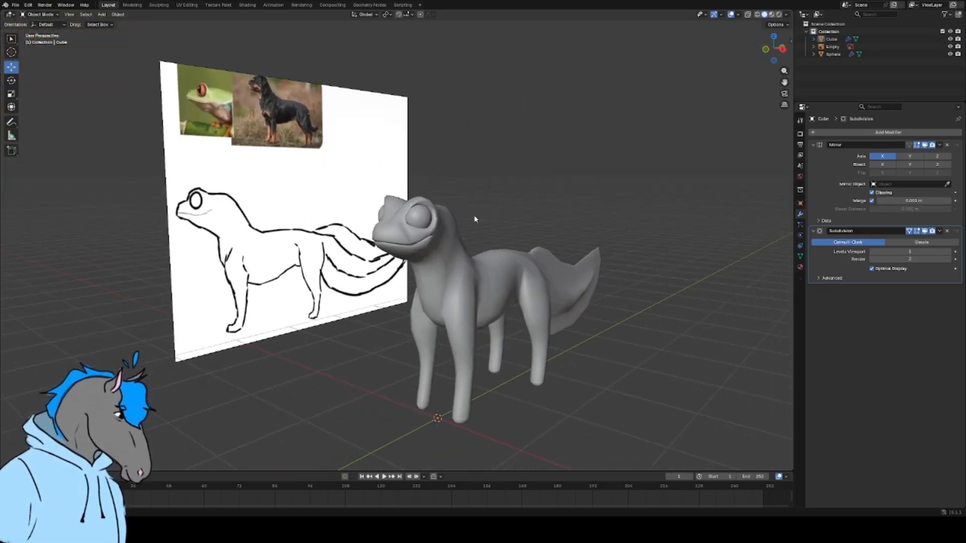
left_click(104, 16)
mouse_move(115, 24)
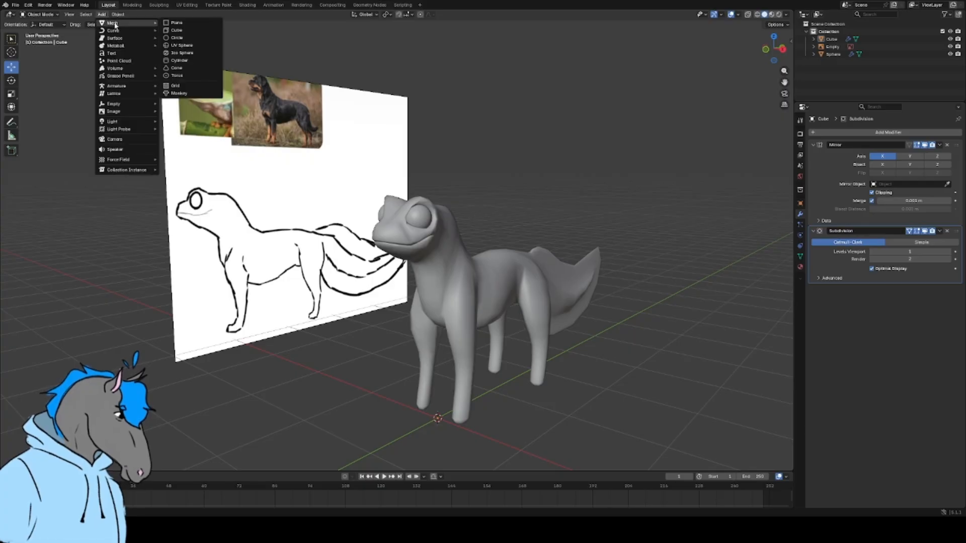
left_click(186, 32)
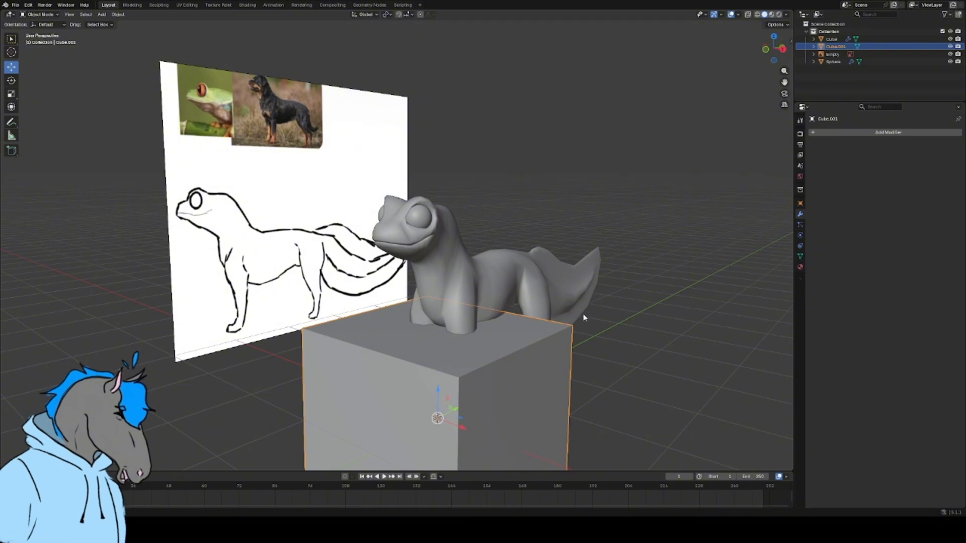
key("s")
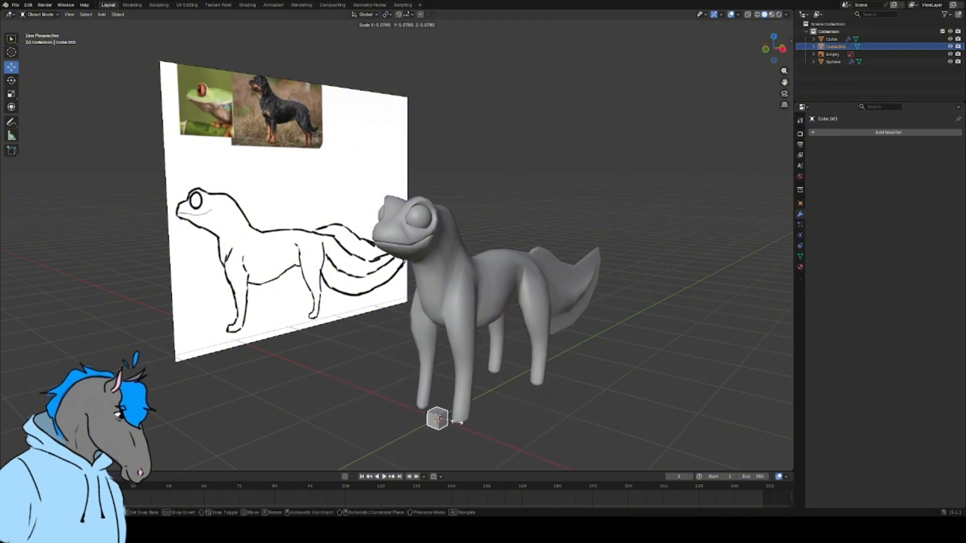
left_click(452, 397)
key("g")
key("z")
left_click(464, 208)
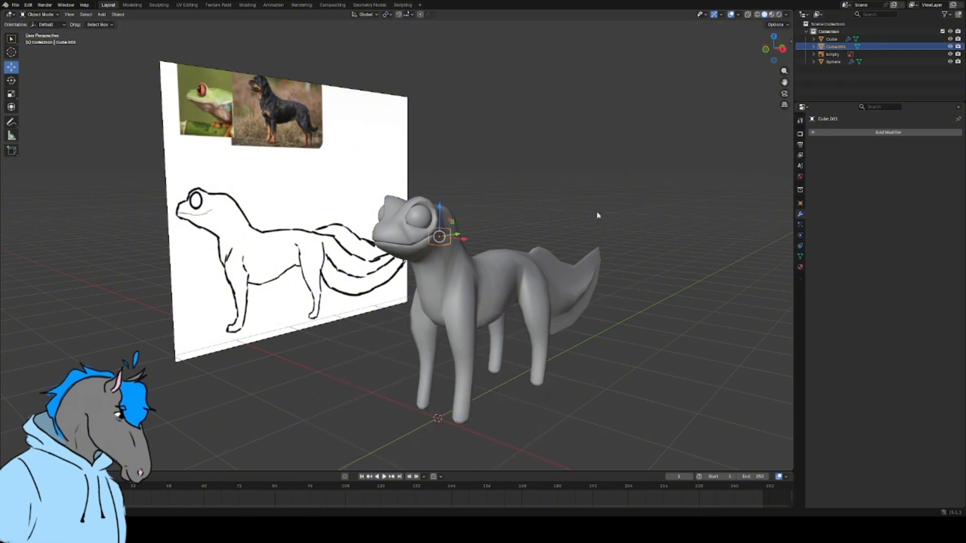
key("ctrl+z")
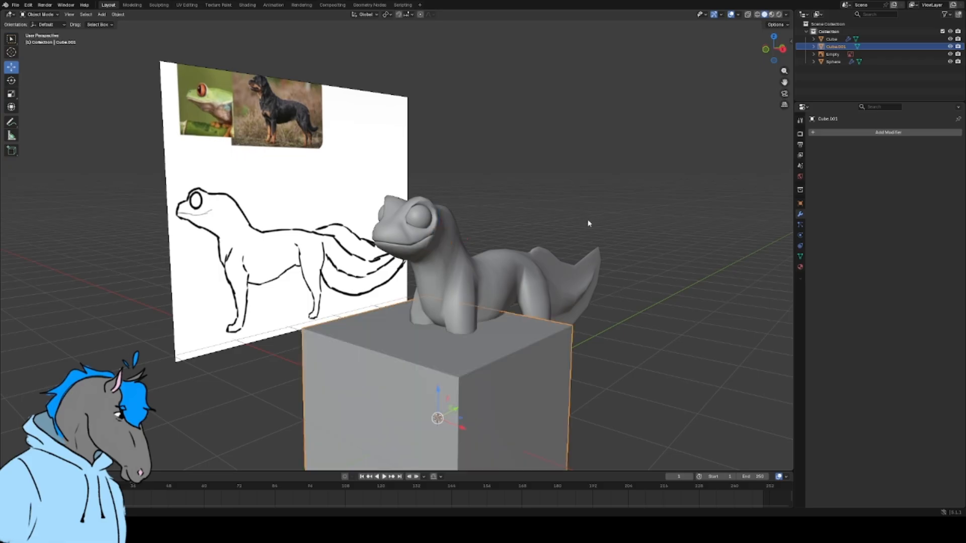
key("ctrl+z")
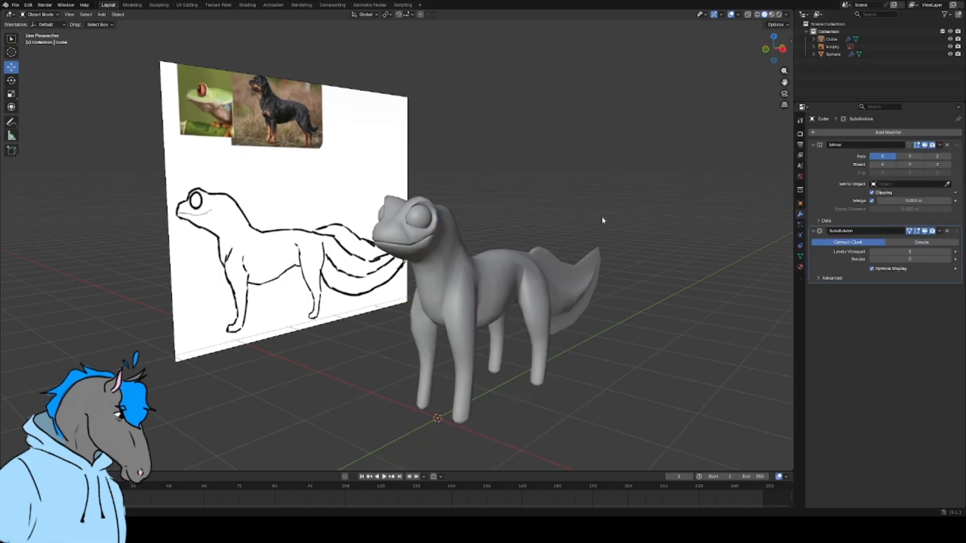
- Rename the creature's main mesh object to "Body"
left_click(488, 299)
double_click(830, 38)
key("BackSpace")
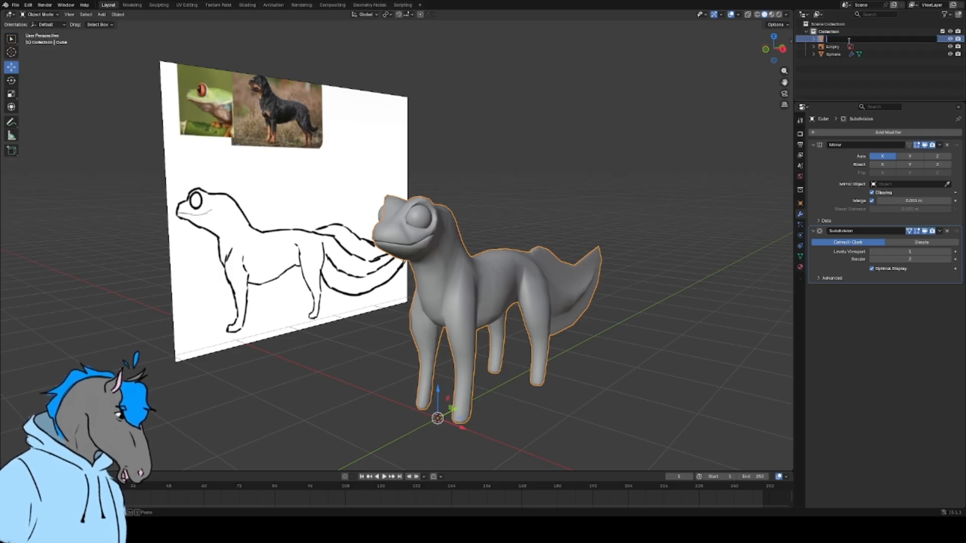
type("B")
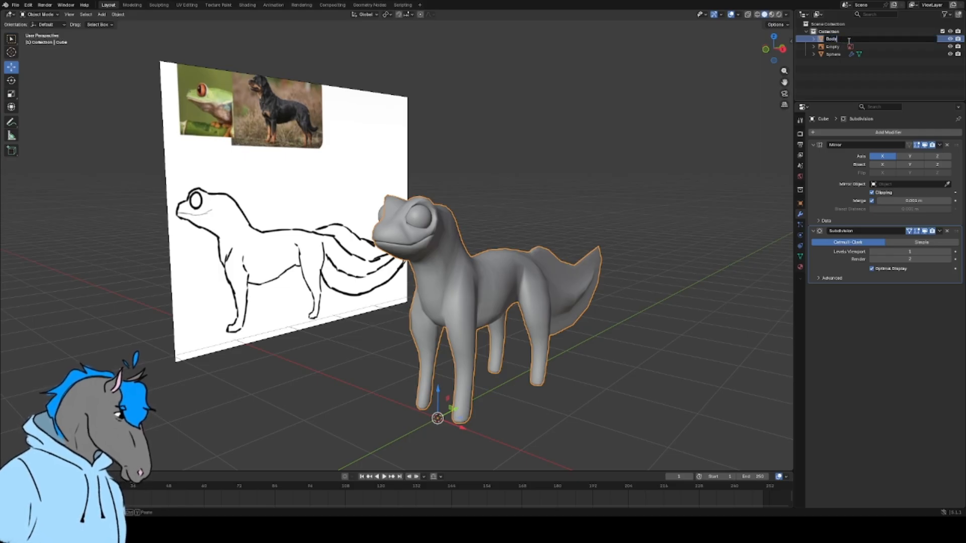
type("ody")
key("Return")
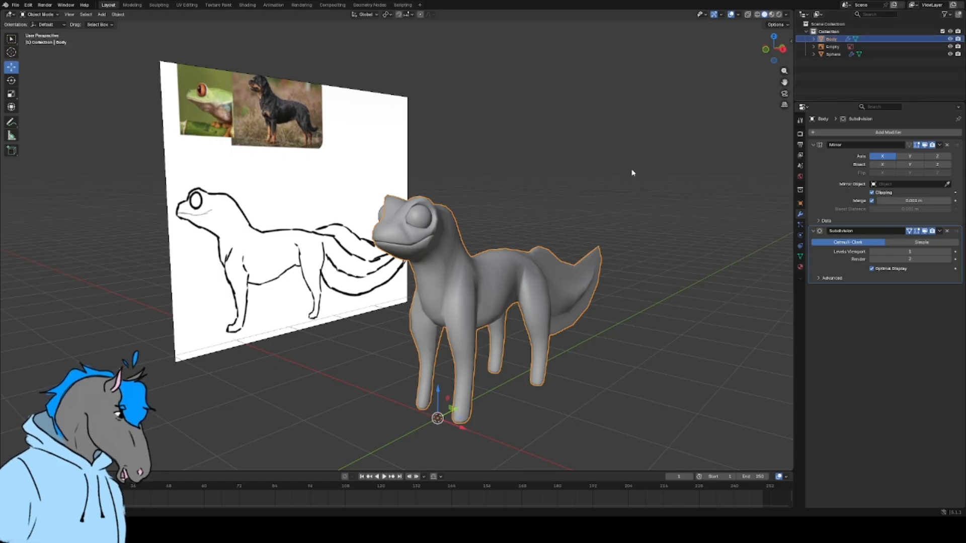
- Rename the Sphere object to "eyes"
left_click(836, 54)
double_click(842, 53)
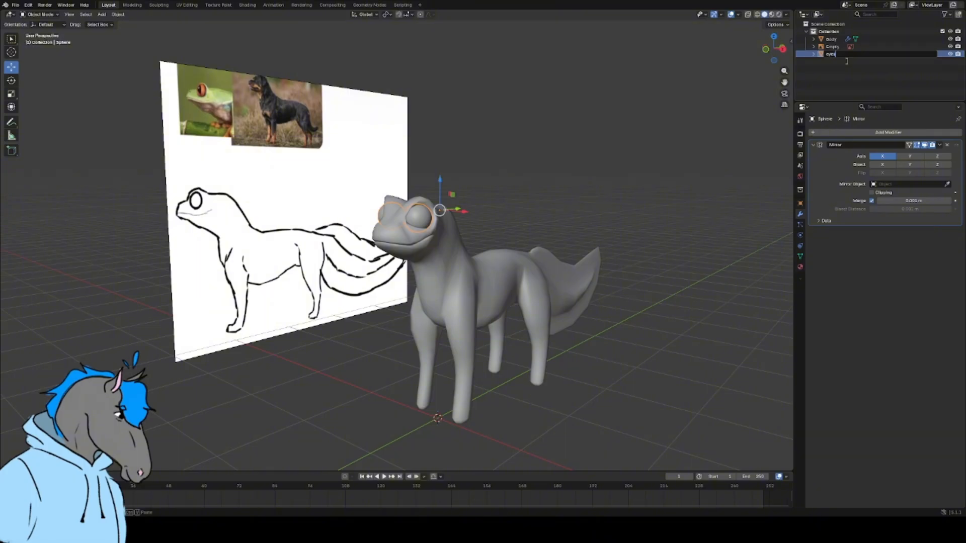
key("Return")
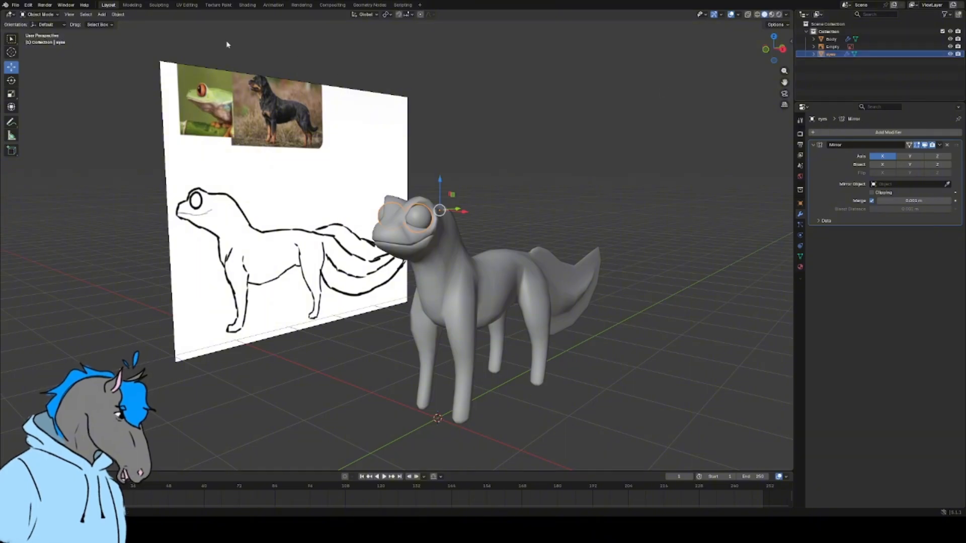
- Add a cube mesh and scale it down to a small block
left_click(101, 15)
mouse_move(114, 23)
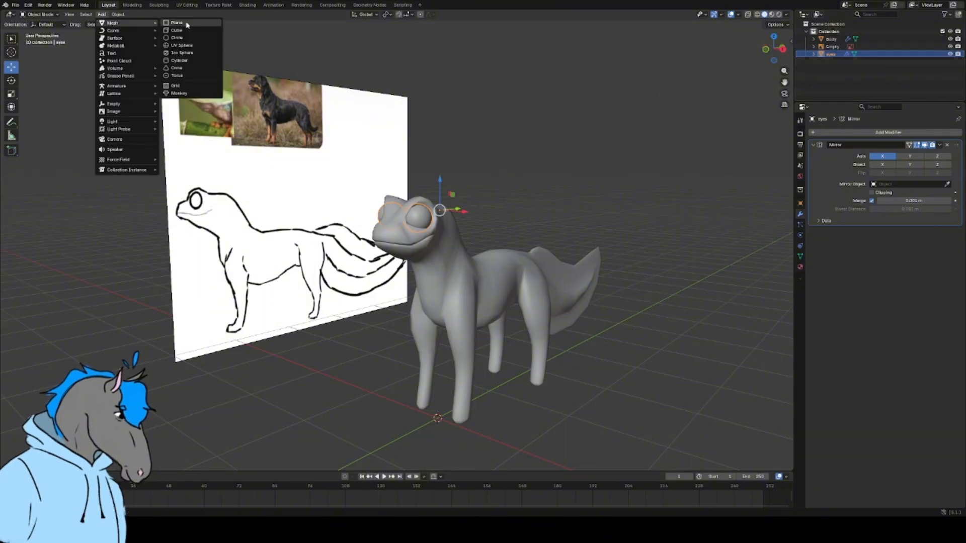
left_click(174, 31)
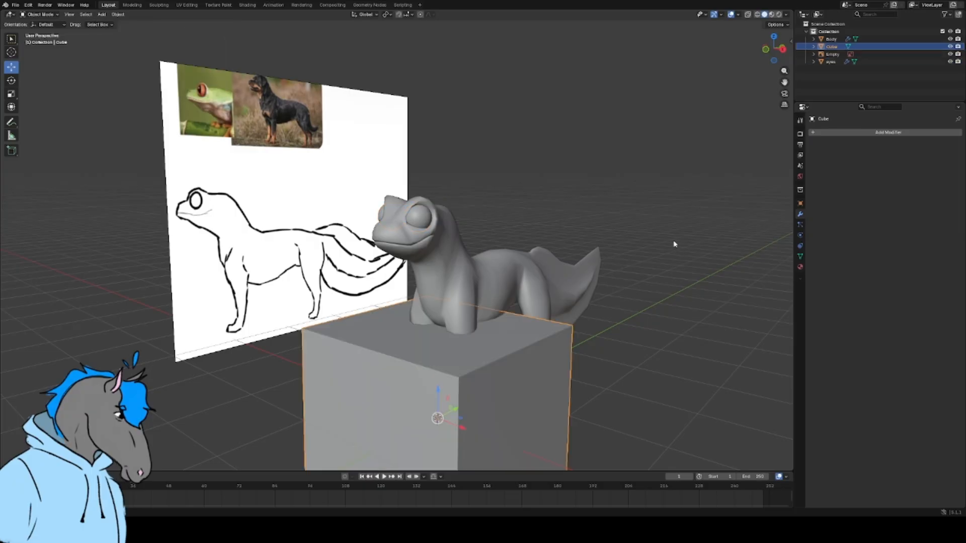
key("s")
left_click(445, 402)
- Move the small cube up to head height and forward inside the creature's muzzle
key("g")
key("z")
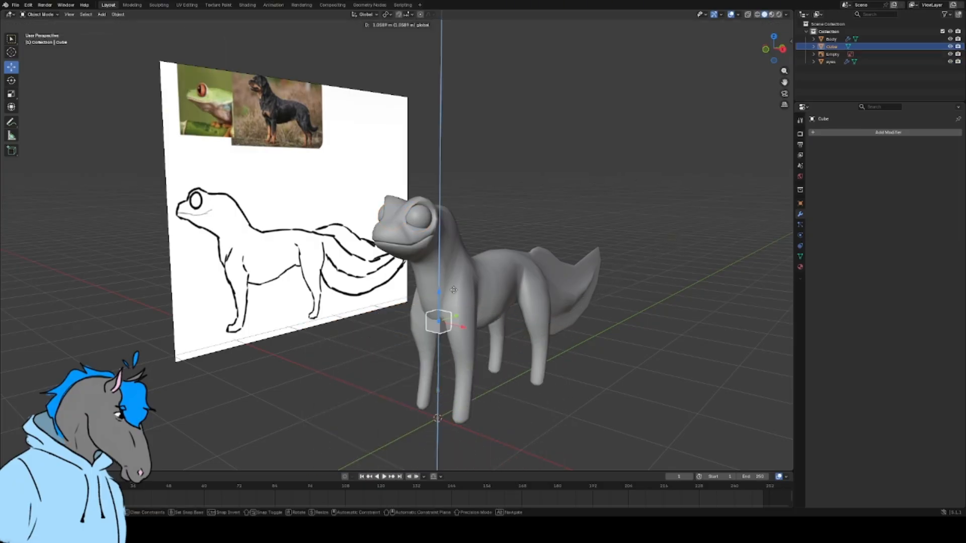
left_click_drag(453, 289, 461, 209)
scroll(482, 215, "up", 2)
middle_click_drag(482, 216, 430, 205)
left_click_drag(528, 253, 436, 207)
left_click(458, 236)
scroll(408, 220, "up", 2)
left_click_drag(470, 234, 425, 234)
scroll(378, 247, "up", 2)
middle_click_drag(379, 247, 417, 257)
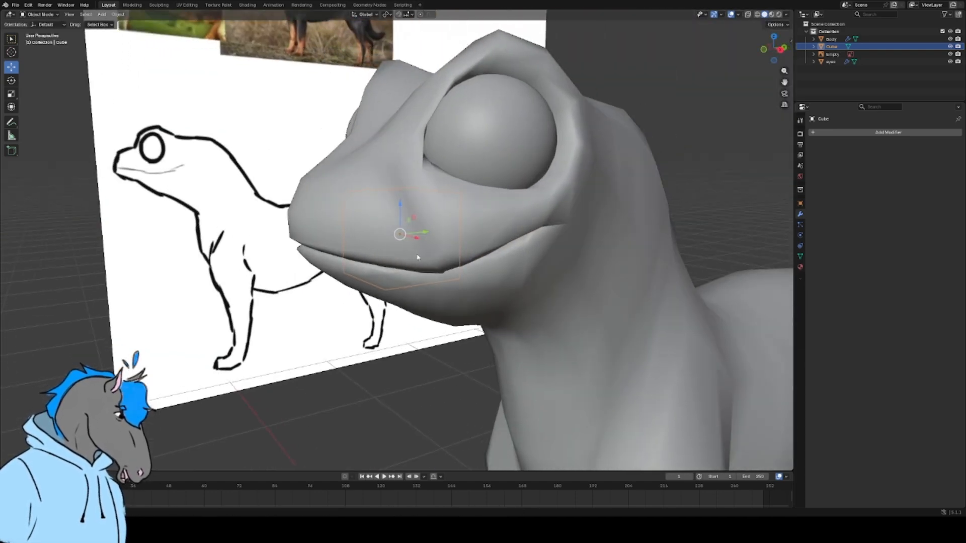
- Enter Edit Mode on the cube and hide the Body mesh to expose it
scroll(388, 254, "down", 3)
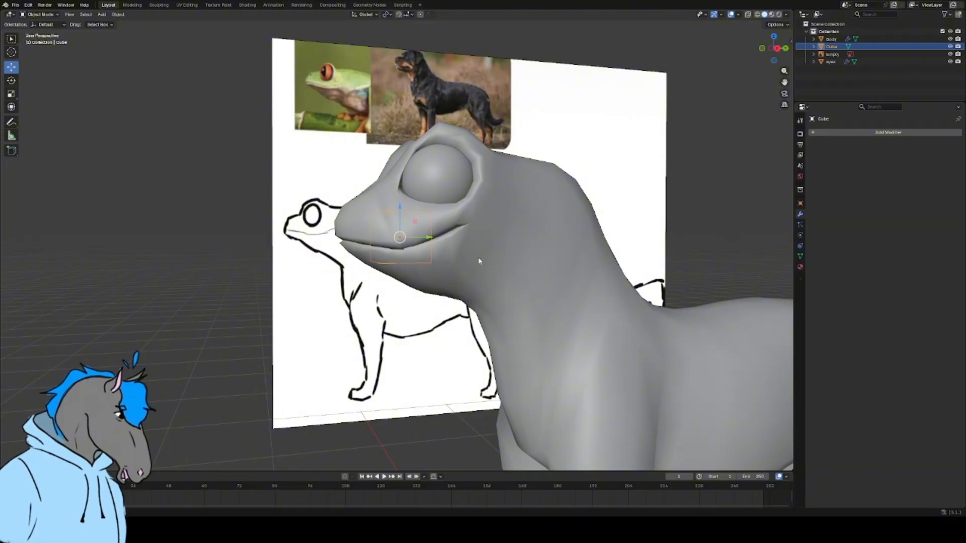
middle_click_drag(478, 261, 464, 274)
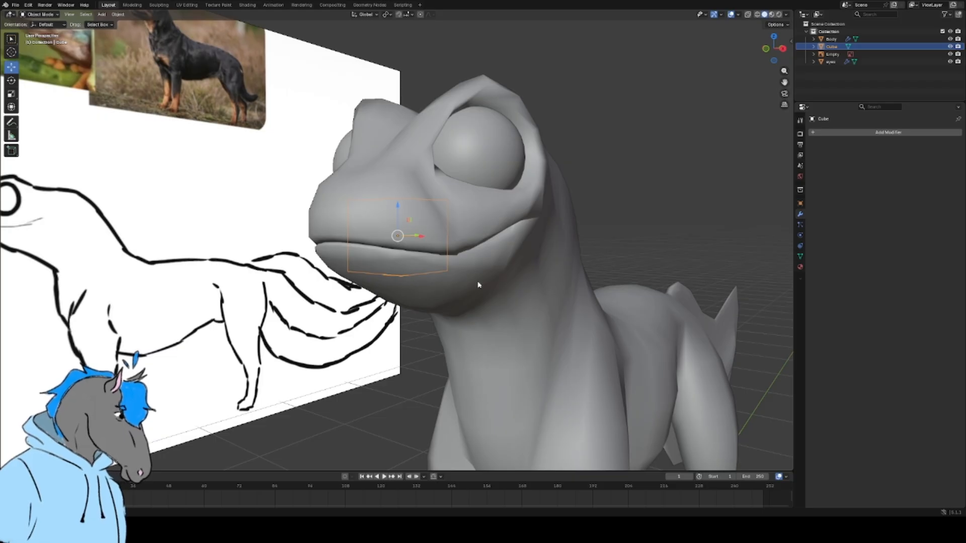
scroll(414, 250, "down", 3)
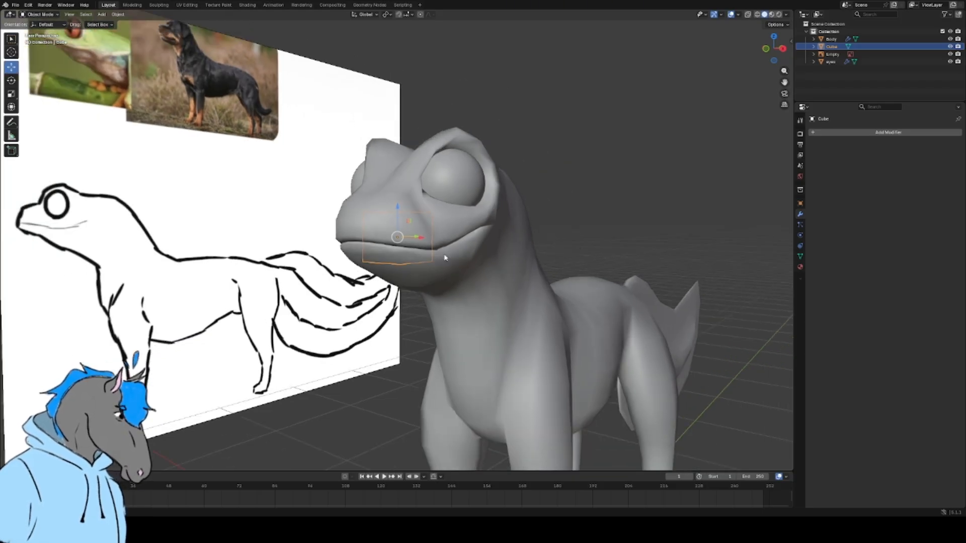
scroll(442, 257, "up", 4)
middle_click_drag(445, 257, 425, 261)
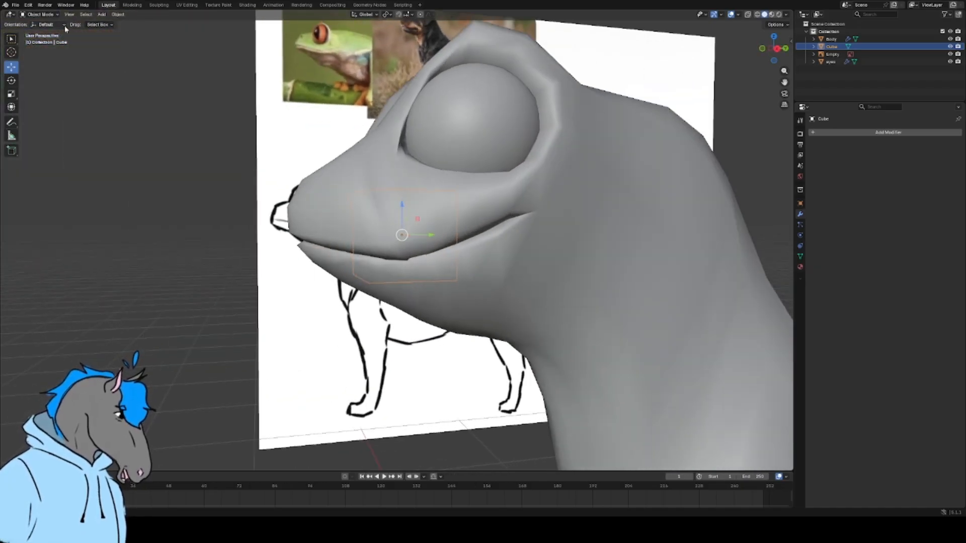
left_click(48, 15)
left_click(44, 30)
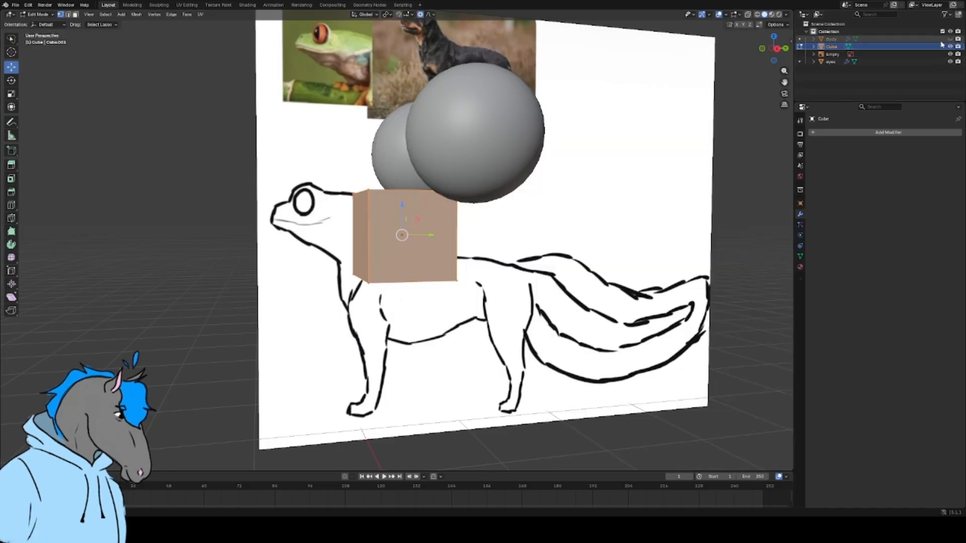
left_click(949, 39)
- Add a Subdivision Surface modifier to the cube
left_click(816, 131)
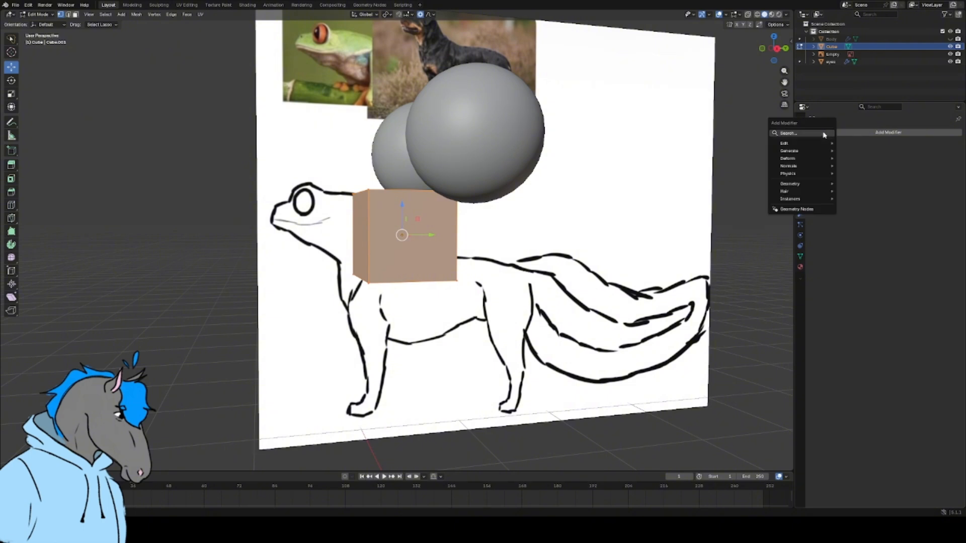
key("space")
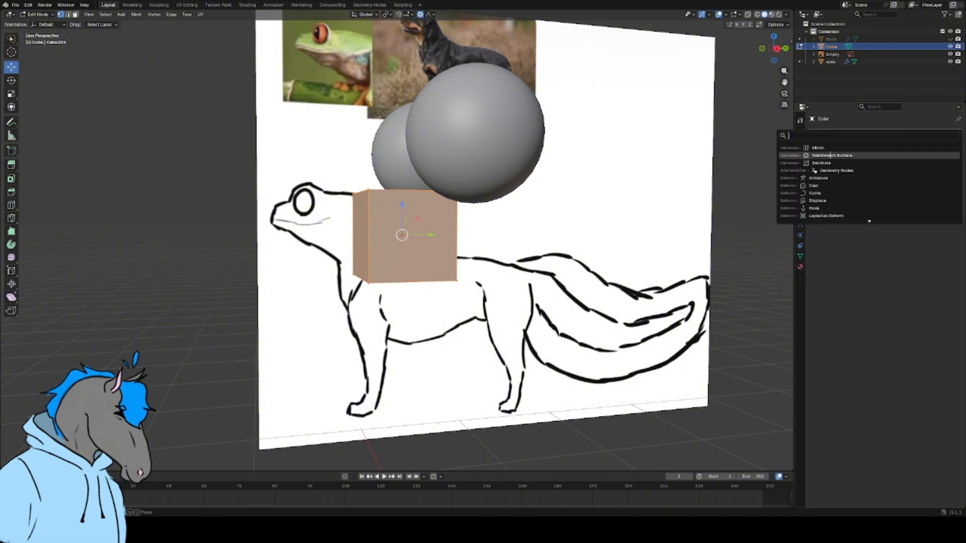
left_click(830, 156)
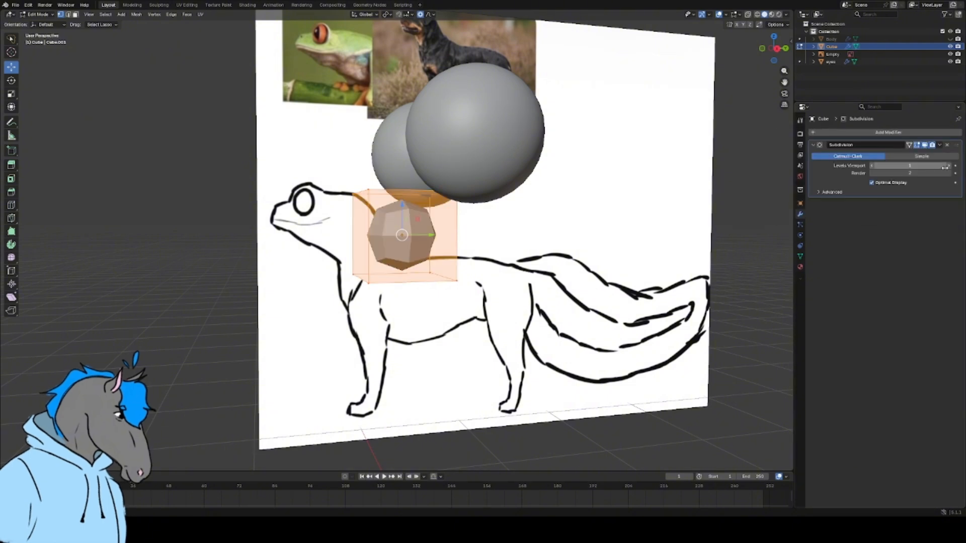
left_click(39, 15)
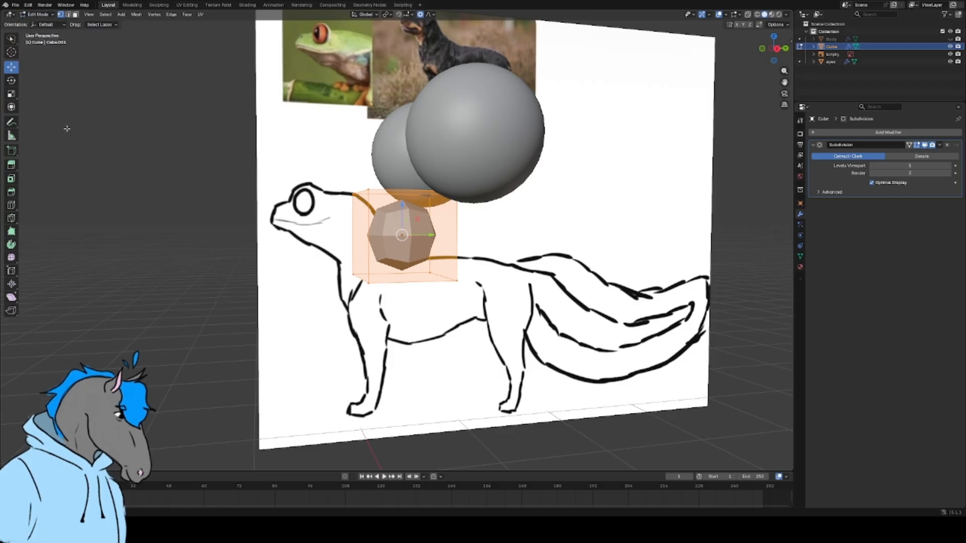
- Flatten the cube along the Z axis and lower it slightly
middle_click_drag(431, 211, 468, 214)
key("s")
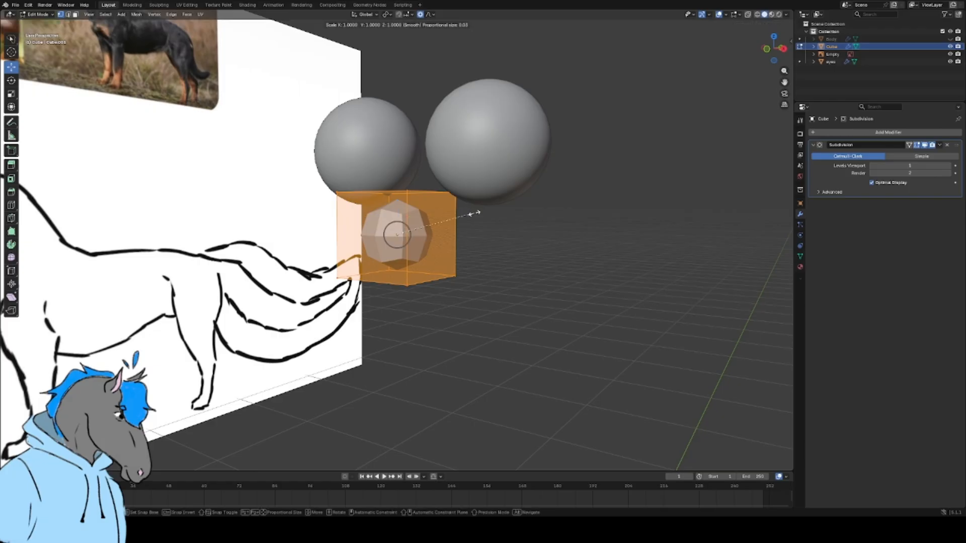
key("z")
left_click(437, 221)
left_click_drag(397, 206, 398, 215)
- Unhide the Body mesh and turn on X-ray to see the block inside the mouth
left_click(950, 39)
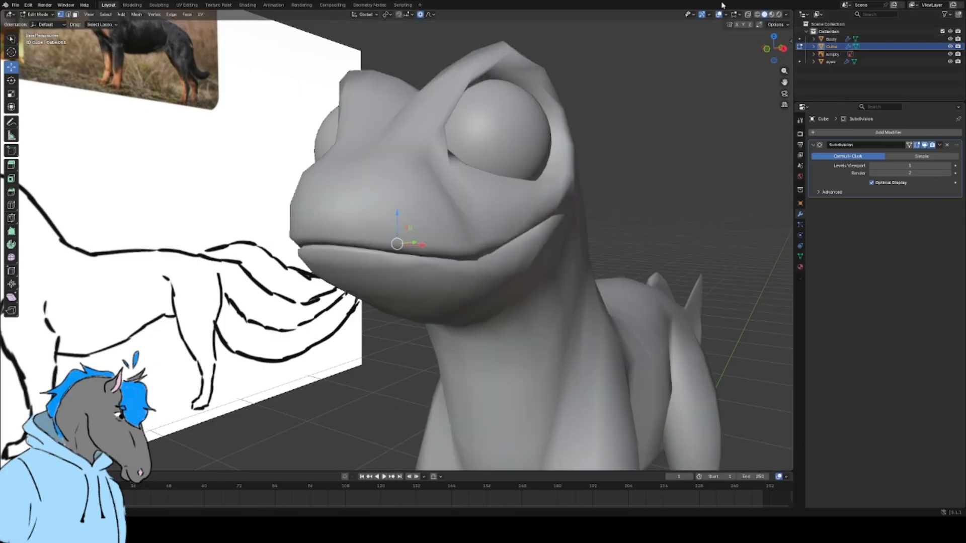
left_click(748, 15)
middle_click_drag(610, 119, 387, 224)
scroll(549, 177, "up", 4)
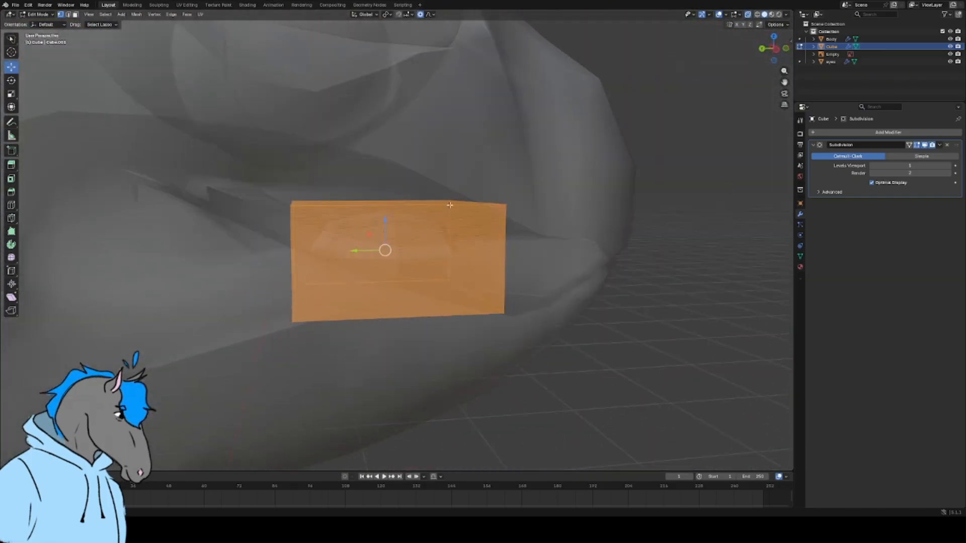
- Move the flattened block down and forward so it sits in the front of the lower jaw
left_click_drag(387, 225, 387, 248)
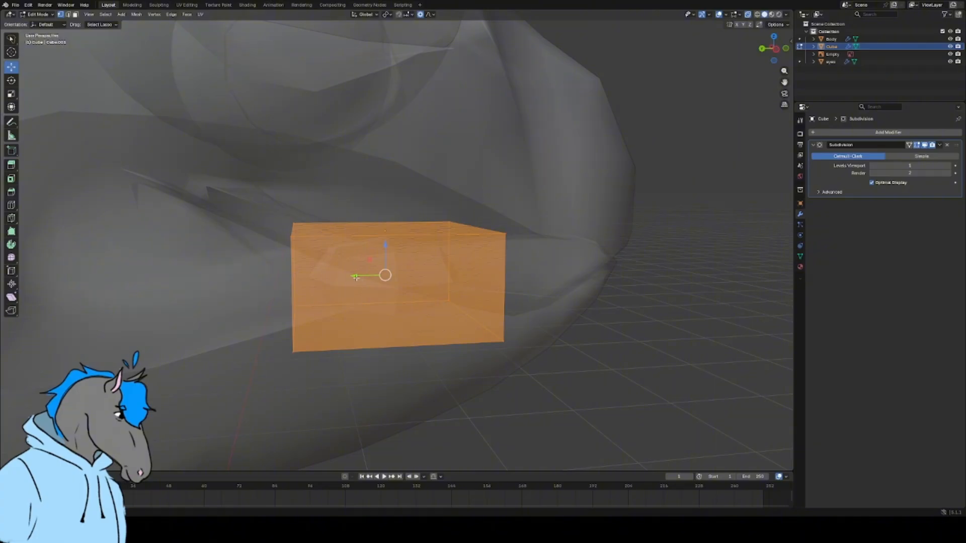
left_click_drag(357, 277, 426, 277)
middle_click_drag(426, 276, 409, 284)
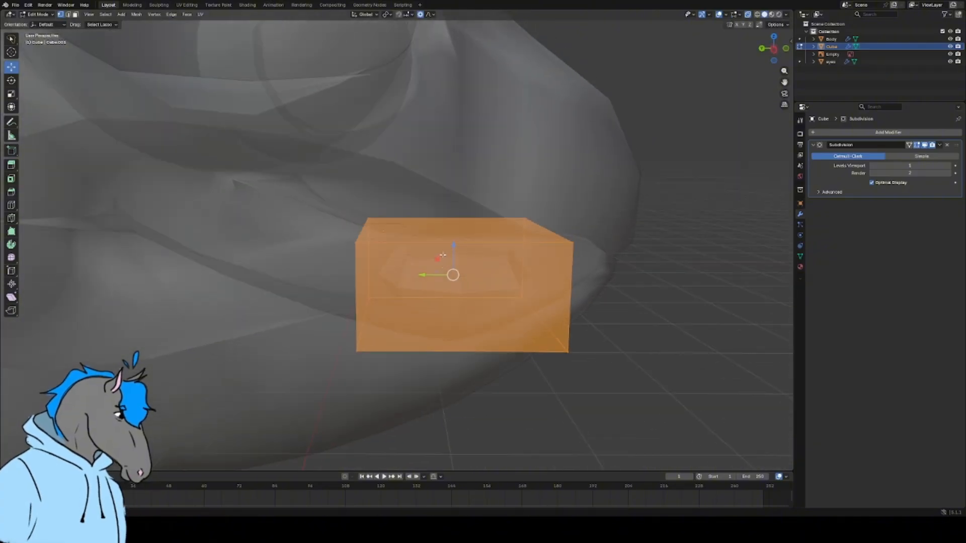
left_click_drag(452, 245, 480, 240)
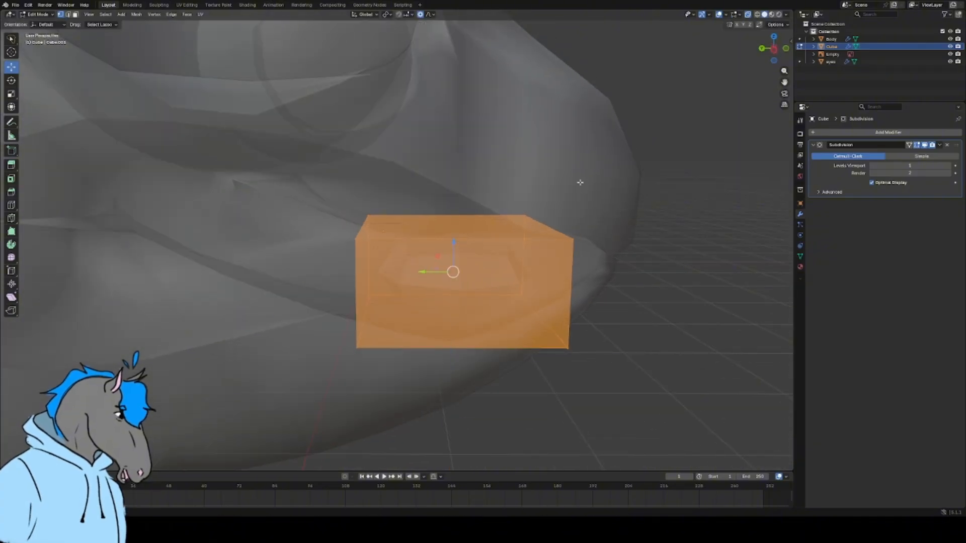
- Extrude the block's rear face back toward the throat and lower the extruded end slightly
mouse_move(580, 182)
middle_mouse_down()
mouse_move(556, 177)
mouse_move(565, 194)
mouse_move(572, 186)
middle_mouse_up()
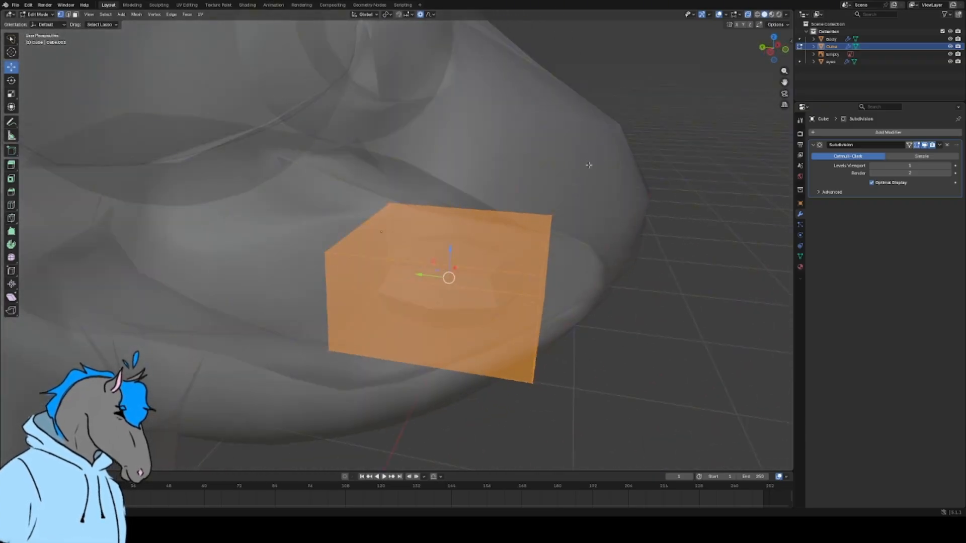
mouse_move(596, 157)
middle_mouse_down()
mouse_move(571, 125)
mouse_move(603, 153)
middle_mouse_up()
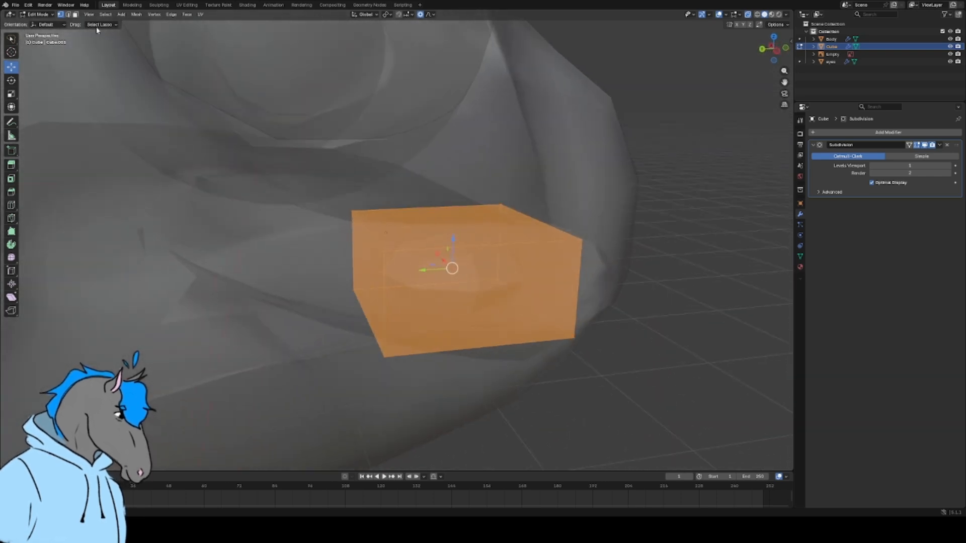
left_click(75, 15)
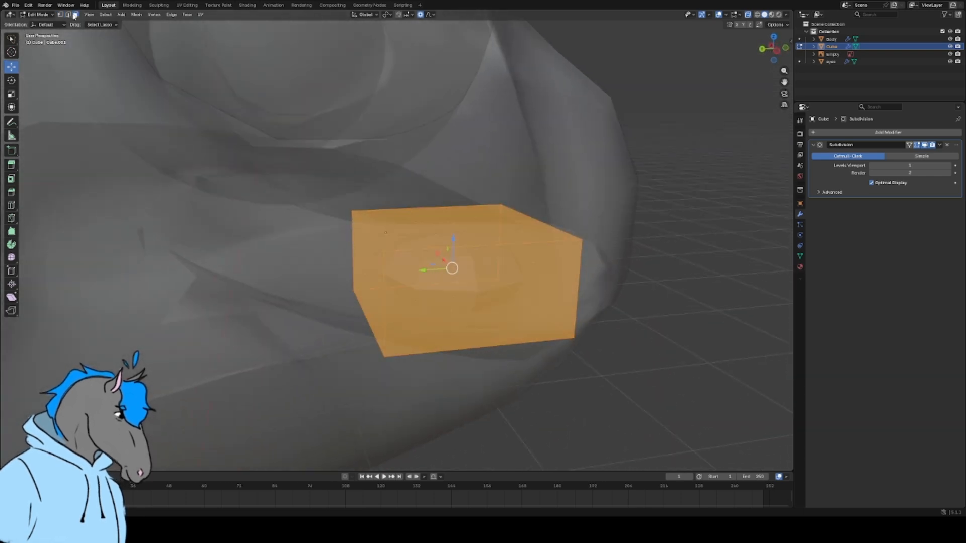
left_click(372, 276)
middle_click_drag(383, 271, 447, 277)
key("e")
left_click(349, 270)
scroll(349, 270, "down", 3)
middle_click_drag(349, 270, 335, 240)
left_click_drag(327, 223, 327, 237)
- Extrude the rear face two more times toward the throat, lowering each new end to form a tongue
key("e")
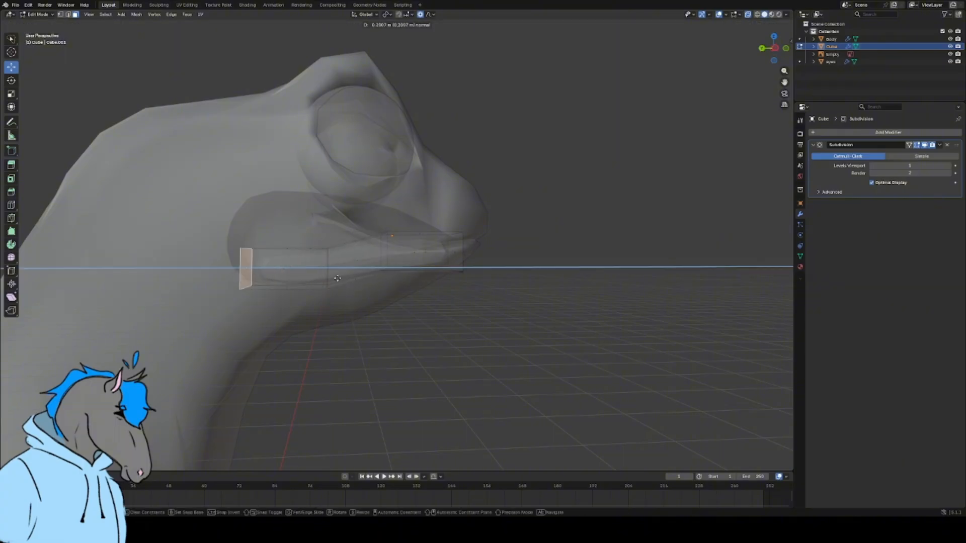
left_click(334, 271)
left_click_drag(245, 243, 235, 259)
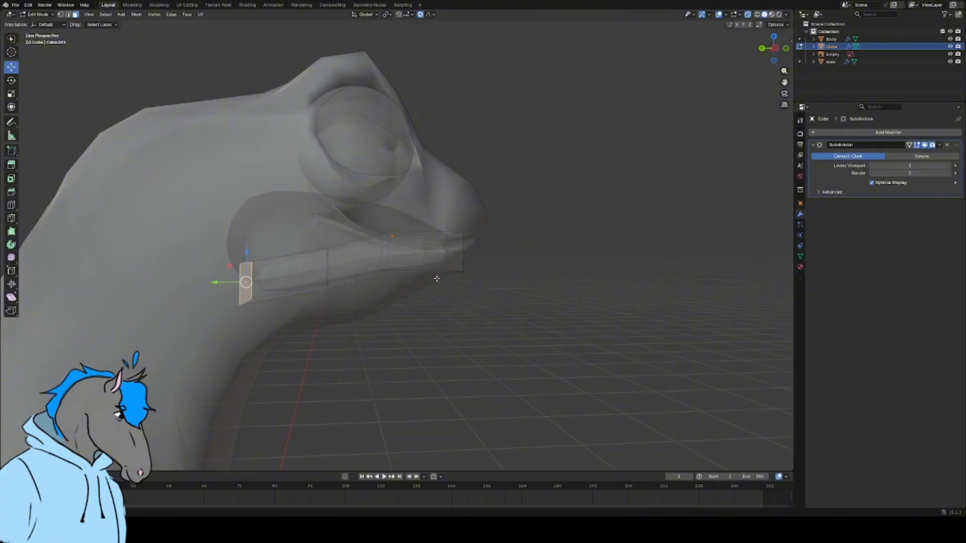
key("e")
left_click(158, 302)
left_click_drag(156, 253, 159, 285)
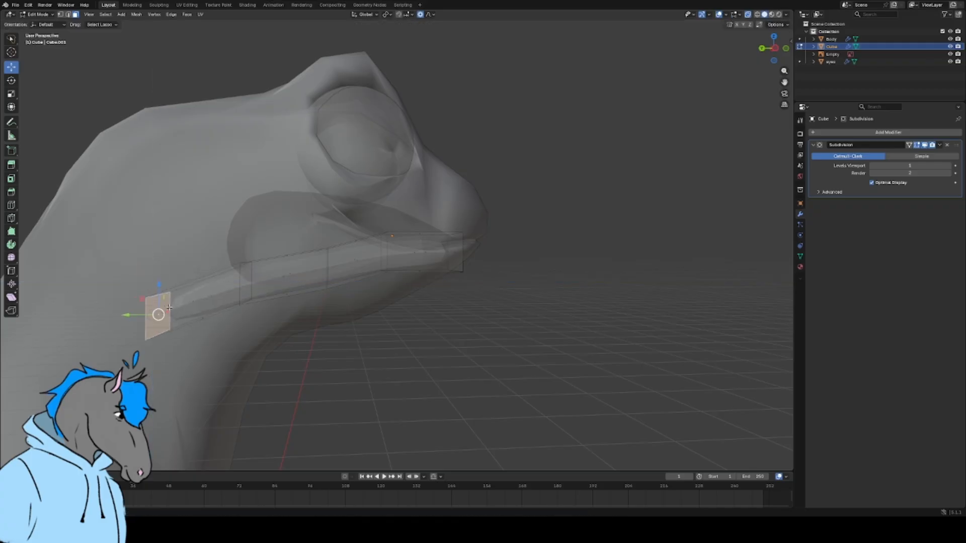
- In the right side view, hide the reference image and pull the tongue's rear end forward
left_click(775, 49)
left_click(775, 50)
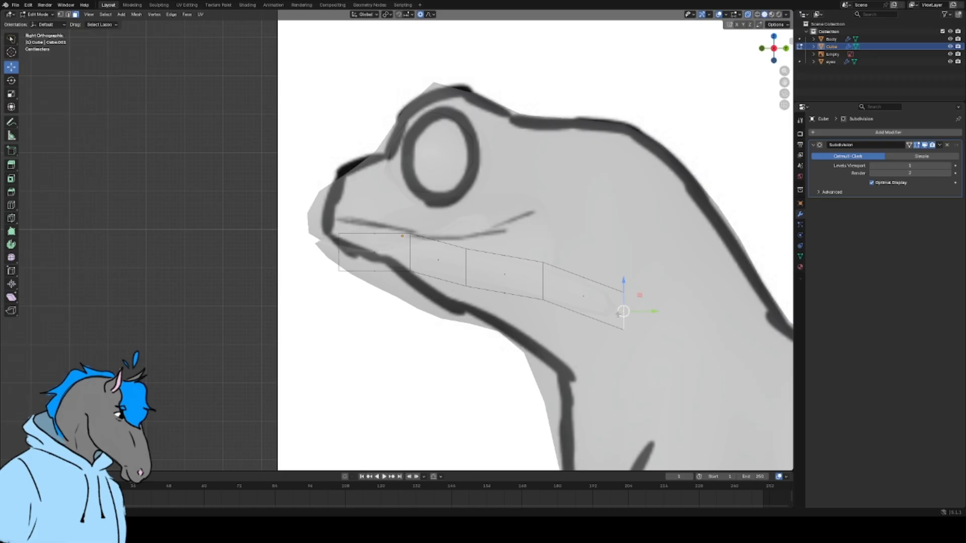
left_click(949, 54)
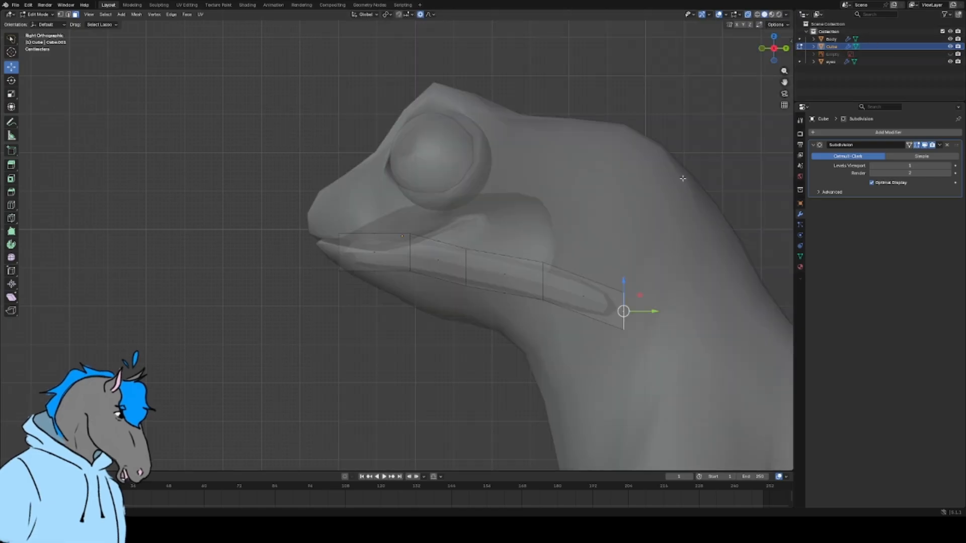
left_click_drag(623, 311, 574, 319)
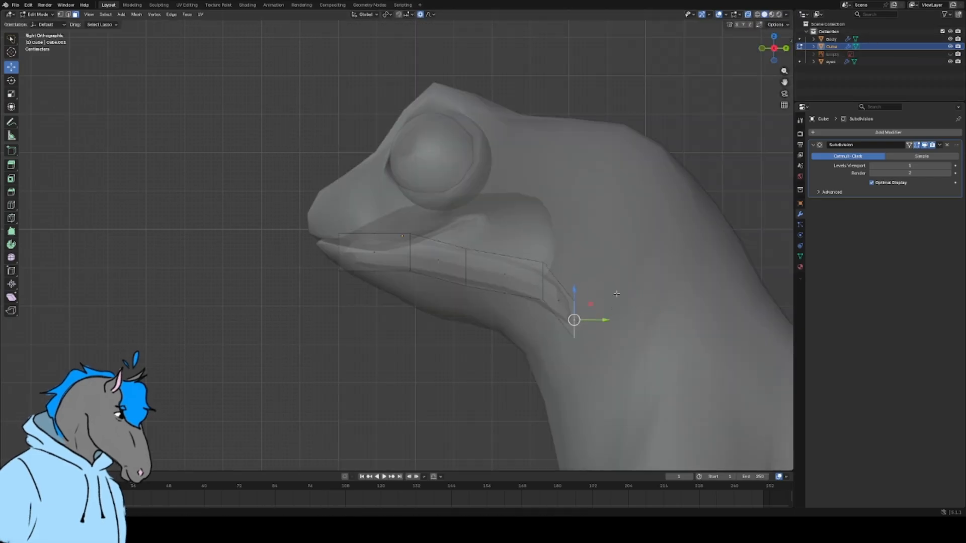
- Raise the tongue's middle section and rear end to follow the floor of the mouth
left_click(495, 258)
left_click_drag(503, 272, 506, 265)
mouse_move(582, 292)
left_mouse_down()
mouse_move(559, 326)
mouse_move(578, 333)
mouse_move(570, 304)
left_mouse_up()
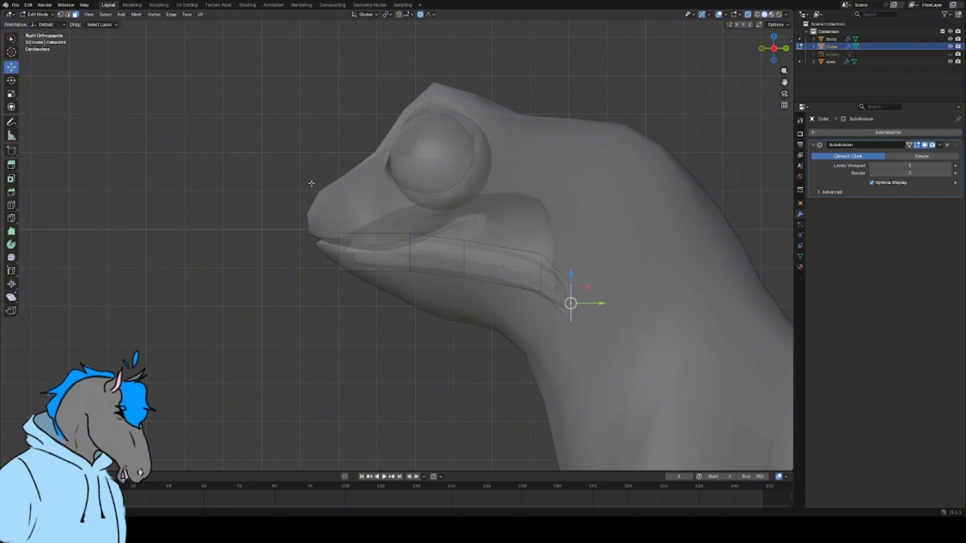
- Return to Object Mode, shade the tongue smooth and apply its Subdivision modifier
mouse_move(311, 183)
middle_mouse_down()
mouse_move(376, 220)
mouse_move(313, 173)
mouse_move(323, 176)
middle_mouse_up()
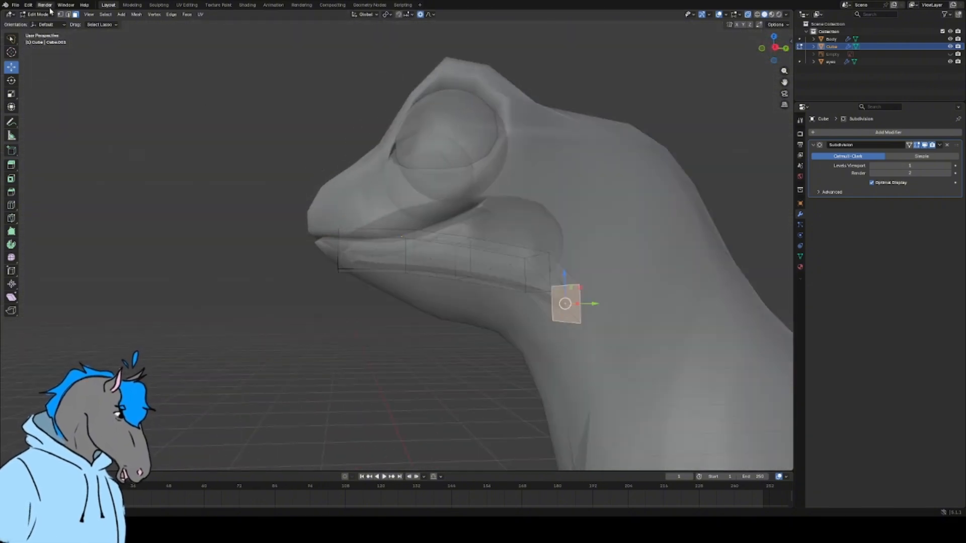
key("Tab")
right_click(266, 156)
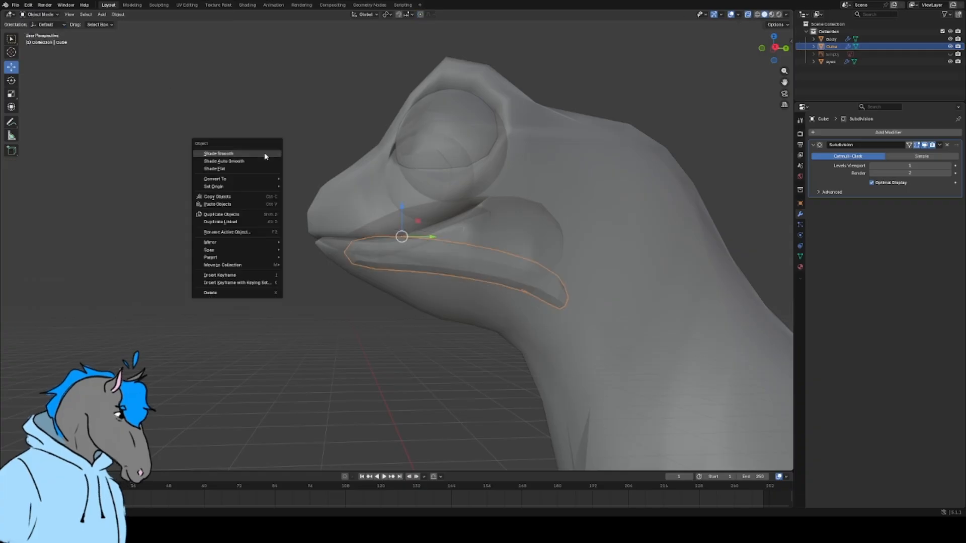
left_click(266, 155)
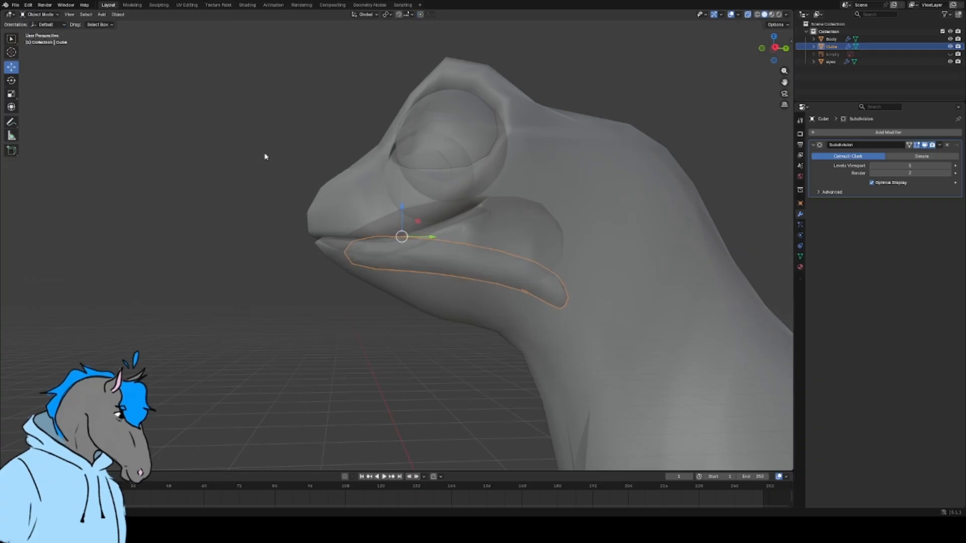
left_click(939, 145)
left_click(930, 155)
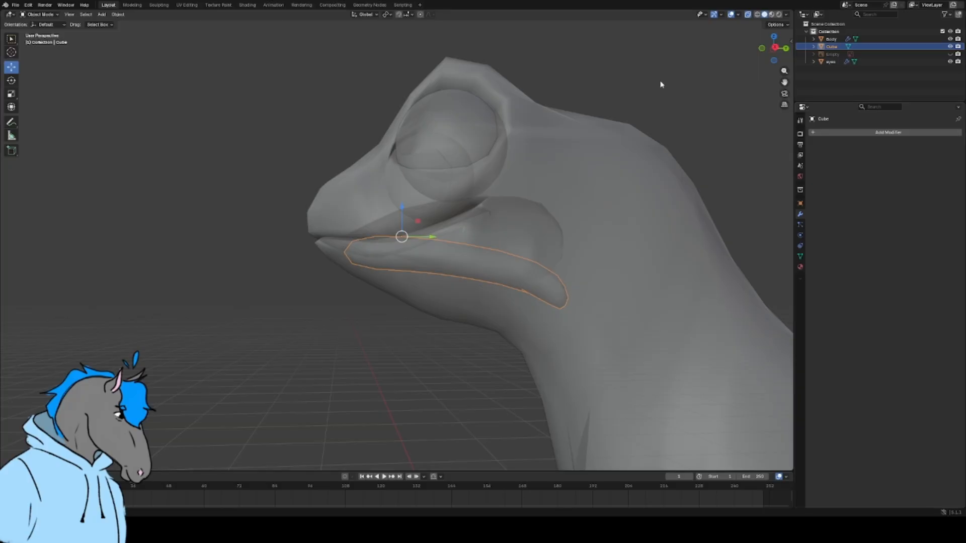
- Deselect the tongue and inspect its fit inside the mouth from several angles
left_click(584, 98)
scroll(584, 99, "down", 3)
middle_click_drag(481, 103, 614, 132)
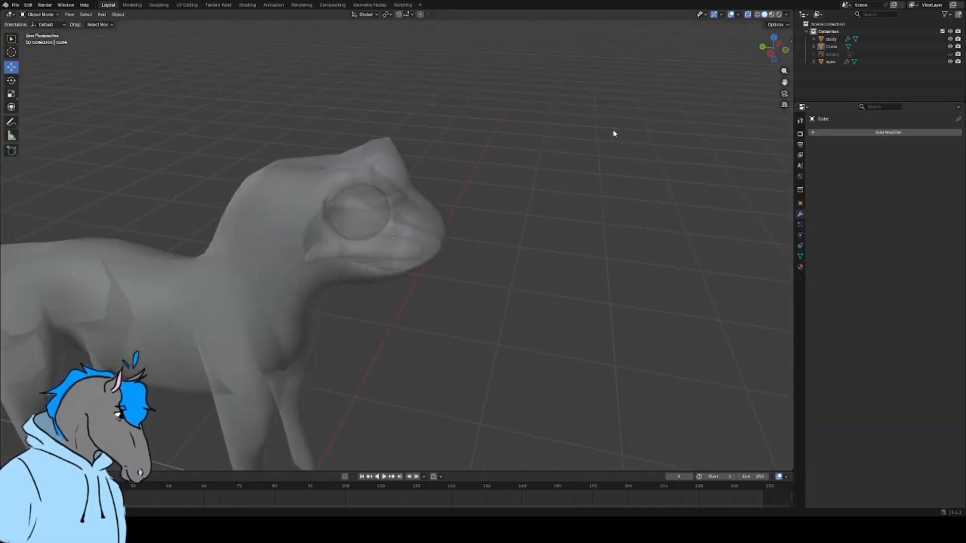
scroll(519, 206, "up", 3)
scroll(519, 208, "up", 3)
middle_click_drag(505, 205, 634, 183)
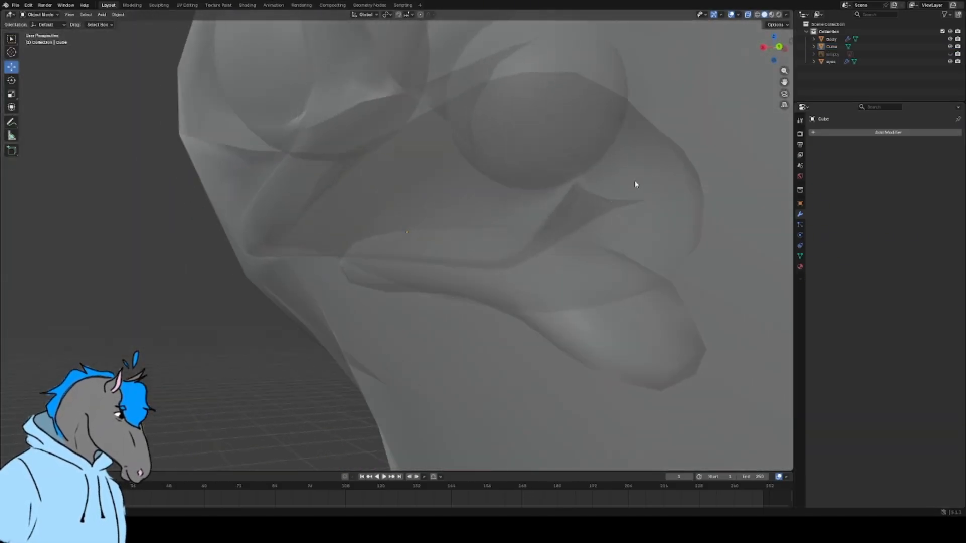
- Turn off X-ray display, clear the selection and inspect how the tongue meets the floor of the mouth
scroll(606, 204, "up", 3)
left_click(496, 248)
scroll(490, 261, "down", 4)
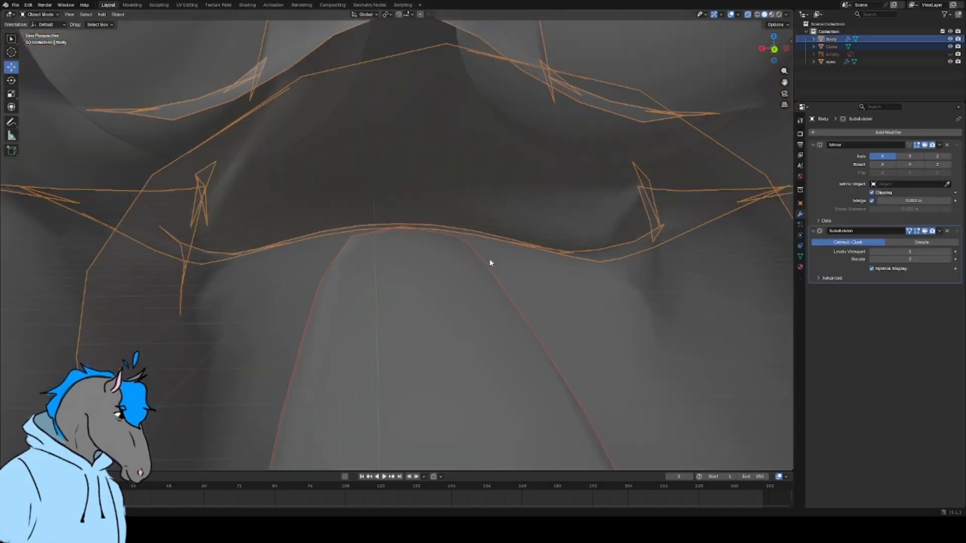
middle_click_drag(492, 263, 635, 229)
left_click(636, 228)
left_click(749, 15)
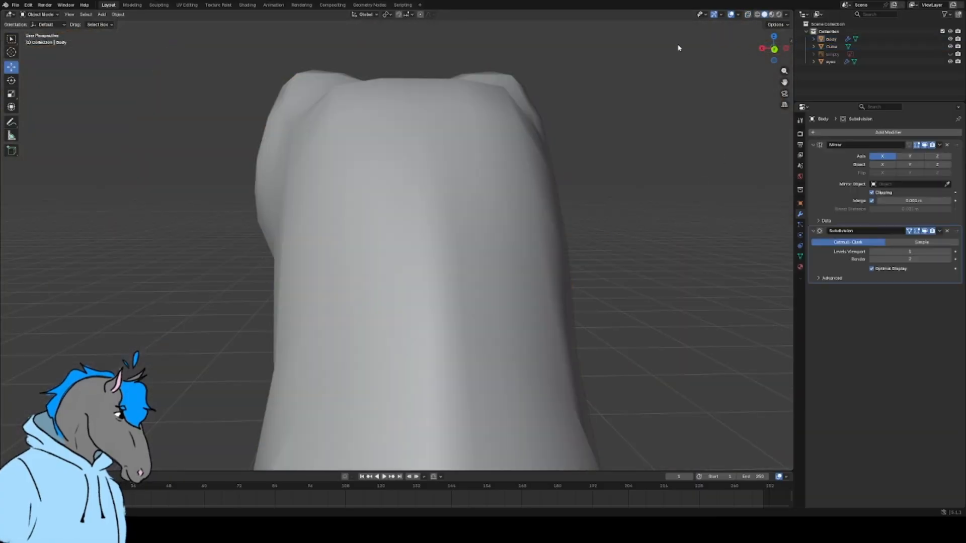
middle_click_drag(553, 201, 668, 145)
middle_click_drag(475, 249, 412, 267)
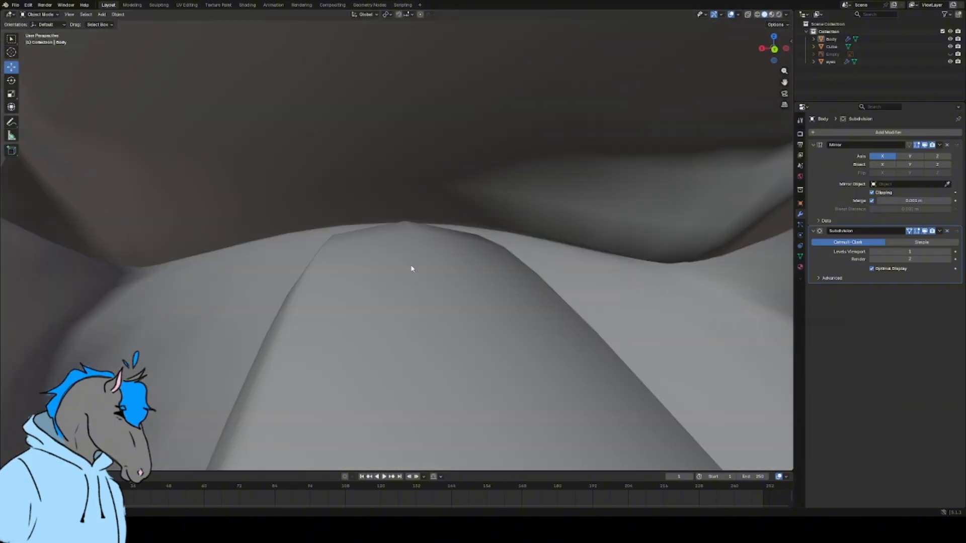
- Join the tongue mesh into the Body object, with the body as the active object
left_click(410, 268)
scroll(409, 266, "down", 6)
scroll(410, 267, "down", 5)
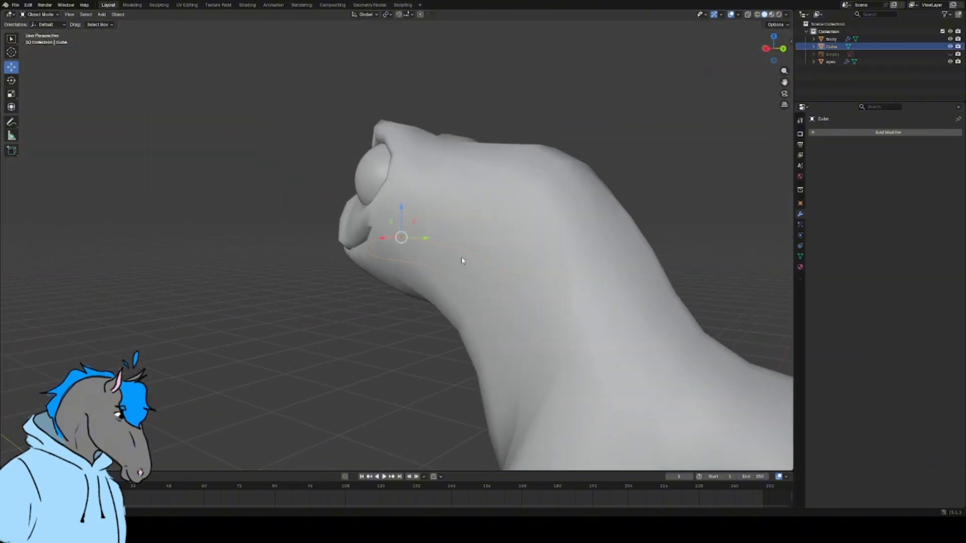
left_click(580, 228, "shift")
right_click(575, 219)
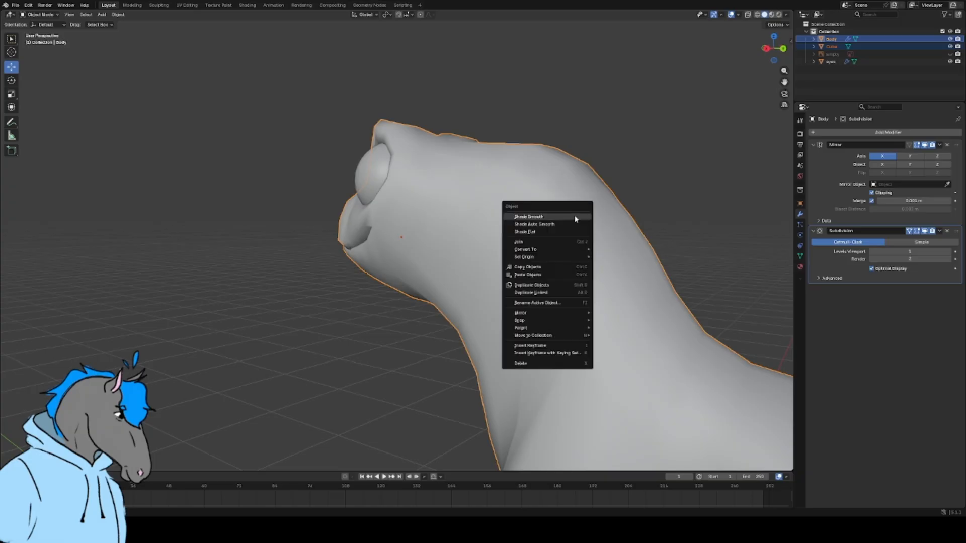
left_click(547, 244)
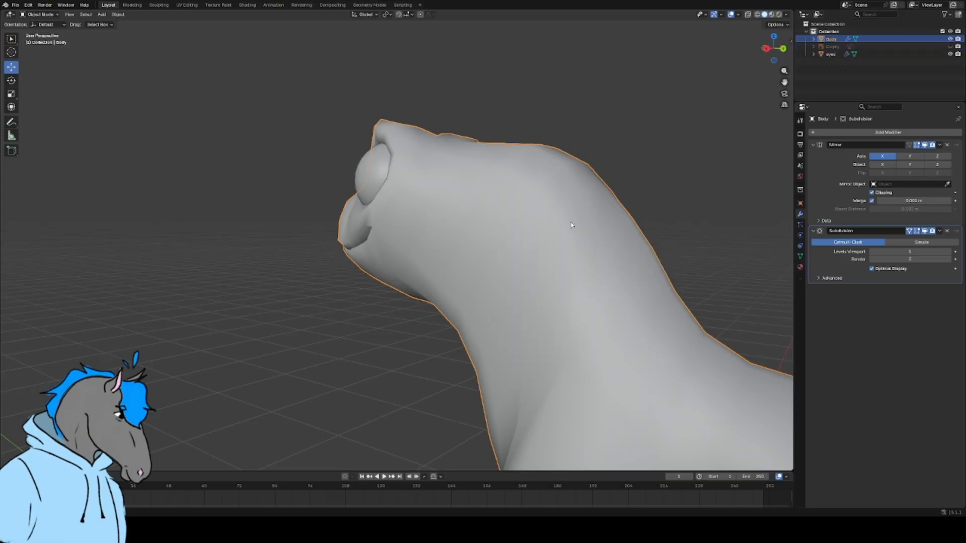
- Examine the joined body's mesh topology in Edit Mode from several distances, and return to Object Mode
scroll(572, 226, "down", 4)
middle_click_drag(422, 146, 547, 215)
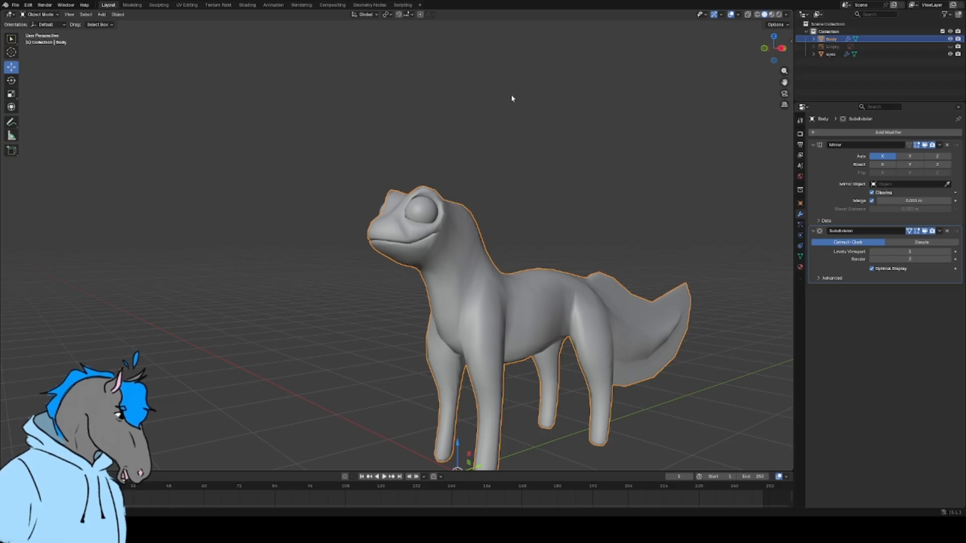
left_click(39, 14)
left_click(43, 32)
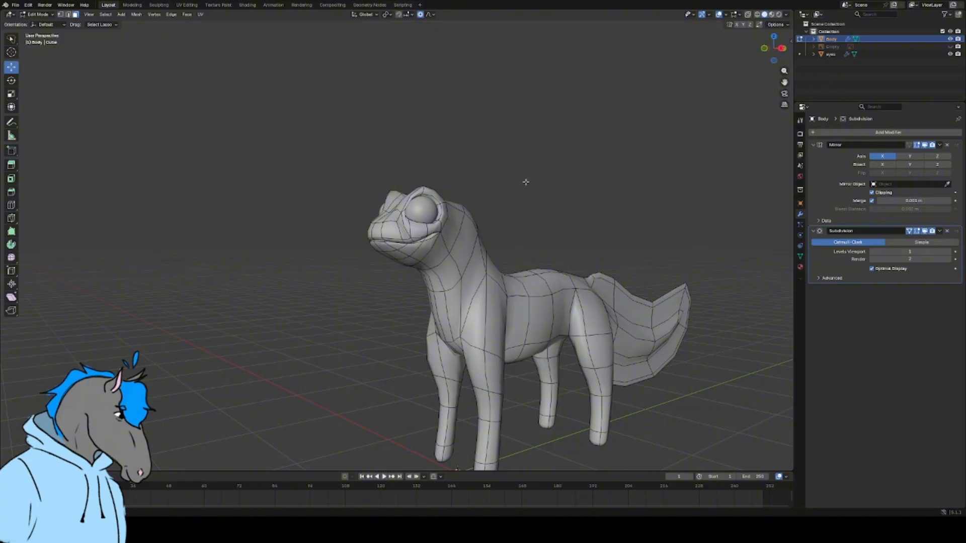
middle_click_drag(526, 182, 478, 201)
scroll(440, 210, "up", 4)
scroll(440, 210, "down", 4)
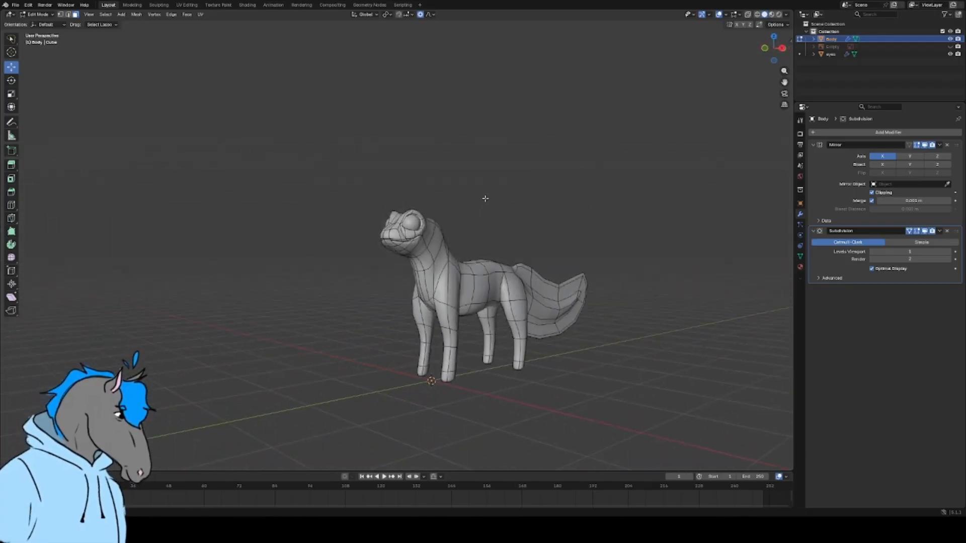
scroll(560, 194, "up", 3)
mouse_move(581, 194)
middle_mouse_down()
mouse_move(561, 202)
mouse_move(626, 189)
mouse_move(698, 196)
mouse_move(617, 209)
mouse_move(569, 198)
middle_mouse_up()
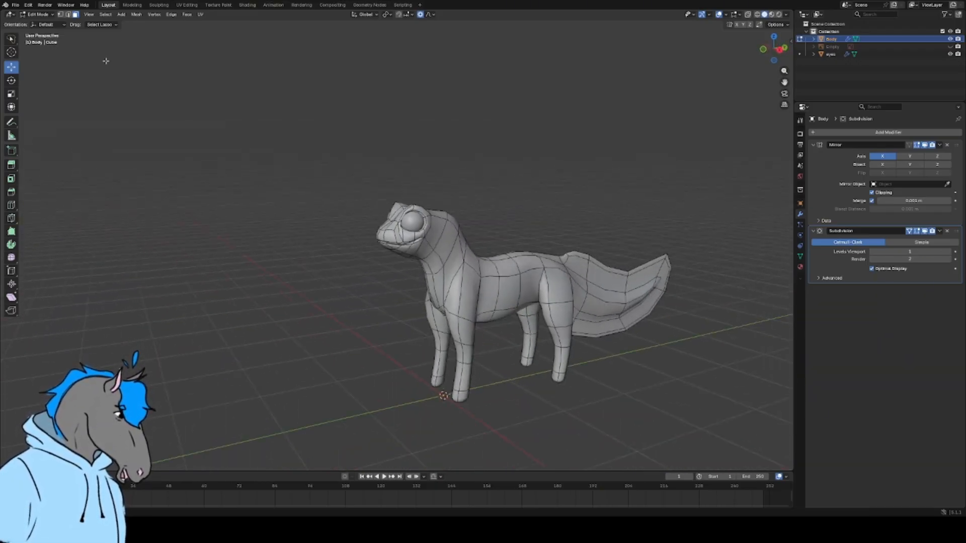
left_click(38, 14)
left_click(40, 24)
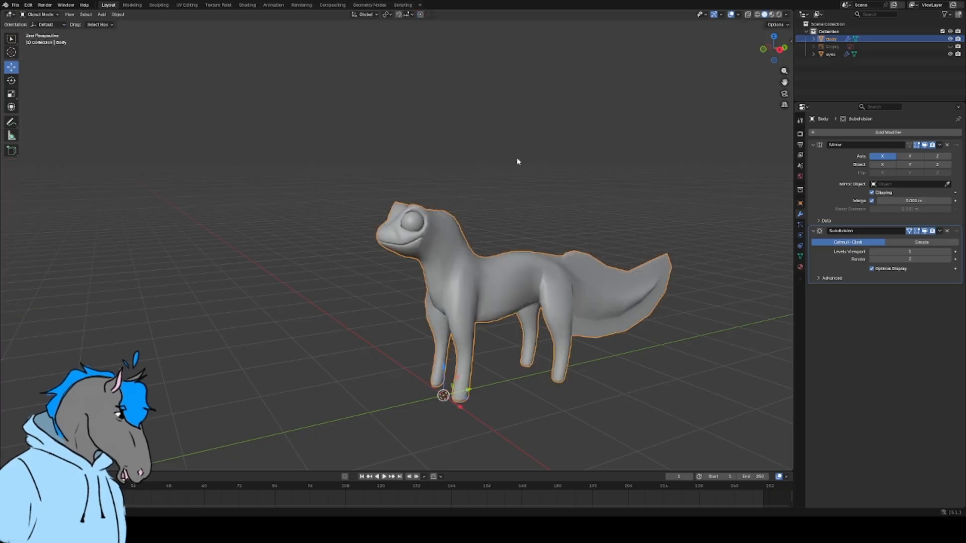
left_click(939, 146)
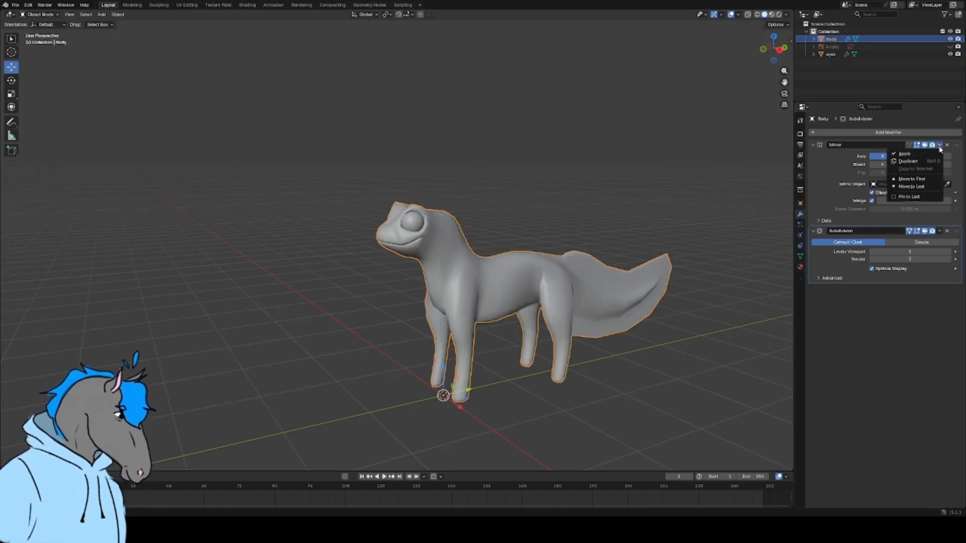
left_click(936, 157)
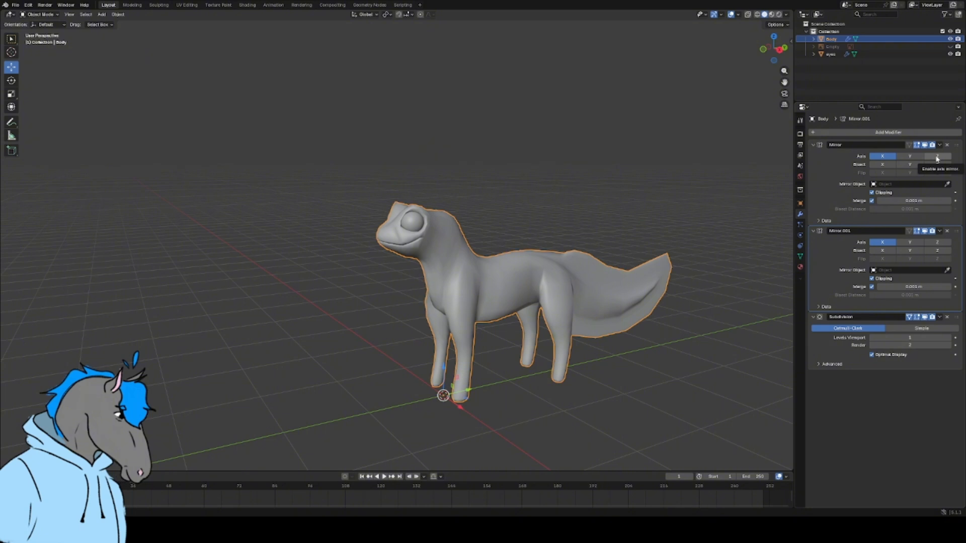
key("ctrl+z")
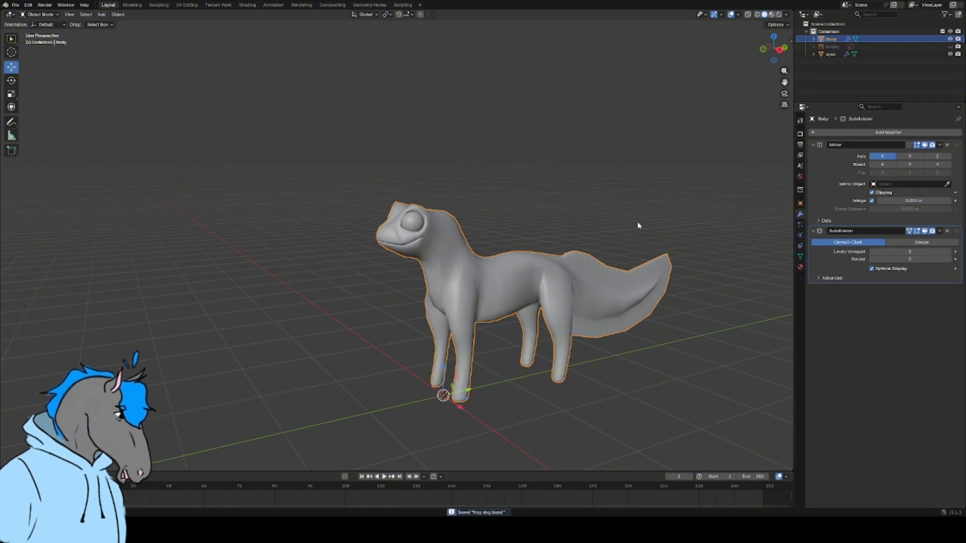
- Apply the Body object's Mirror modifier and its Subdivision modifier
left_click(938, 146)
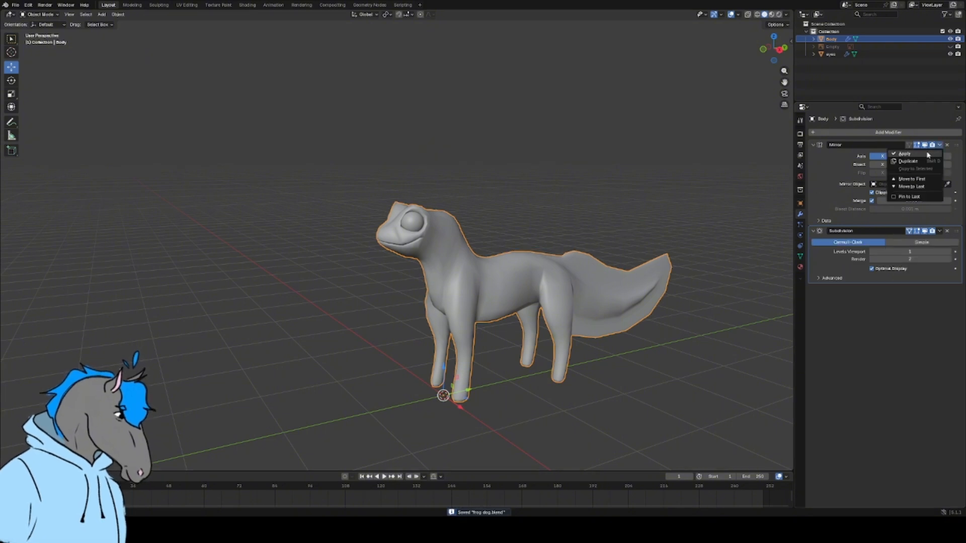
left_click(928, 155)
left_click(940, 145)
left_click(940, 146)
left_click(939, 146)
left_click(930, 154)
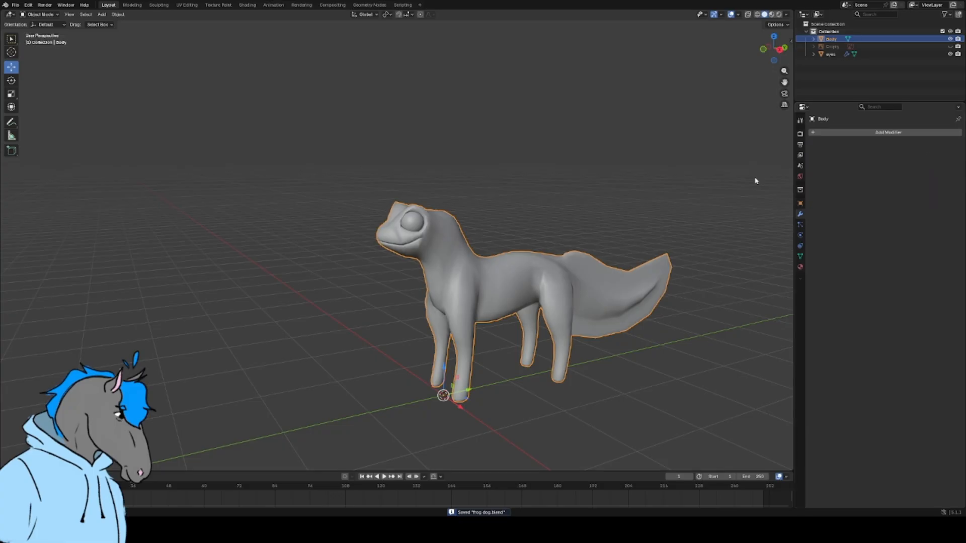
- Select the eyes object and apply its Mirror modifier
scroll(568, 195, "up", 3)
scroll(575, 211, "down", 2)
middle_click_drag(548, 199, 598, 213)
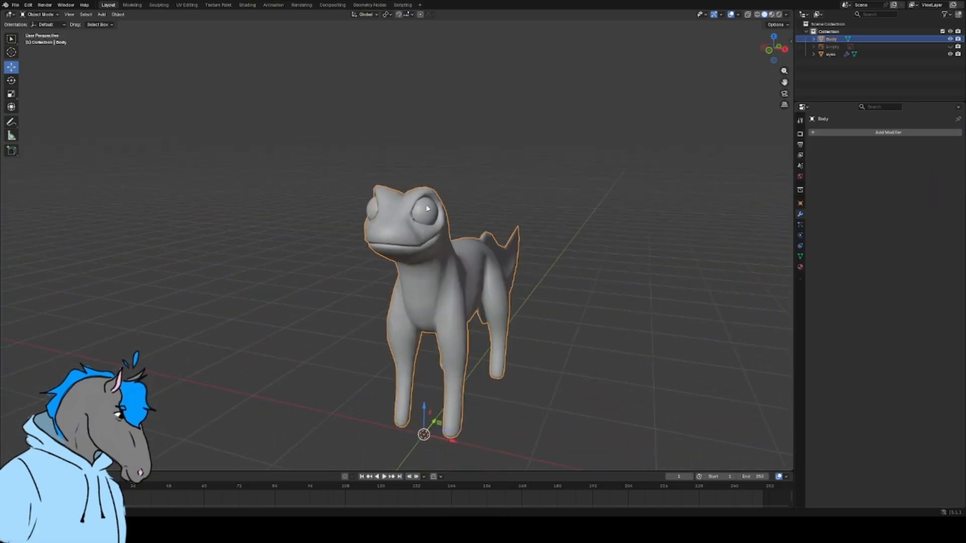
left_click(424, 210)
left_click(939, 145)
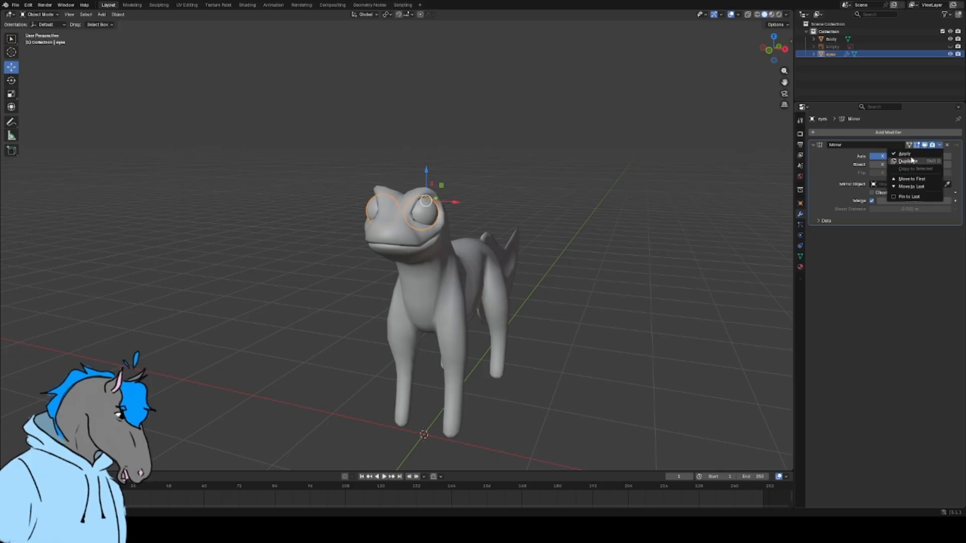
left_click(914, 156)
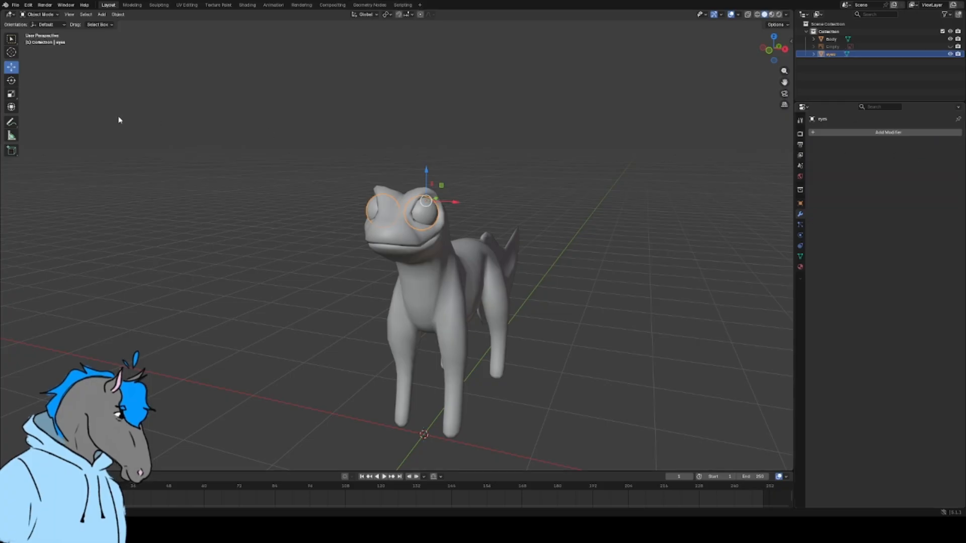
- Enter Edit Mode on the eyes with edge selection and nothing selected, and hide the body
left_click(49, 15)
left_click(40, 31)
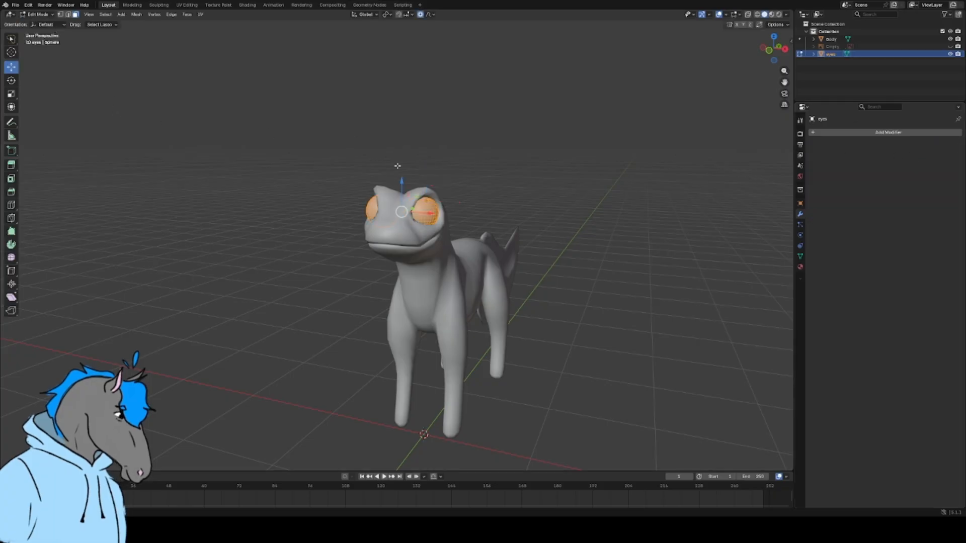
left_click(442, 114)
left_click(69, 15)
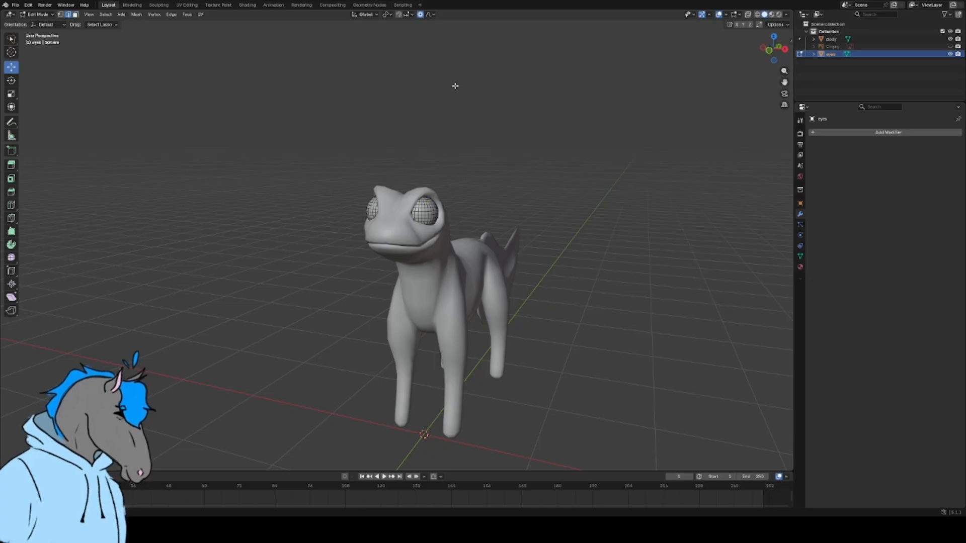
scroll(515, 116, "up", 10)
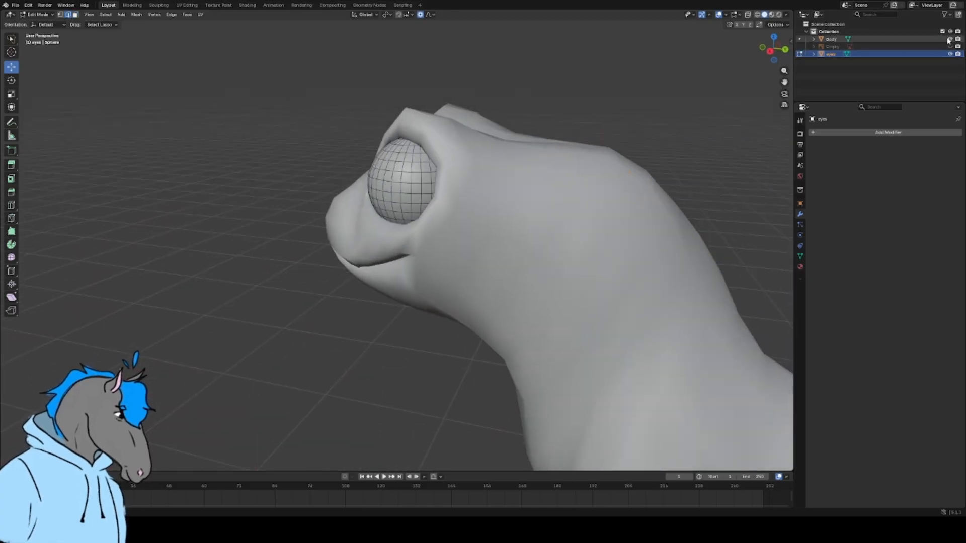
left_click(949, 39)
- Select a full vertical ring of edges around one eye, show the body again and mark the ring as a seam
middle_click_drag(523, 110, 475, 123)
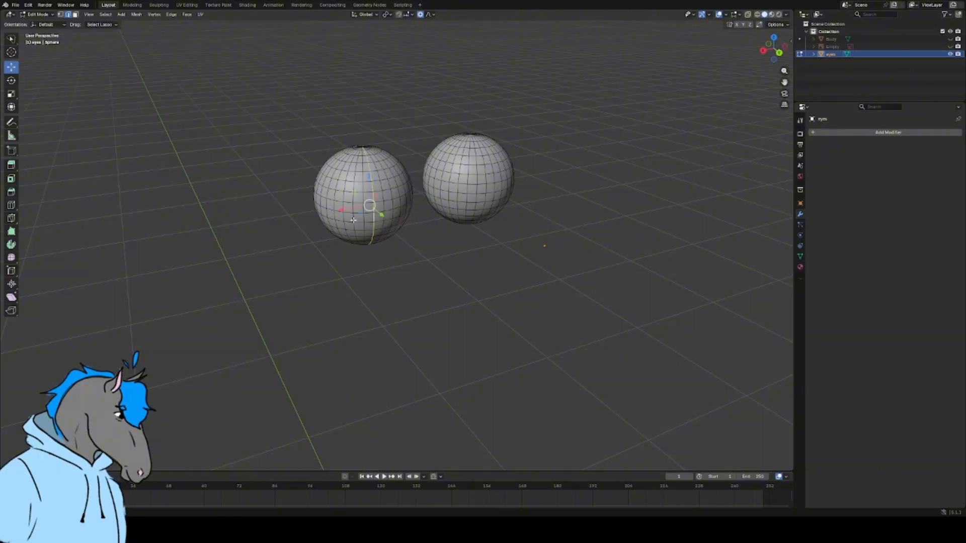
middle_click_drag(353, 220, 515, 228)
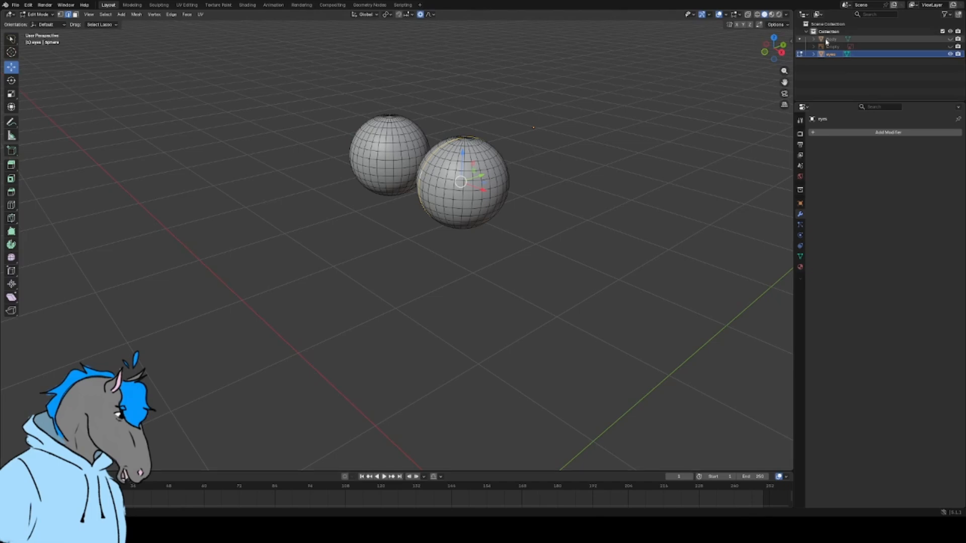
left_click(949, 39)
middle_click_drag(628, 166, 578, 171)
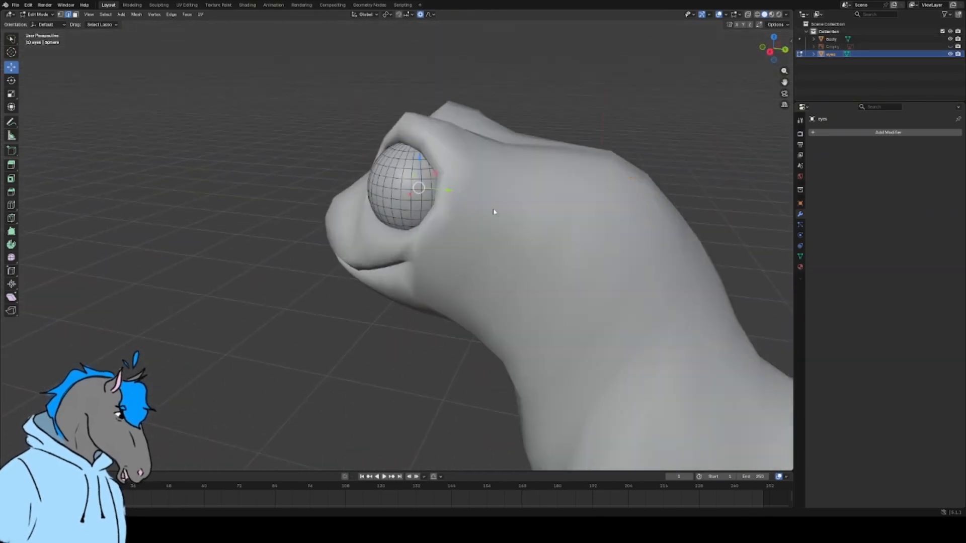
right_click(517, 219)
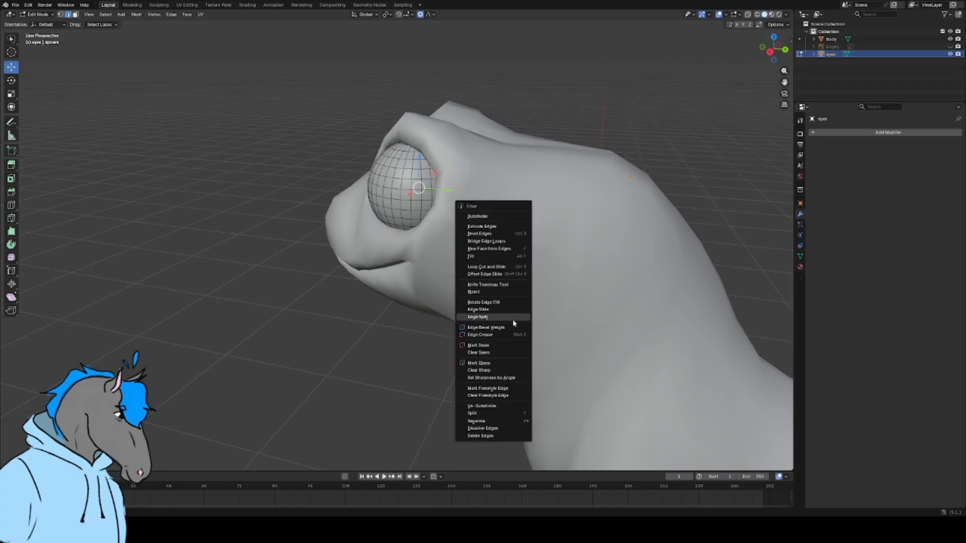
left_click(502, 347)
- Hide the body, mark the matching vertical edge ring on the other eye as a seam, and show the body again
middle_click_drag(390, 220, 511, 187)
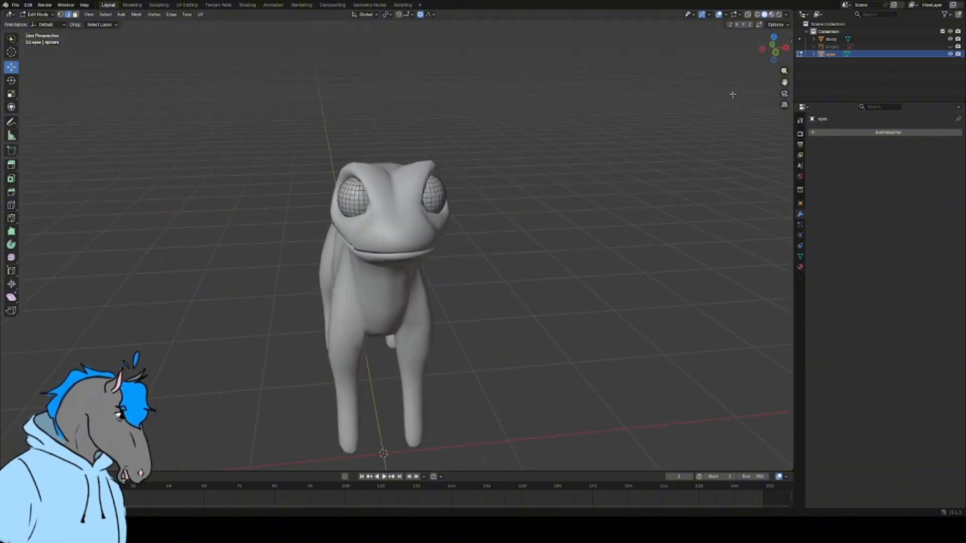
left_click(950, 39)
scroll(557, 168, "up", 4)
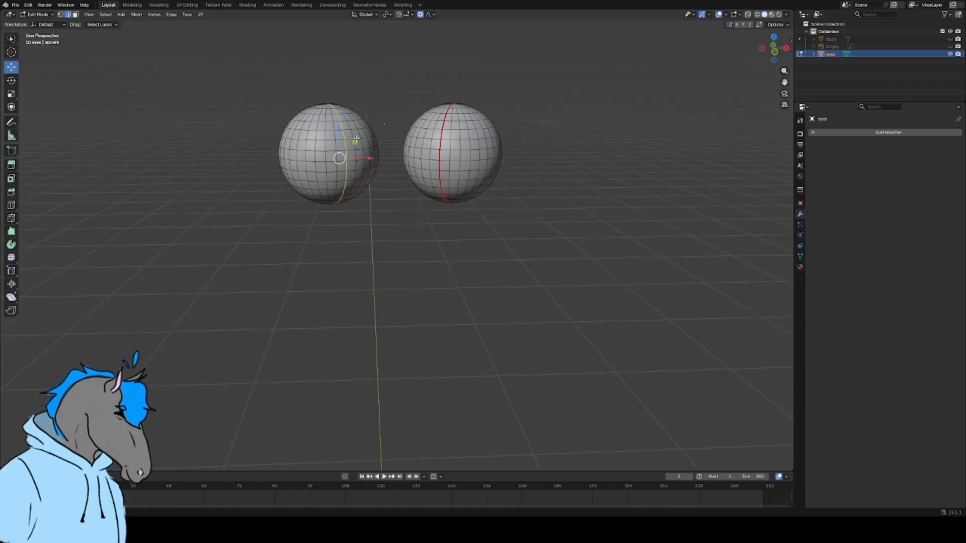
middle_click_drag(356, 138, 526, 137)
left_click(496, 155, "alt")
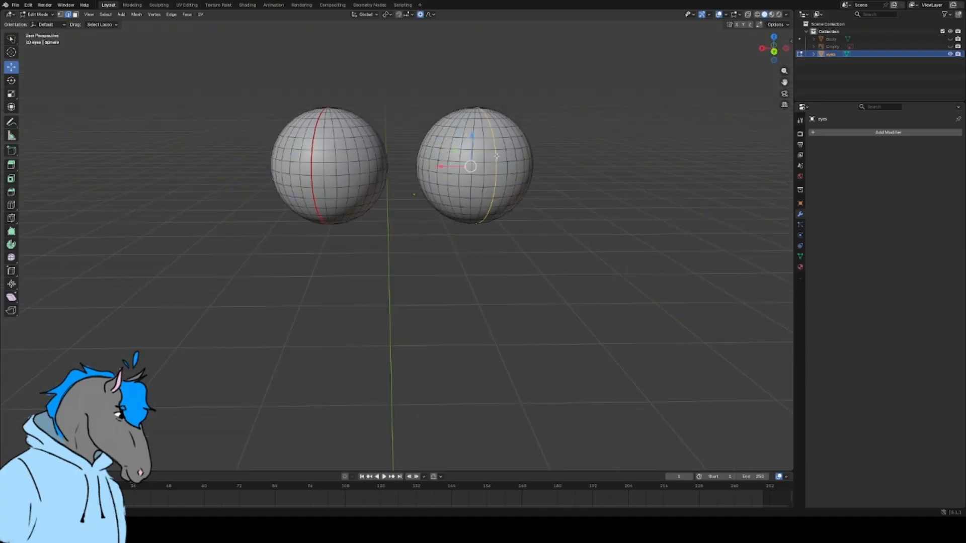
right_click(546, 138)
left_click(537, 149)
left_click(567, 141)
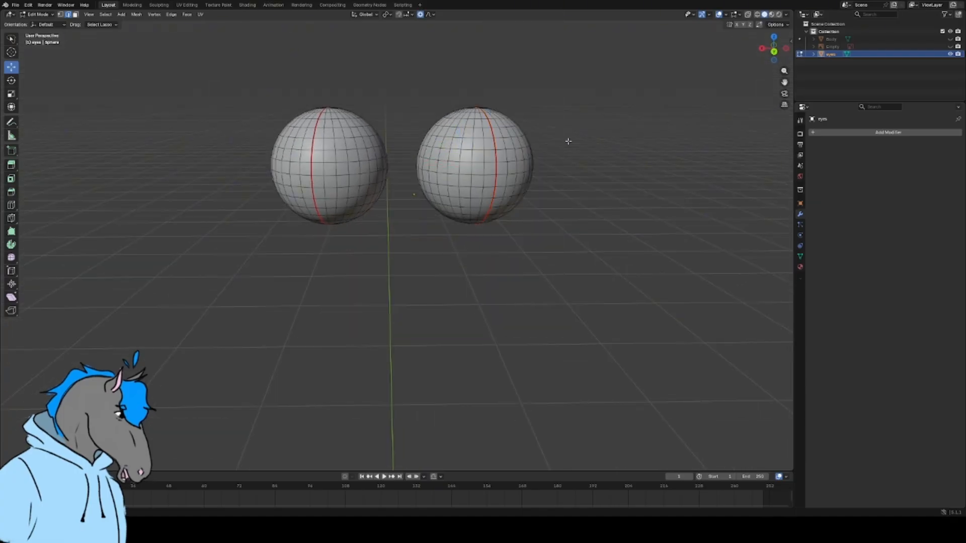
mouse_move(567, 141)
middle_mouse_down()
mouse_move(541, 198)
mouse_move(576, 125)
middle_mouse_up()
left_click(950, 39)
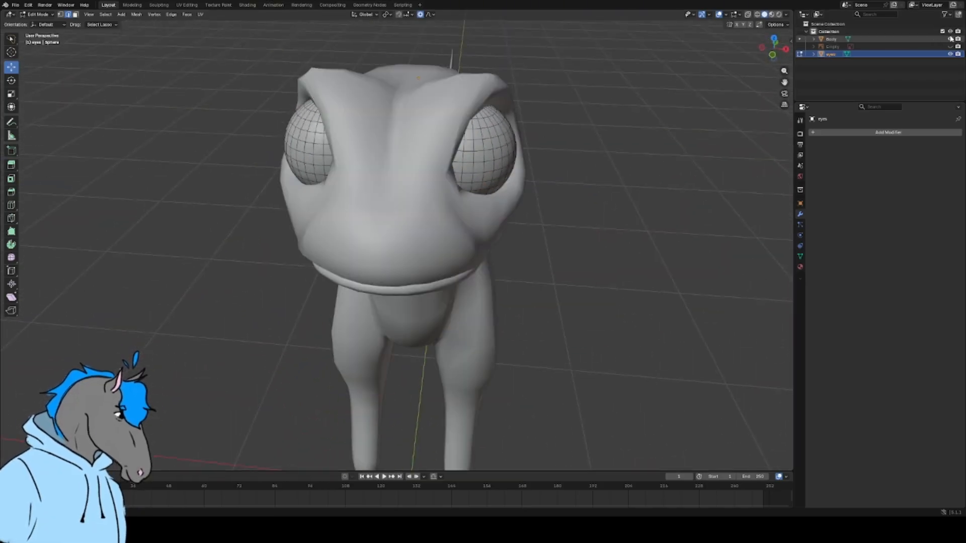
- Return the eyes to Object Mode and deselect them
left_click(38, 14)
left_click(50, 27)
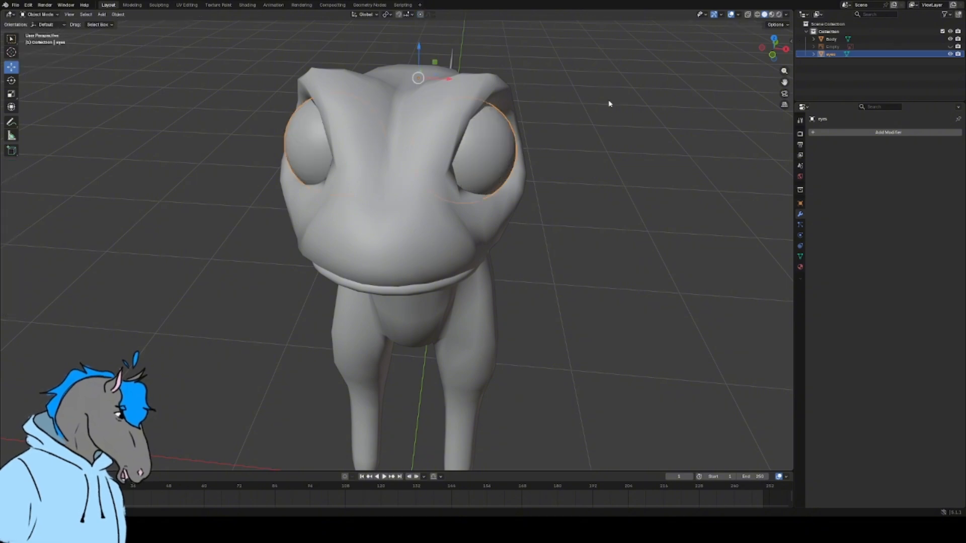
left_click(630, 131)
scroll(630, 130, "down", 4)
middle_click_drag(631, 131, 577, 109)
scroll(580, 110, "down", 2)
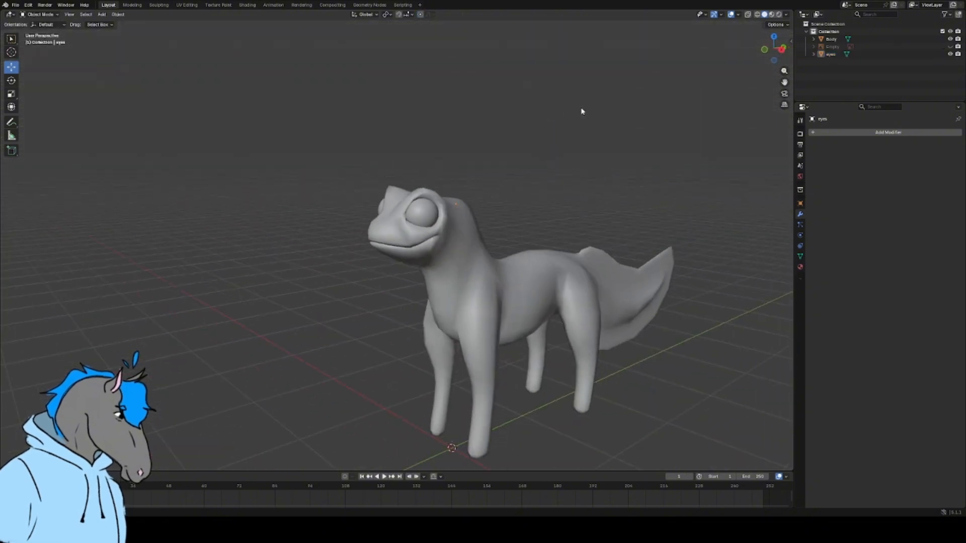
- Select the body and open its mesh in Edit Mode
left_click(535, 274)
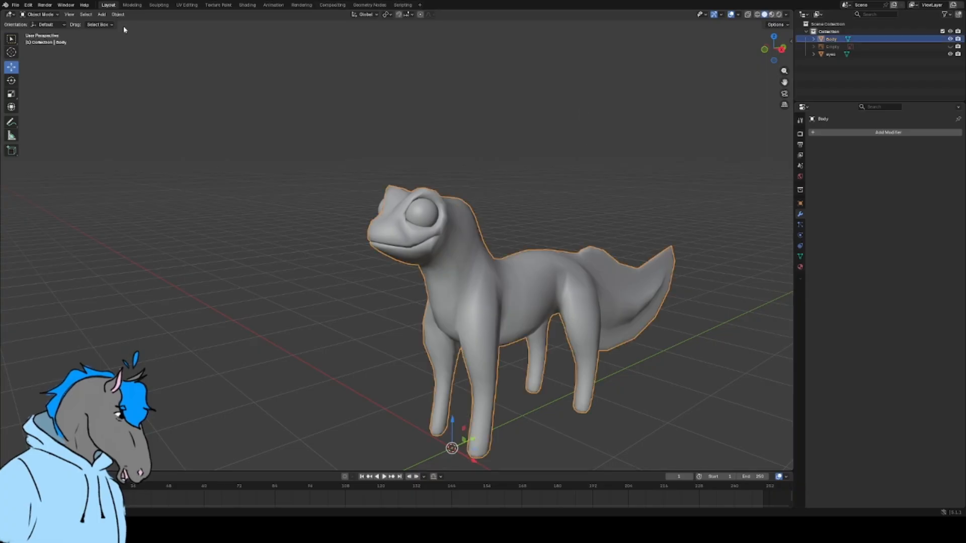
left_click(40, 15)
left_click(35, 31)
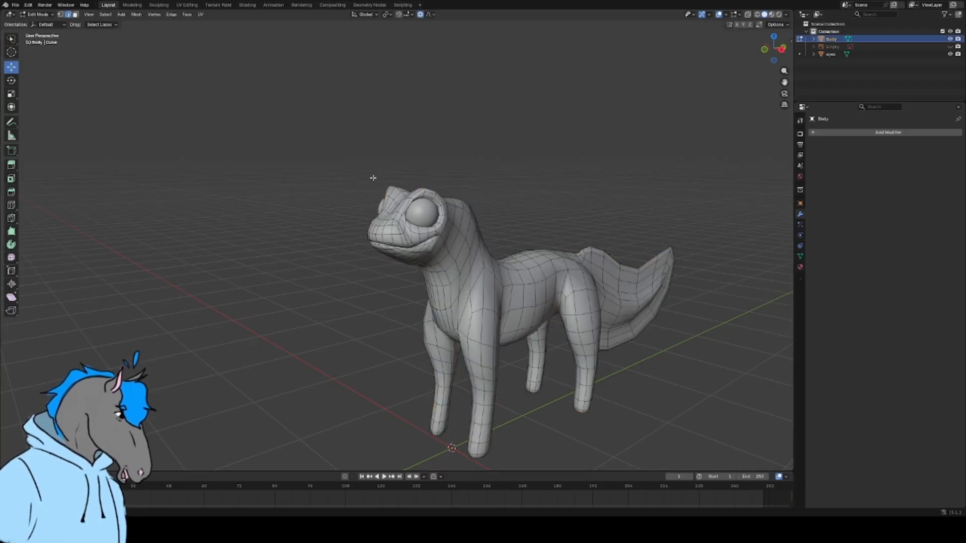
- Mark the inner edge loop of one eye socket on the body as a seam
scroll(490, 236, "up", 5)
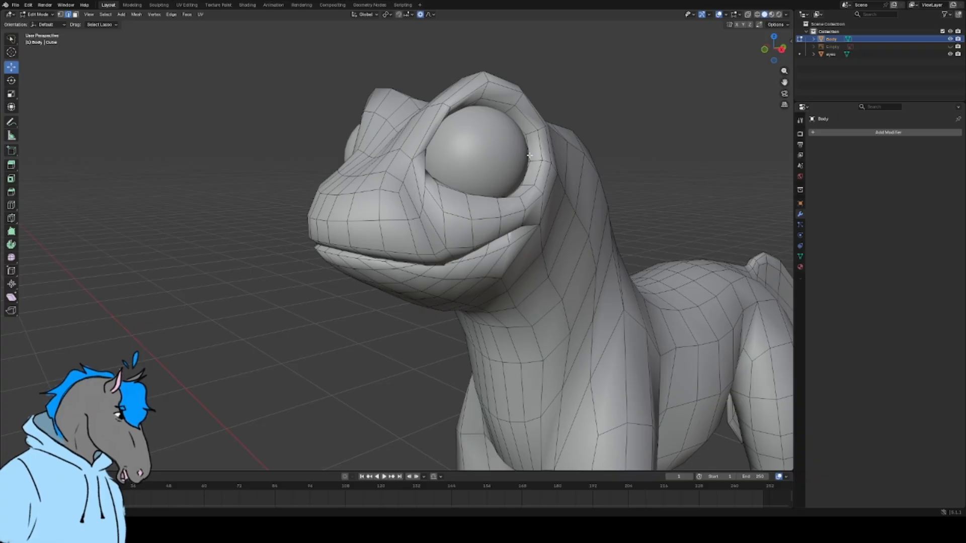
left_click(525, 120, "alt")
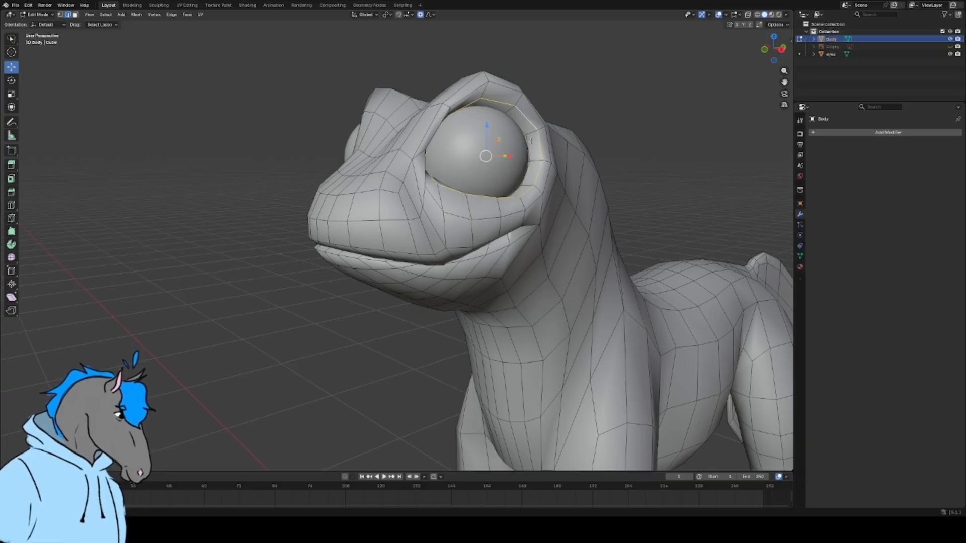
left_click(527, 141, "alt")
right_click(651, 151)
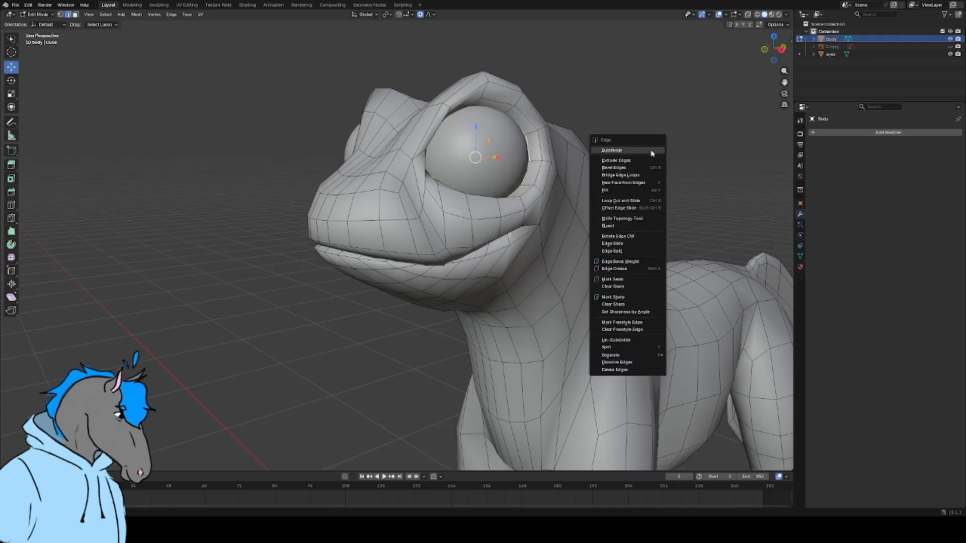
left_click(626, 279)
- Mark the matching inner edge loop of the opposite eye socket as a seam
middle_click_drag(626, 280, 216, 170)
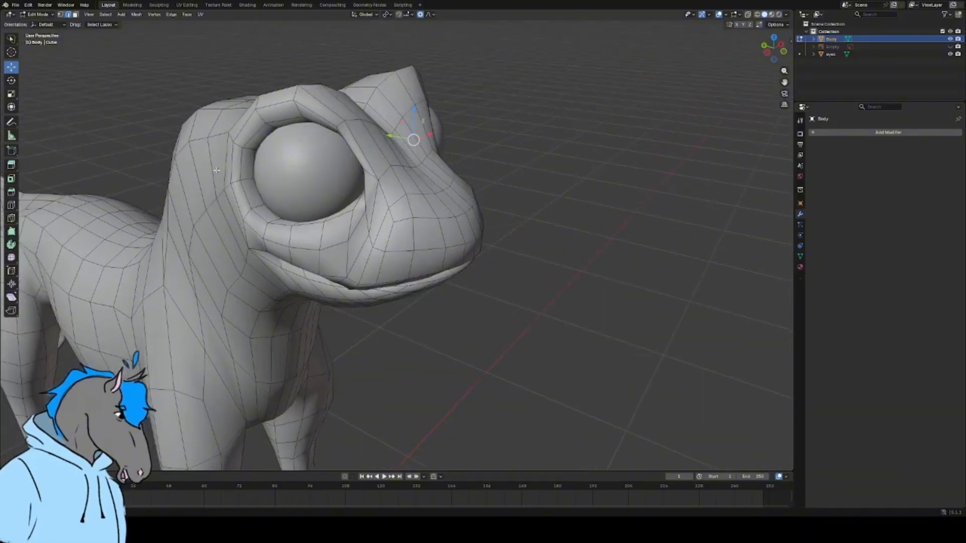
left_click(256, 190, "alt")
key("ctrl+e")
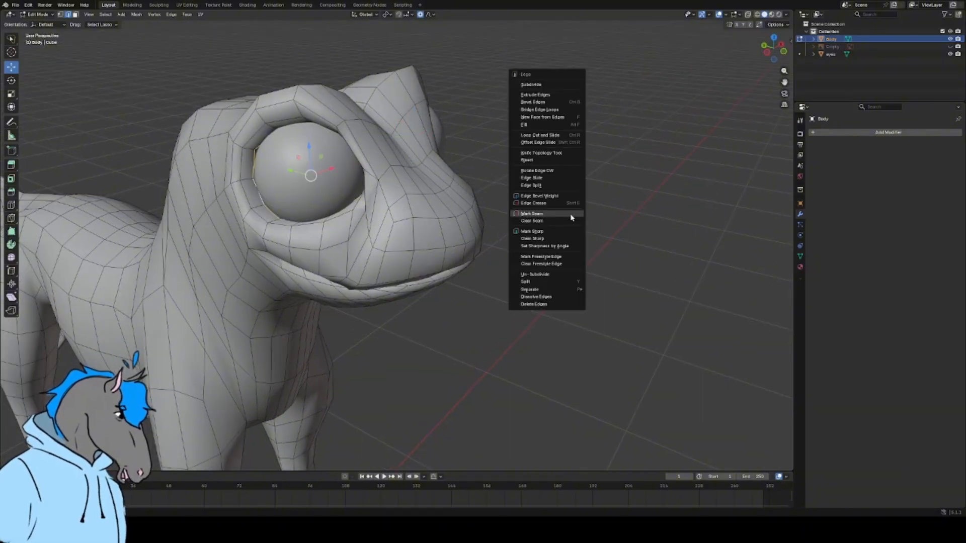
left_click(571, 215)
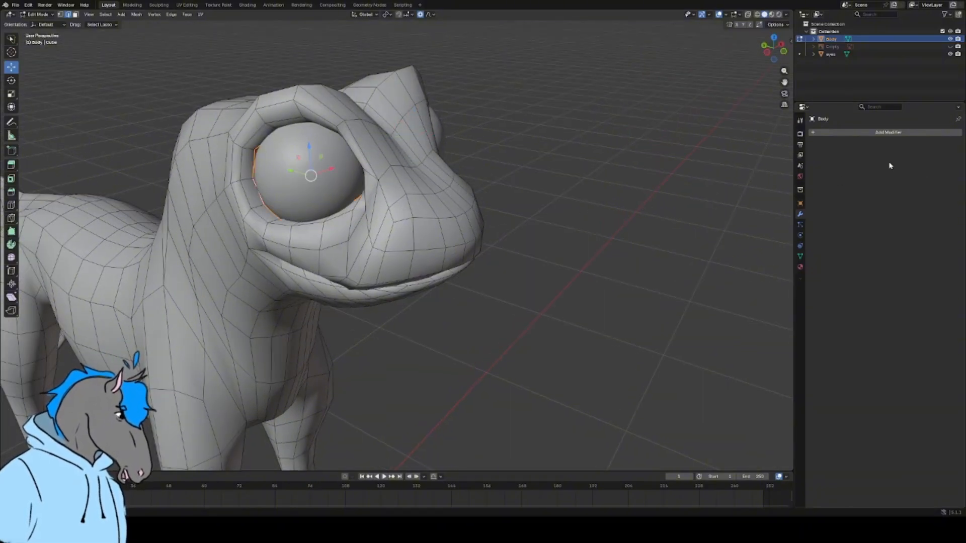
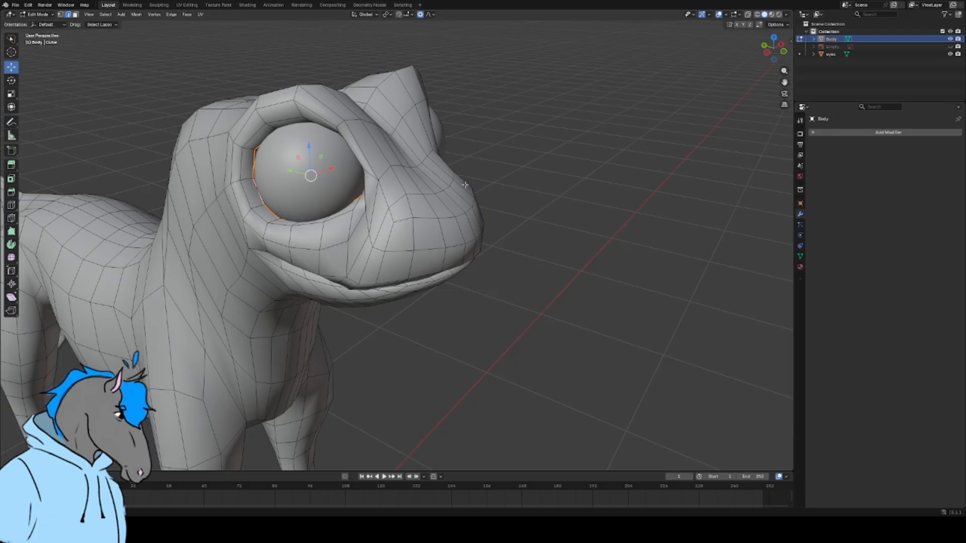
scroll(457, 321, "up", 2)
middle_click_drag(458, 321, 500, 269)
scroll(461, 299, "up", 2)
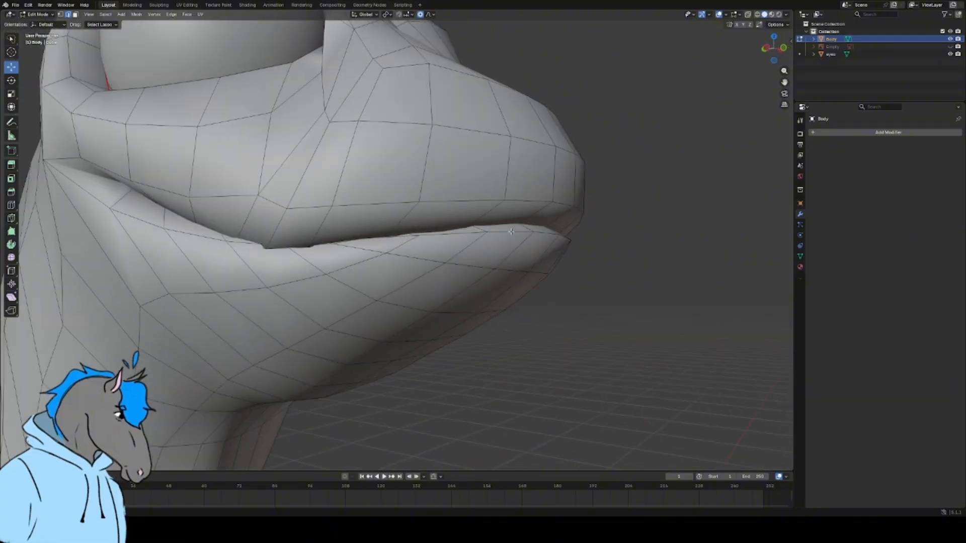
middle_click_drag(674, 137, 573, 181)
left_click_drag(397, 205, 401, 290)
key("ctrl+z")
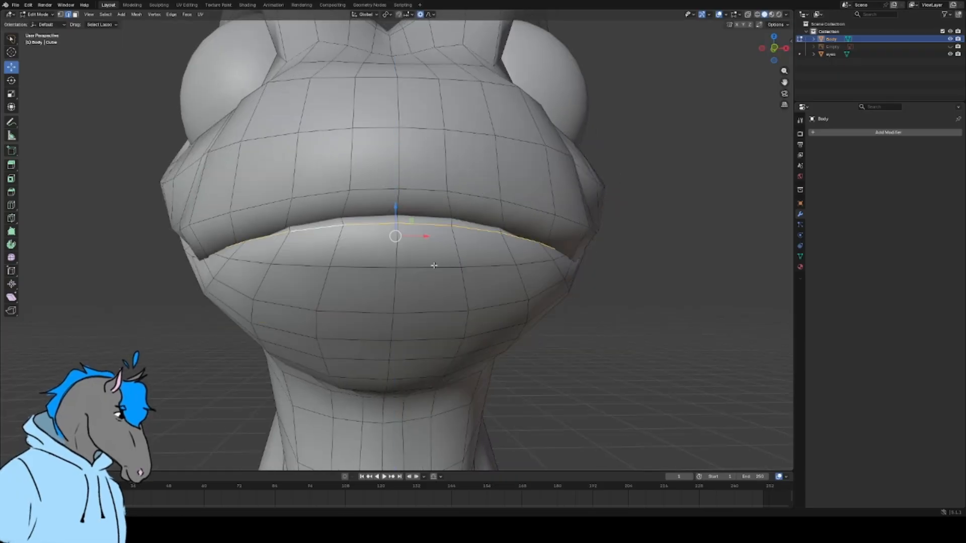
middle_click_drag(402, 244, 497, 244)
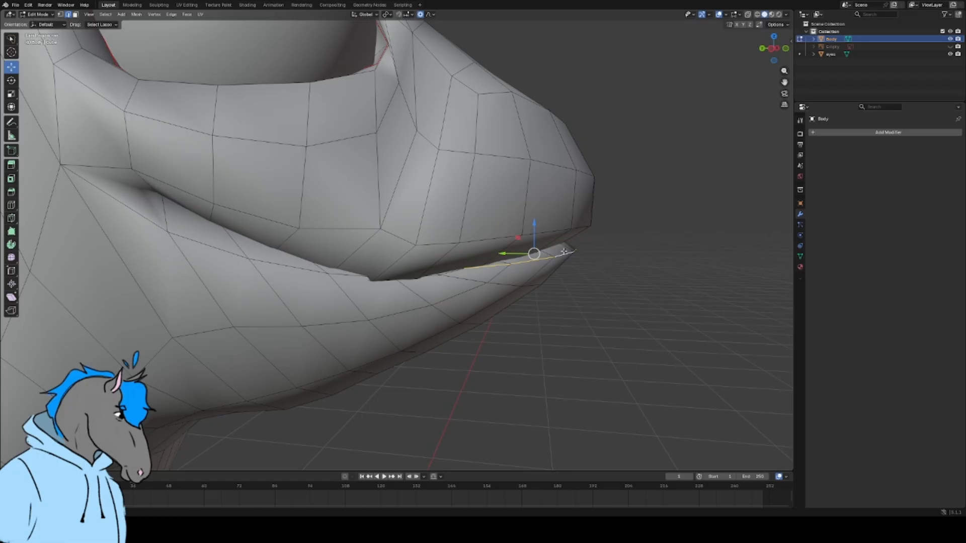
left_click(624, 246)
- Try to mark the outer edge loops along the upper and lower lips, on both sides of the mouth, as a seam
left_click(299, 273, "alt")
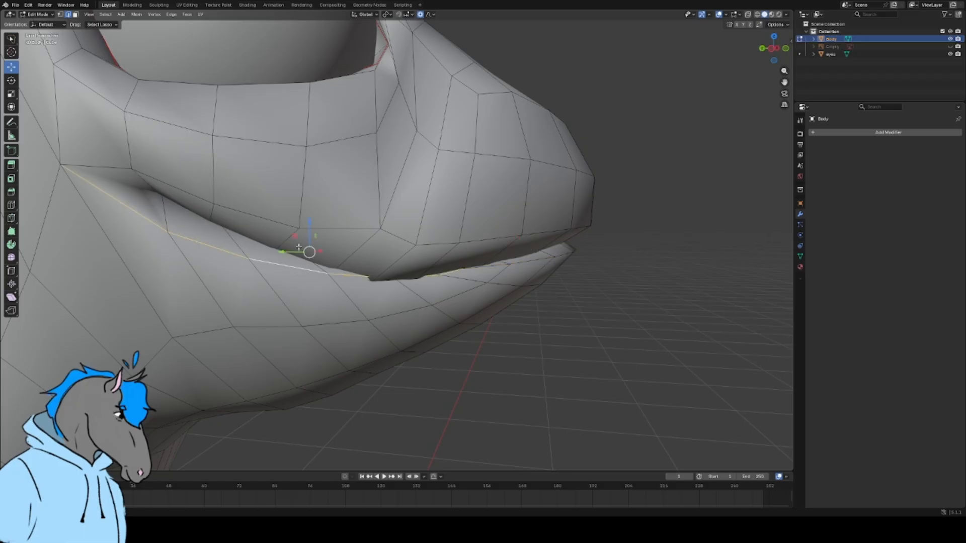
left_click(399, 236, "alt+shift")
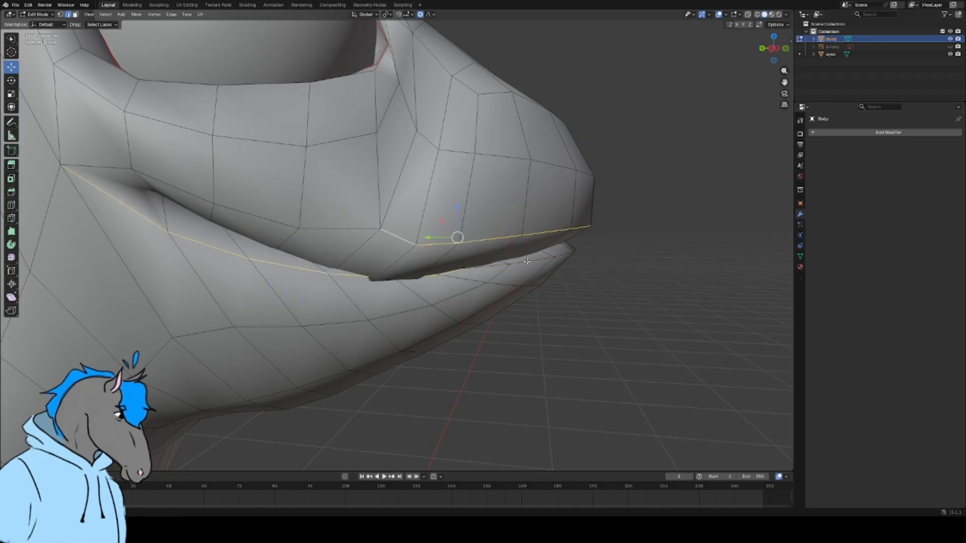
left_click(351, 229, "alt+shift")
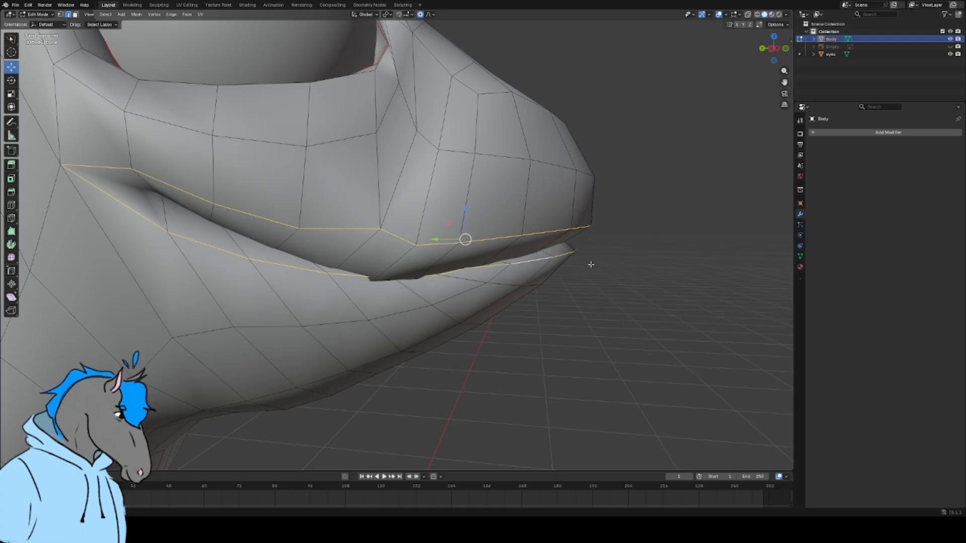
middle_click_drag(591, 265, 462, 262)
left_click(552, 227, "alt+shift")
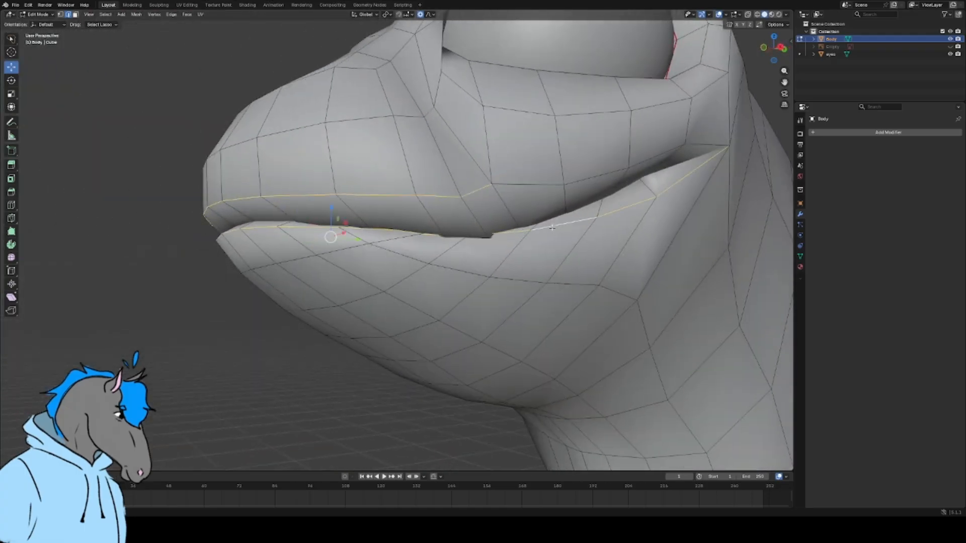
left_click(609, 170, "alt+shift")
scroll(443, 253, "down", 4)
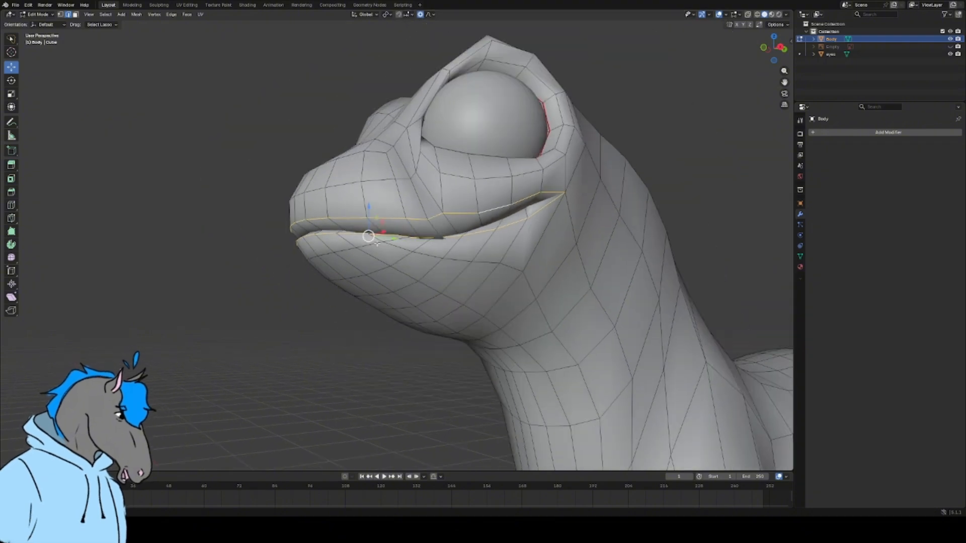
right_click(344, 372)
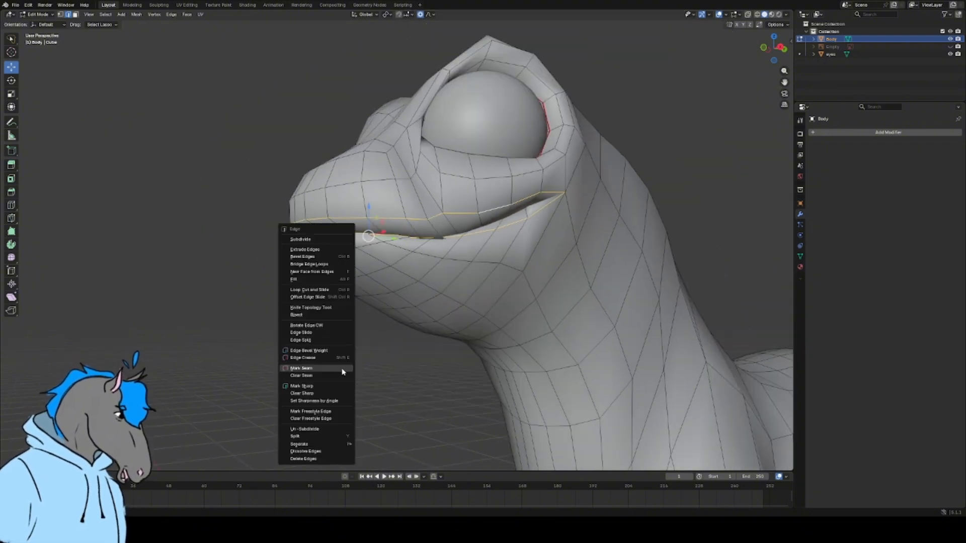
left_click(344, 372)
- Undo the seam along the lips
left_click(360, 338)
scroll(316, 296, "down", 5)
left_click(264, 295)
middle_click_drag(263, 297, 518, 316)
key("ctrl+z")
key("ctrl+z")
- Select the edge loop inside the mouth, along the lower jaw around the tongue and the upper jaw, and mark it as a seam
left_click(412, 323)
scroll(519, 342, "up", 5)
scroll(516, 345, "down", 3)
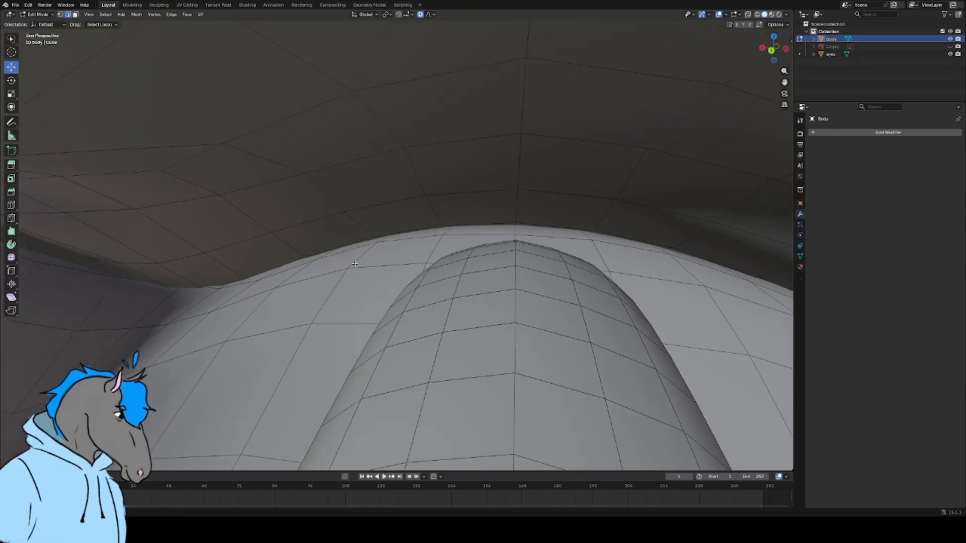
left_click(370, 267, "alt")
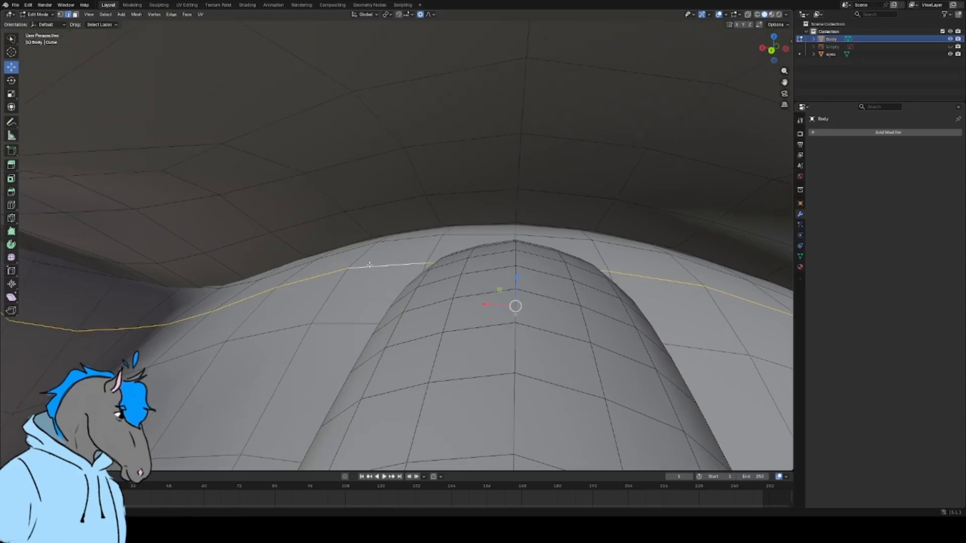
middle_click_drag(369, 265, 493, 316)
scroll(452, 331, "up", 3)
left_click(176, 242, "shift")
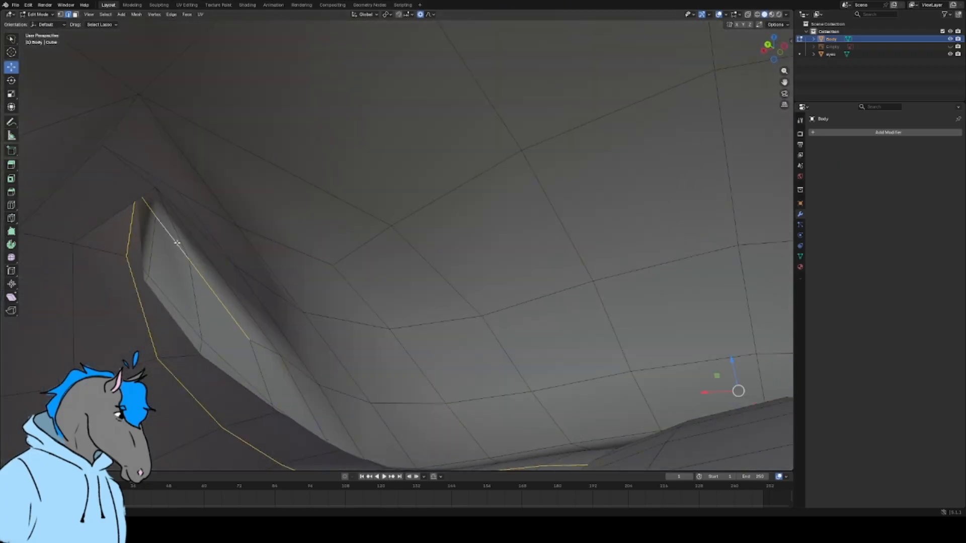
left_click(299, 367, "alt+shift")
middle_click_drag(354, 349, 350, 372)
right_click(418, 387)
left_click(418, 387)
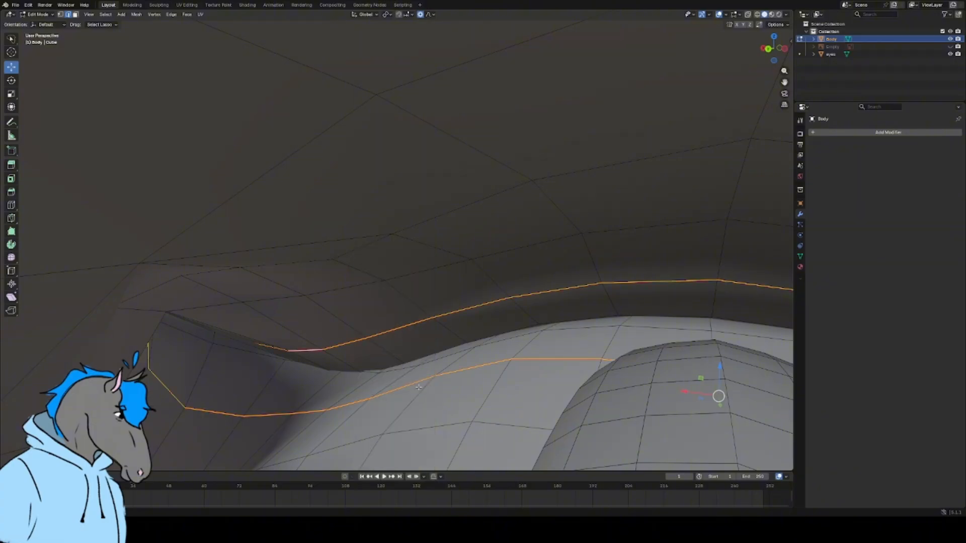
- Select the horizontal edge loops around the upper part of all four legs and mark them as seams
scroll(418, 387, "down", 6)
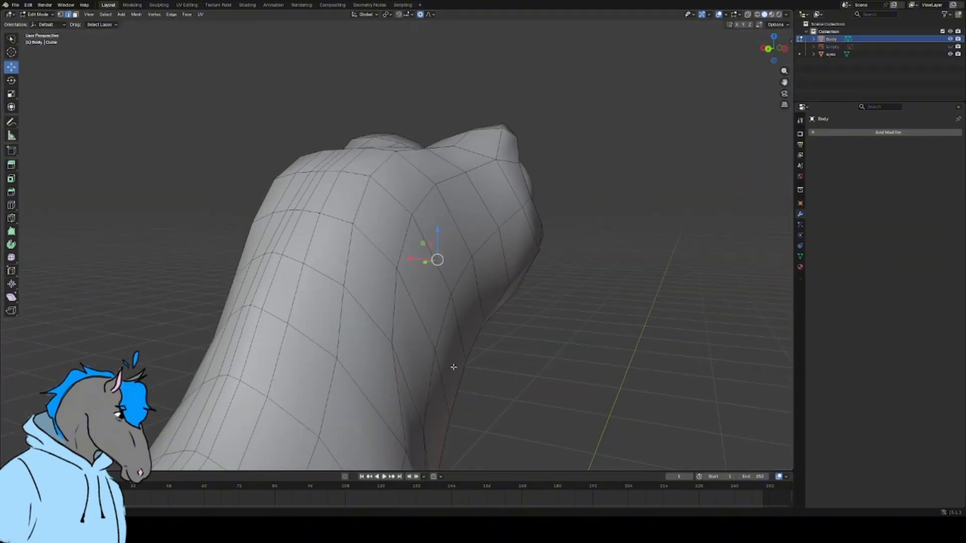
middle_click_drag(453, 366, 353, 356)
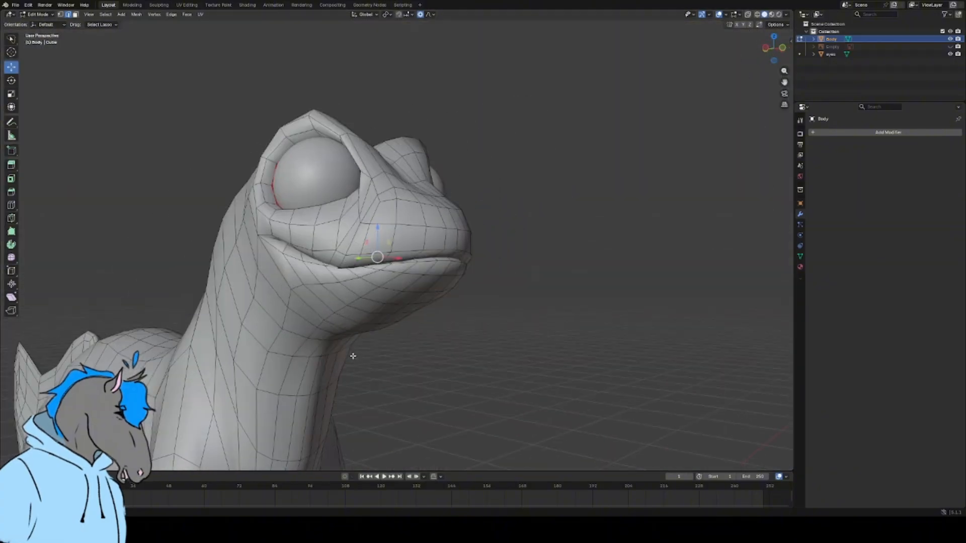
scroll(511, 370, "down", 6)
middle_click_drag(493, 352, 425, 325)
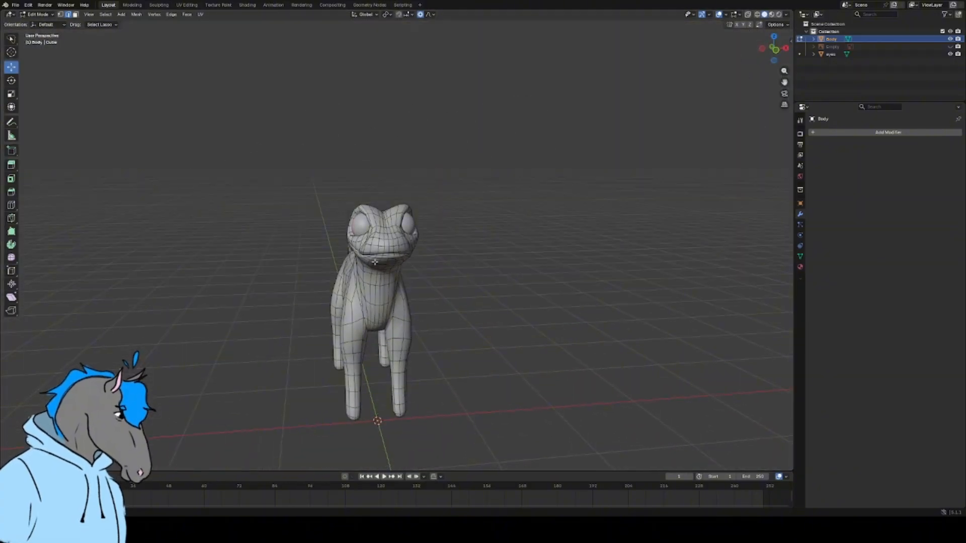
middle_click_drag(375, 262, 417, 299)
scroll(417, 300, "up", 3)
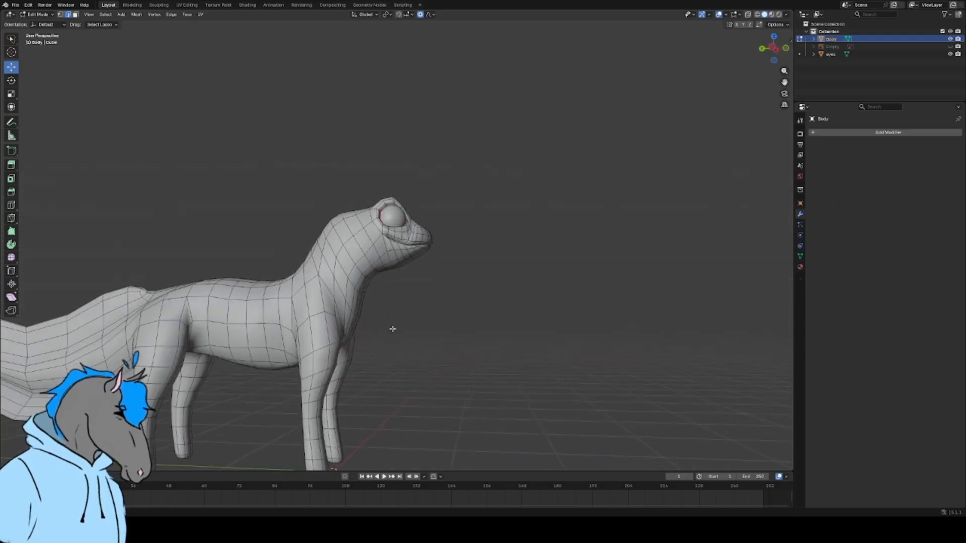
scroll(496, 267, "down", 3)
scroll(496, 282, "up", 5)
middle_click_drag(496, 282, 417, 303)
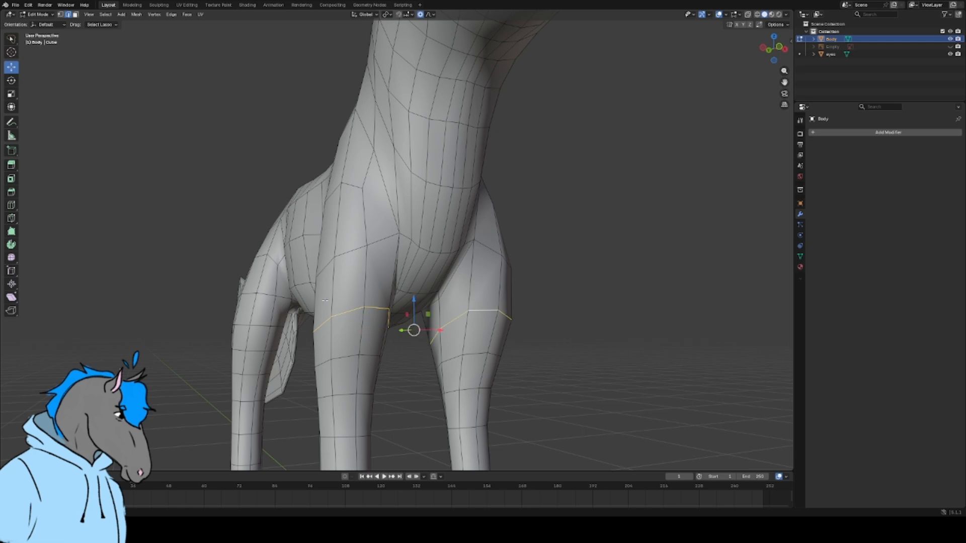
middle_click_drag(325, 300, 482, 305)
scroll(364, 308, "down", 3)
scroll(398, 310, "up", 1)
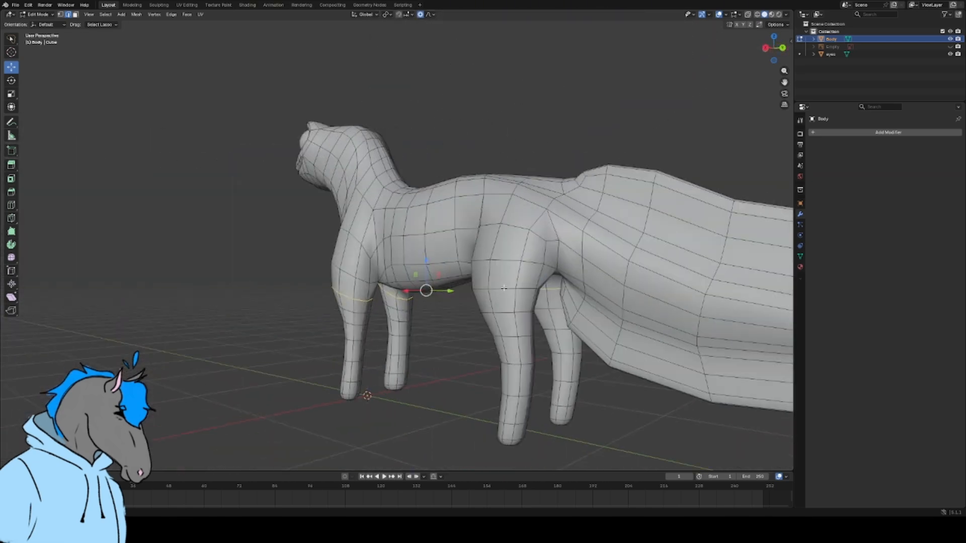
key("ctrl+e")
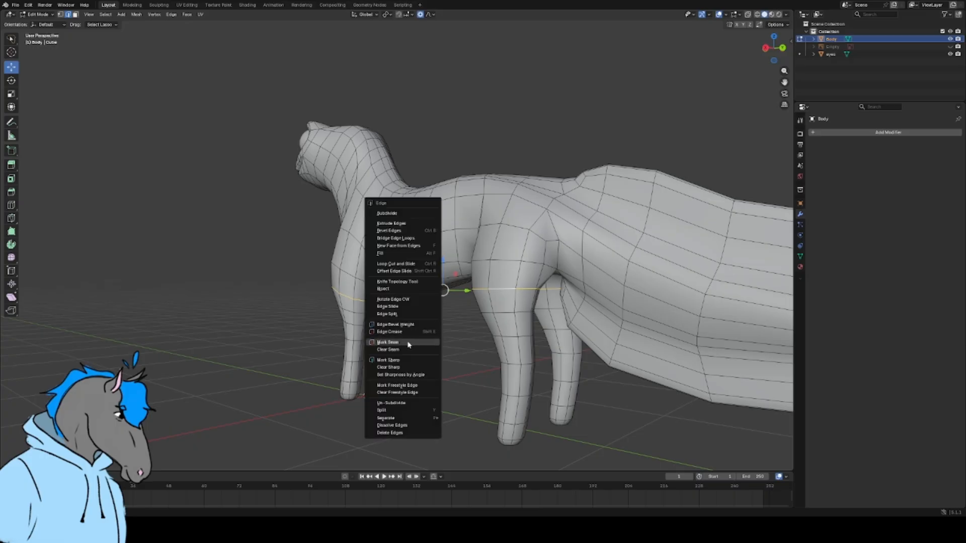
left_click(408, 343)
- Select the ring of edges around the sole of each front foot, viewed from below
middle_click_drag(441, 287, 496, 270)
scroll(522, 239, "up", 6)
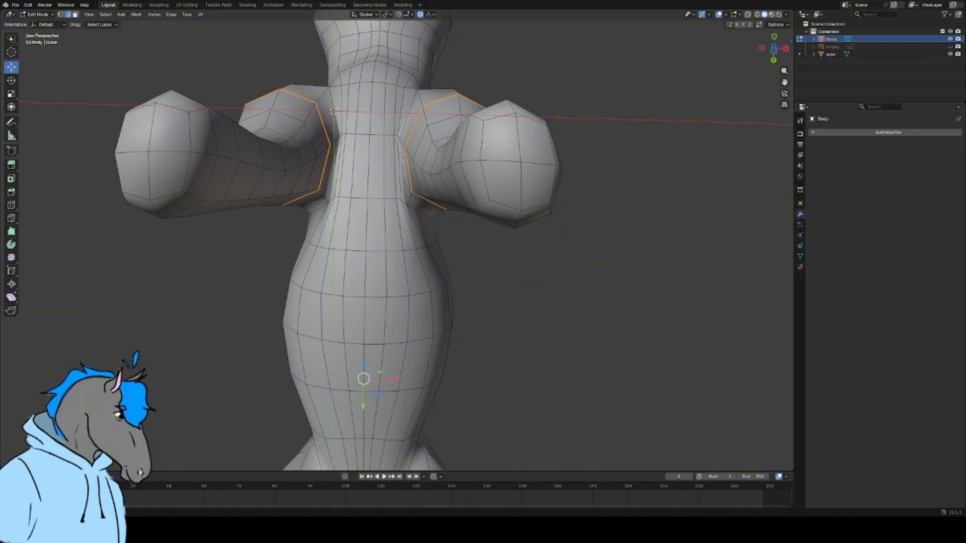
left_click(604, 121)
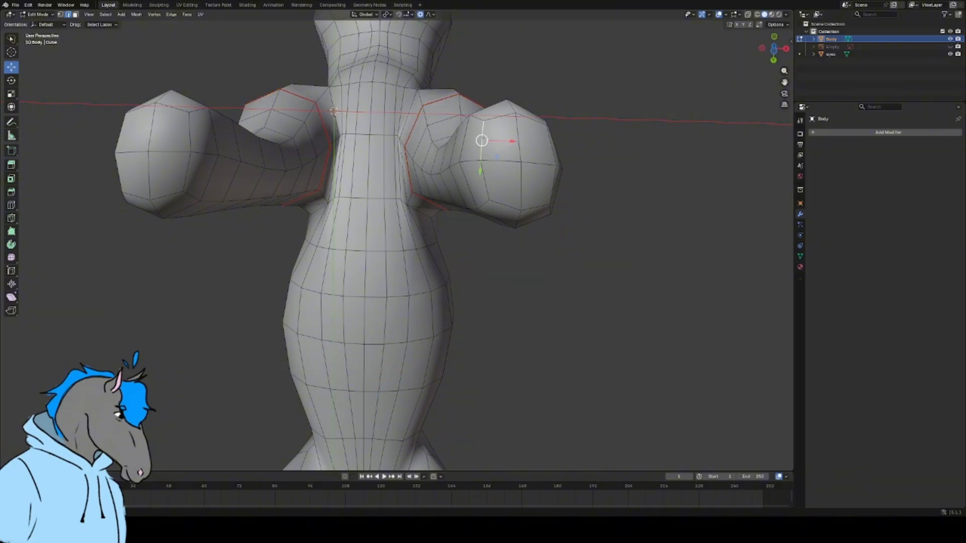
left_click(553, 187, "shift")
left_click(536, 207, "shift")
left_click(503, 205, "shift")
left_click(480, 183, "shift")
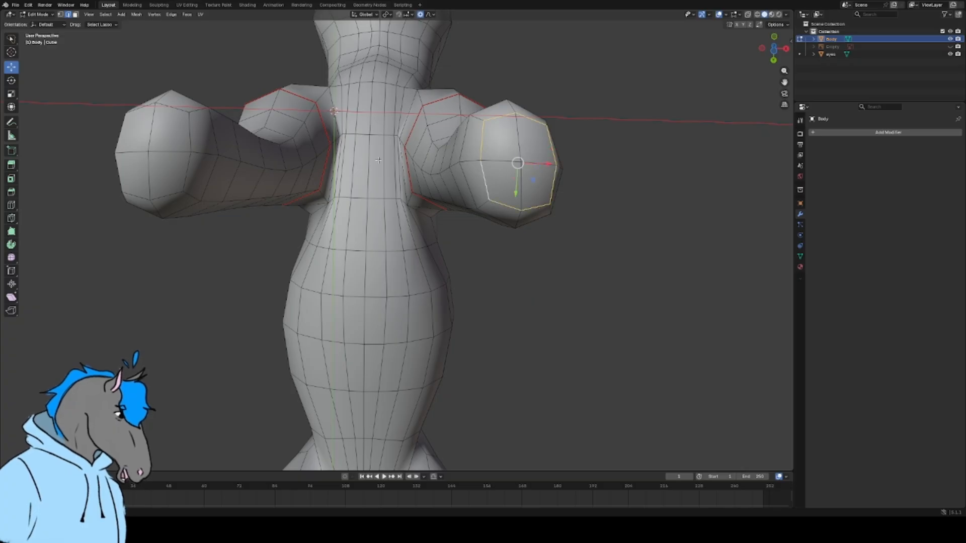
middle_click_drag(378, 160, 397, 162)
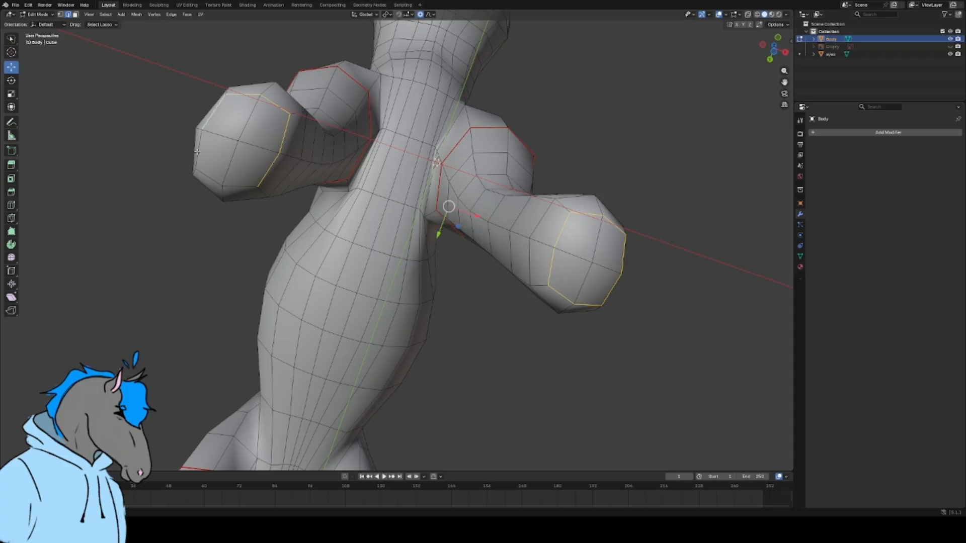
- Add the edge rings around both hind foot soles to the selection and mark all four rings as seams
scroll(250, 185, "down", 6)
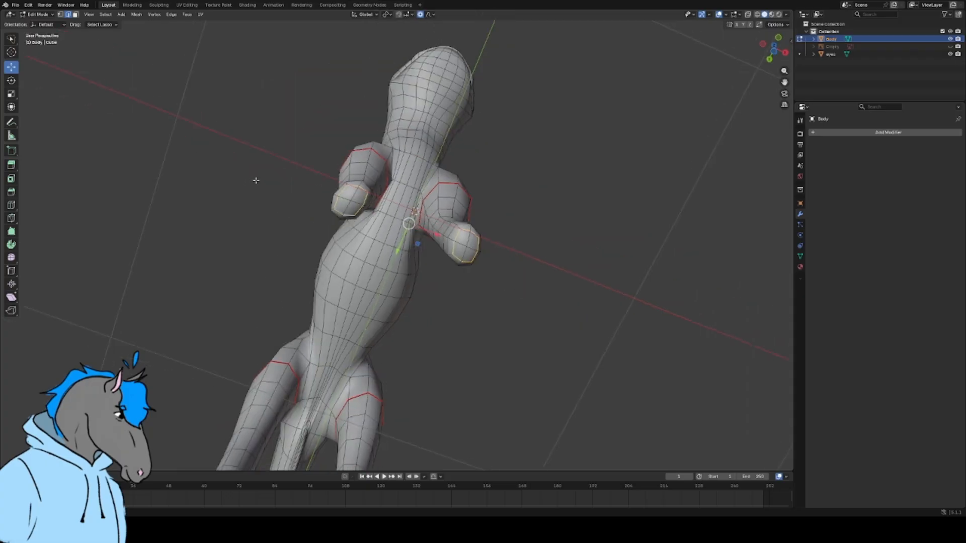
middle_click_drag(254, 179, 395, 274)
scroll(458, 138, "up", 2)
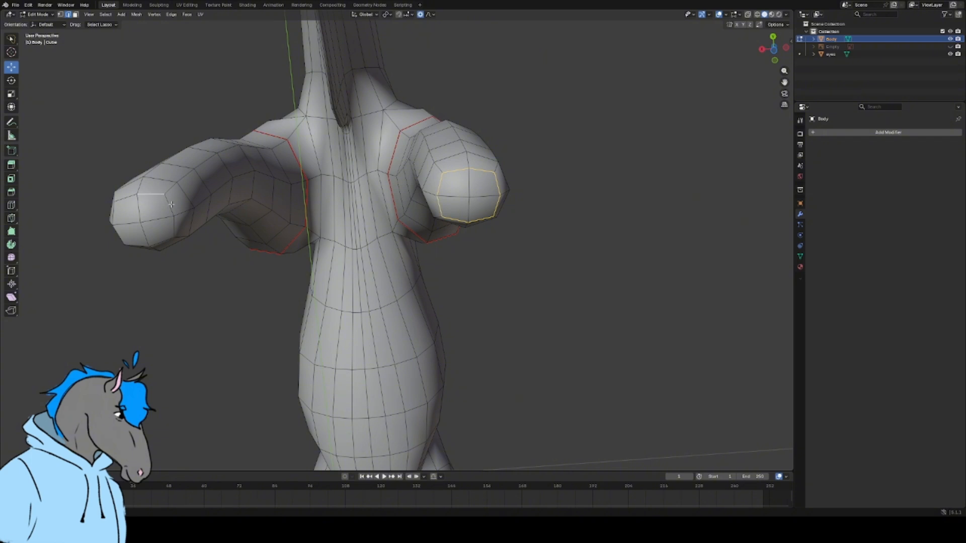
middle_click_drag(176, 224, 322, 157)
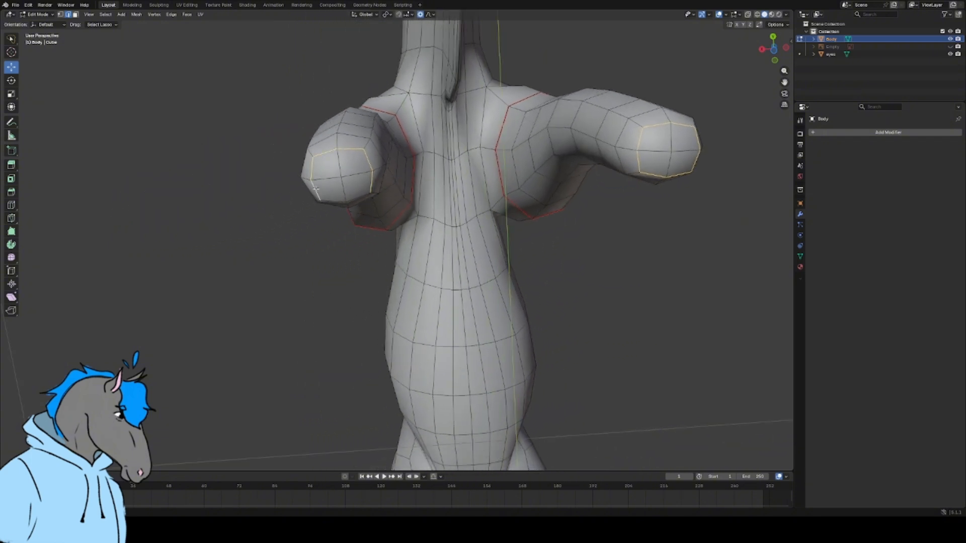
right_click(361, 193)
left_click(364, 194)
- Select the vertical edge line down the back of one hind leg, between its upper and foot seams, for marking as a seam
middle_click_drag(364, 194, 389, 359)
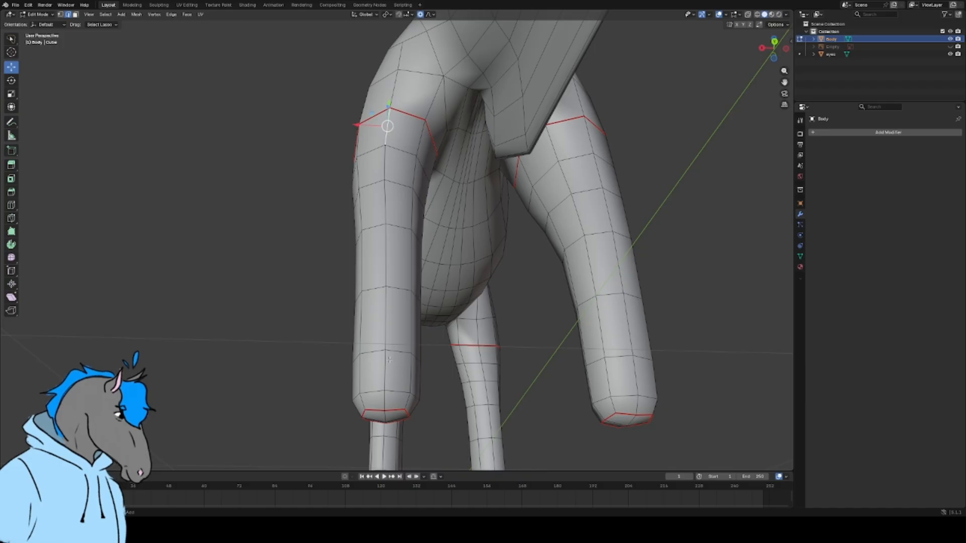
left_click(385, 403, "alt")
right_click(243, 270)
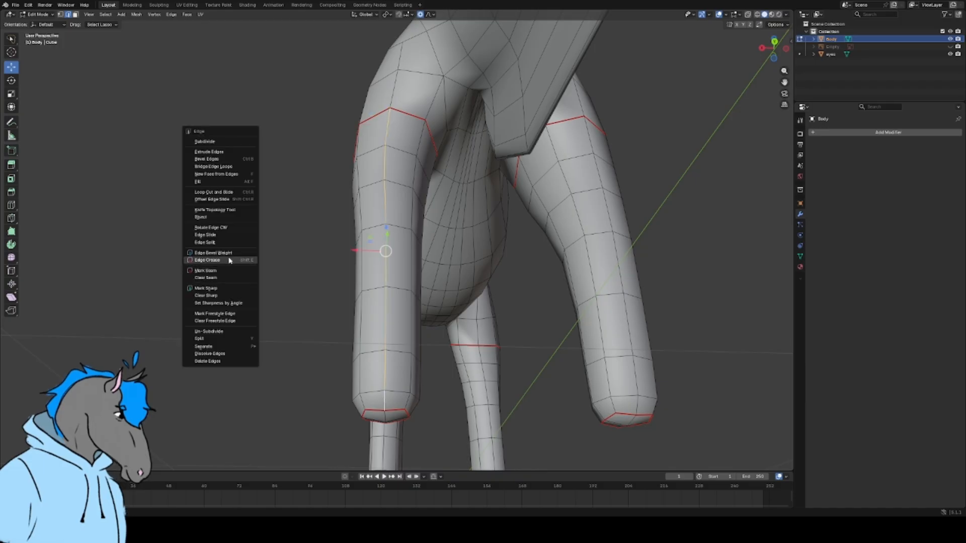
- Mark seams lengthwise down the back of both hind legs, between the upper leg ring seam and the foot seam
left_click(227, 270)
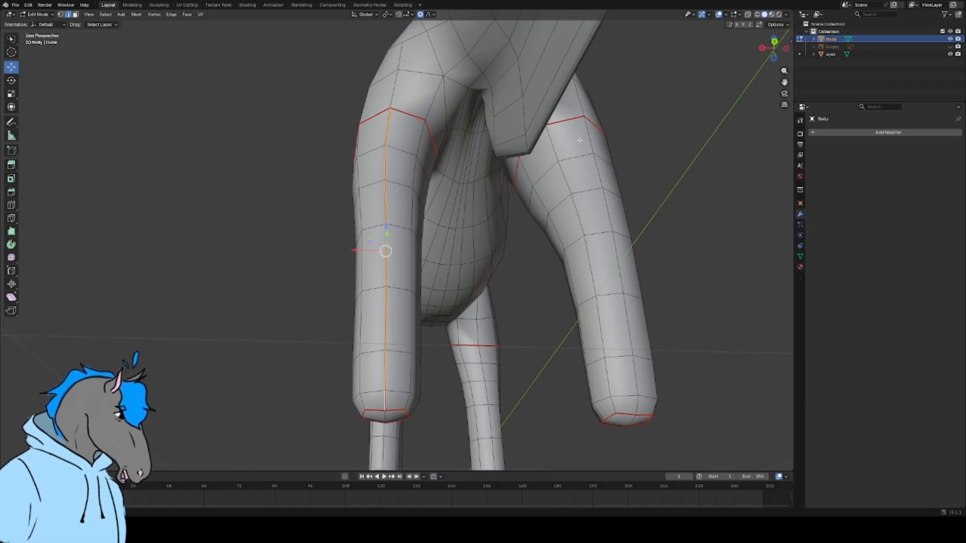
left_click(583, 121, "alt")
left_click(639, 399, "alt")
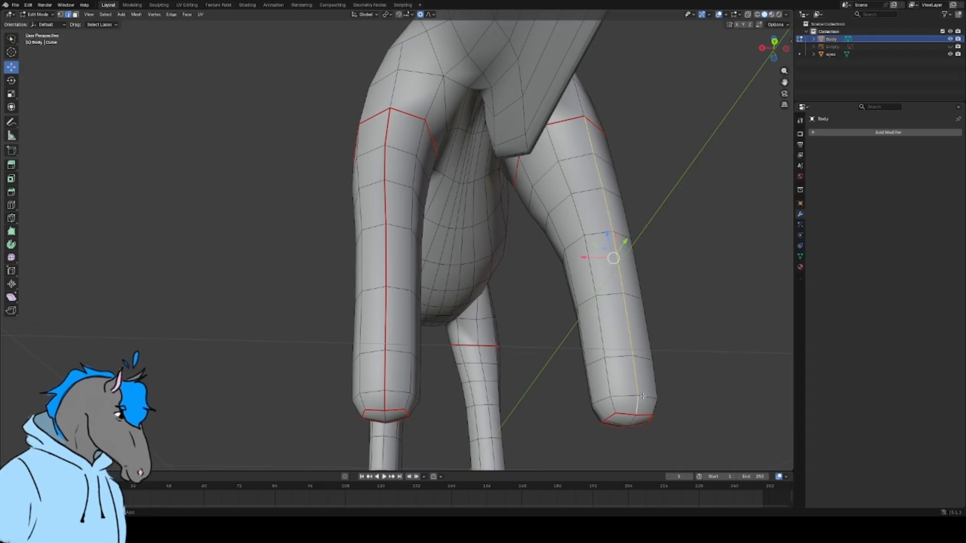
right_click(680, 346)
left_click(680, 346)
- Mark seams lengthwise down the back of both front legs, between the upper ring seam and the foot seam
middle_click_drag(680, 346, 609, 266)
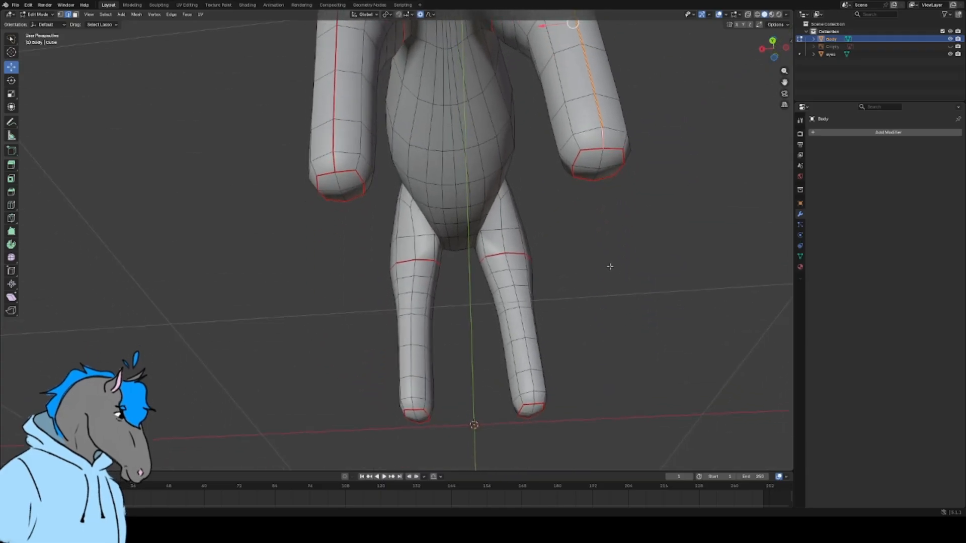
right_click(574, 361)
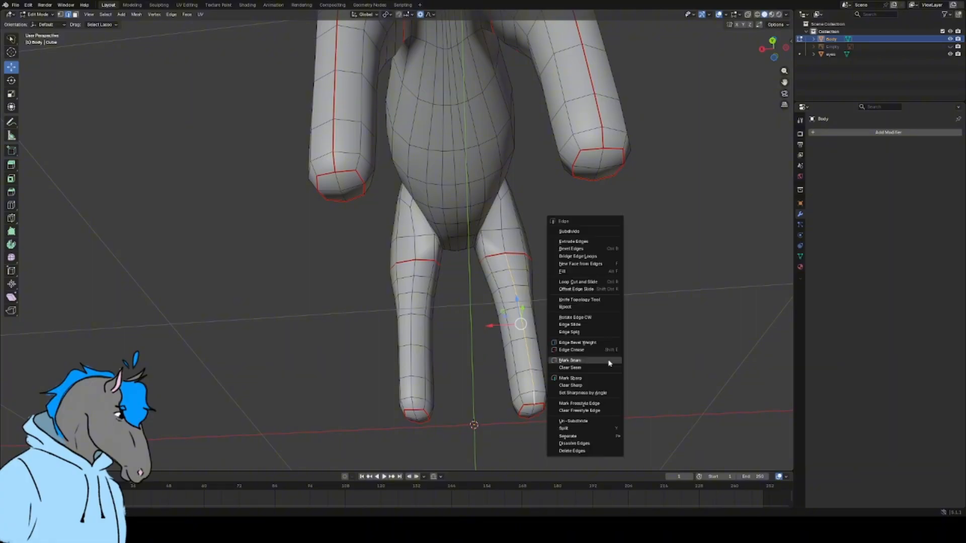
left_click(574, 360)
left_click(416, 268)
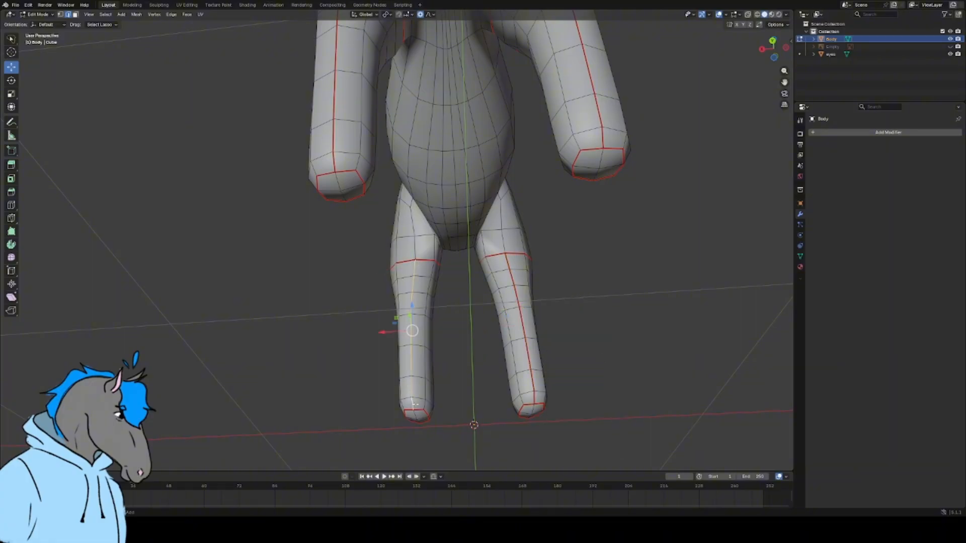
right_click(599, 338)
left_click(599, 338)
- Mark the body's centre edge loop as a seam, running over the head, back, tail outline and belly, and clear the selection
scroll(412, 279, "down", 3)
middle_click_drag(403, 274, 566, 352)
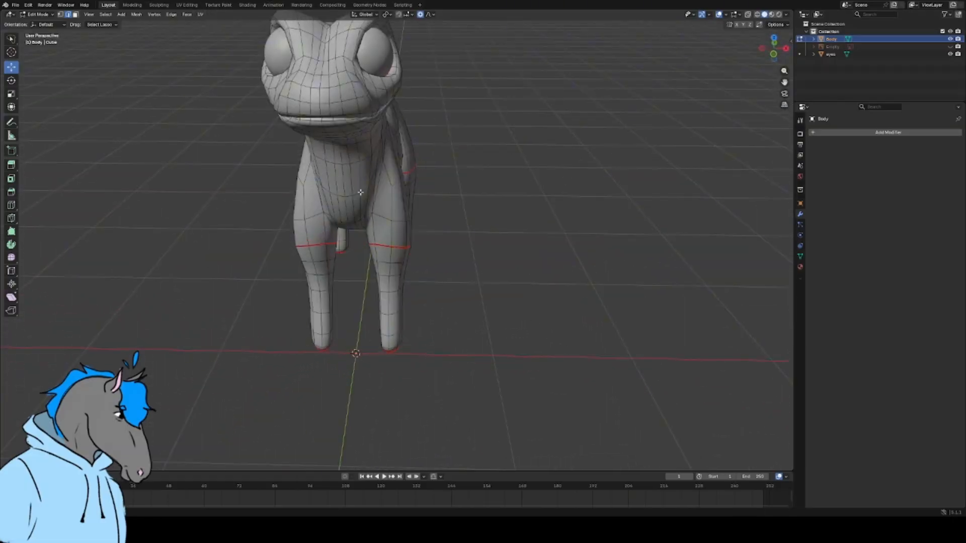
left_click(320, 105, "alt")
middle_click_drag(525, 152, 307, 202)
key("ctrl+e")
left_click(303, 201)
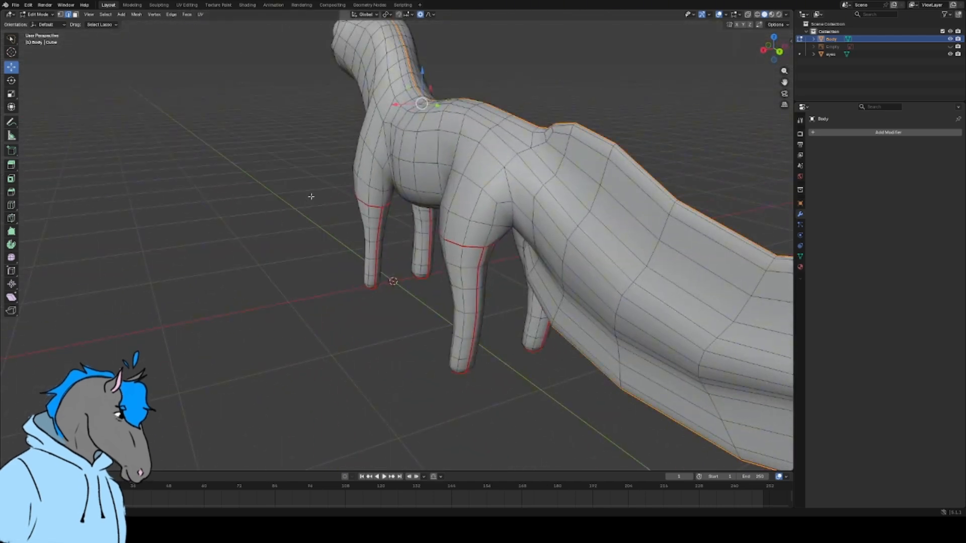
key("alt+a")
left_click(470, 135, "alt")
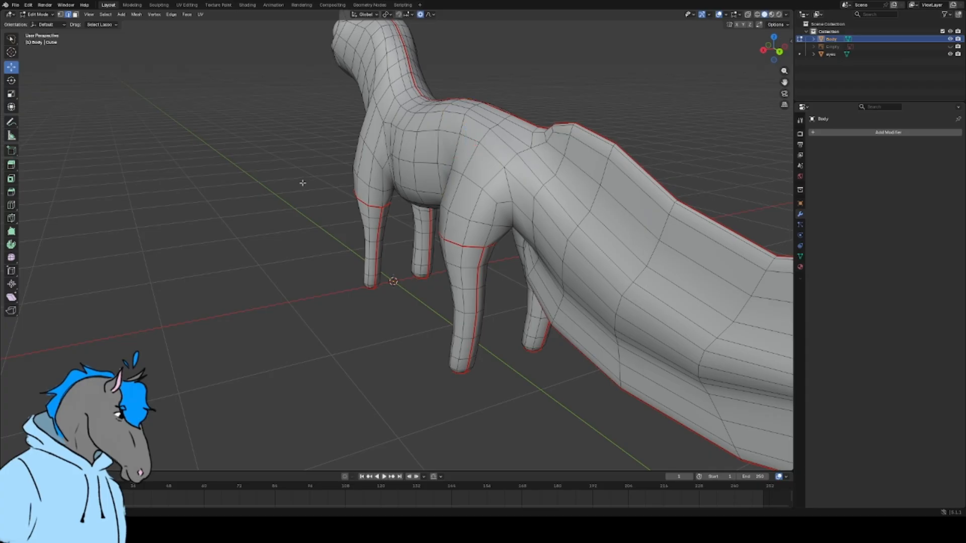
left_click(442, 142, "alt")
key("alt+a")
left_click(392, 125)
left_click(215, 211)
- Select the edge path around the tail base on both sides of the body and mark it as a seam
middle_click_drag(225, 201, 247, 200)
middle_click_drag(463, 186, 378, 209, "shift")
scroll(363, 213, "up", 2)
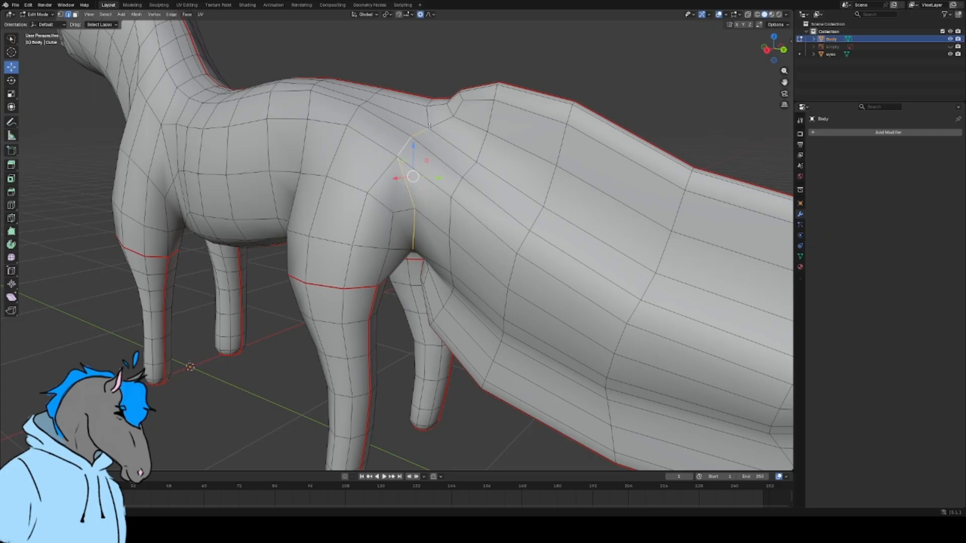
middle_click_drag(443, 144, 454, 139)
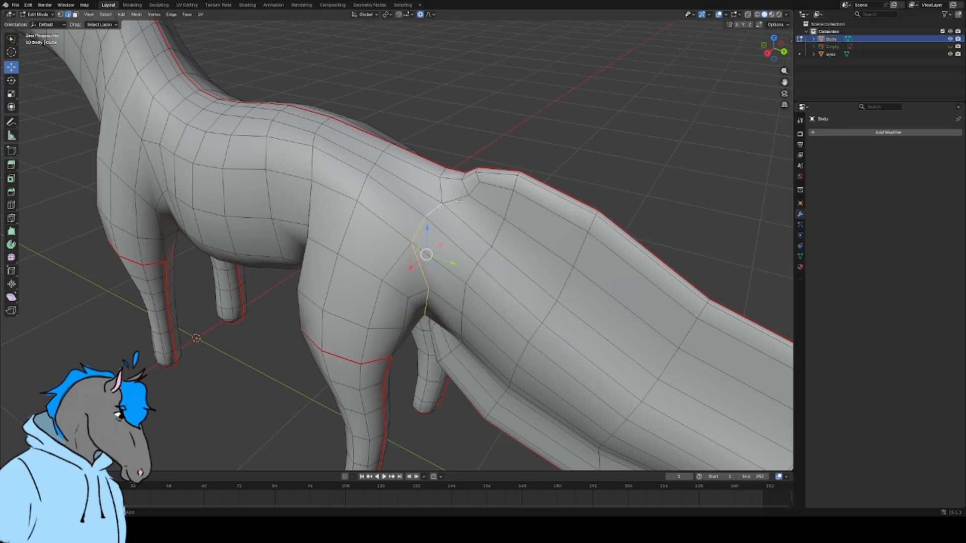
middle_click_drag(465, 189, 335, 232)
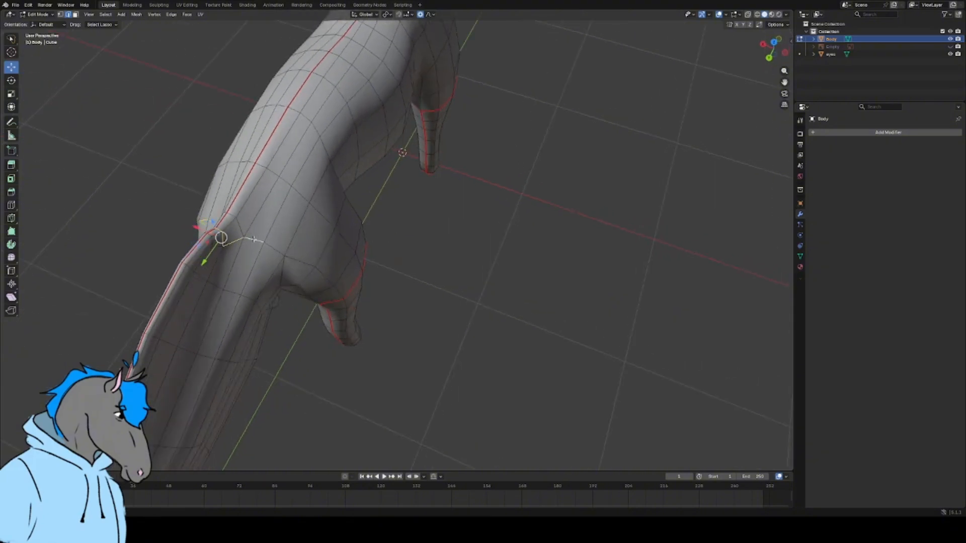
middle_click_drag(272, 246, 669, 171)
scroll(477, 133, "up", 6)
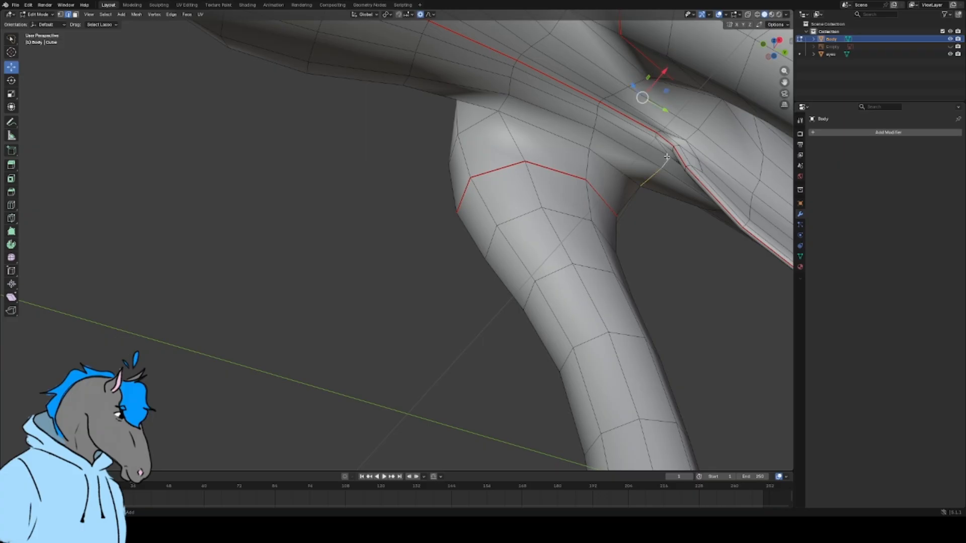
left_click(683, 137, "ctrl")
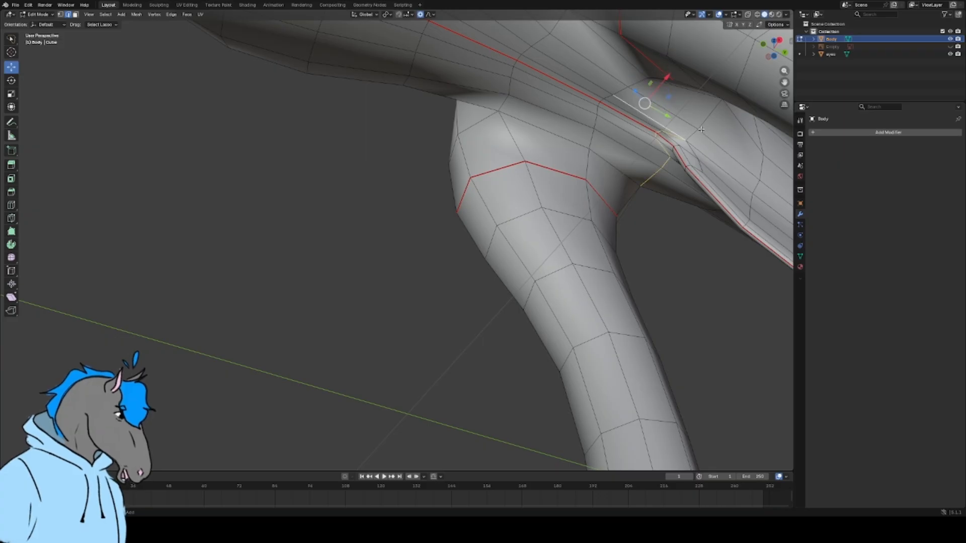
key("ctrl+z")
middle_click_drag(708, 118, 565, 151)
scroll(651, 156, "down", 8)
right_click(565, 152)
left_click(565, 152)
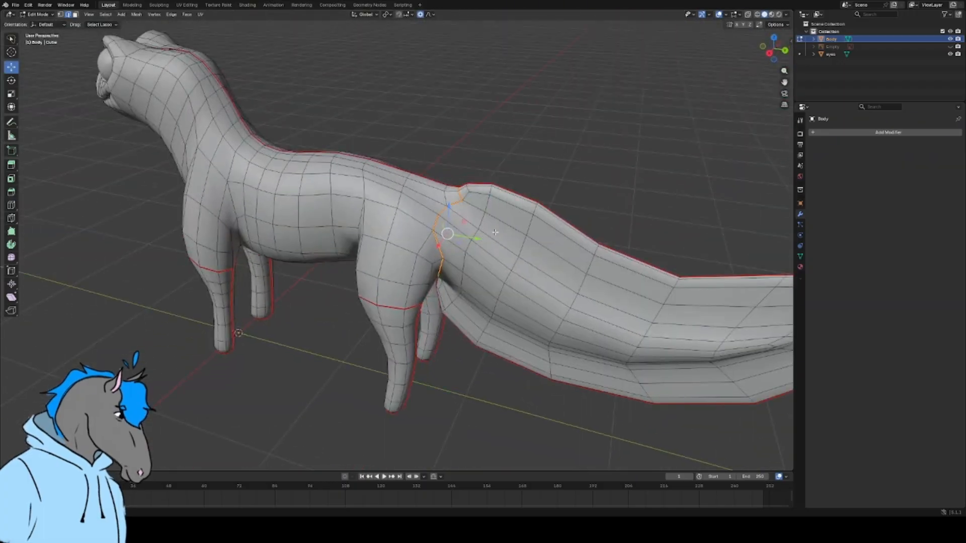
- Mark seams along the upper and lower lengthwise edge paths on one side of the tail, from base to tip crease
scroll(508, 224, "down", 5)
middle_click_drag(521, 214, 559, 181)
scroll(543, 217, "up", 5)
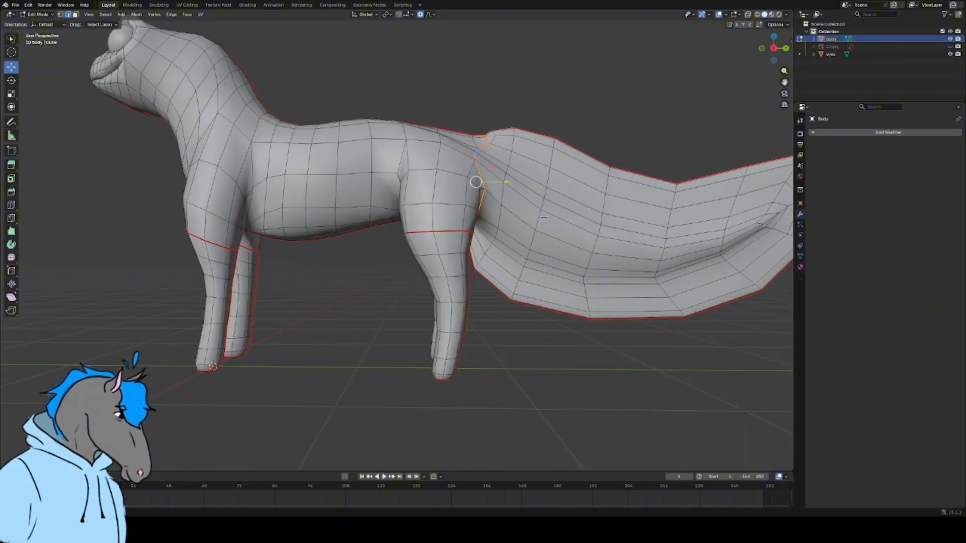
scroll(544, 217, "down", 5)
scroll(602, 216, "up", 5)
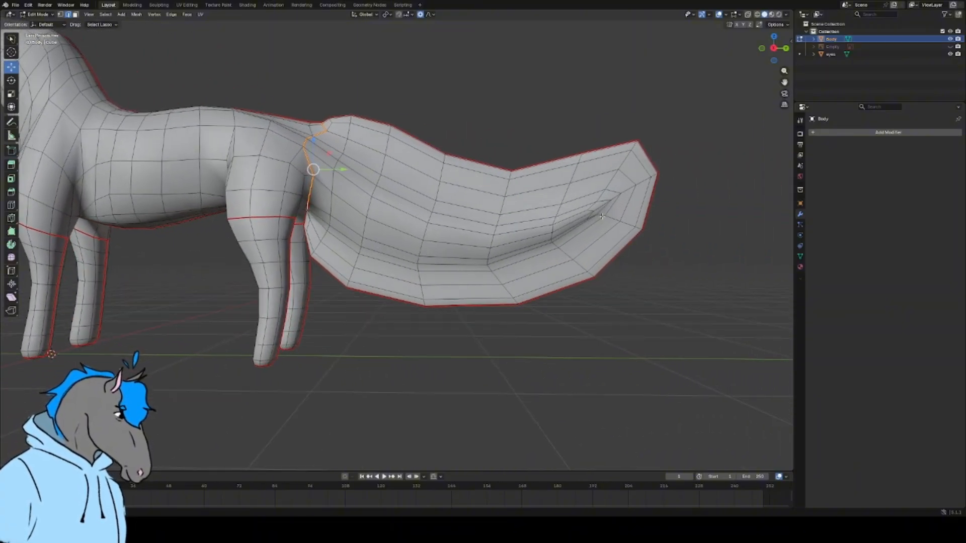
left_click(608, 202)
scroll(609, 203, "up", 3)
scroll(654, 186, "down", 2)
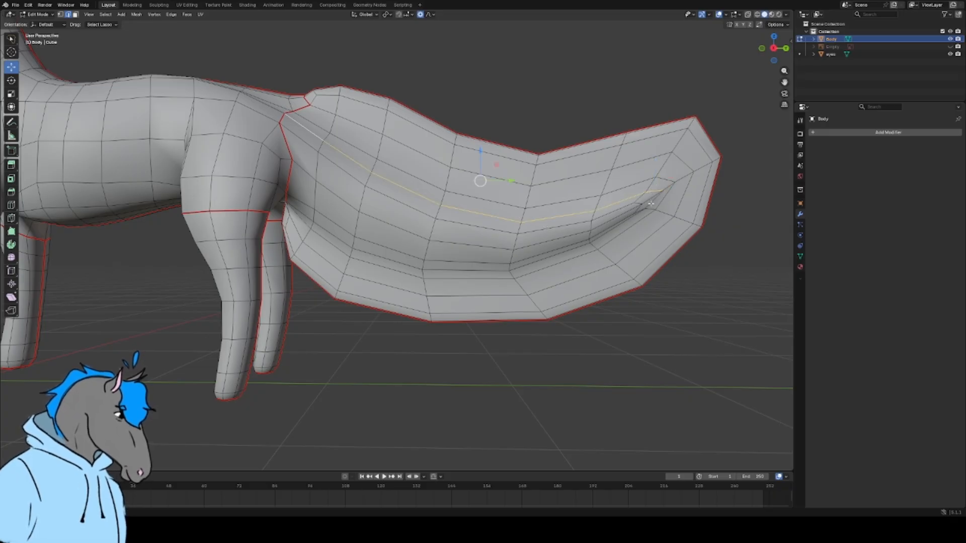
left_click(308, 217, "ctrl")
middle_click_drag(316, 220, 333, 194)
right_click(334, 194)
left_click(334, 194)
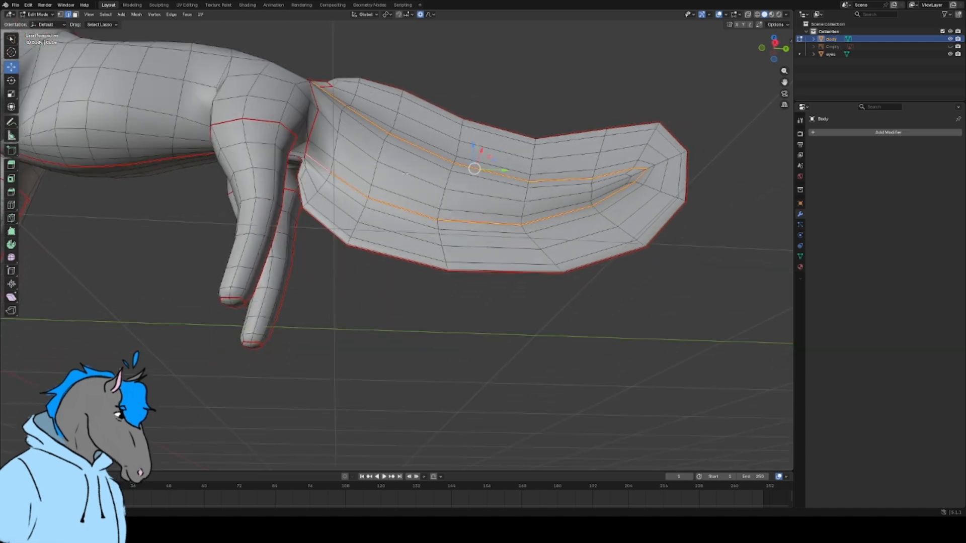
- Mark the matching upper and lower lengthwise edge paths on the opposite side of the tail as seams
middle_click_drag(412, 163, 227, 281)
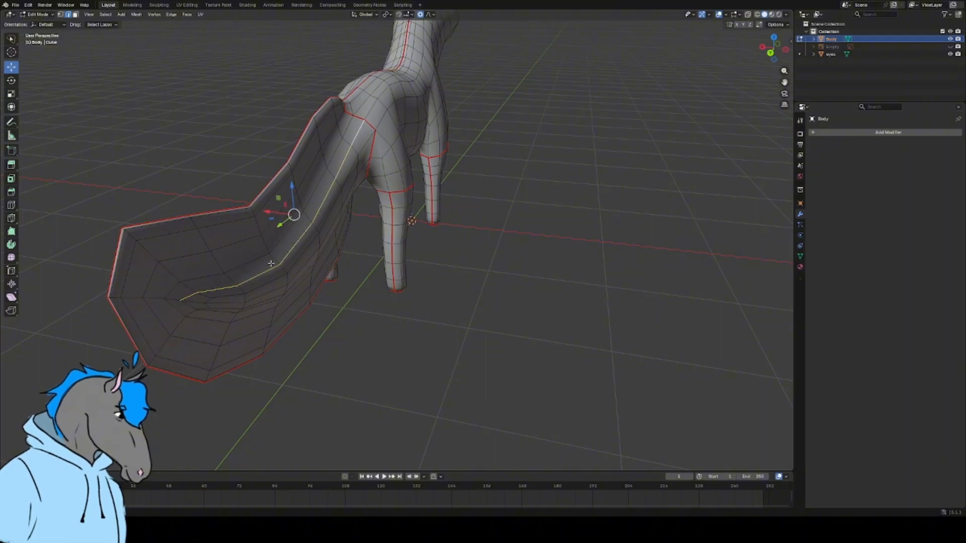
middle_click_drag(357, 150, 262, 259)
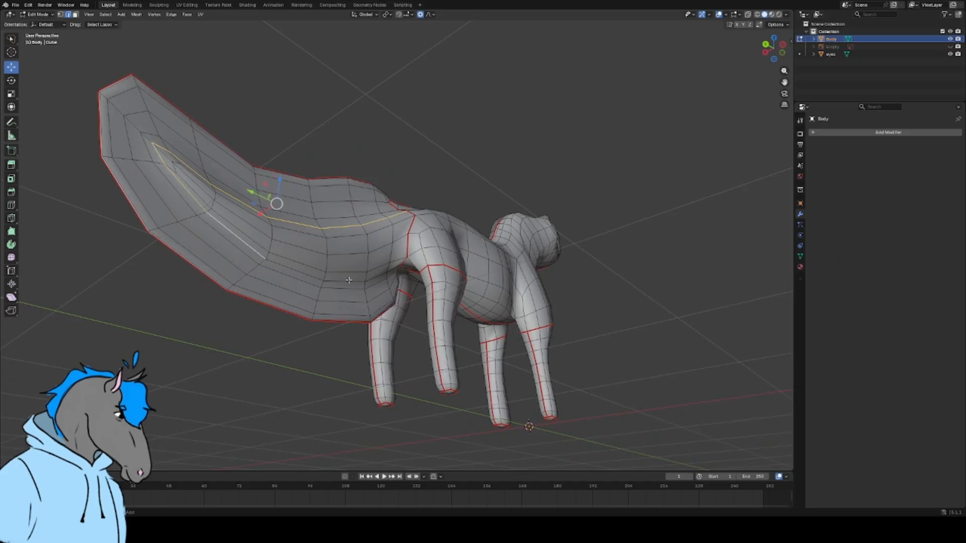
middle_click_drag(384, 265, 322, 261)
right_click(246, 196)
left_click(247, 195)
scroll(294, 154, "down", 6)
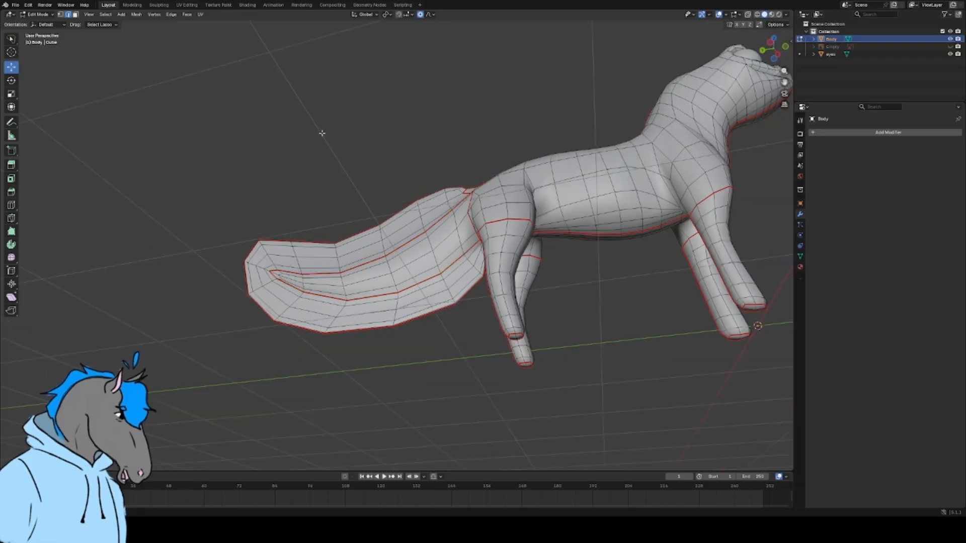
- Mark the edge loop around the neck behind the head as a seam and clear the selection
mouse_move(378, 158)
middle_mouse_down()
mouse_move(326, 142)
mouse_move(447, 156)
mouse_move(316, 157)
mouse_move(246, 145)
mouse_move(424, 167)
mouse_move(393, 161)
middle_mouse_up()
scroll(424, 167, "up", 4)
middle_click_drag(282, 220, 364, 175)
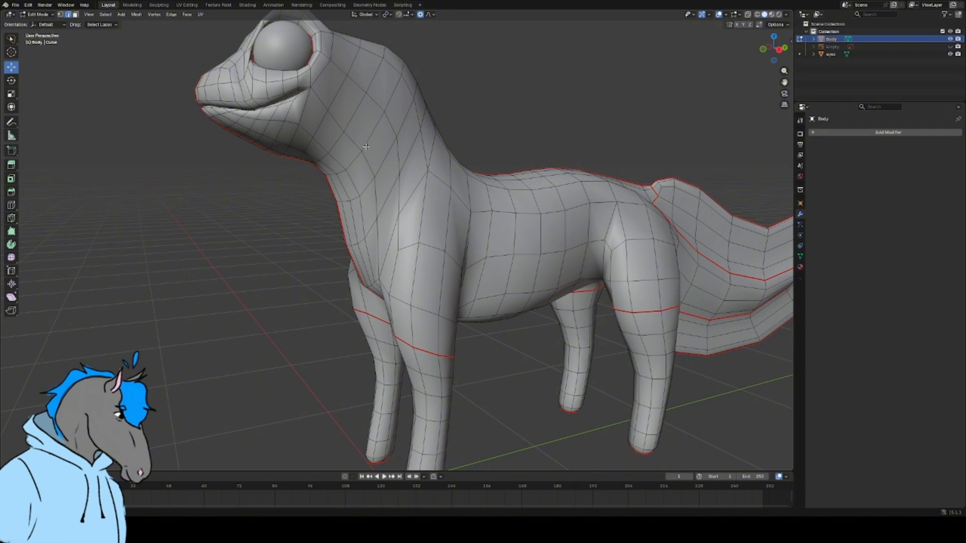
right_click(467, 111)
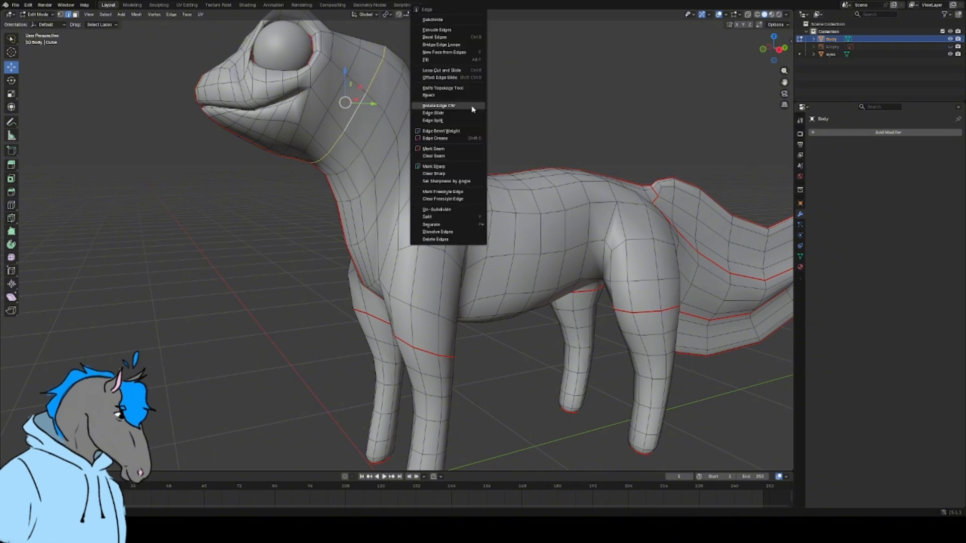
left_click(442, 147)
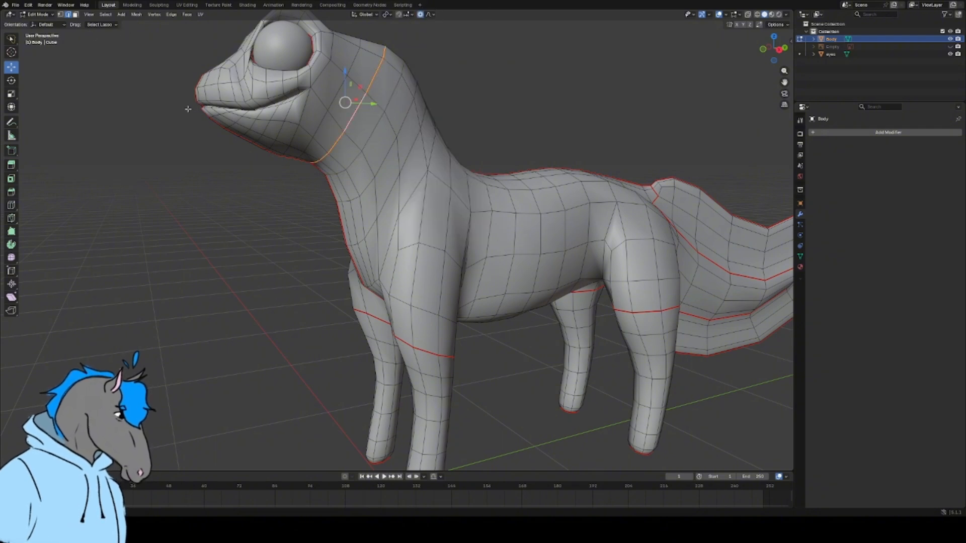
scroll(180, 107, "down", 3)
left_click(180, 196)
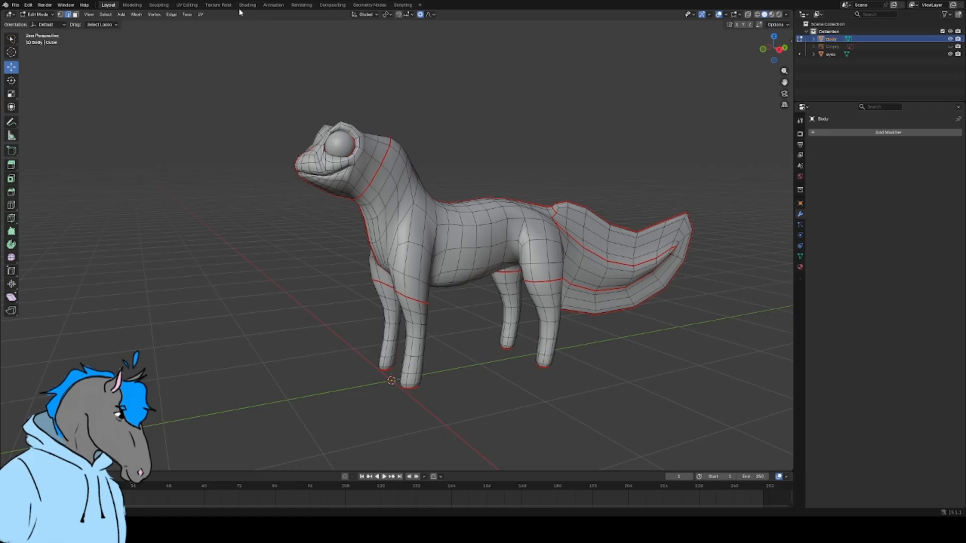
- Return the body to Object Mode and save the file
left_click(37, 14)
left_click(44, 24)
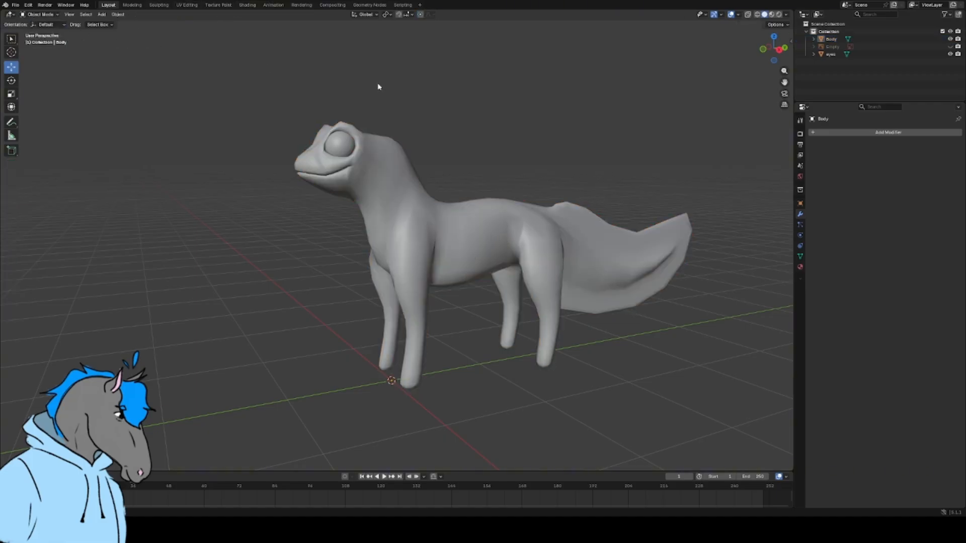
key("ctrl+s")
- Open the UV Editing workspace and unwrap the entire body mesh with the Angle Based method
left_click(179, 5)
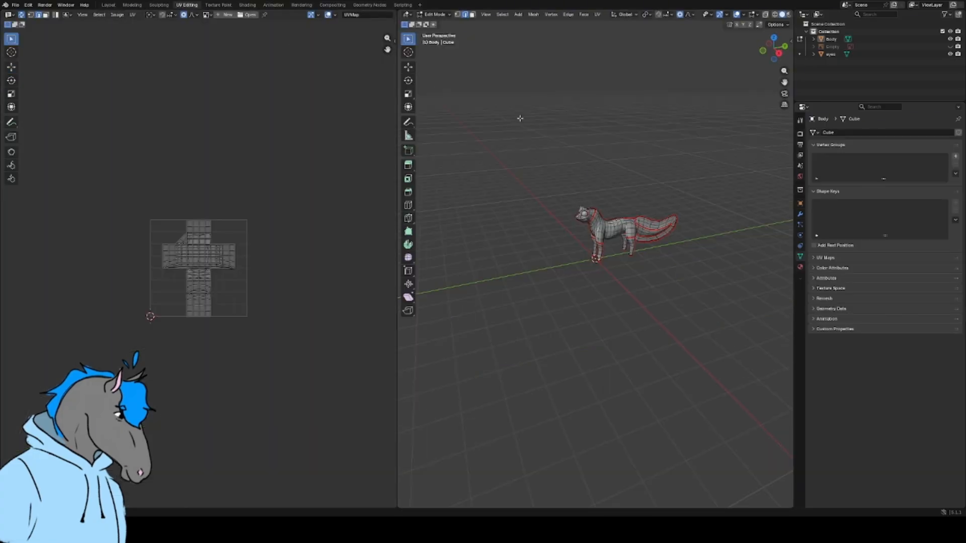
scroll(659, 157, "up", 3)
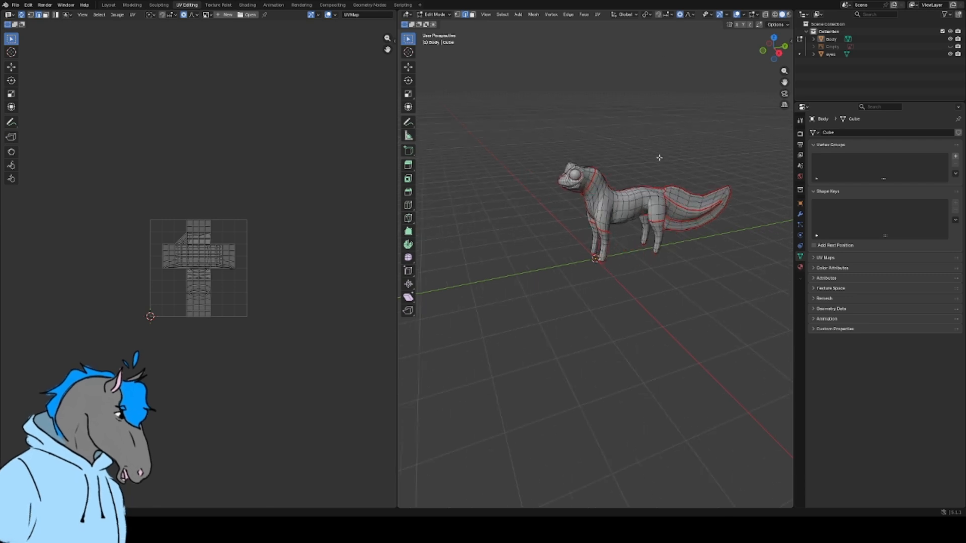
middle_click_drag(659, 158, 617, 220)
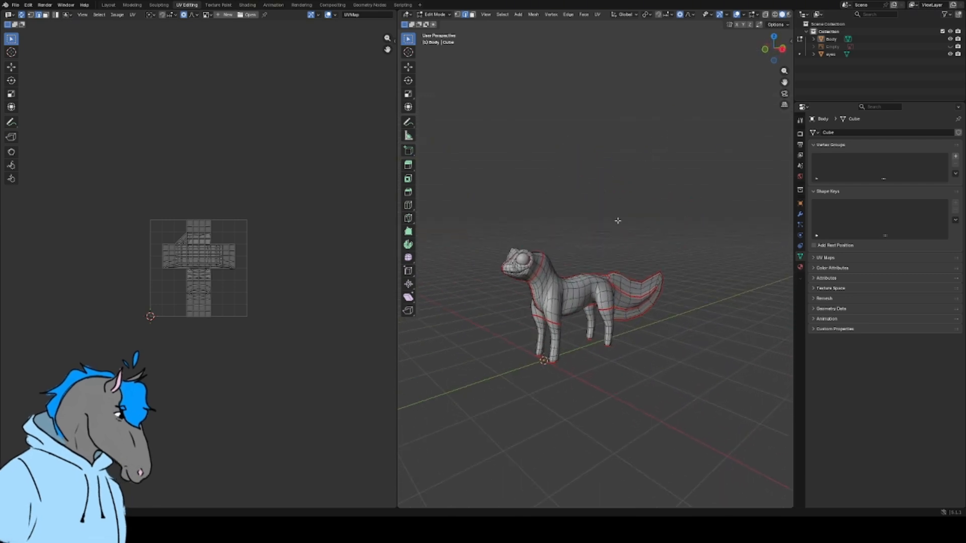
scroll(618, 221, "up", 3)
left_click(598, 14)
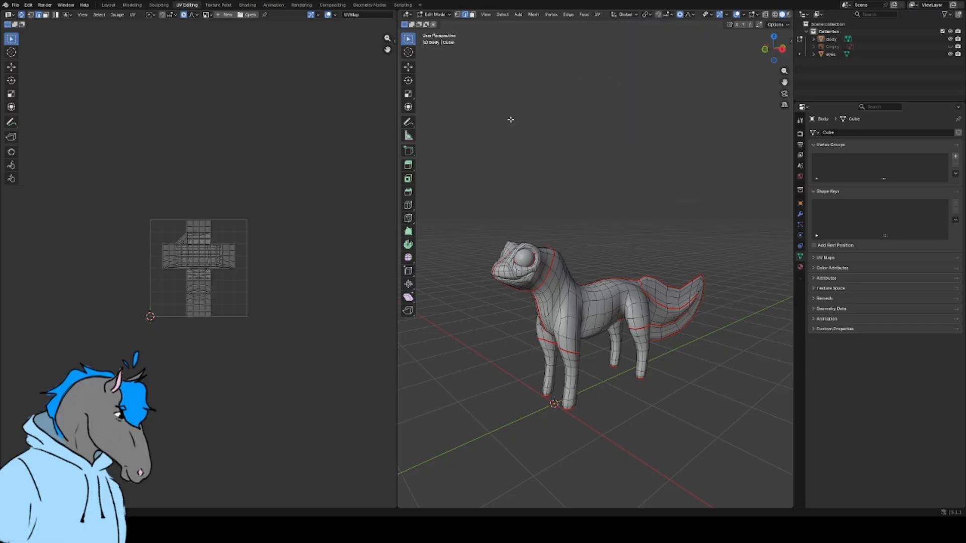
key("a")
key("u")
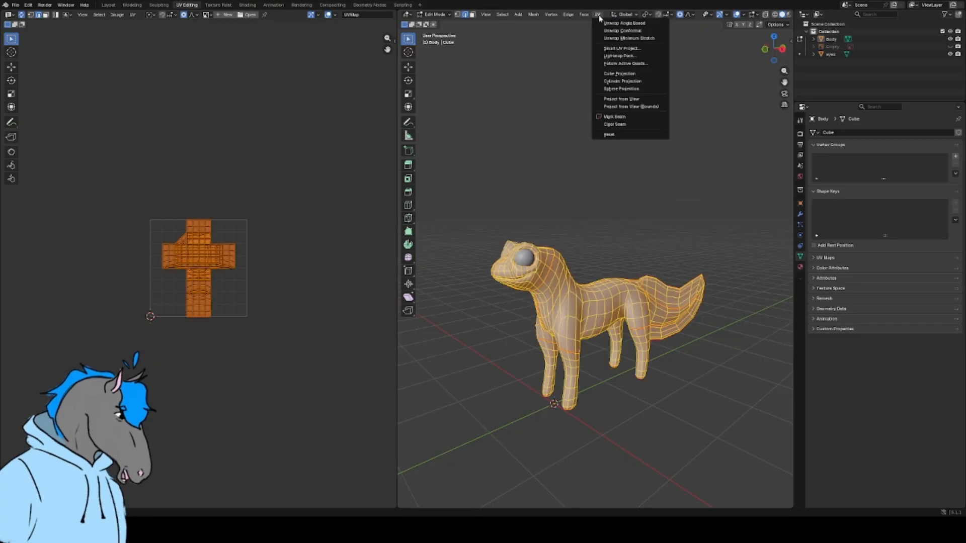
left_click(624, 23)
scroll(274, 299, "up", 4)
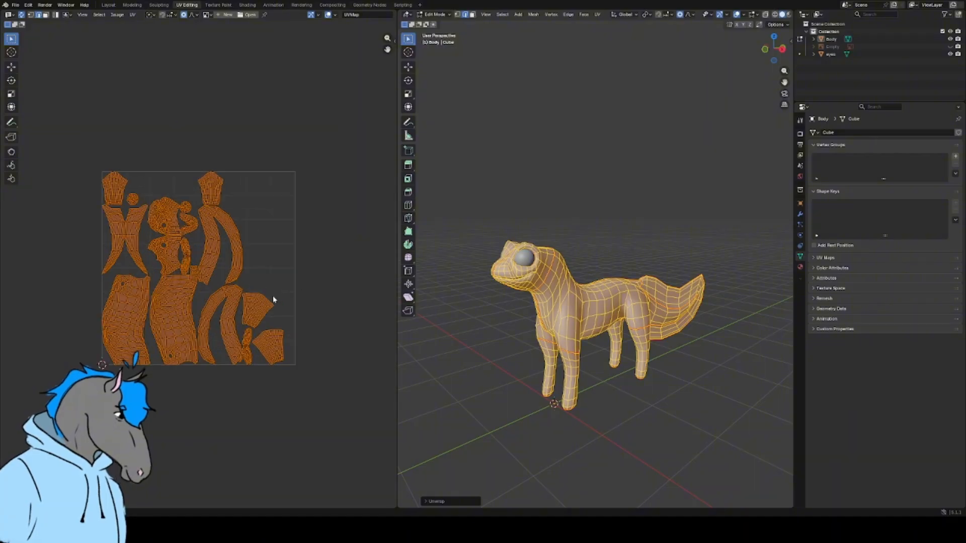
- Clear the UV selection and set the UV editor to vertex selection mode
middle_click_drag(283, 295, 300, 241)
key("alt+a")
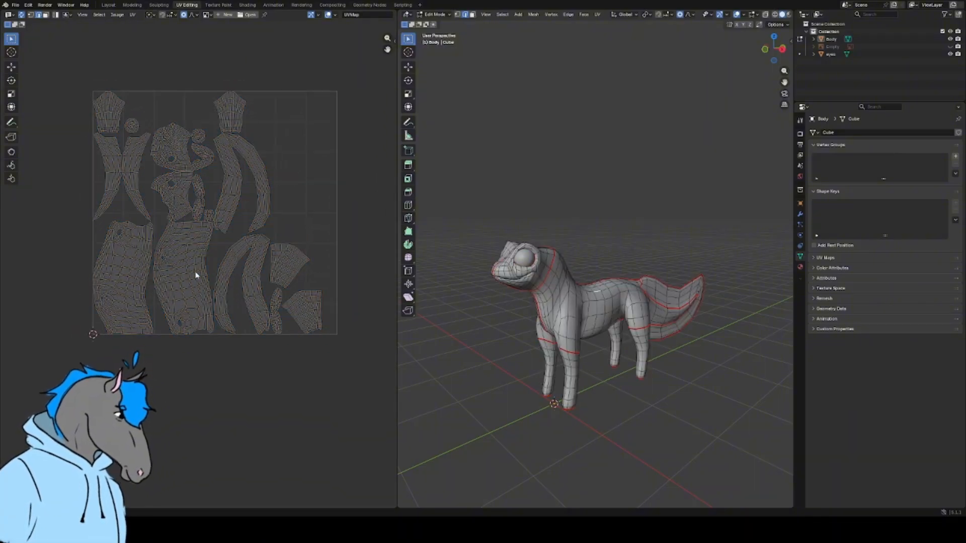
left_click(21, 25)
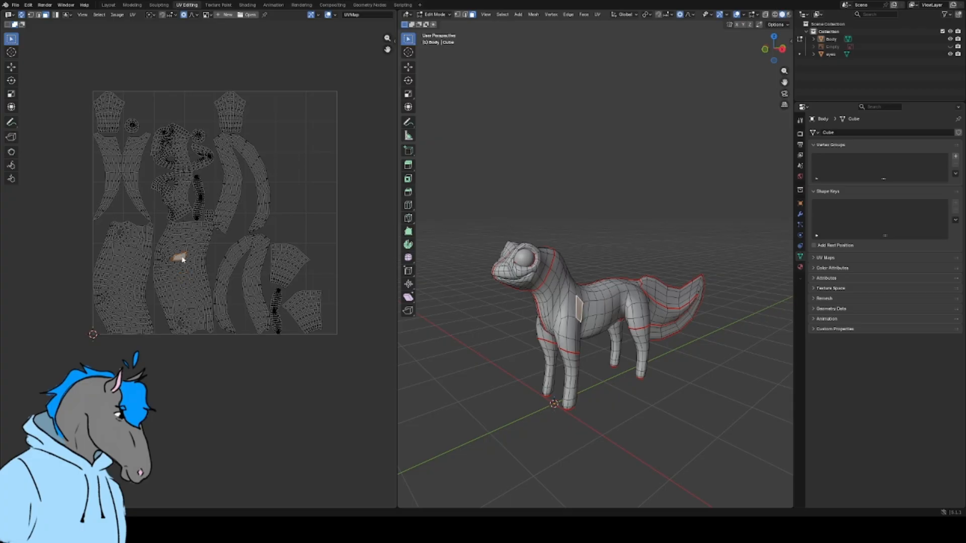
left_click(39, 16)
left_click(31, 15)
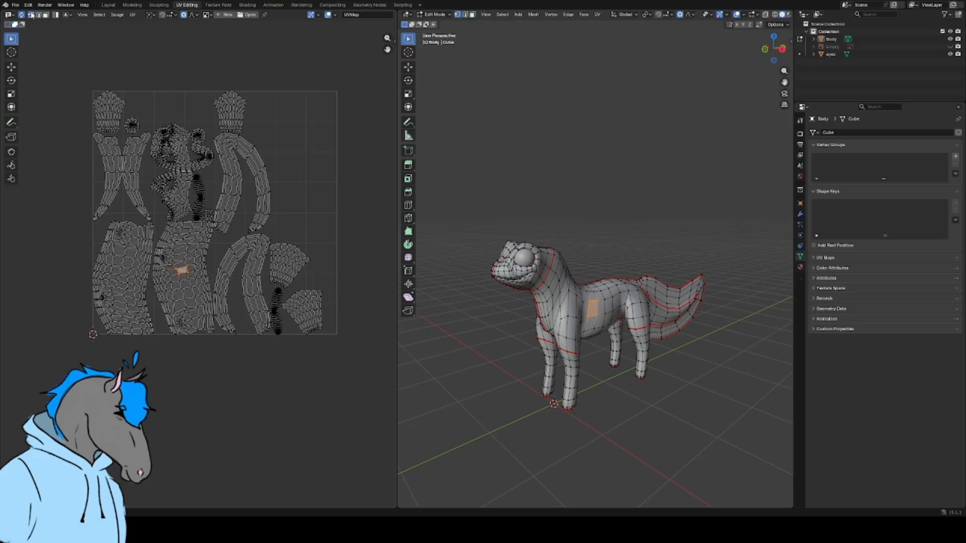
- Move the two large body-side islands out of the UV square, placing them side by side below it
left_click(189, 278)
key("l")
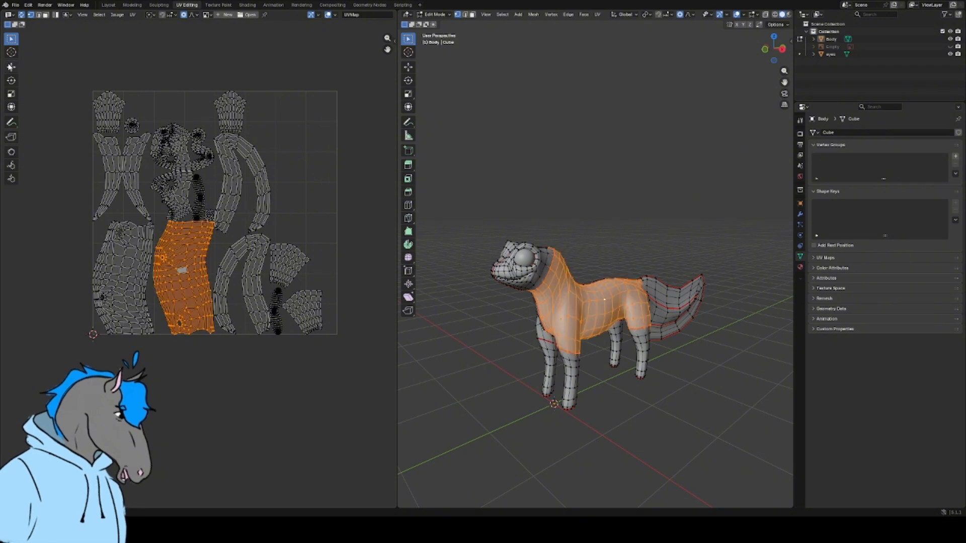
left_click(11, 66)
left_click_drag(183, 270, 197, 409)
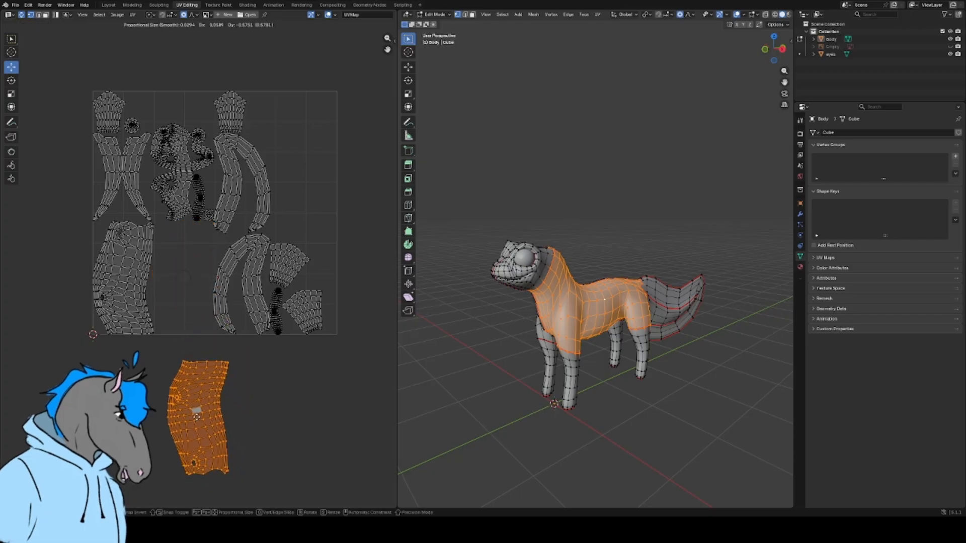
left_click(137, 278)
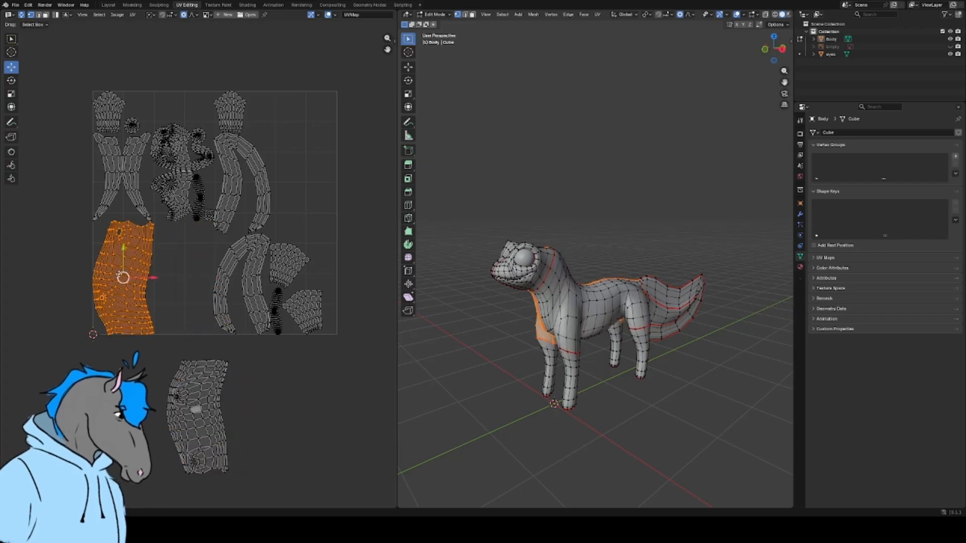
left_click_drag(137, 278, 148, 414)
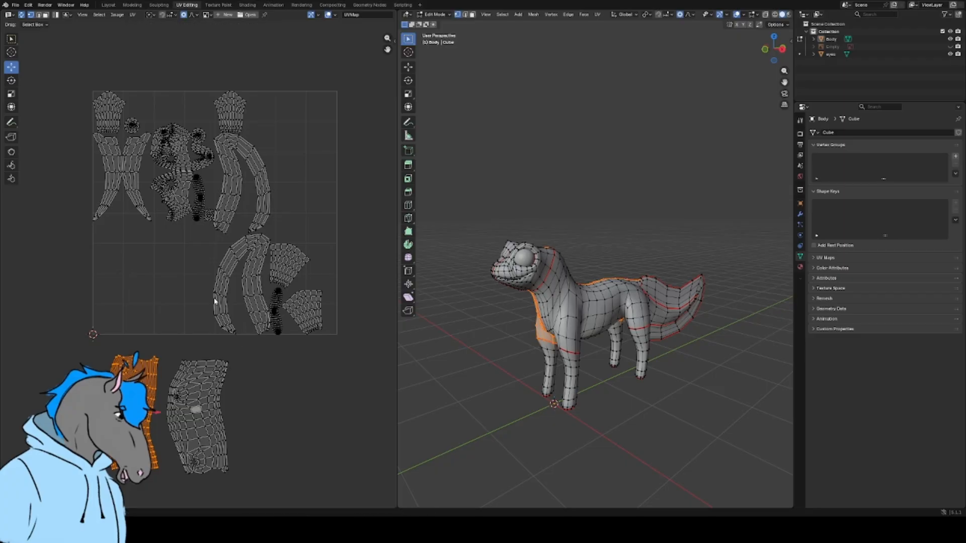
- Move the two arched tail islands below the UV square, placing them next to each other beside the body islands
left_click(239, 291, "shift")
left_click(288, 262, "shift")
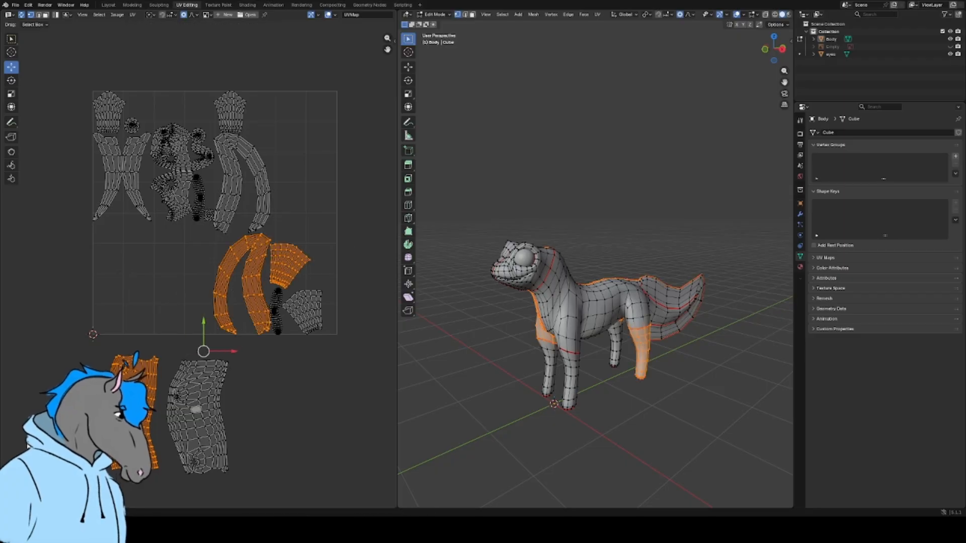
left_click(376, 298)
left_click(249, 275)
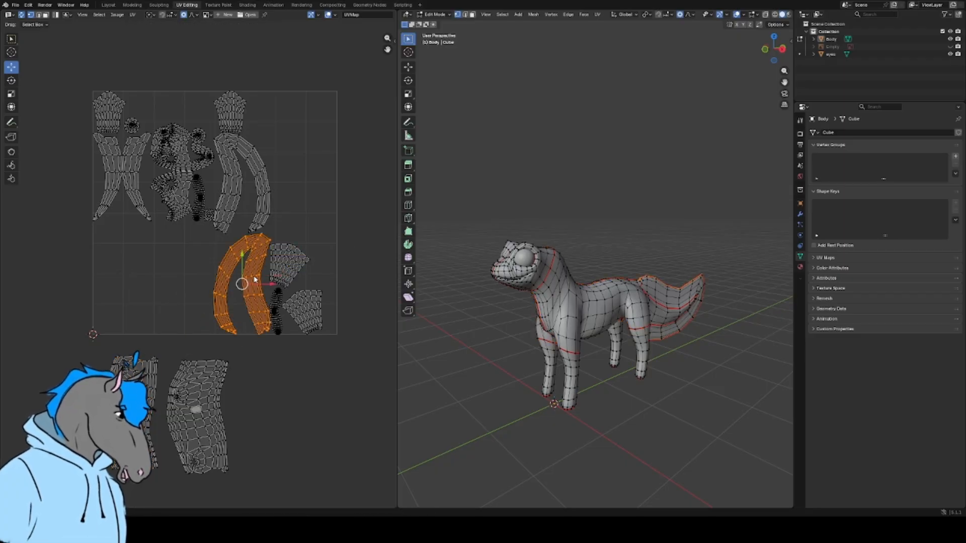
left_click_drag(249, 275, 289, 420)
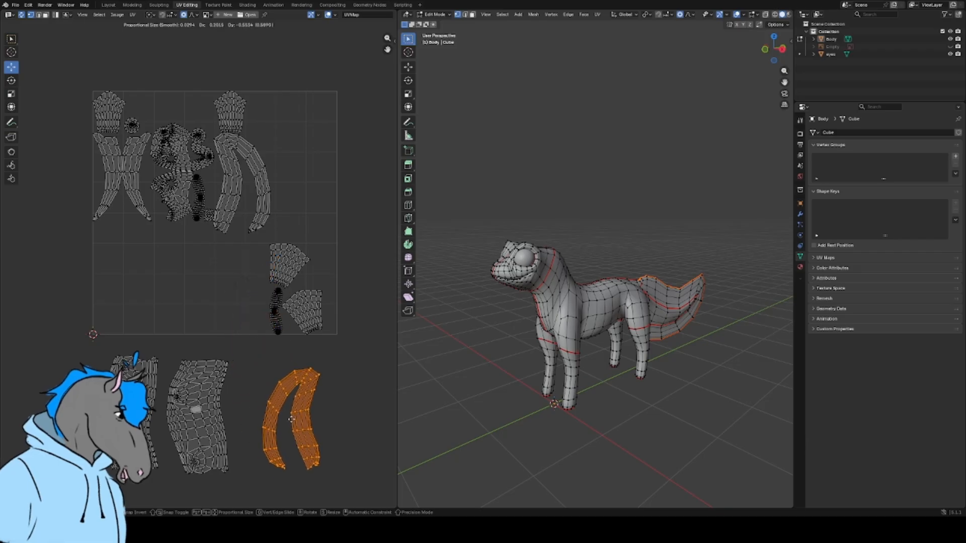
left_click(361, 302)
left_click(267, 193)
left_click_drag(242, 181, 354, 419)
left_click(354, 418)
left_click(357, 319)
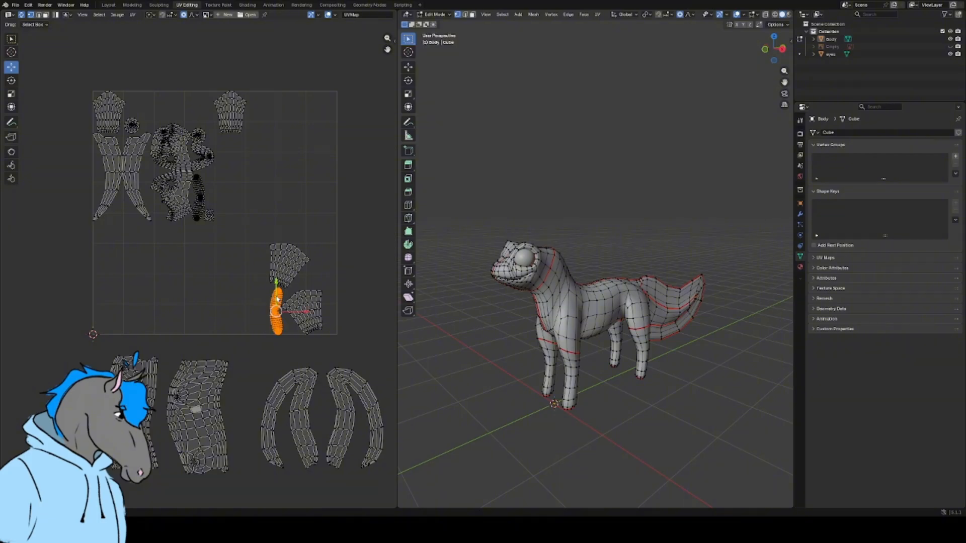
- Move the two narrow, dense islands out to the left of the UV square, side by side
left_click_drag(275, 311, 59, 284)
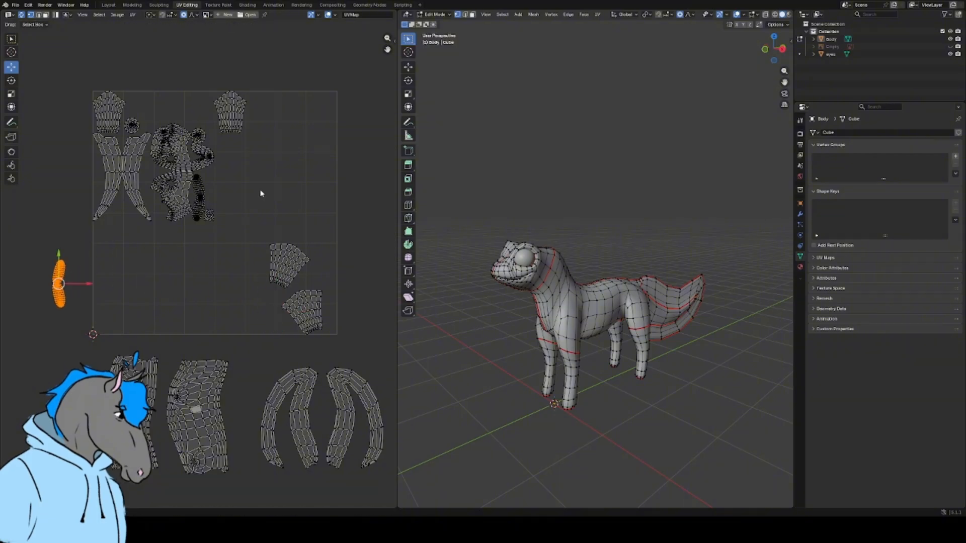
left_click_drag(198, 197, 129, 246)
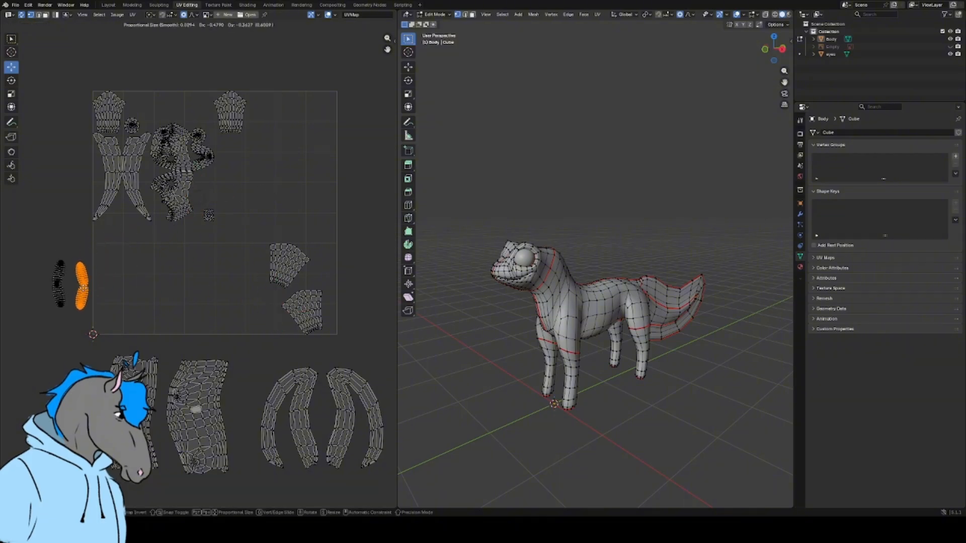
left_click_drag(81, 285, 80, 282)
- Examine the inside of the head mesh to locate the faces belonging to the selected narrow island
middle_click_drag(468, 250, 524, 249)
scroll(589, 266, "up", 5)
scroll(595, 267, "up", 8)
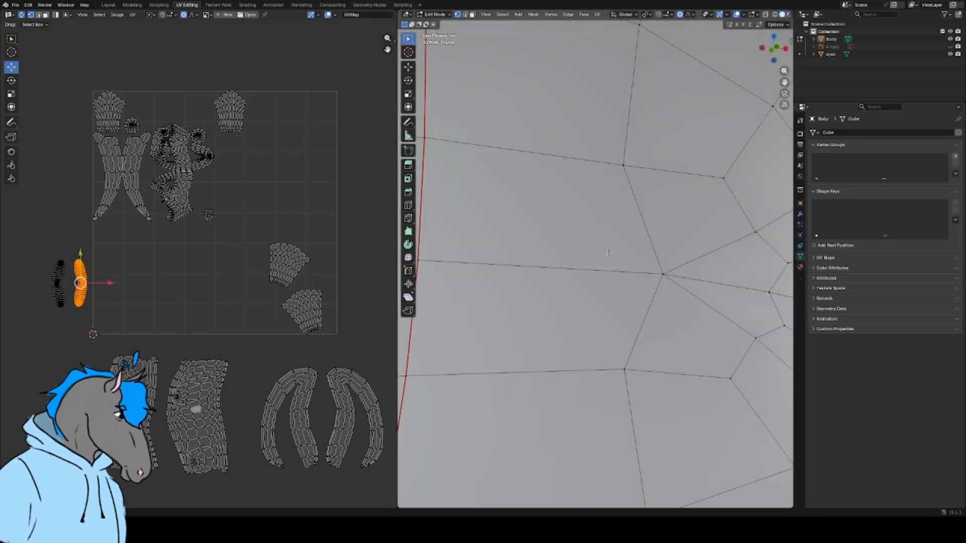
scroll(606, 255, "down", 6)
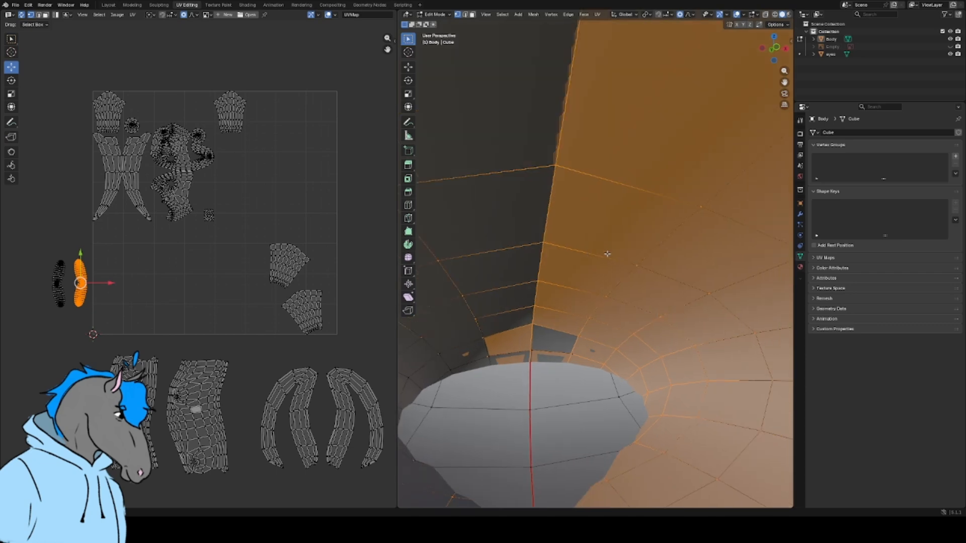
scroll(604, 254, "up", 4)
scroll(605, 254, "down", 6)
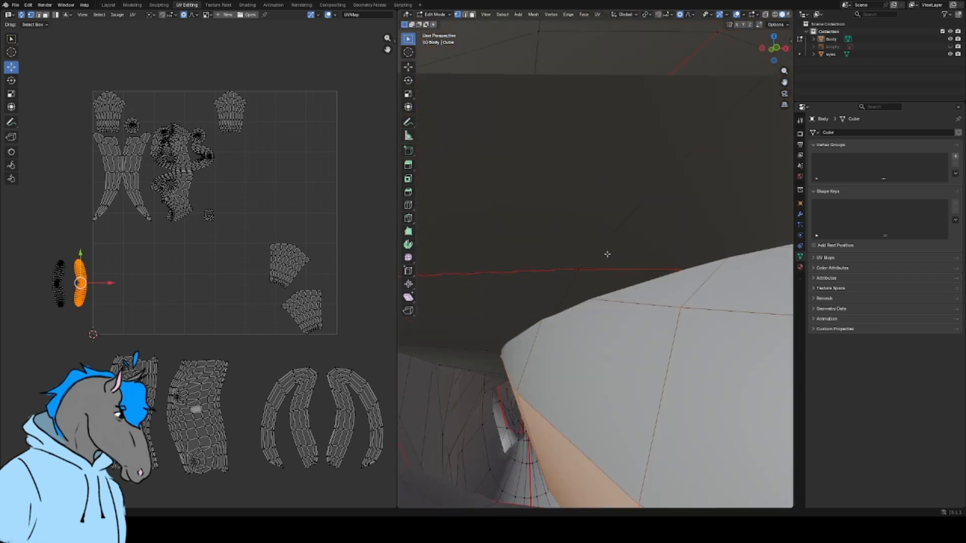
scroll(606, 253, "down", 6)
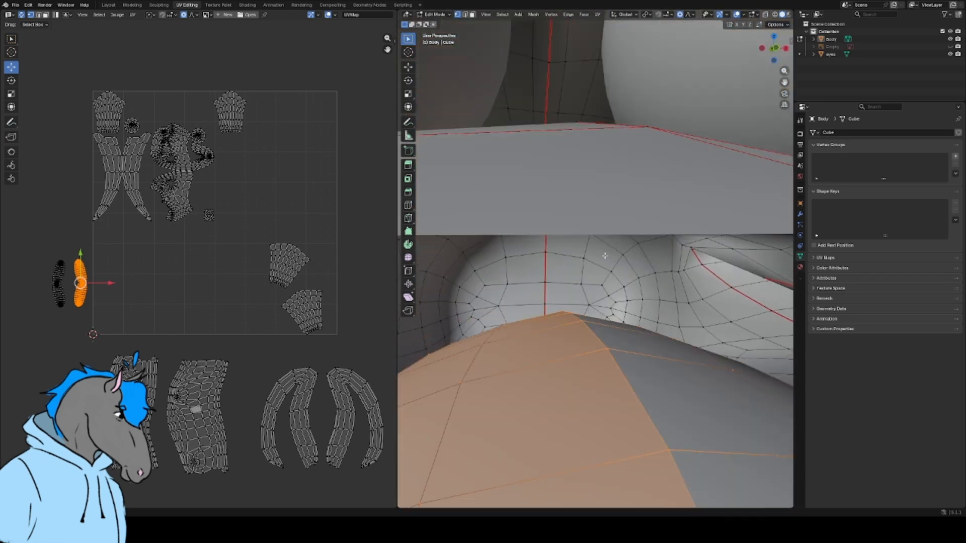
scroll(604, 253, "down", 8)
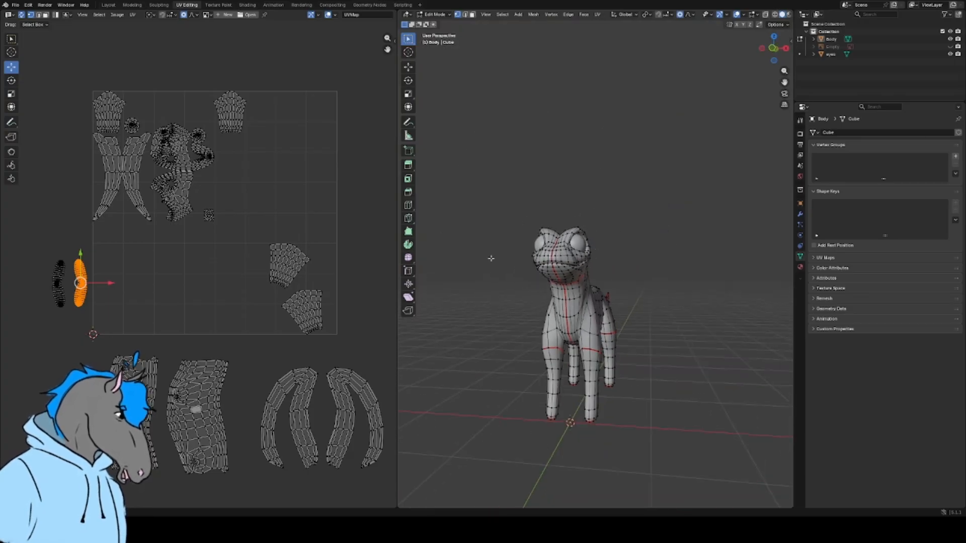
- Nudge the selected narrow island toward its twin and delete its faces from inside the head mesh
key("g")
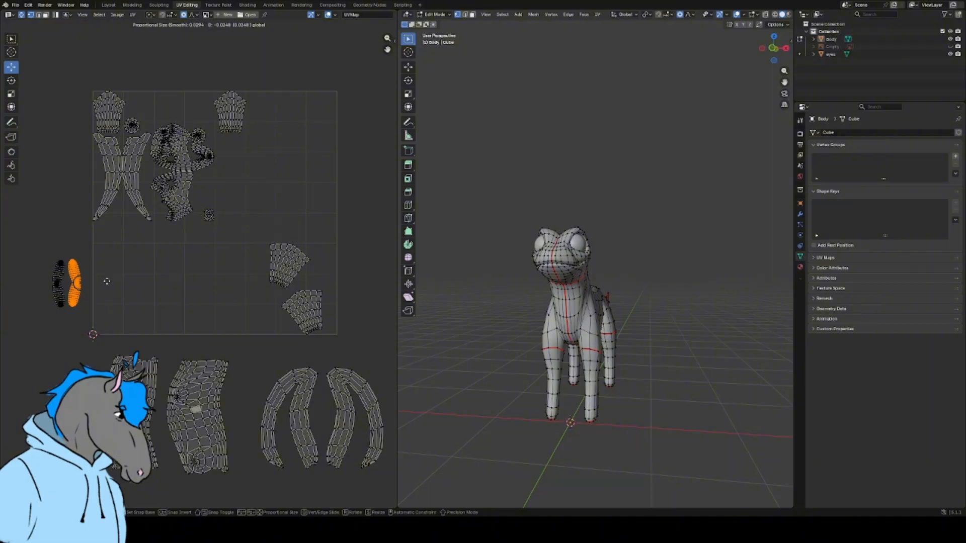
left_click(107, 281)
scroll(556, 279, "up", 10)
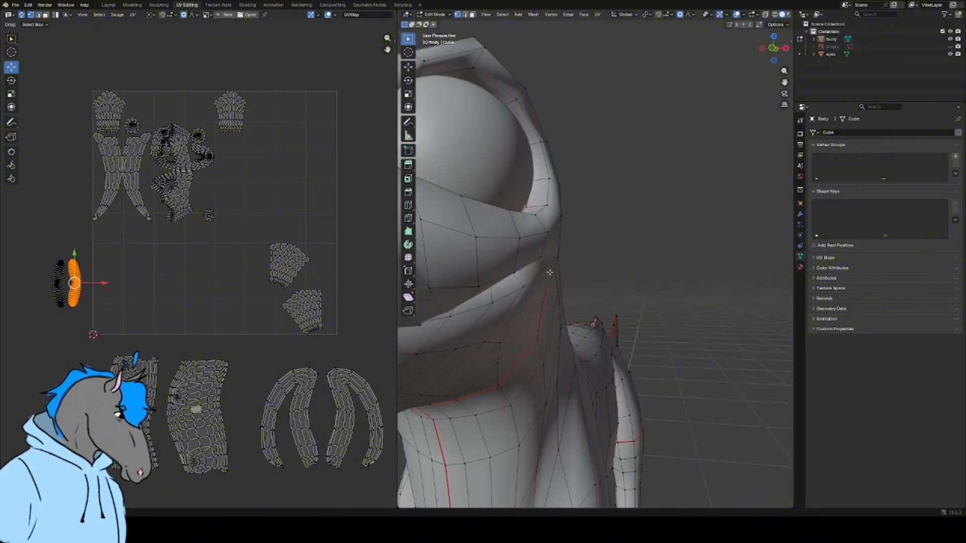
scroll(556, 279, "down", 6)
scroll(560, 277, "up", 6)
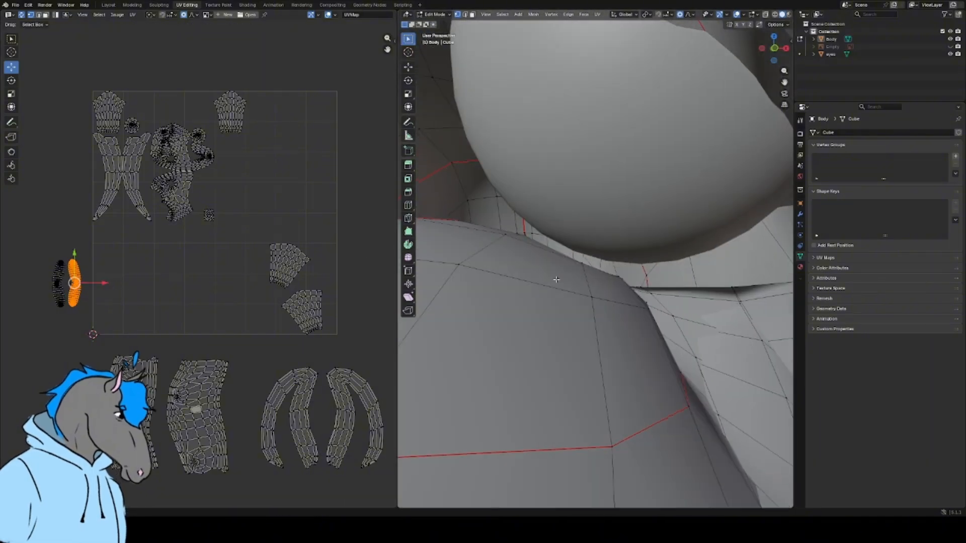
scroll(560, 275, "down", 2)
key("x")
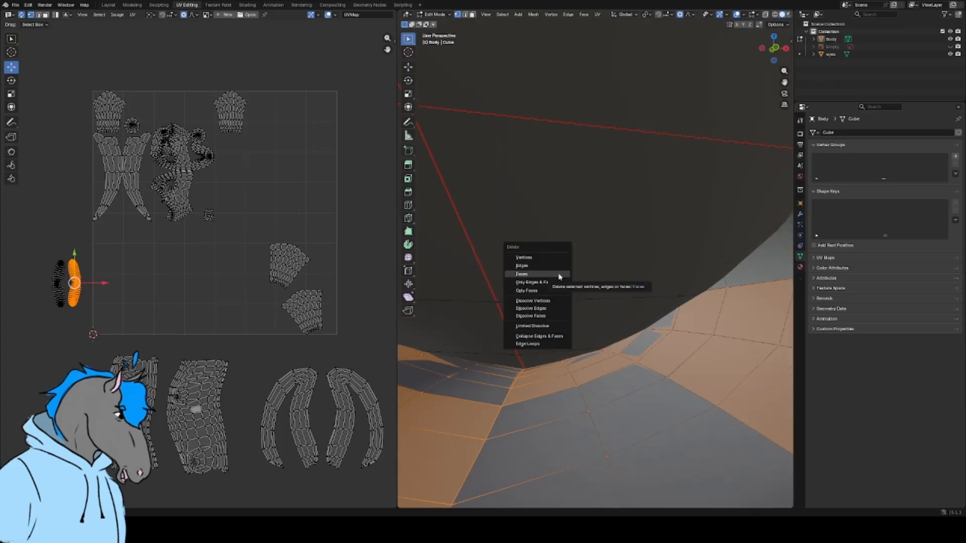
left_click(559, 275)
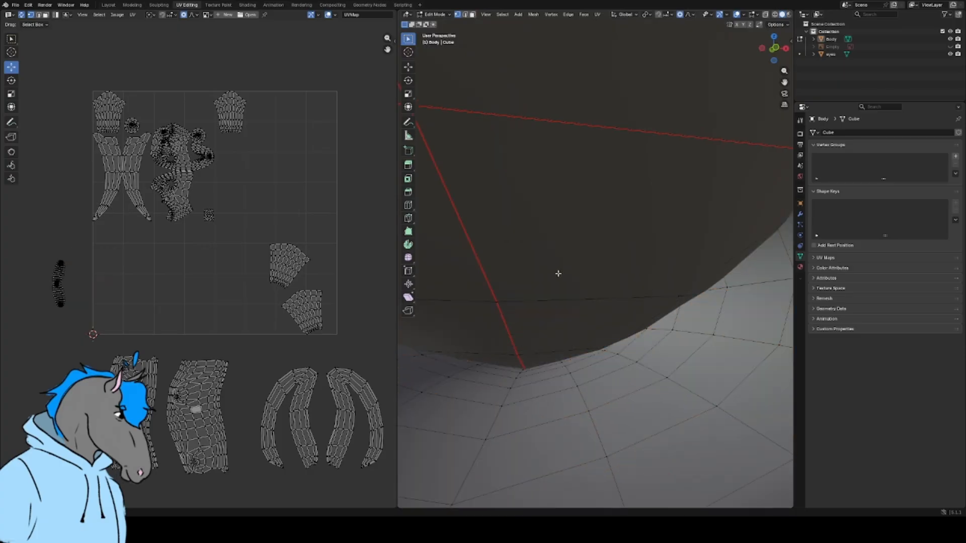
- Move the two fan-shaped hind-leg islands out to the right of the UV square, one above the other
scroll(559, 275, "down", 3)
scroll(561, 276, "up", 3)
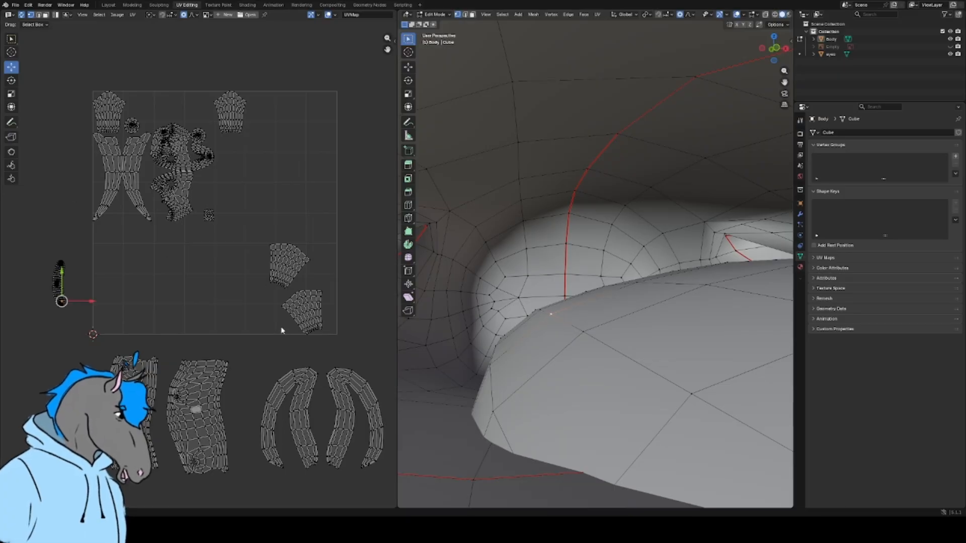
key("alt+a")
left_click(310, 300)
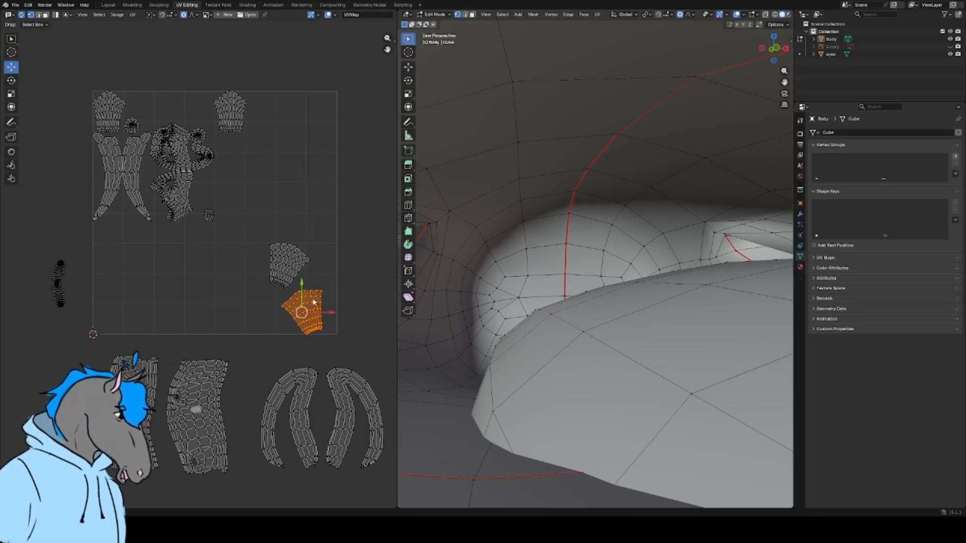
key("g")
left_click(371, 306)
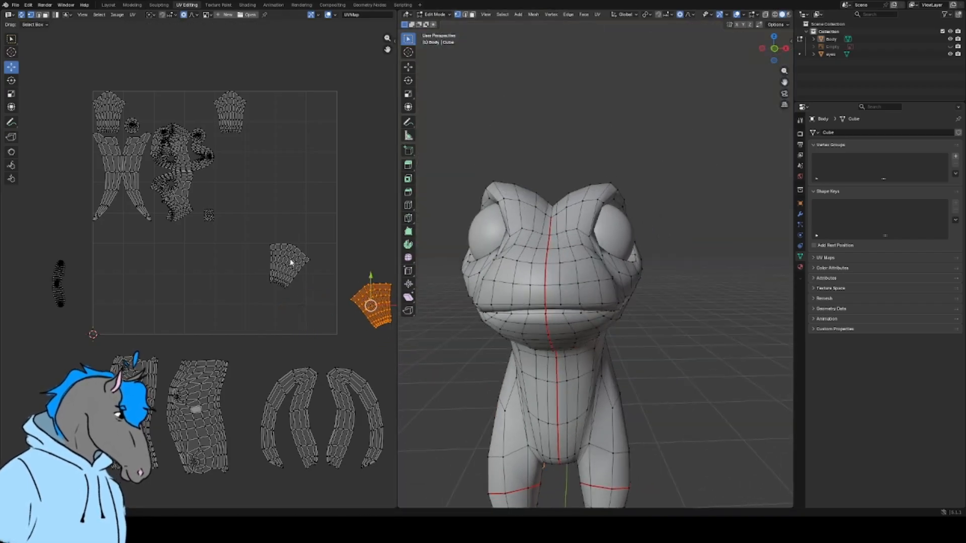
key("l")
key("alt+a")
key("l")
key("g")
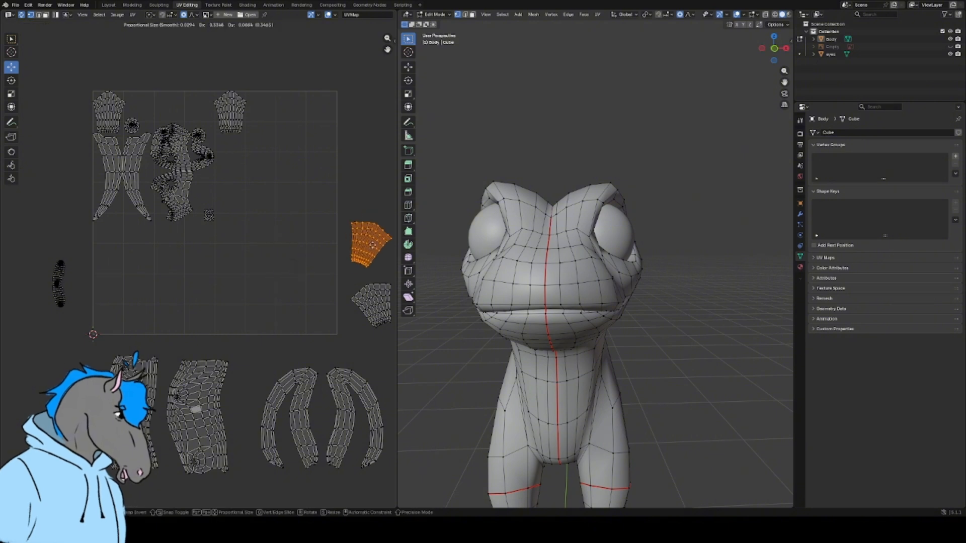
left_click(366, 250)
- Stack the two front-leg islands above the hind-leg islands, to the right of the UV square
key("l")
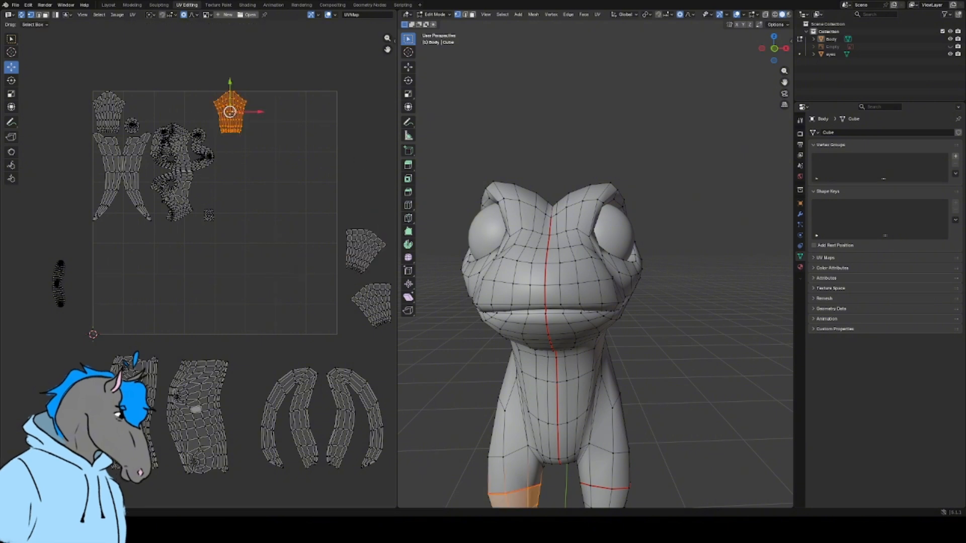
key("g")
left_click(386, 150)
key("alt+a")
key("l")
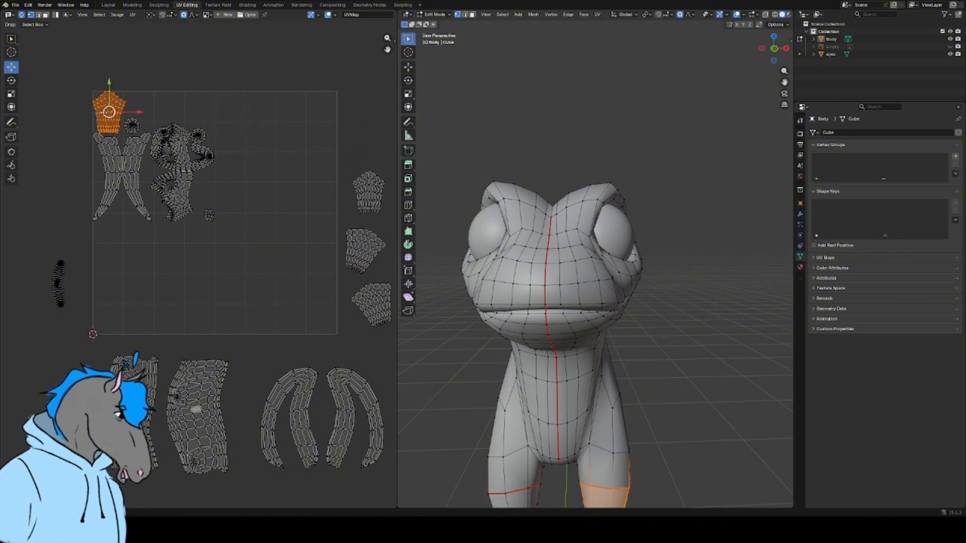
key("g")
left_click(368, 135)
key("alt+a")
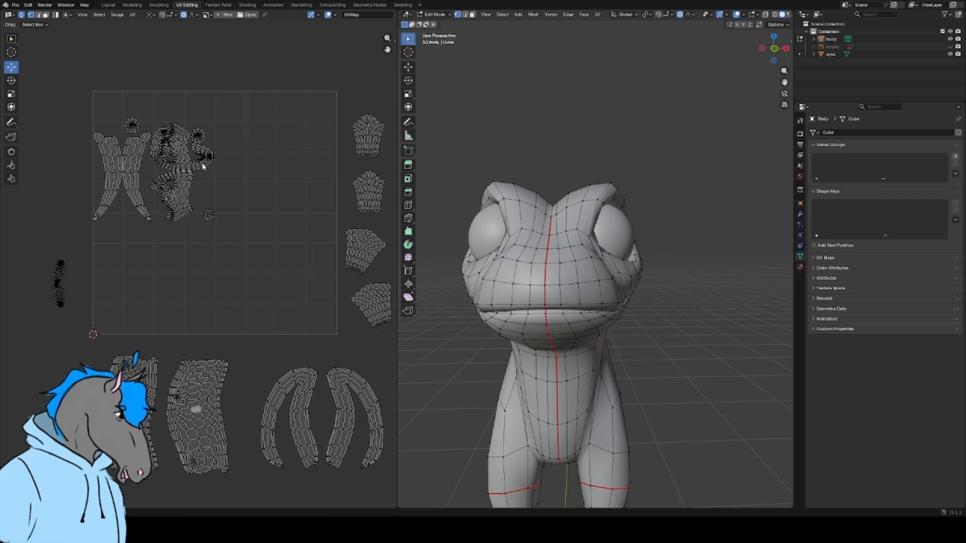
- Move the two crescent-shaped islands left of the UV square and the small curved island above its upper-right corner
key("g")
left_click(58, 89)
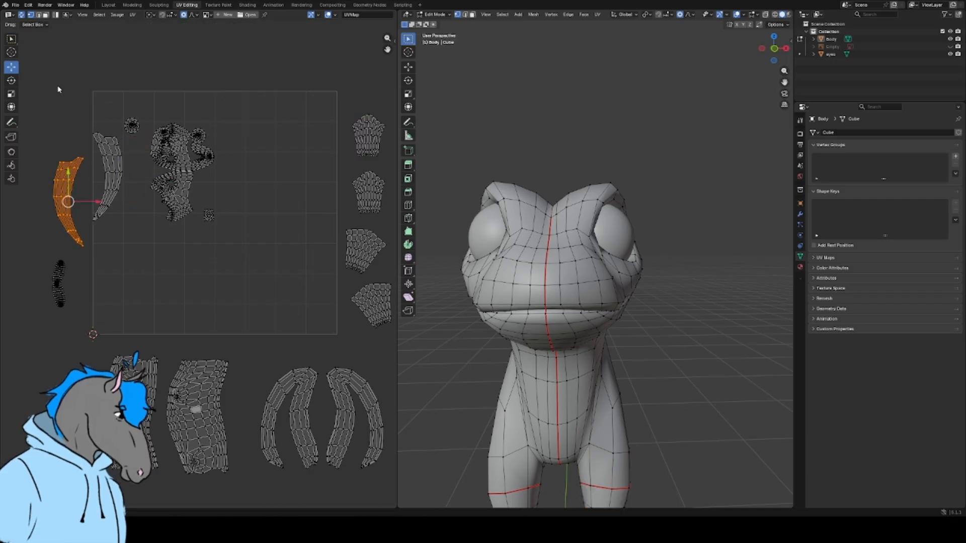
left_click(72, 97)
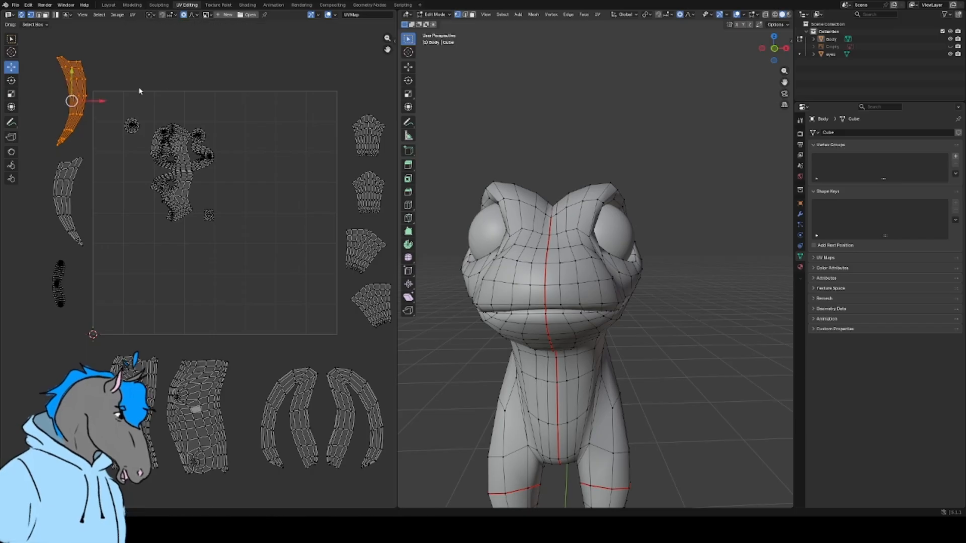
key("alt+a")
key("l")
key("g")
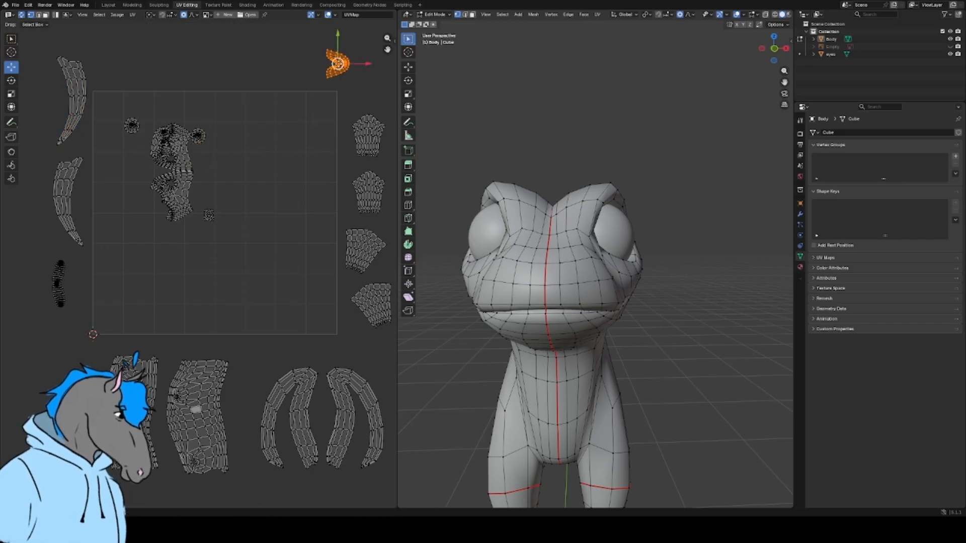
left_click(340, 63)
- Move the two head-half islands above the UV square, next to each other, and clear the island selection
key("alt+a")
key("l")
key("g")
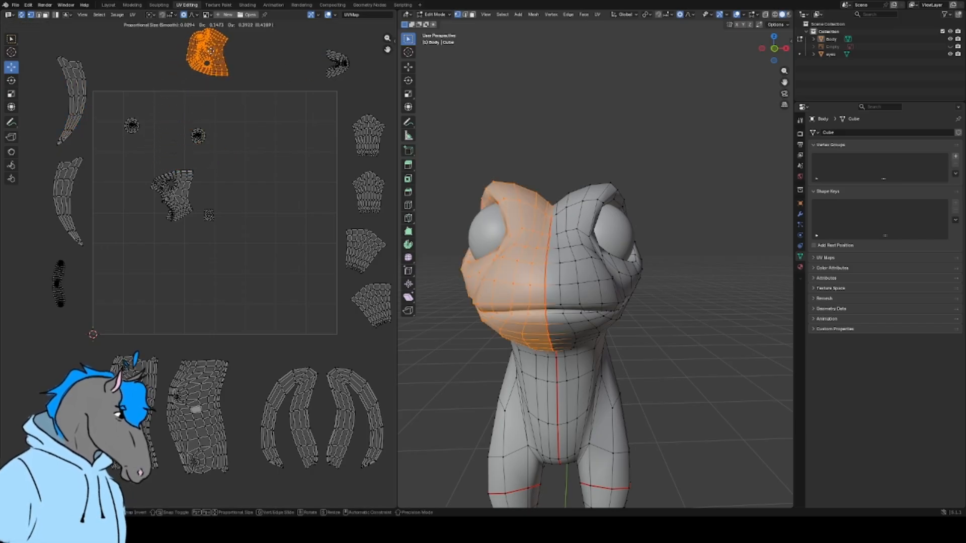
left_click(206, 50)
key("alt+a")
key("l")
key("g")
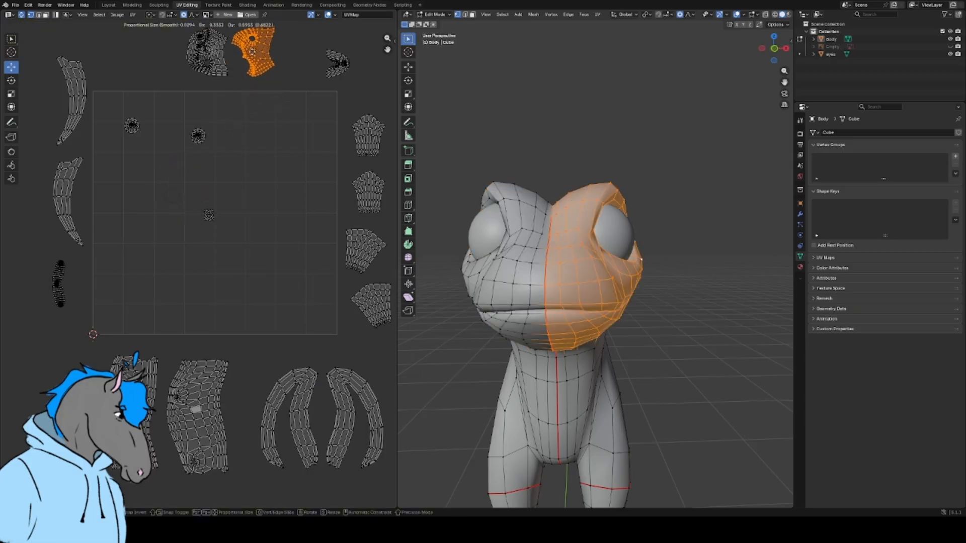
left_click(262, 51)
left_click(169, 72)
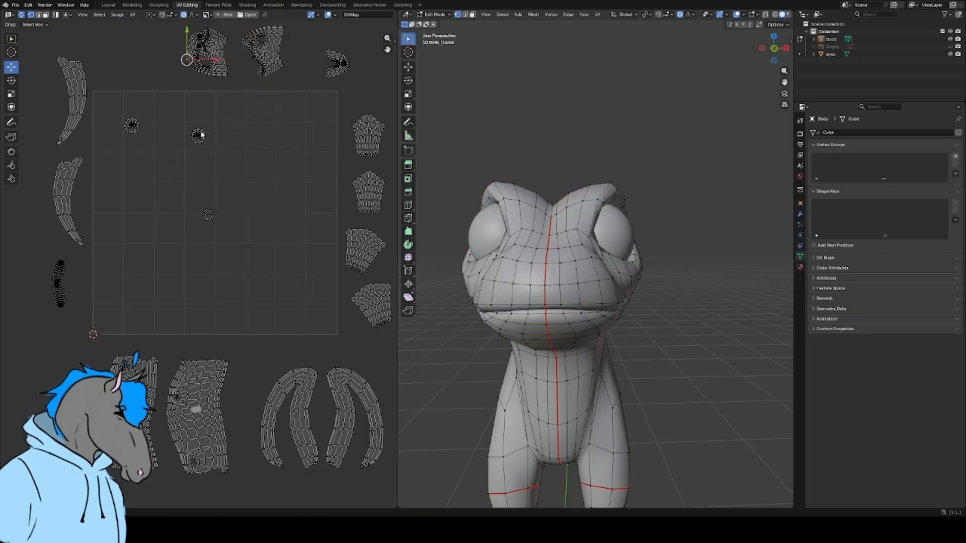
- Move the small round island near the square's upper middle above the UV square, left of the head islands
mouse_move(527, 192)
middle_mouse_down()
mouse_move(521, 135)
mouse_move(537, 101)
mouse_move(674, 183)
mouse_move(543, 198)
middle_mouse_up()
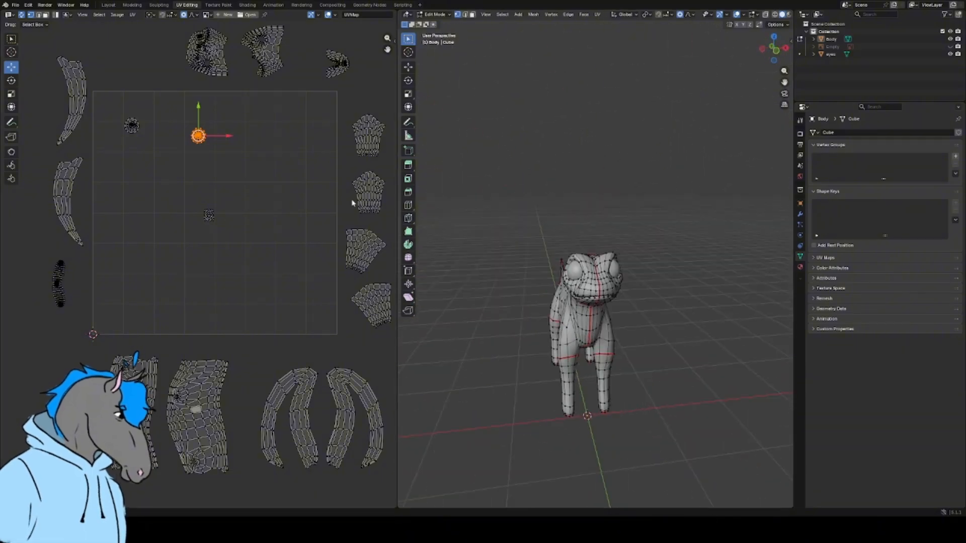
scroll(579, 203, "up", 4)
mouse_move(639, 211)
middle_mouse_down()
mouse_move(599, 214)
mouse_move(649, 209)
middle_mouse_up()
scroll(604, 206, "down", 4)
left_click_drag(198, 135, 144, 60)
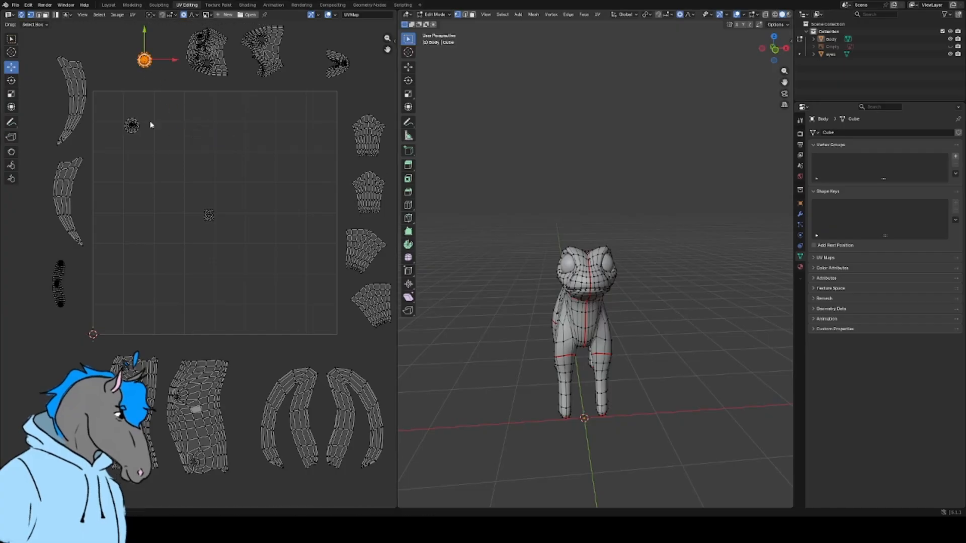
- Move the remaining small round island above the UV square beside its twin, and the tiny foot-sole islands outside its lower-left corner
left_click_drag(132, 125, 122, 58)
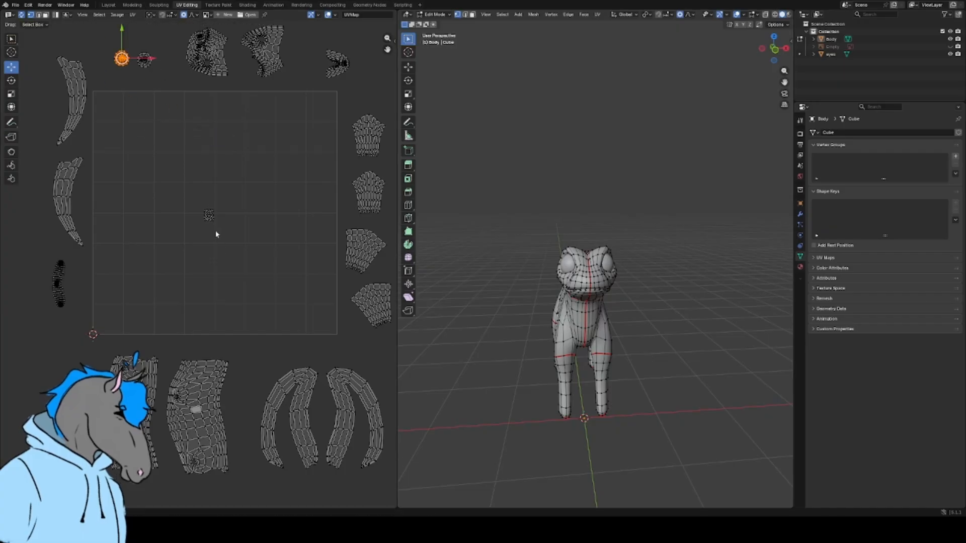
scroll(220, 228, "up", 3)
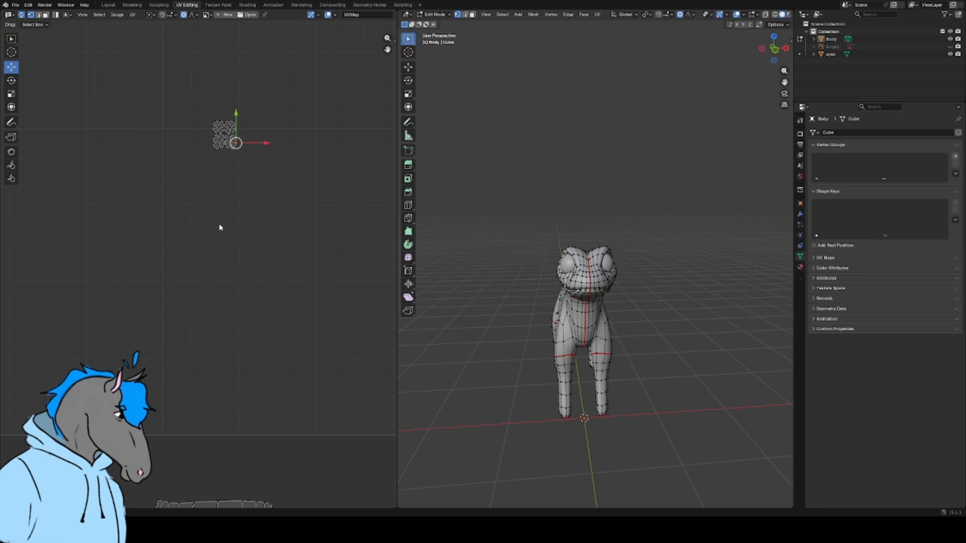
scroll(234, 140, "down", 4)
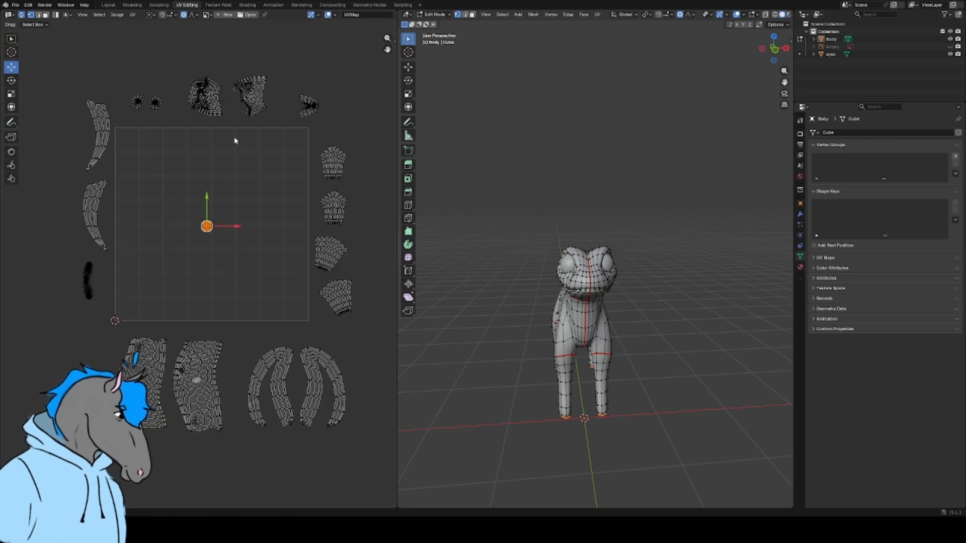
left_click_drag(206, 226, 80, 350)
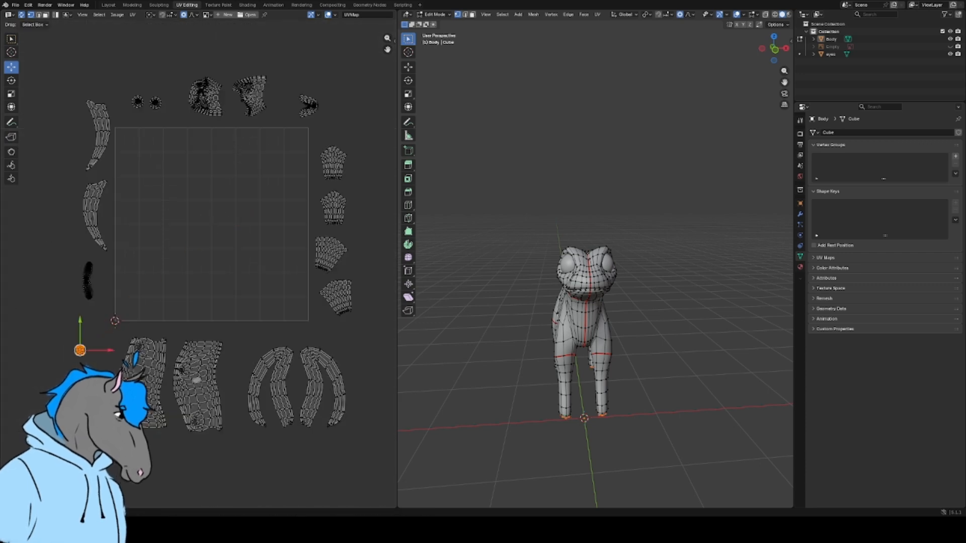
- Move the two large torso islands side by side into the lower-left part of the UV square
left_click(152, 375)
left_click_drag(145, 381, 147, 265)
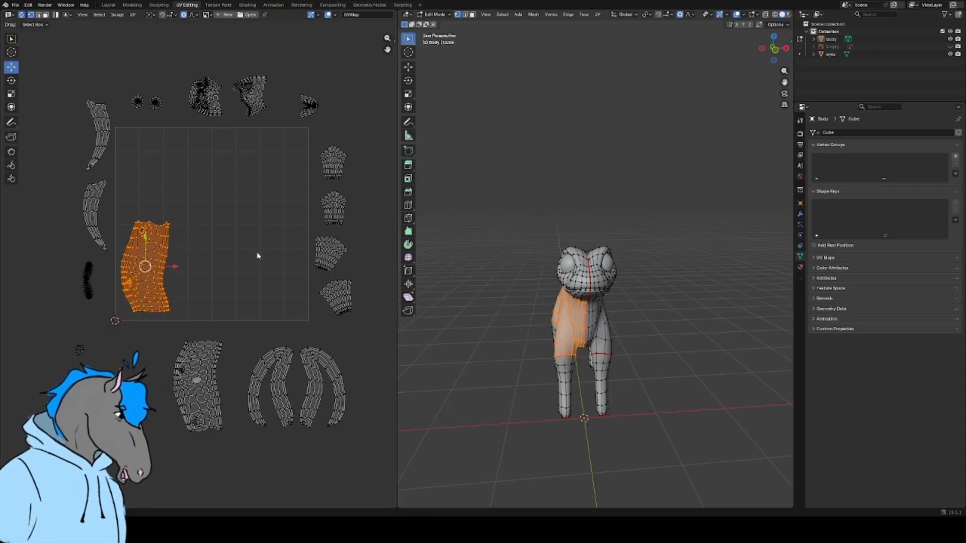
left_click(241, 297)
key("l")
left_click_drag(196, 386, 197, 266)
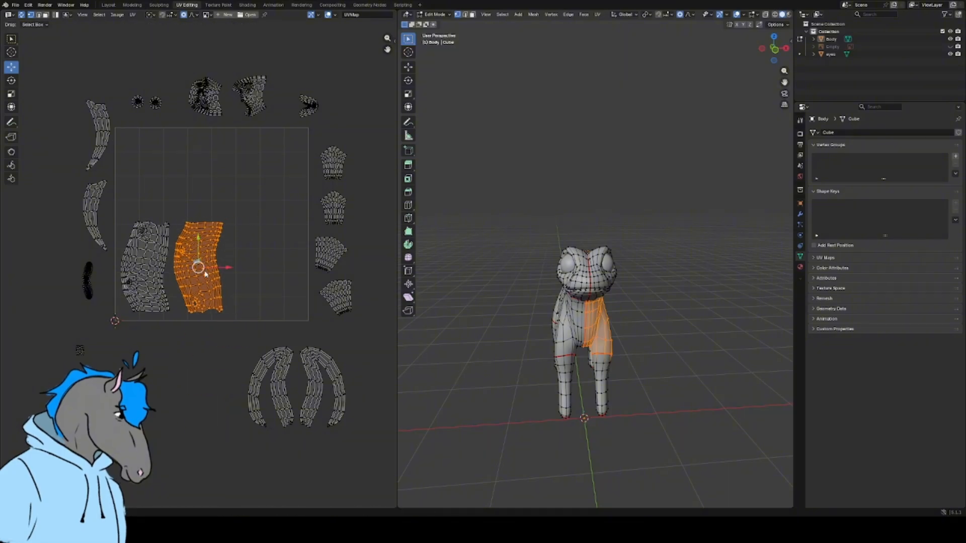
- Move the two arch-shaped islands into the UV square's lower-right part and scale them down to fit beside the torso islands
left_click(183, 420)
key("l")
key("l")
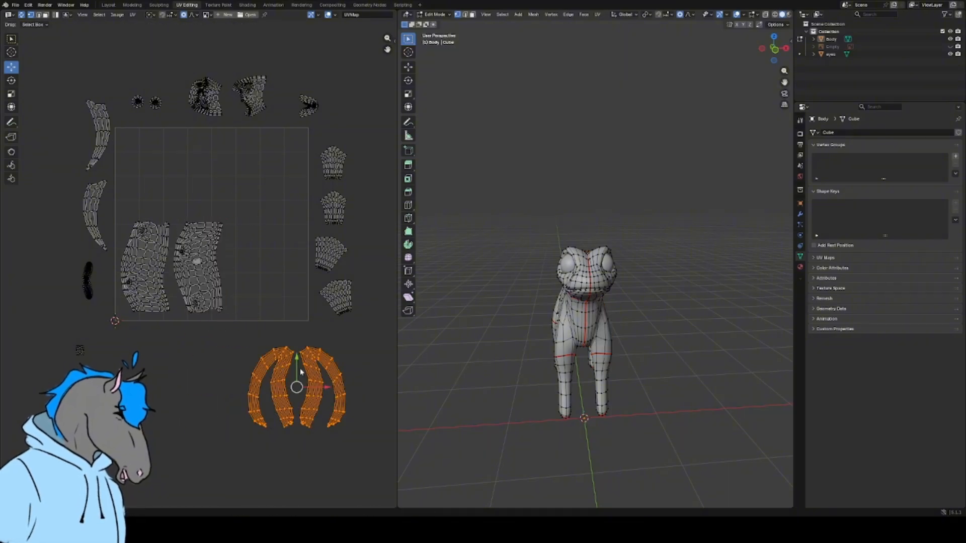
left_click_drag(335, 427, 304, 300)
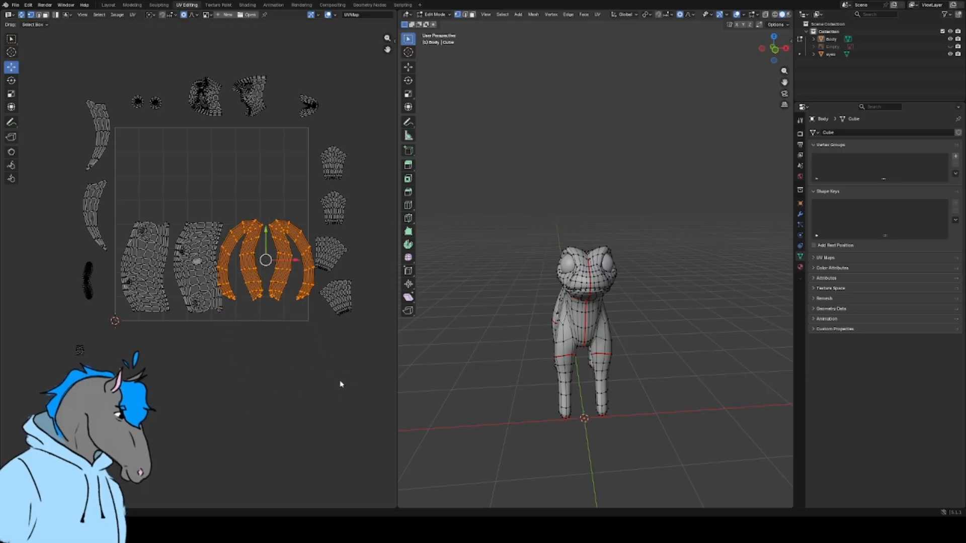
key("s")
left_click(301, 311)
left_click_drag(264, 259, 265, 271)
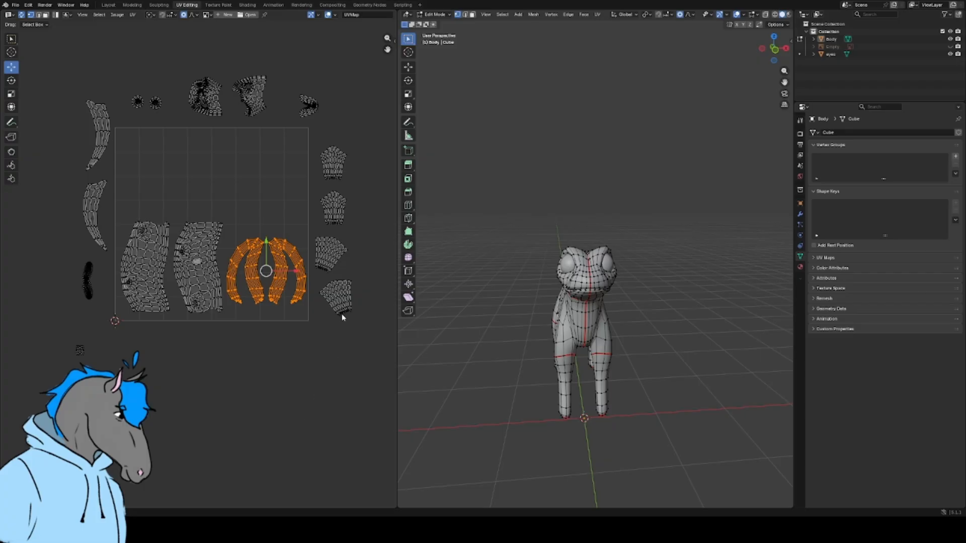
- Rotate the two hind-leg islands upright and place them side by side in the UV square's upper-left corner
left_click(337, 293)
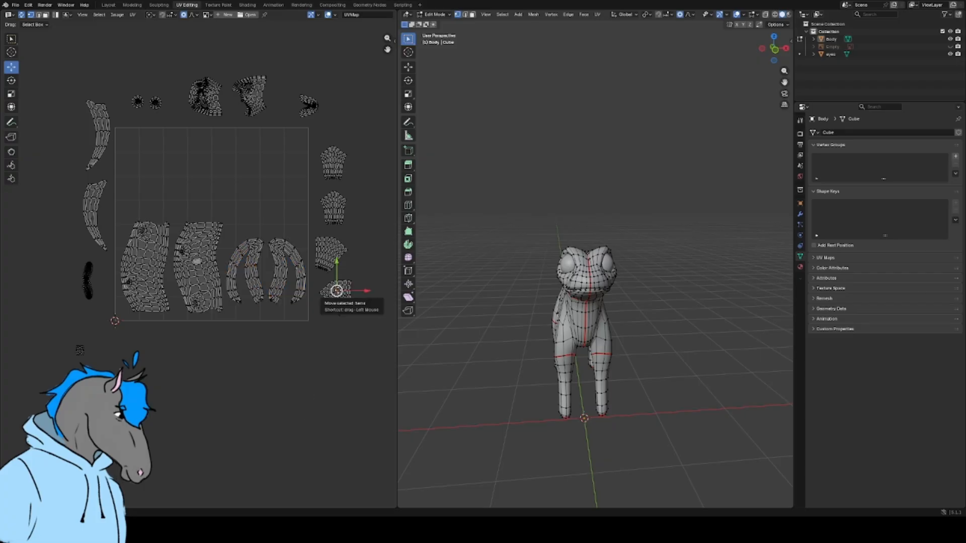
left_click_drag(336, 291, 335, 298)
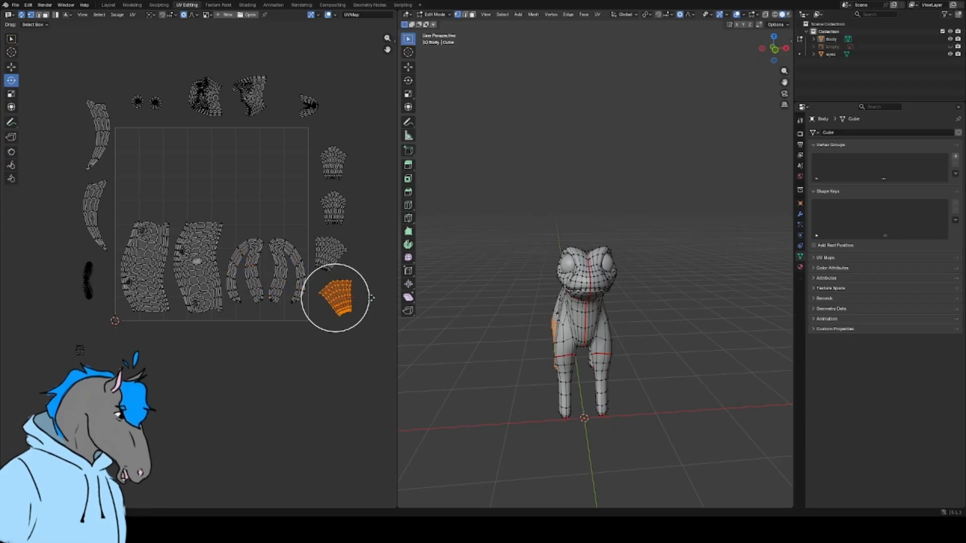
left_click_drag(354, 273, 368, 282)
left_click(358, 385)
left_click_drag(362, 244, 136, 149)
left_click(11, 67)
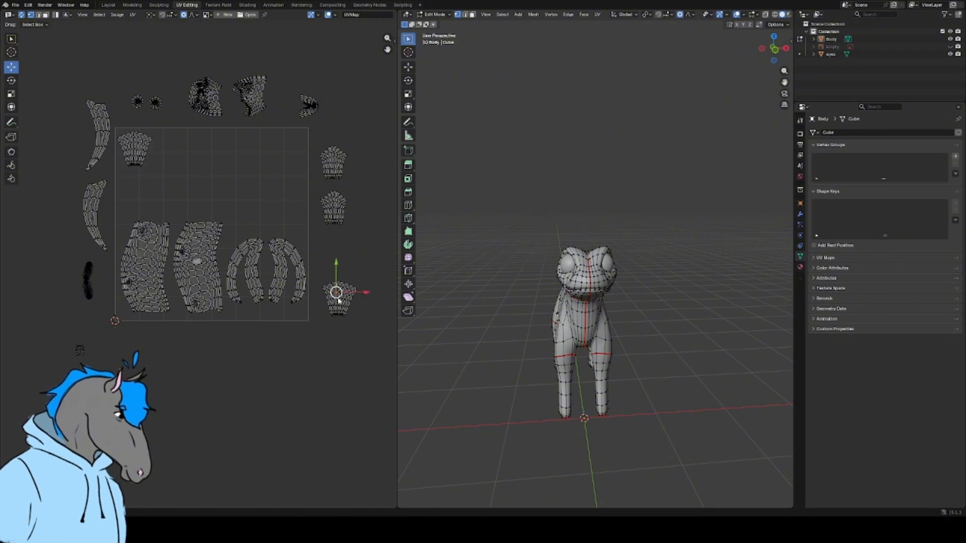
left_click_drag(338, 300, 297, 251)
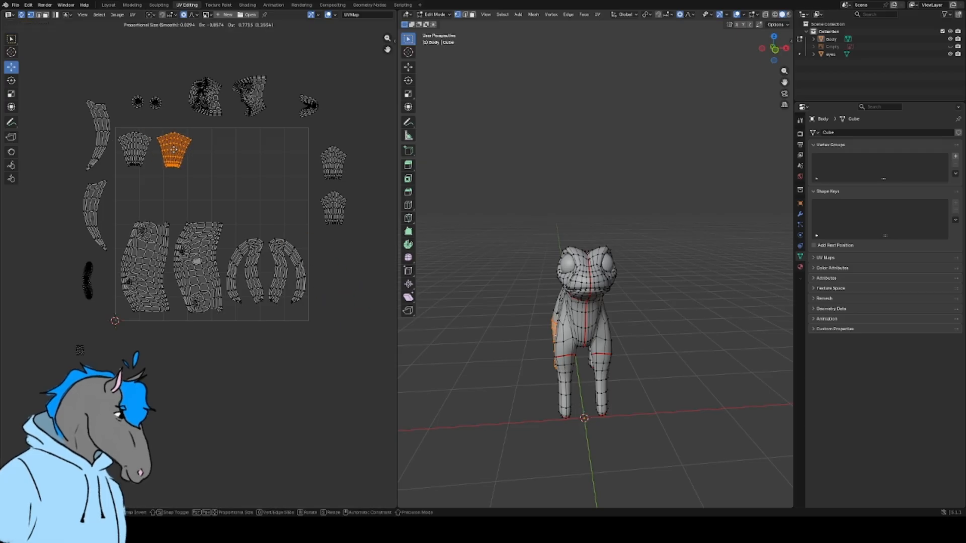
left_click_drag(173, 149, 173, 151)
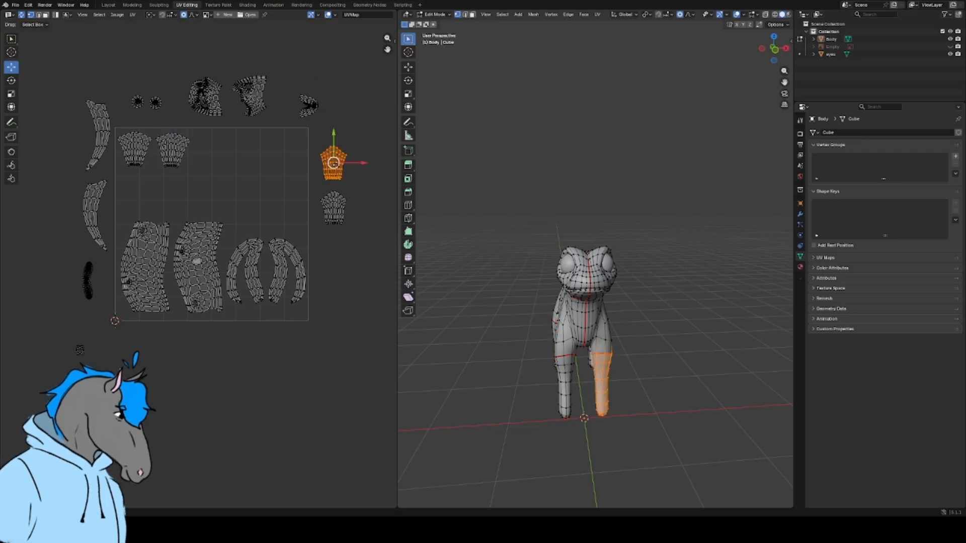
- Move the two front-leg islands into the UV square's top row, next to the hind-leg islands
left_click_drag(334, 162, 209, 150)
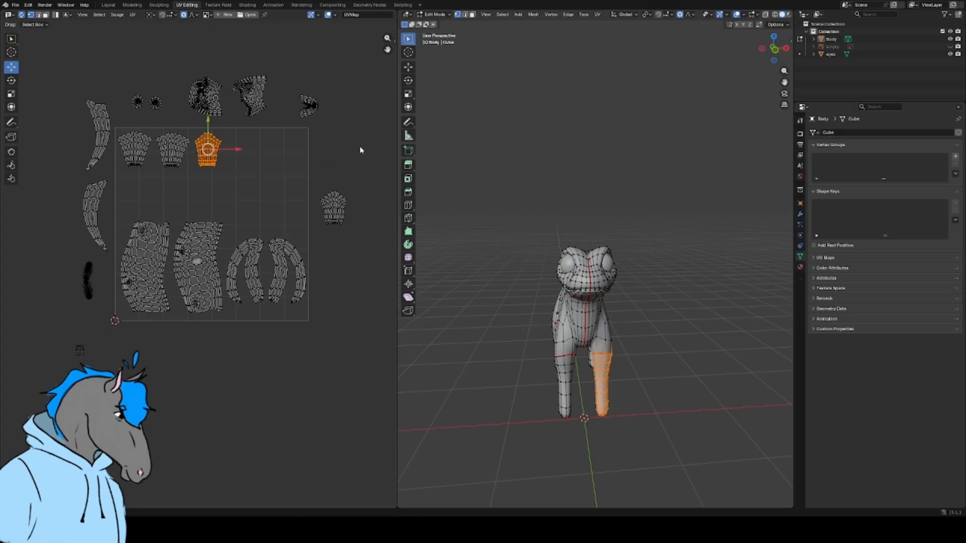
left_click_drag(334, 207, 330, 201)
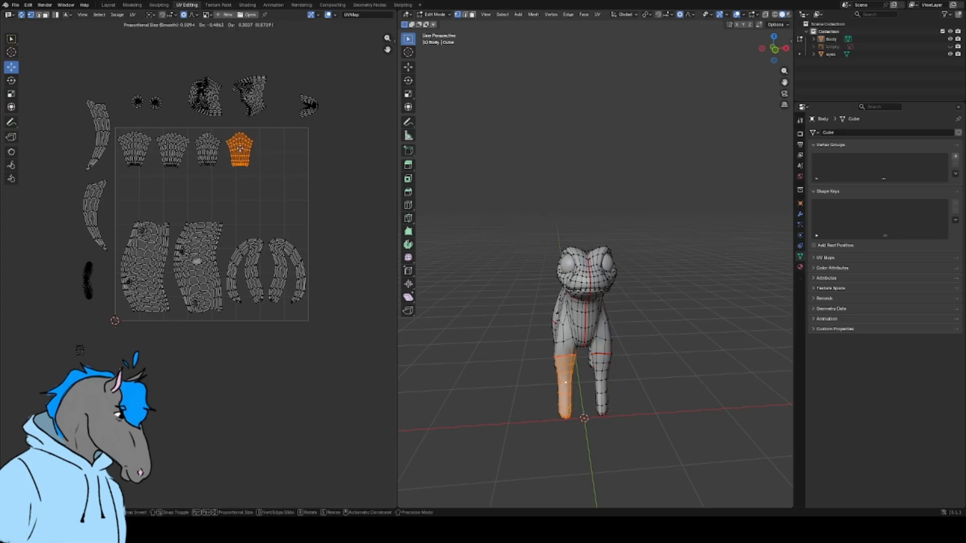
left_click_drag(240, 149, 240, 149)
- Place the two head-half islands in the UV square's upper-right area and the small curved island below them at the right edge
left_click_drag(251, 93, 282, 158)
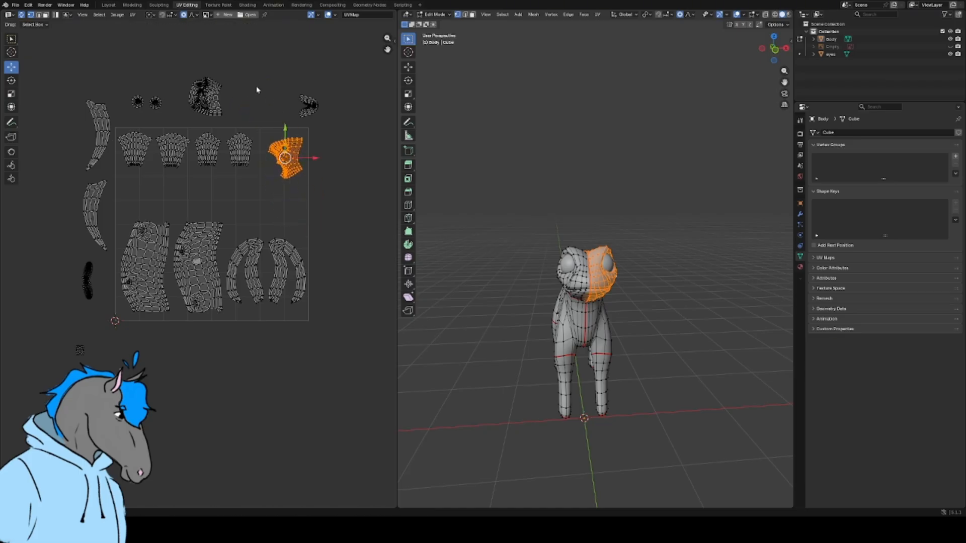
left_click_drag(209, 100, 262, 196)
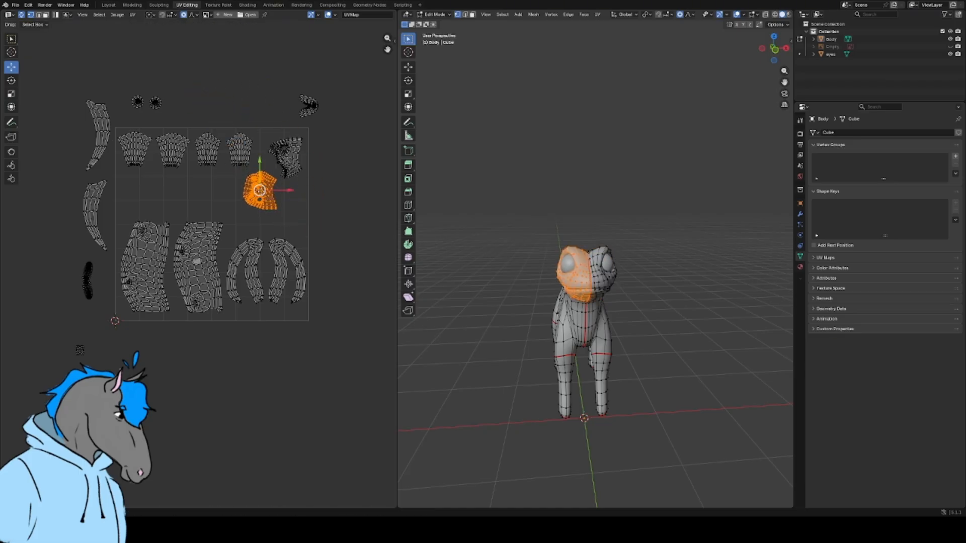
left_click(363, 130)
left_click_drag(310, 106, 309, 150)
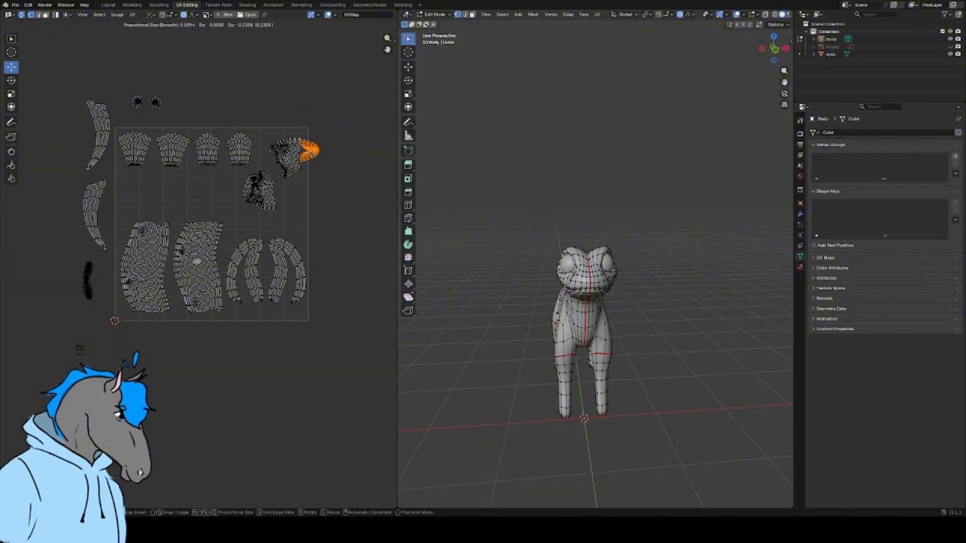
left_click_drag(297, 219, 297, 219)
scroll(471, 217, "up", 10)
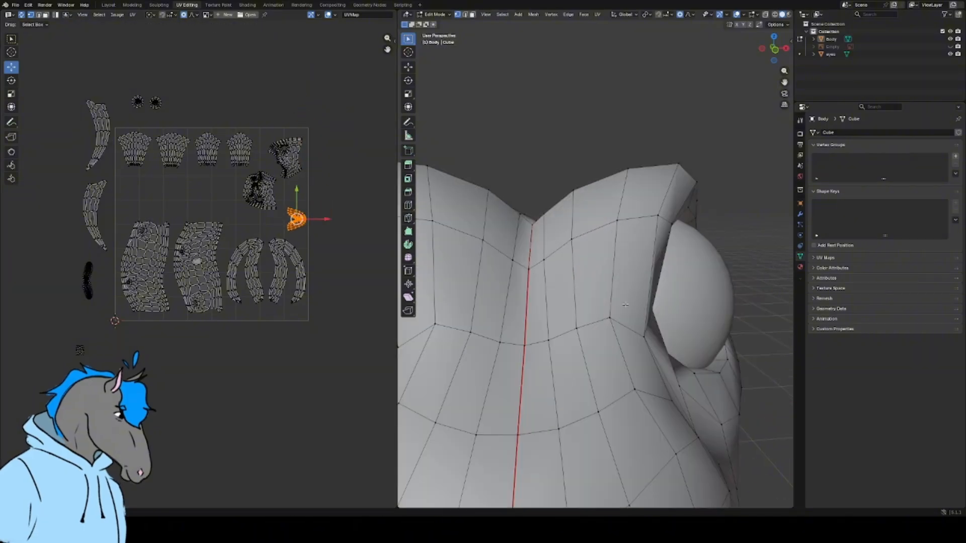
scroll(627, 297, "down", 10)
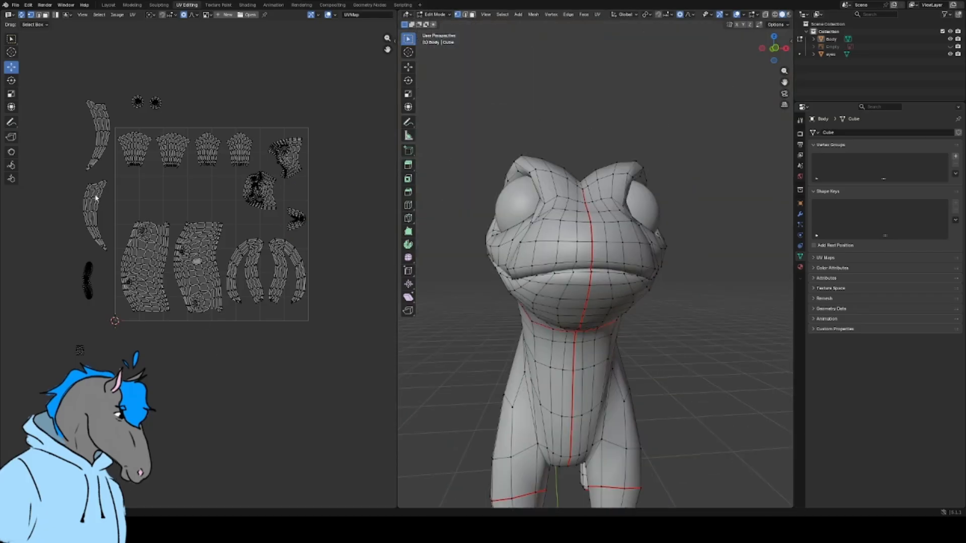
- Scale down the two crescent-shaped islands, rotate them horizontal and place them above the left torso island in the UV square
left_click_drag(94, 216, 70, 135)
key("s")
left_click(167, 176)
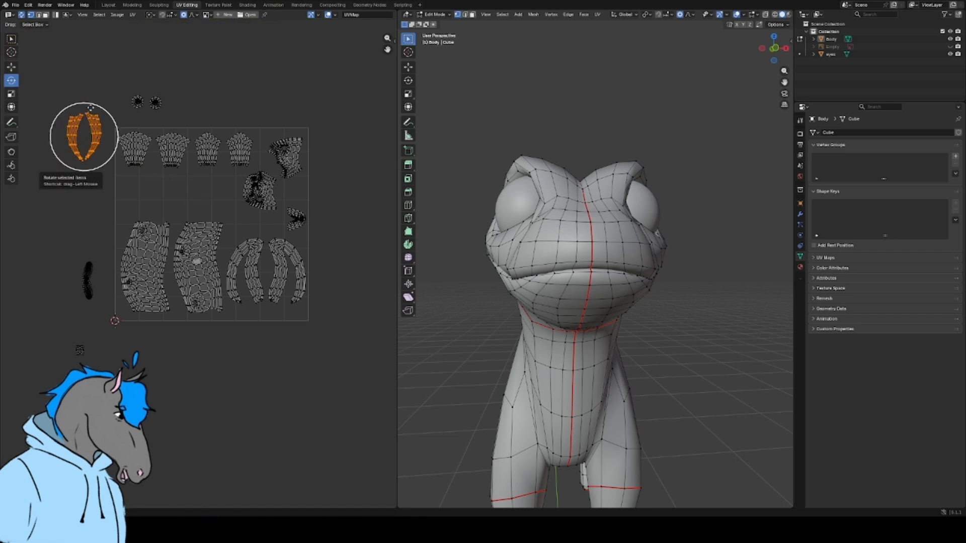
left_click_drag(86, 112, 69, 98)
left_click_drag(34, 130, 151, 186)
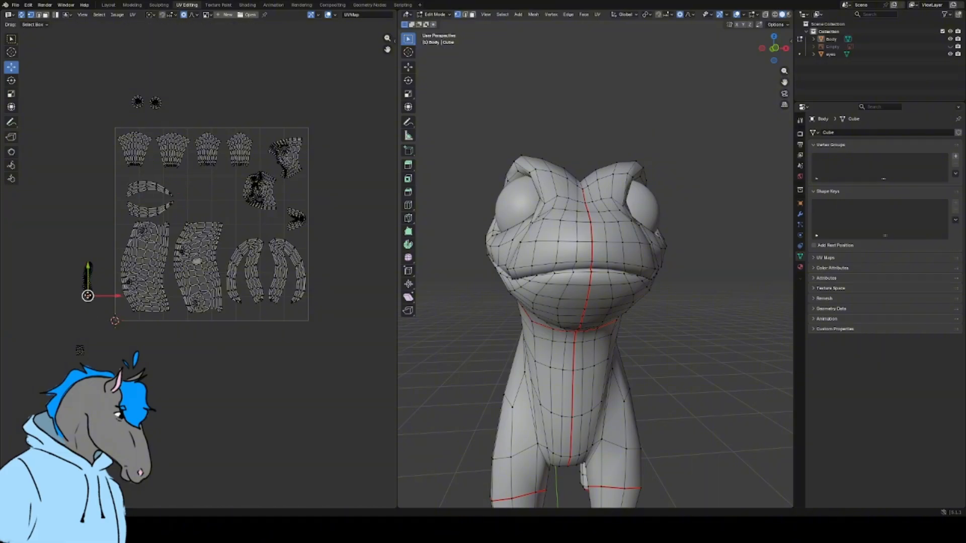
- Move the narrow dark island to the UV square's right edge above the small curved island and scale it down
left_click_drag(84, 281, 301, 197)
key("s")
left_click(245, 284)
- Move the two small round islands together into the UV square, just below the lower head-half island
scroll(219, 253, "down", 5)
scroll(215, 247, "up", 5)
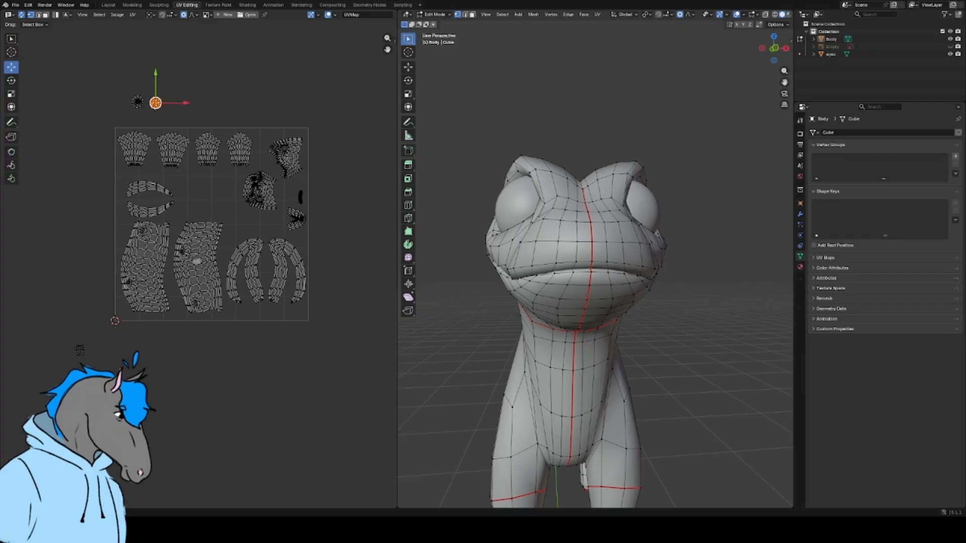
left_click_drag(155, 102, 185, 141)
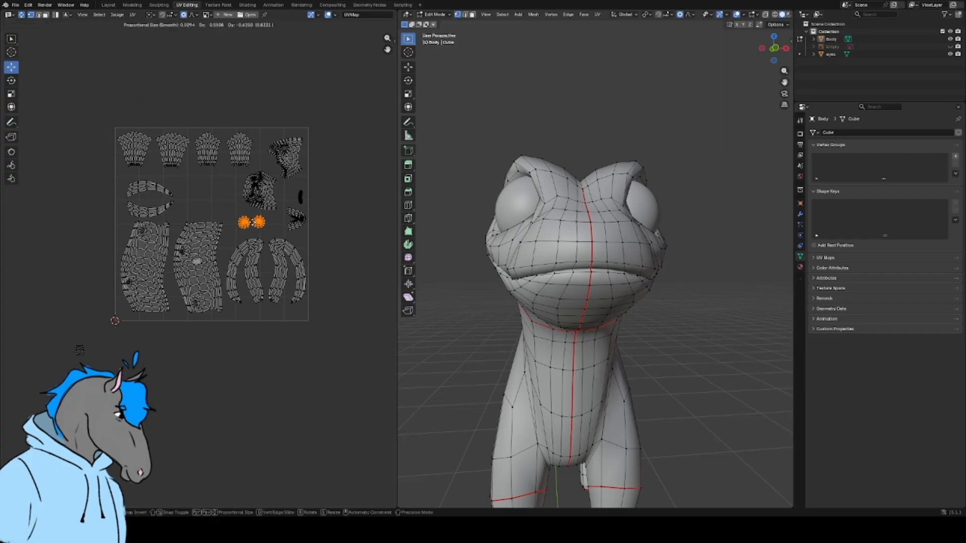
left_click_drag(264, 221, 262, 222)
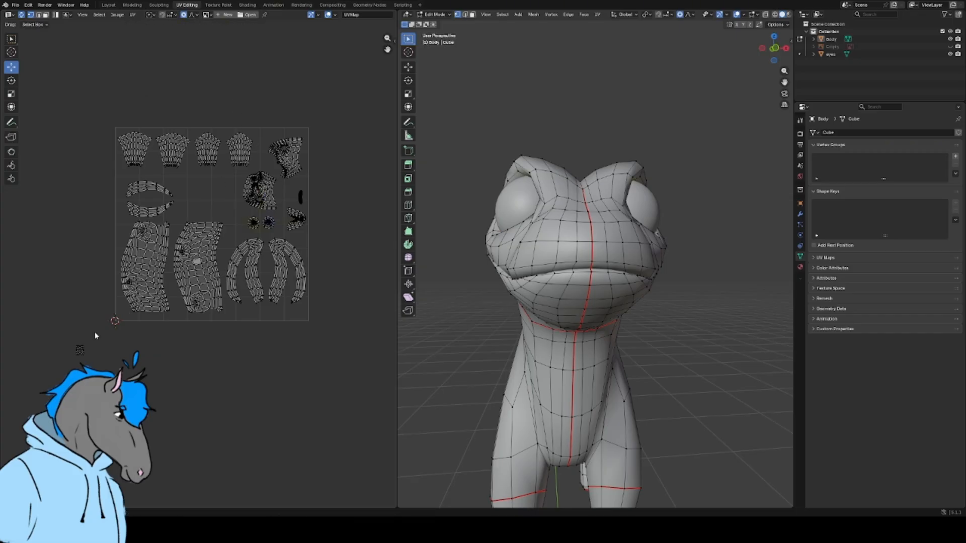
- Arrange the four tiny foot-sole islands into a compact square outside the UV square and scale them up
scroll(86, 350, "up", 1)
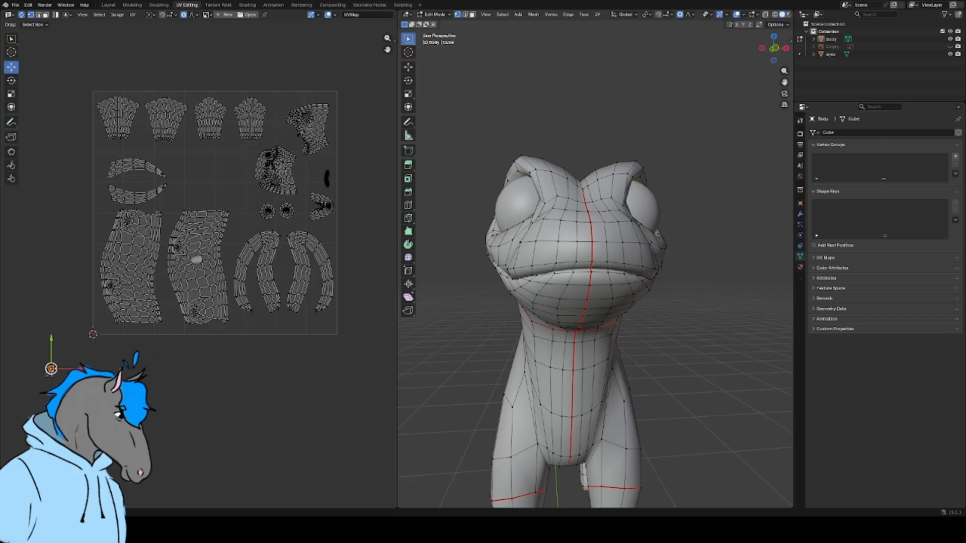
left_click_drag(51, 369, 54, 366)
scroll(56, 367, "up", 1)
middle_click_drag(77, 377, 252, 271)
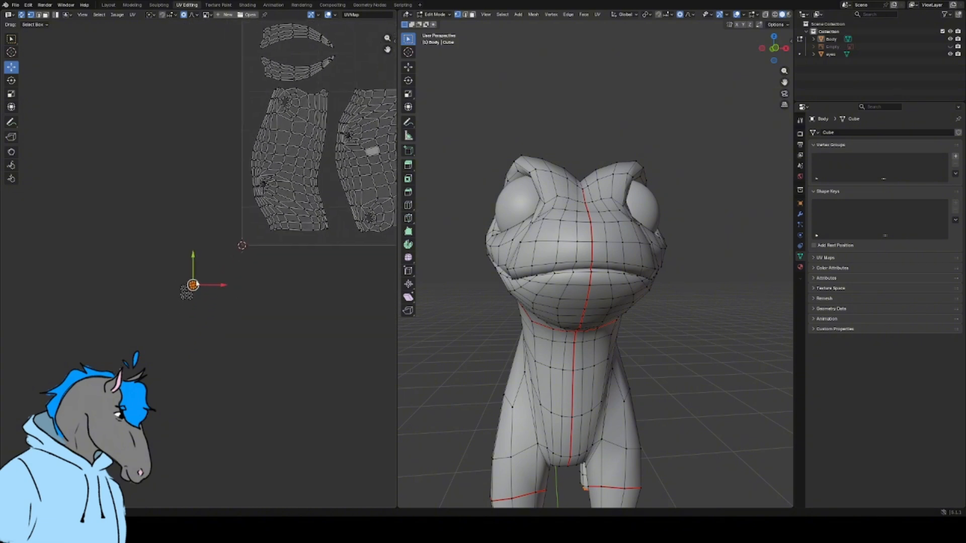
left_click_drag(184, 289, 189, 286)
key("s")
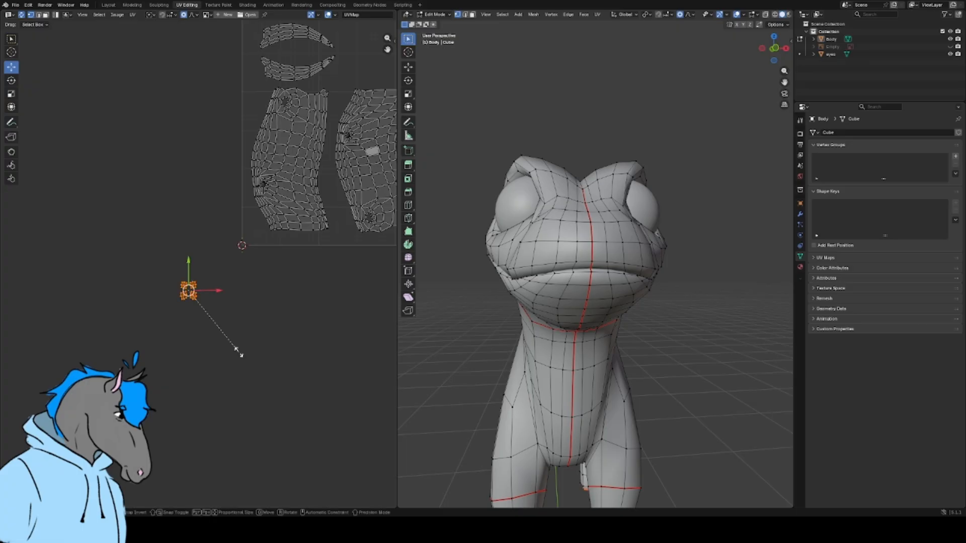
left_click(386, 429)
- Move the four foot-sole islands into the UV square's free space between the crescent-shaped islands and the head half, then deselect them
scroll(285, 317, "down", 3)
middle_click_drag(285, 317, 252, 396)
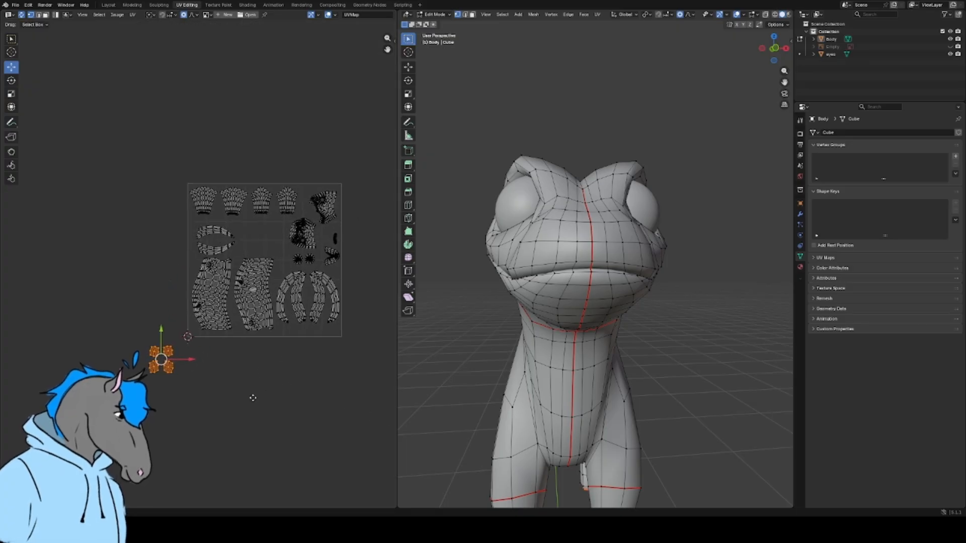
scroll(229, 388, "up", 2)
left_click_drag(150, 411, 292, 212)
left_click(265, 418)
scroll(295, 278, "down", 6)
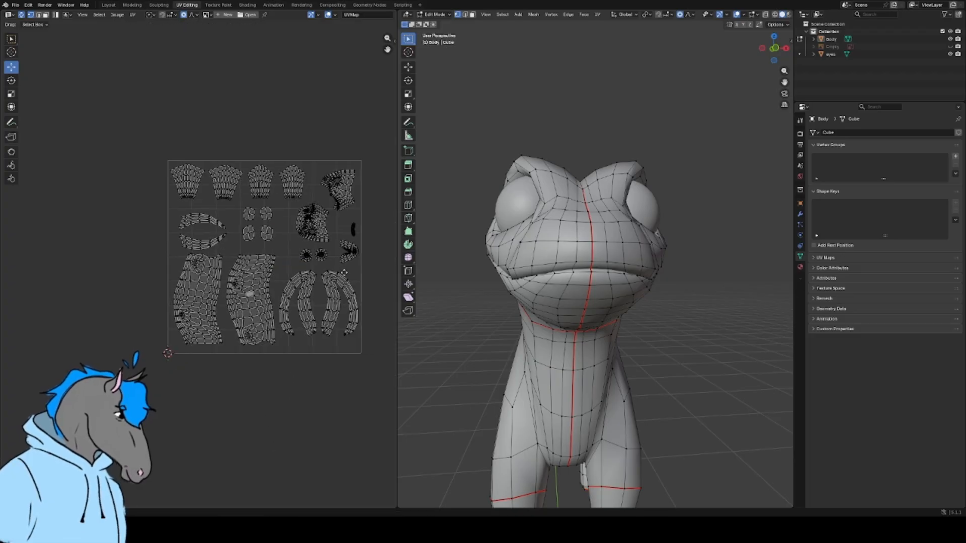
- Select individual vertices inside the head around the eyes and check which UV islands they belong to
key("Home")
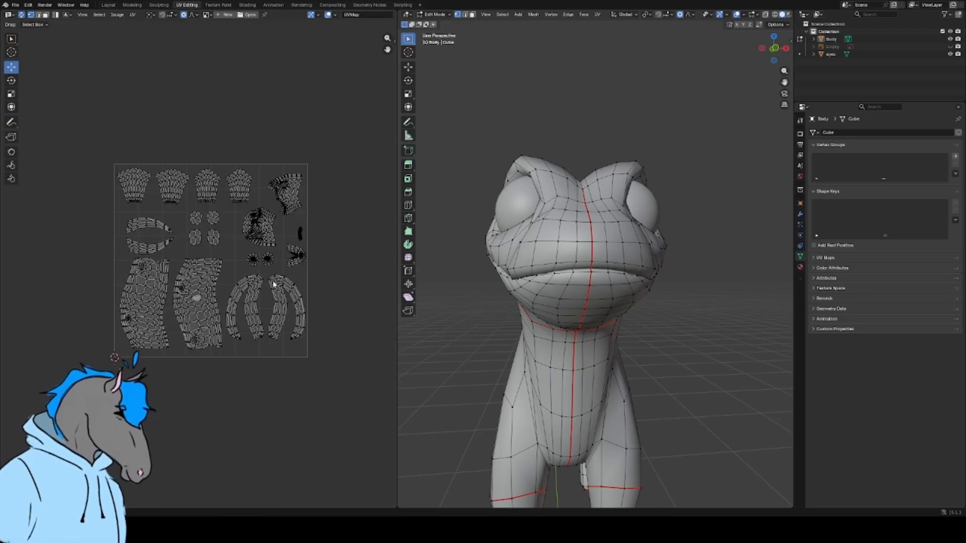
key("KP_Decimal")
scroll(554, 273, "down", 3)
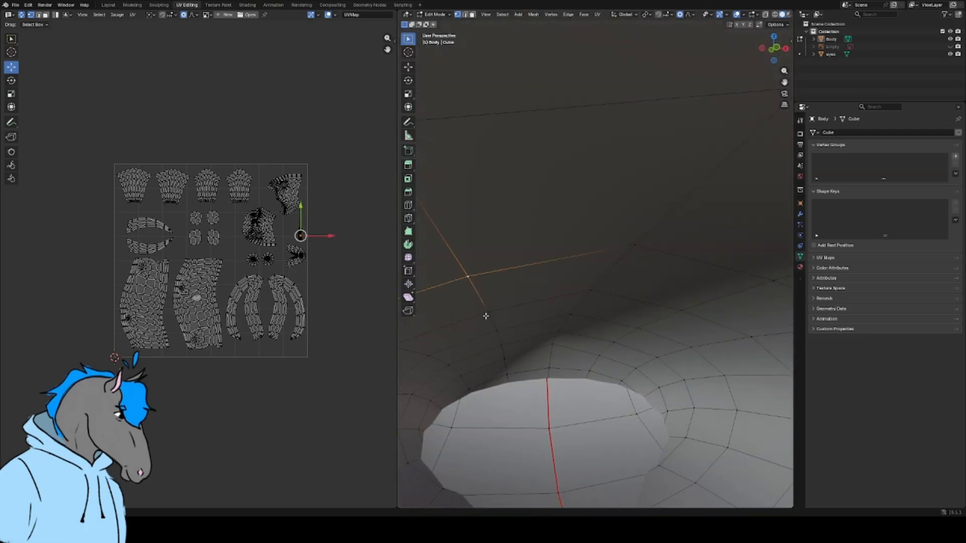
left_click(593, 288)
middle_click_drag(676, 317, 641, 334)
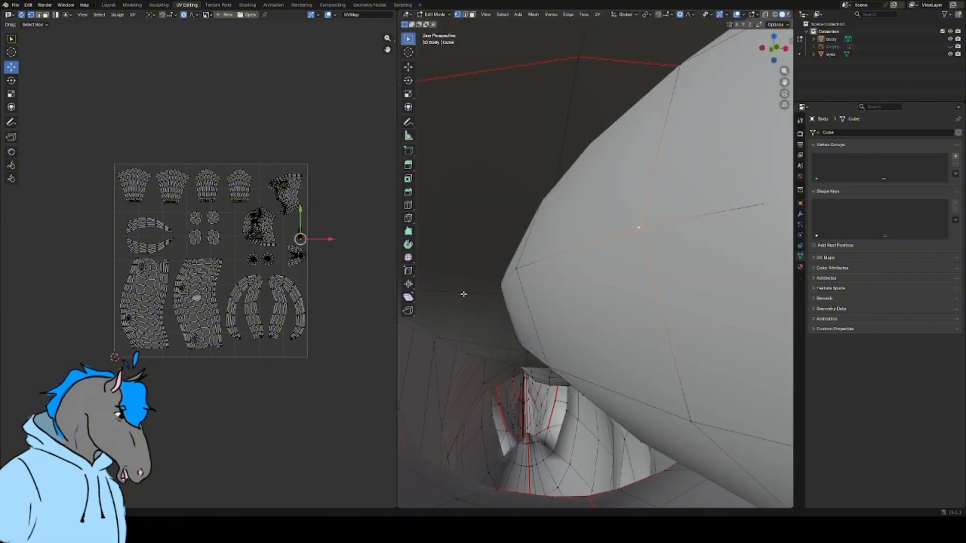
middle_click_drag(463, 293, 501, 268)
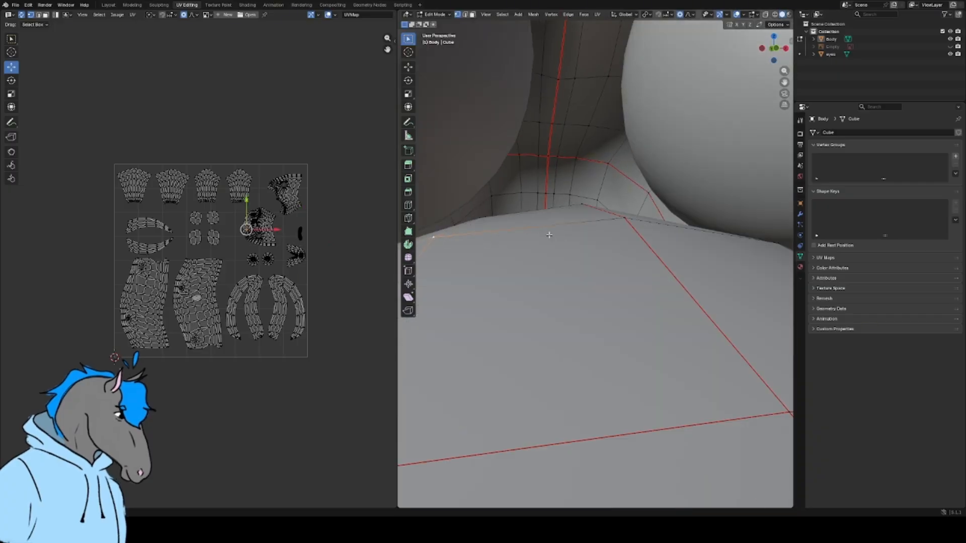
middle_click_drag(473, 338, 477, 319)
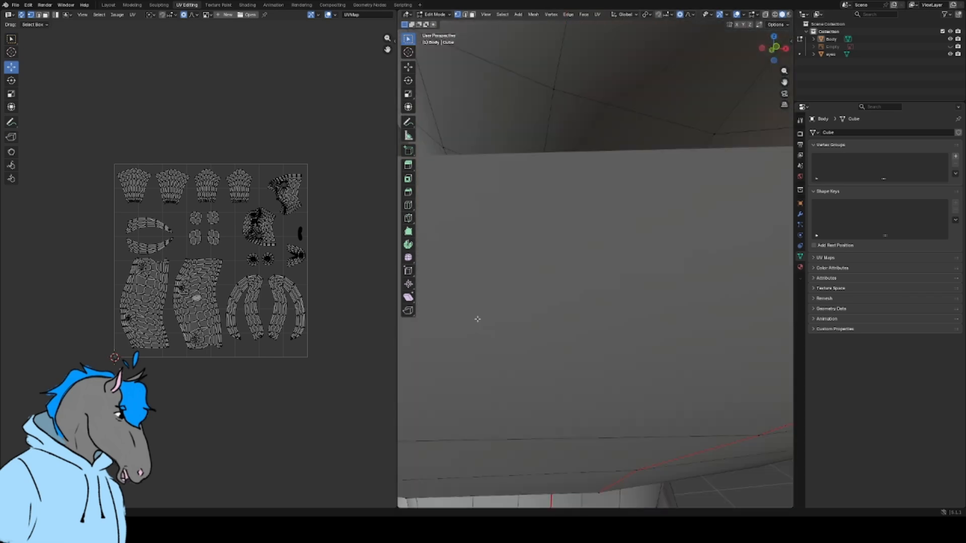
- Inspect the underside of the head and the mouth interior and corner for inner faces and gaps in the seams
scroll(478, 321, "down", 5)
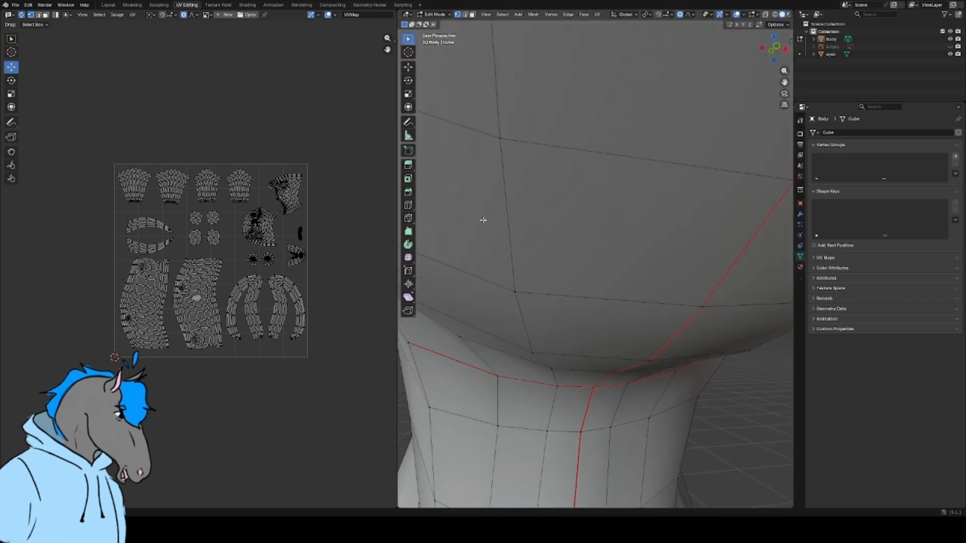
scroll(493, 269, "up", 7)
middle_click_drag(495, 265, 562, 265)
scroll(492, 256, "down", 3)
scroll(562, 265, "down", 4)
scroll(628, 278, "up", 5)
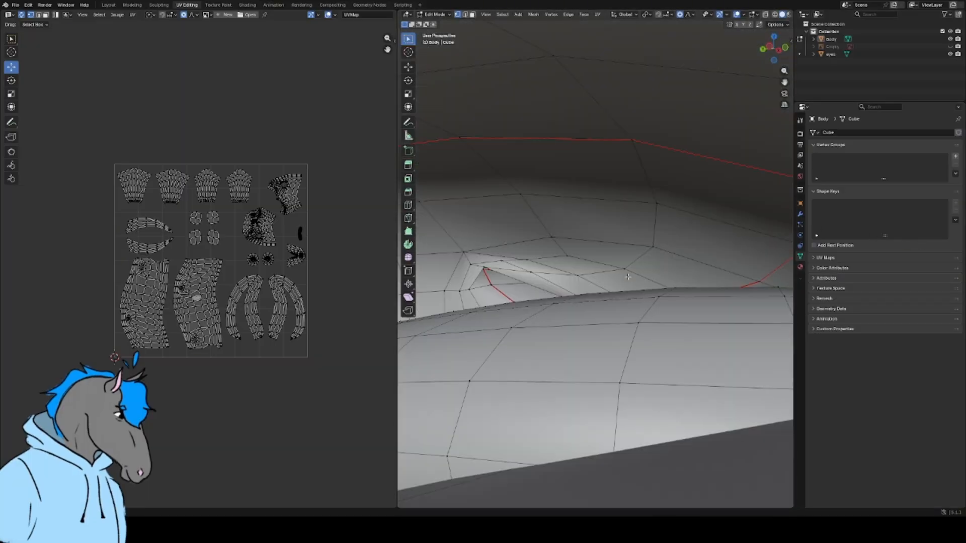
scroll(629, 279, "down", 2)
scroll(629, 279, "up", 2)
middle_click_drag(629, 277, 668, 271)
scroll(619, 257, "up", 3)
scroll(620, 257, "down", 2)
scroll(751, 324, "up", 3)
scroll(752, 325, "down", 3)
scroll(700, 321, "down", 5)
scroll(682, 323, "down", 8)
scroll(667, 271, "down", 2)
scroll(667, 268, "up", 1)
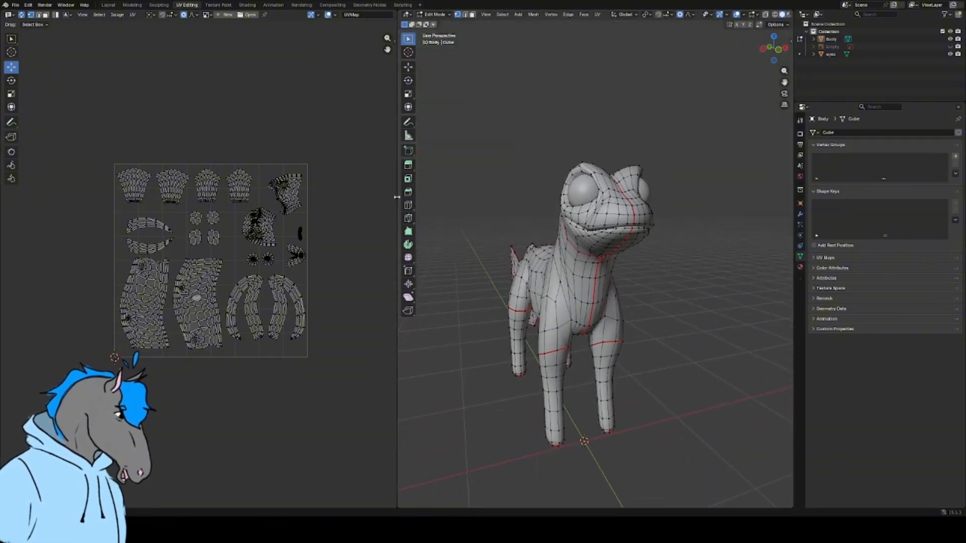
- Examine the lower head-half UV island up close for overlapping faces
scroll(338, 237, "up", 5)
middle_click_drag(338, 237, 227, 237)
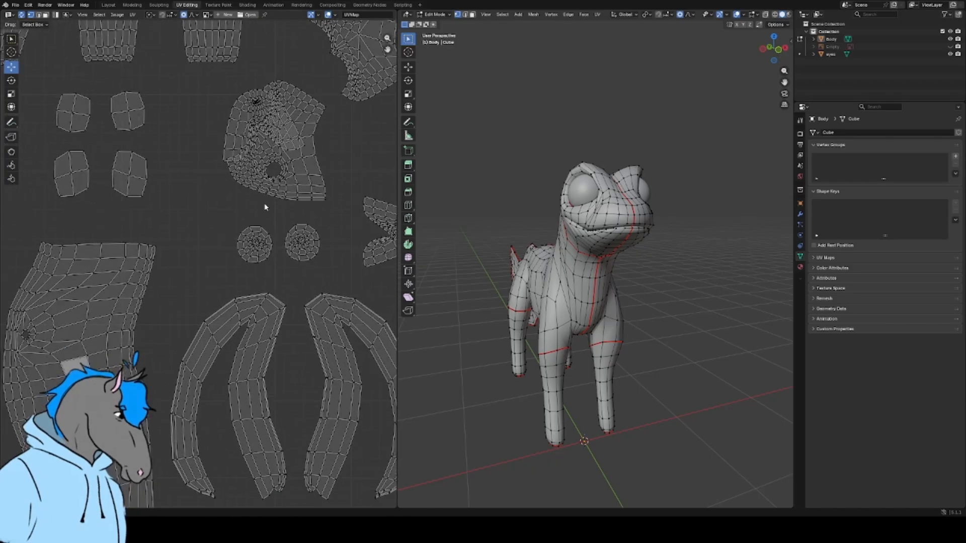
middle_click_drag(294, 176, 245, 236)
left_click(202, 165)
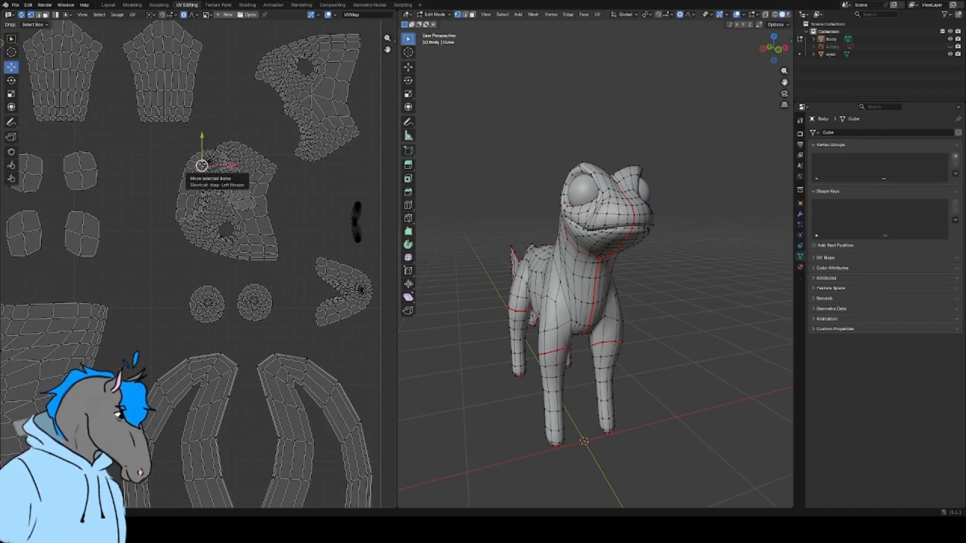
key("l")
left_click(298, 197)
scroll(297, 201, "up", 2)
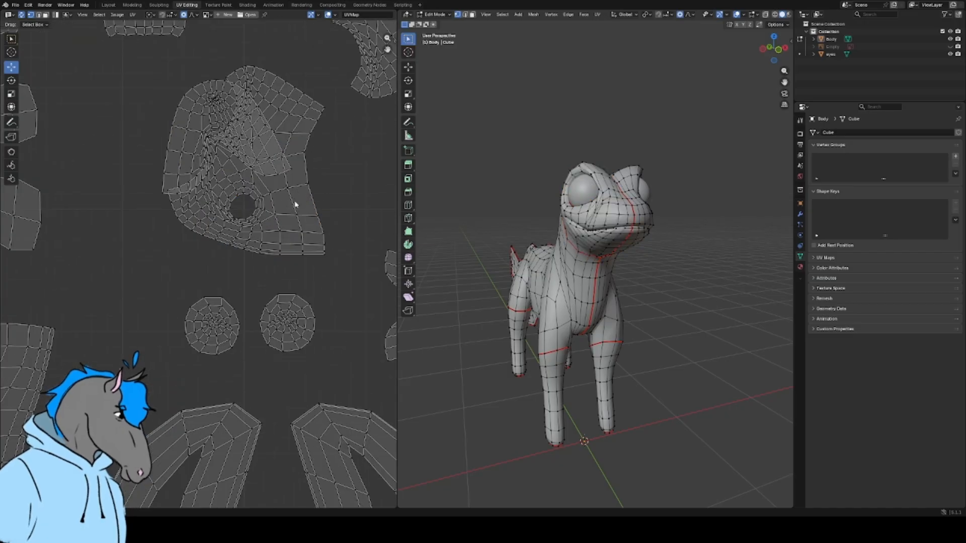
middle_click_drag(294, 207, 297, 309)
scroll(296, 310, "up", 2)
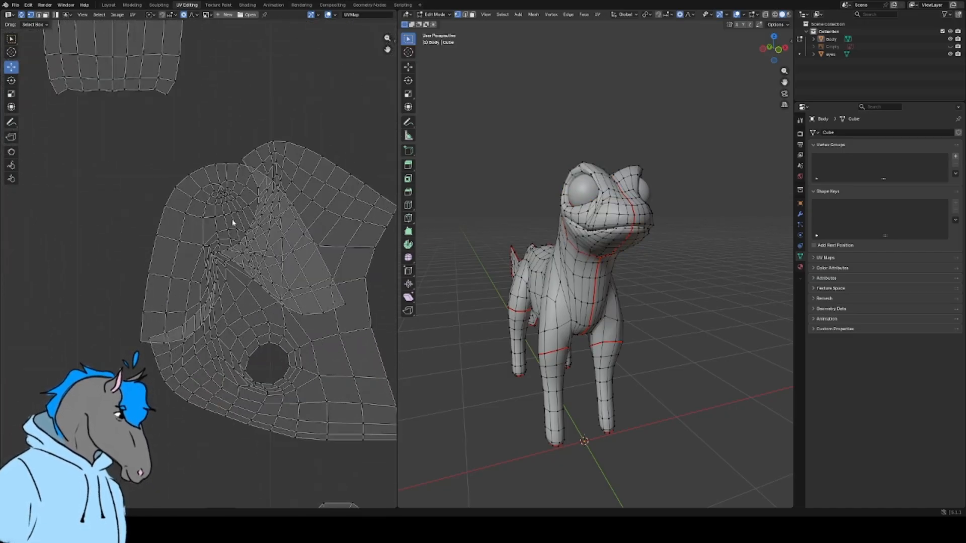
- Mark the unseamed edges inside the upper lip as a seam up to the mouth corner, then deselect them
scroll(604, 254, "up", 10)
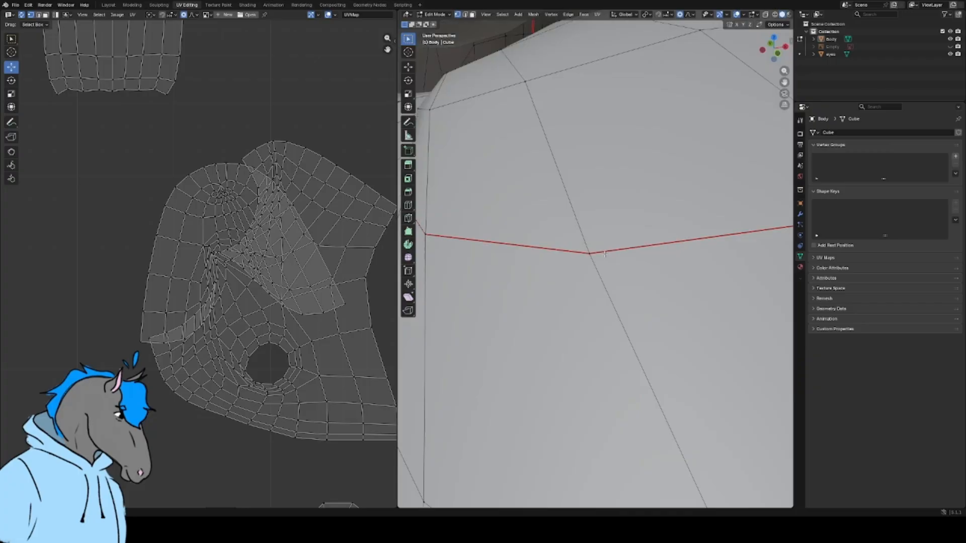
middle_click_drag(604, 254, 621, 281)
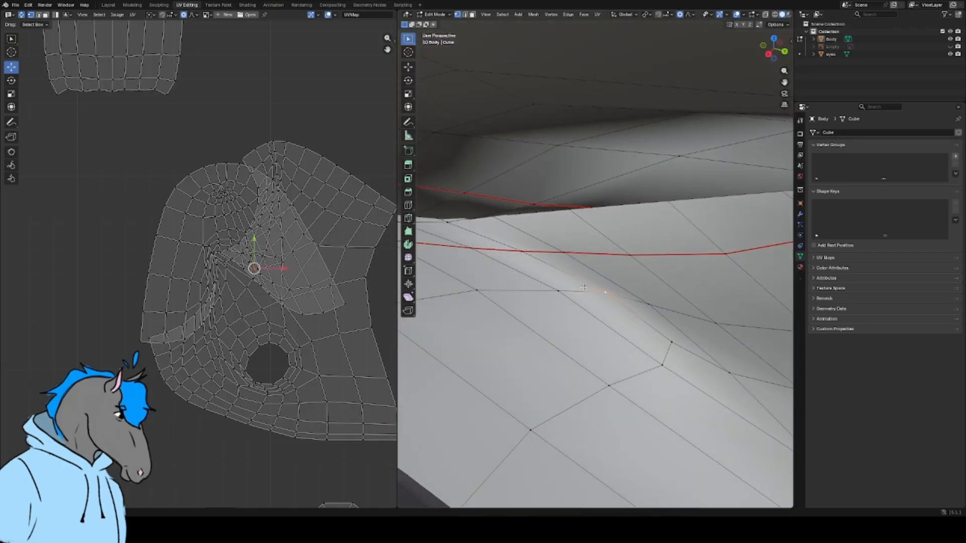
middle_click_drag(577, 297, 526, 317)
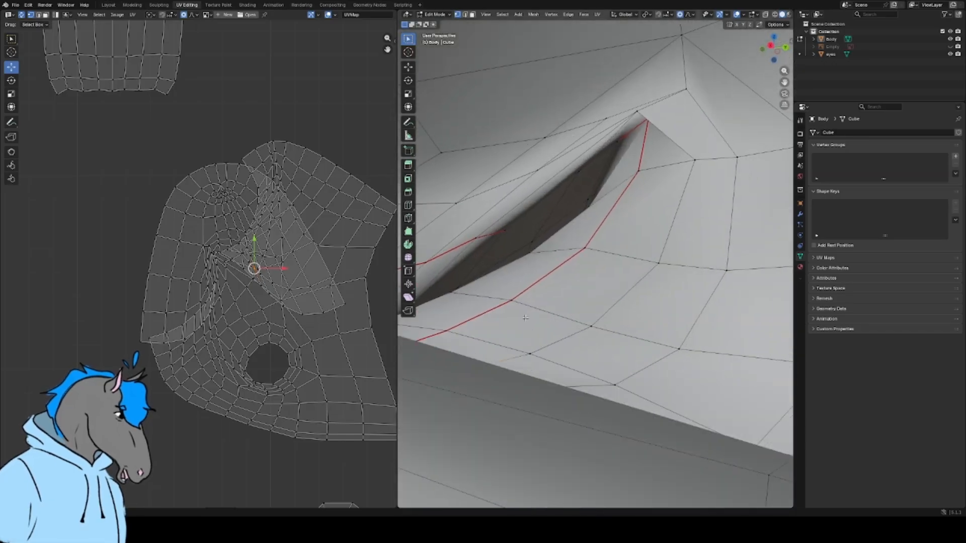
left_click(502, 231)
left_click(618, 142, "ctrl")
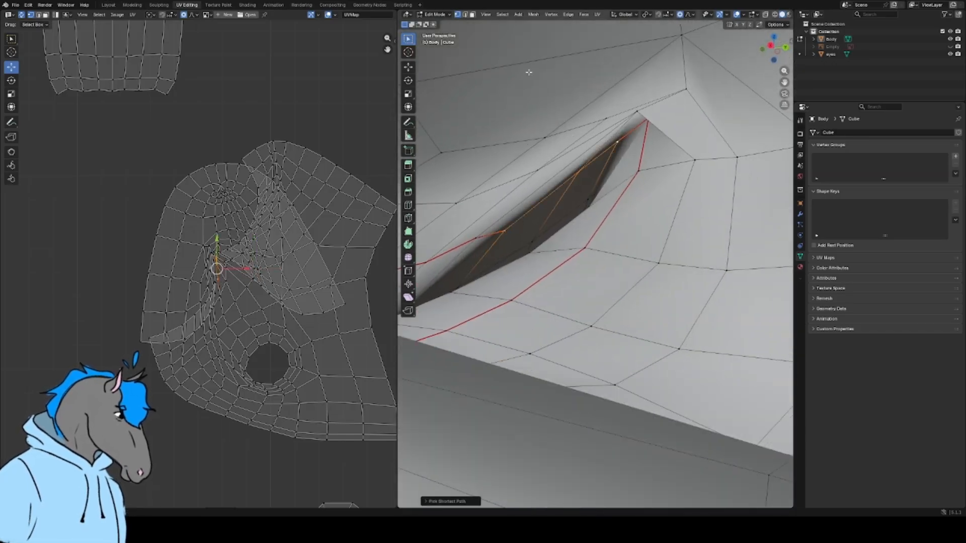
left_click(463, 15)
right_click(601, 162)
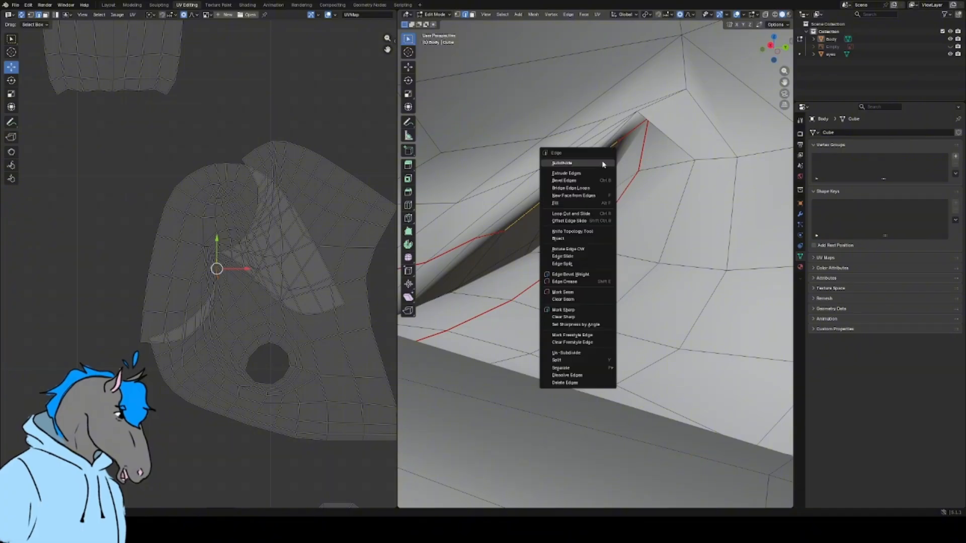
left_click(569, 292)
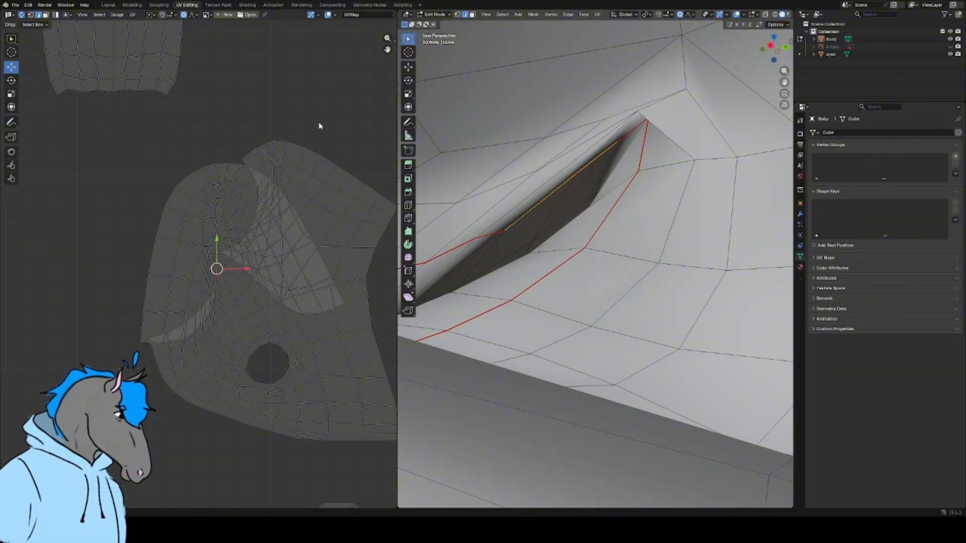
left_click(360, 98)
- Unwrap the whole body mesh again with the Angle Based method and deselect everything
scroll(359, 97, "down", 6)
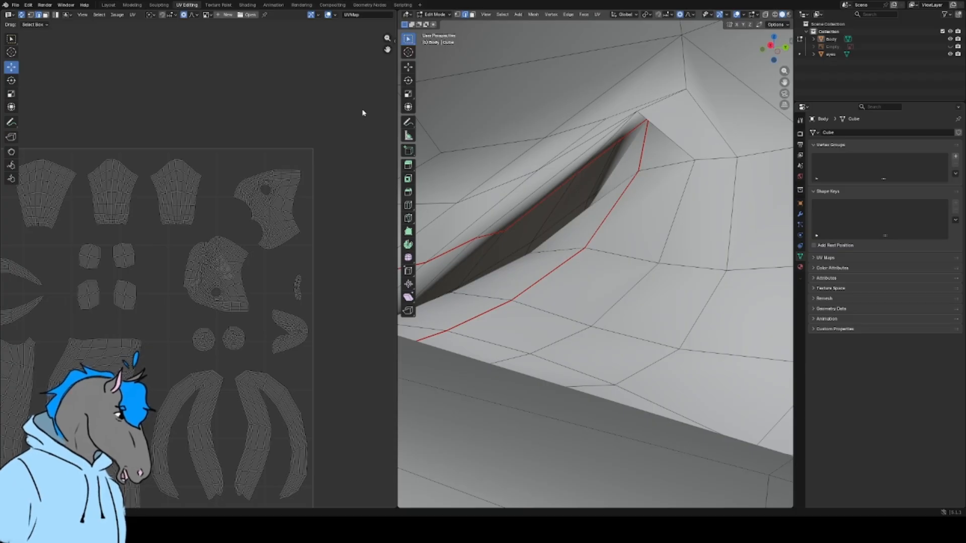
scroll(341, 155, "down", 5)
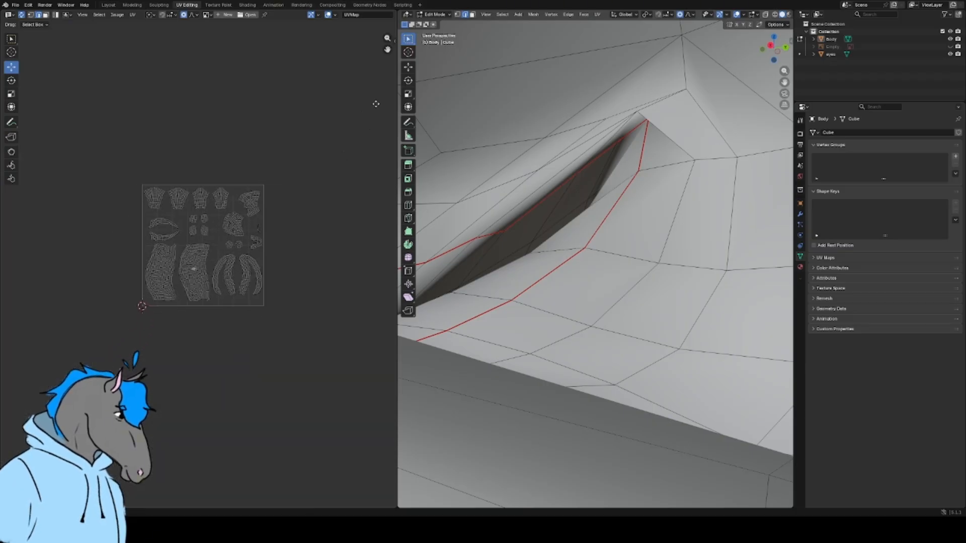
scroll(221, 296, "up", 4)
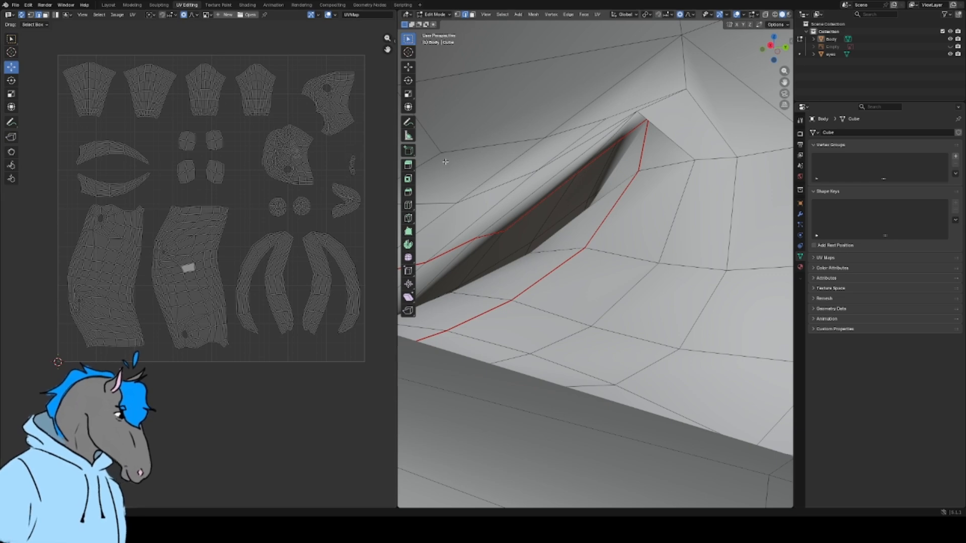
scroll(510, 172, "down", 10)
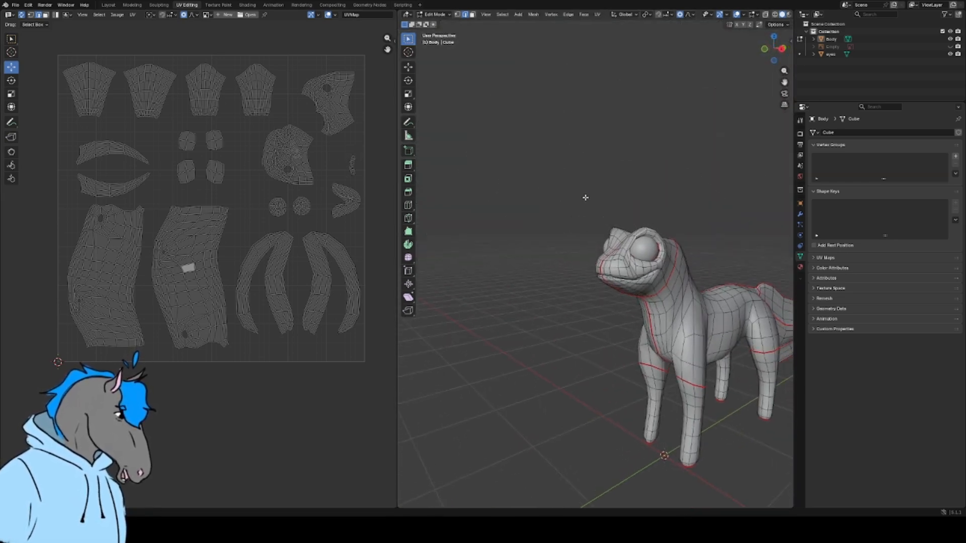
middle_click_drag(610, 197, 539, 200)
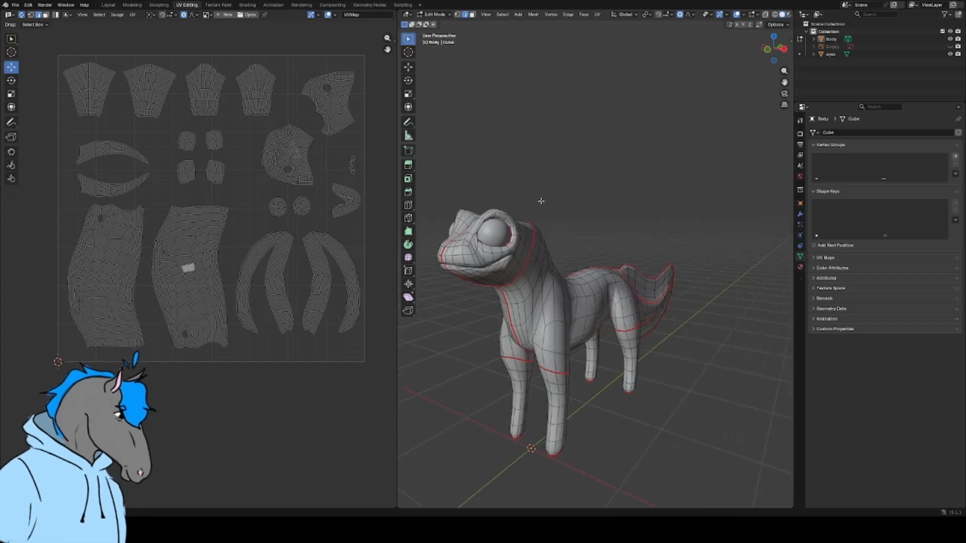
key("a")
left_click(597, 14)
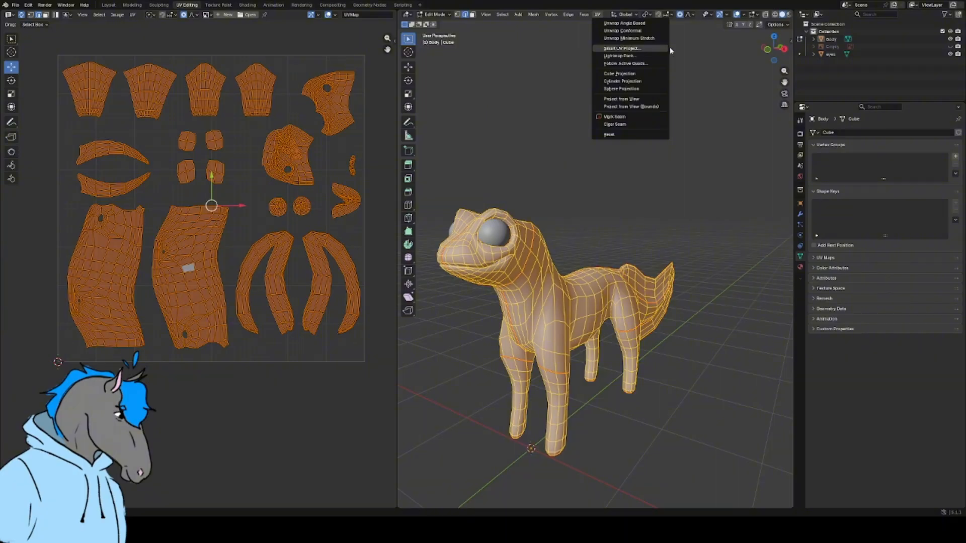
left_click(623, 23)
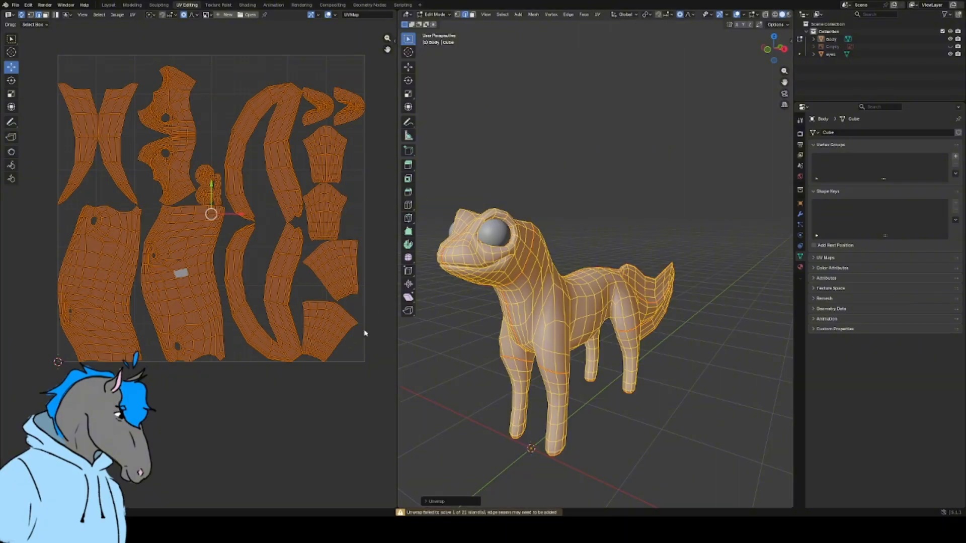
scroll(237, 147, "down", 4)
key("alt+a")
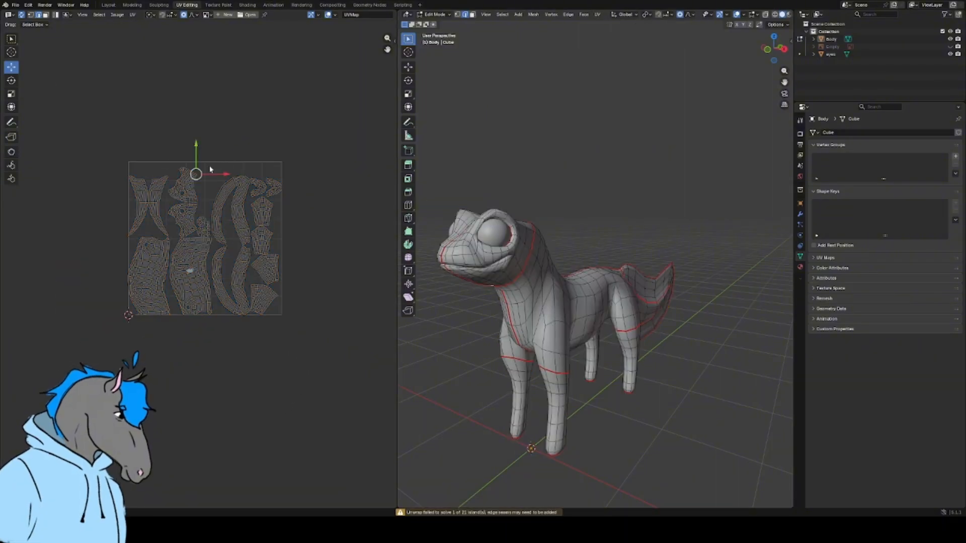
scroll(242, 174, "up", 3)
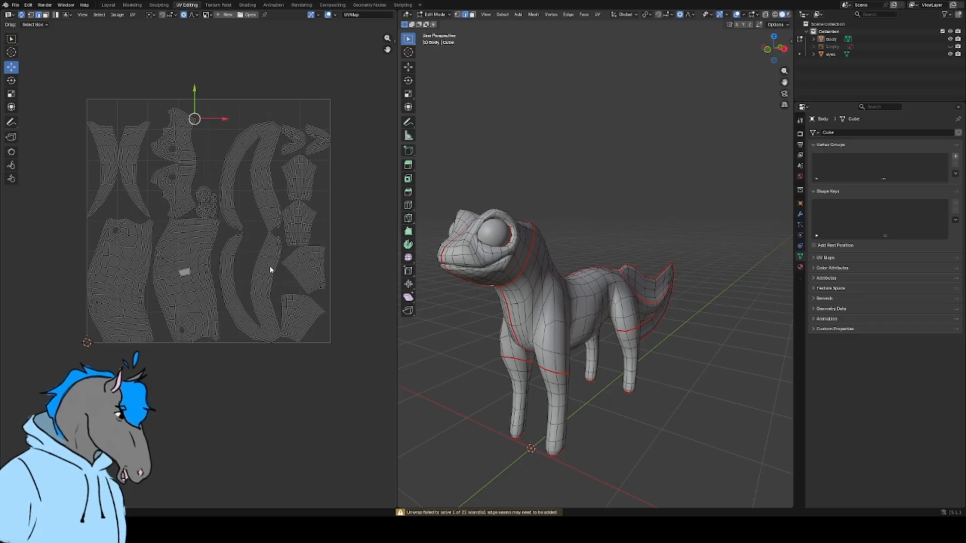
key("l")
key("l")
left_click_drag(238, 230, 182, 434)
key("ctrl+z")
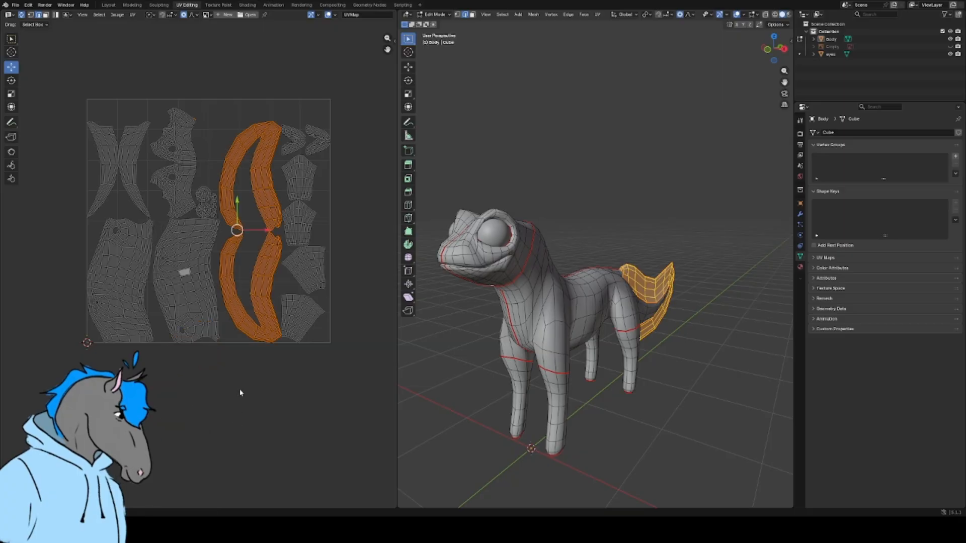
left_click(277, 271)
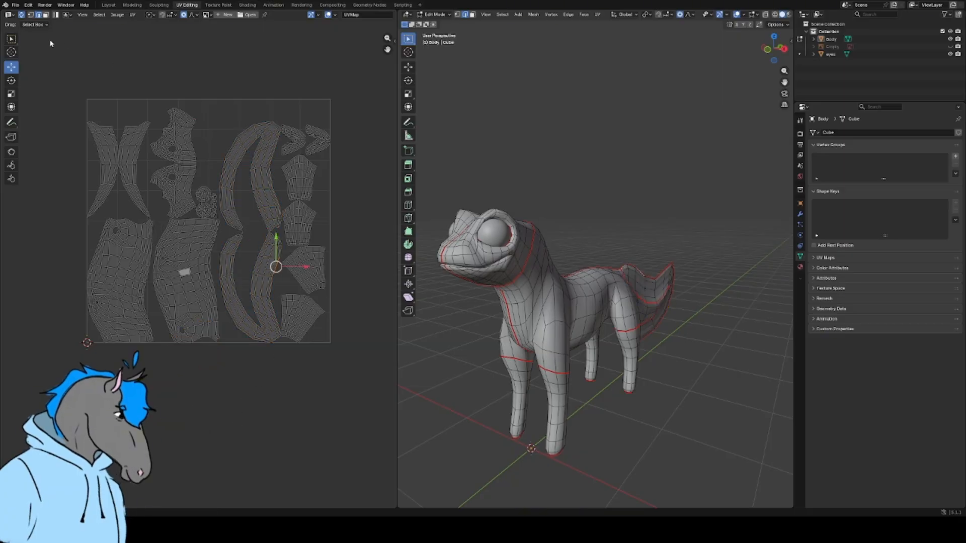
- Switch to vertex selection and move the two long curved tail islands out below the UV square
left_click(30, 17)
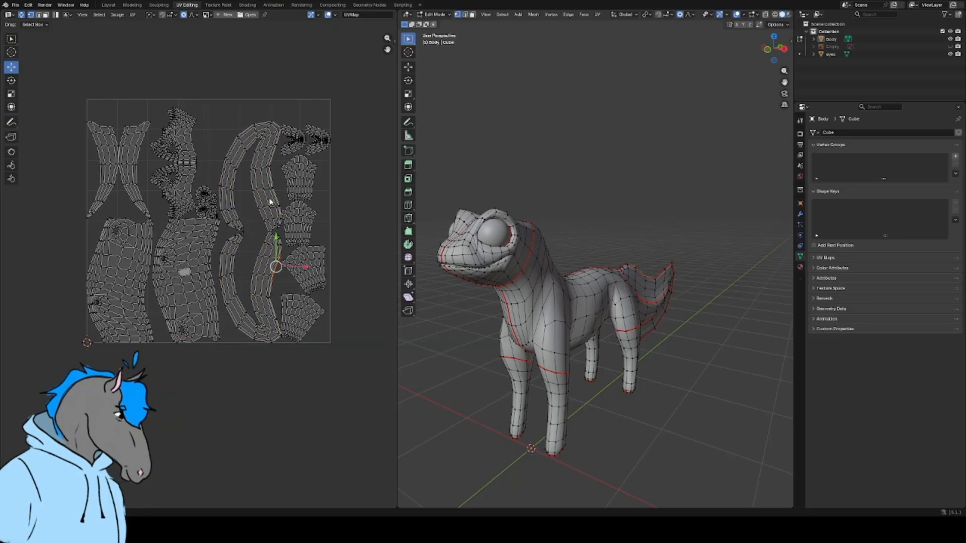
key("l")
key("l")
key("g")
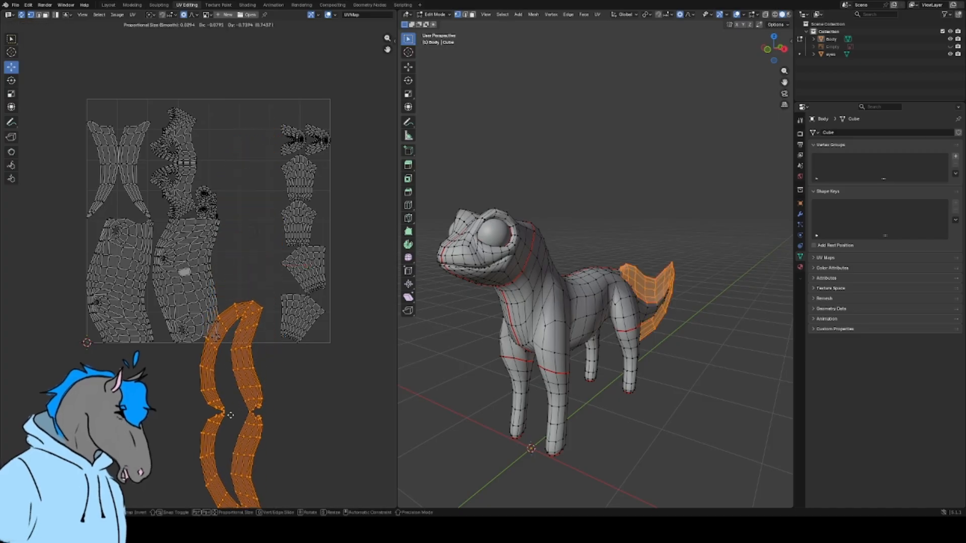
left_click(258, 386)
scroll(259, 385, "down", 2)
middle_click_drag(259, 385, 276, 356)
left_click_drag(236, 329, 212, 359)
- Place the lower tail island beside the other one, just below the UV square, and deselect it
key("alt+a")
key("l")
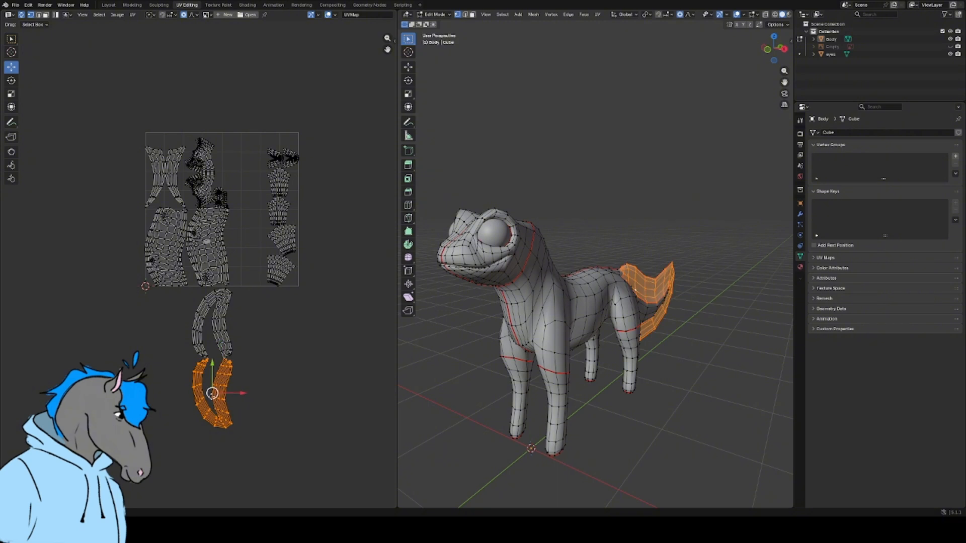
key("g")
left_click(253, 328)
key("alt+a")
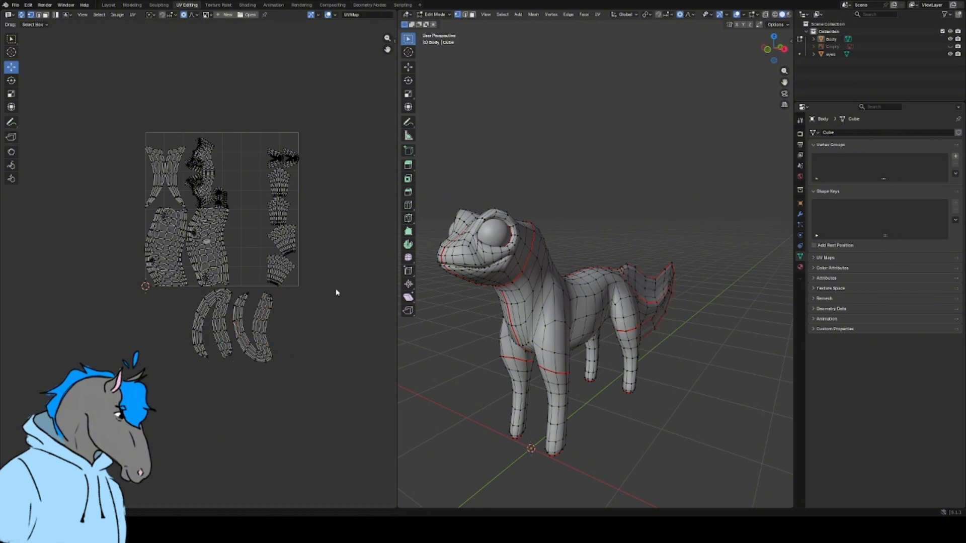
- Move the two lowest fan-shaped leg islands out of the UV square, stacking them beyond its right edge
key("l")
key("g")
key("Return")
key("alt+a")
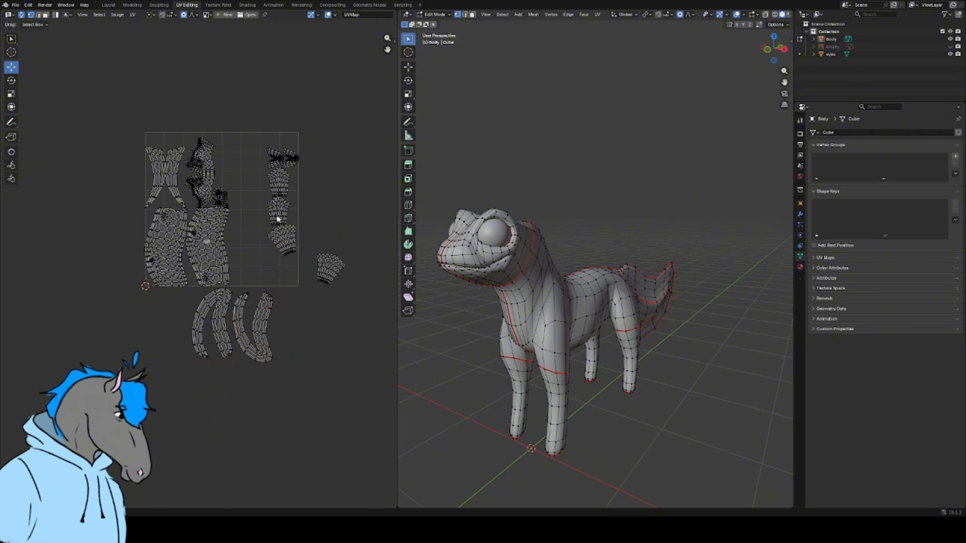
key("l")
key("g")
key("Return")
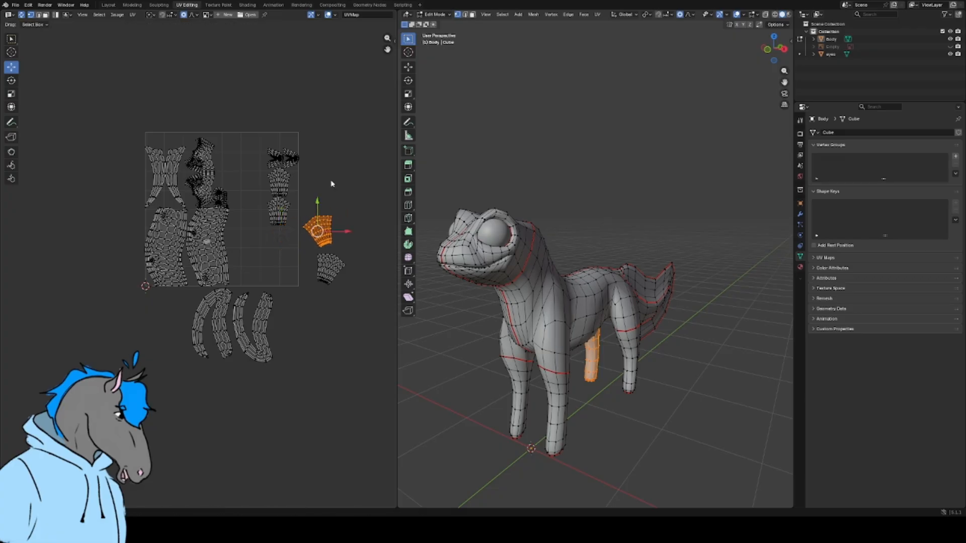
- Move the two remaining fan-shaped leg islands out of the UV square and stack them above the other leg islands
key("alt+a")
key("l")
key("g")
key("Return")
key("alt+a")
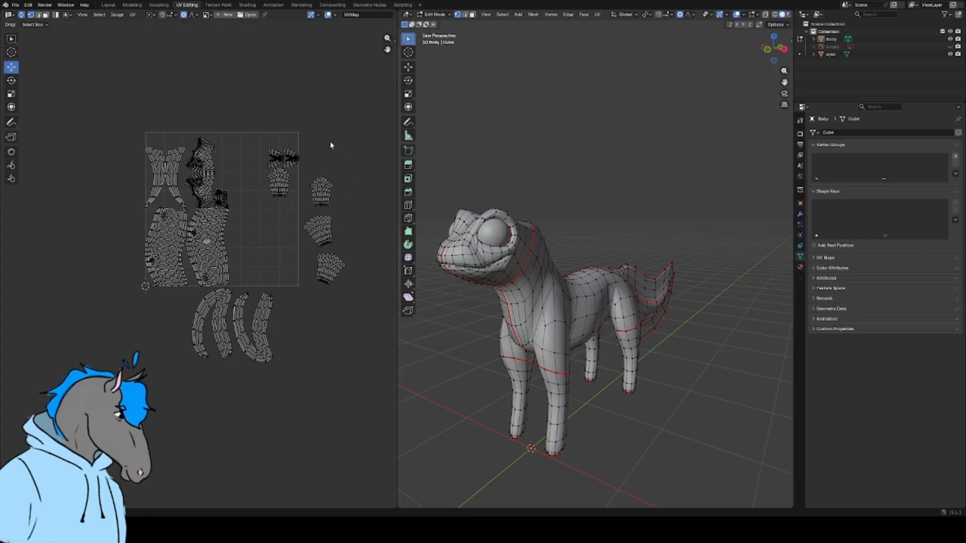
key("l")
key("g")
key("Return")
key("alt+a")
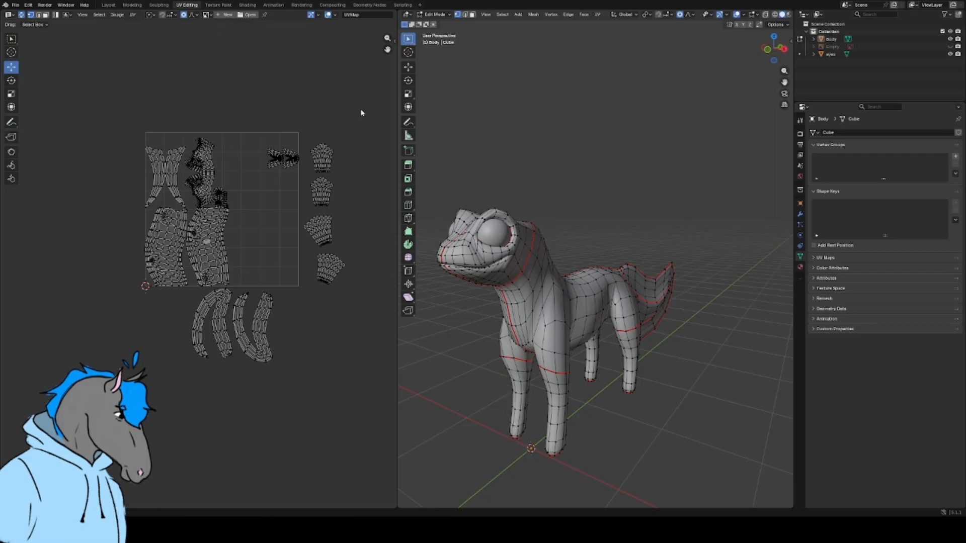
- Move the dark double-fan island from the UV square's upper right corner to below the stacked leg islands and deselect it
key("l")
key("g")
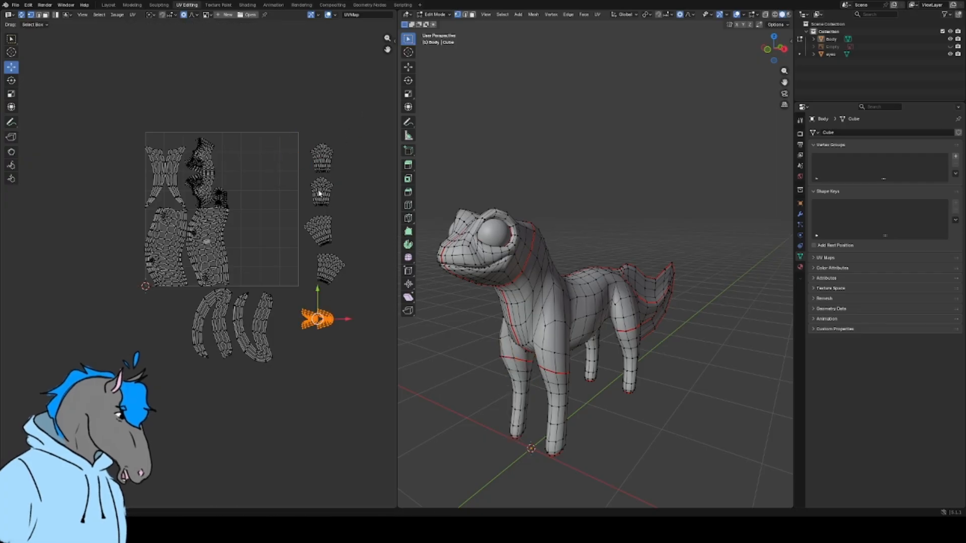
key("Return")
key("alt+a")
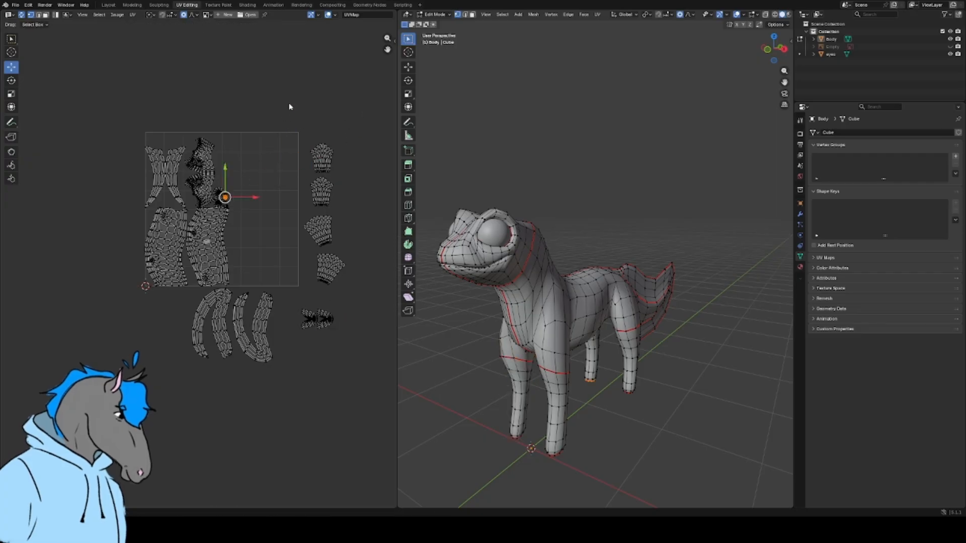
- Move both head-half islands to the upper right area of the UV square, one above the other
key("l")
key("g")
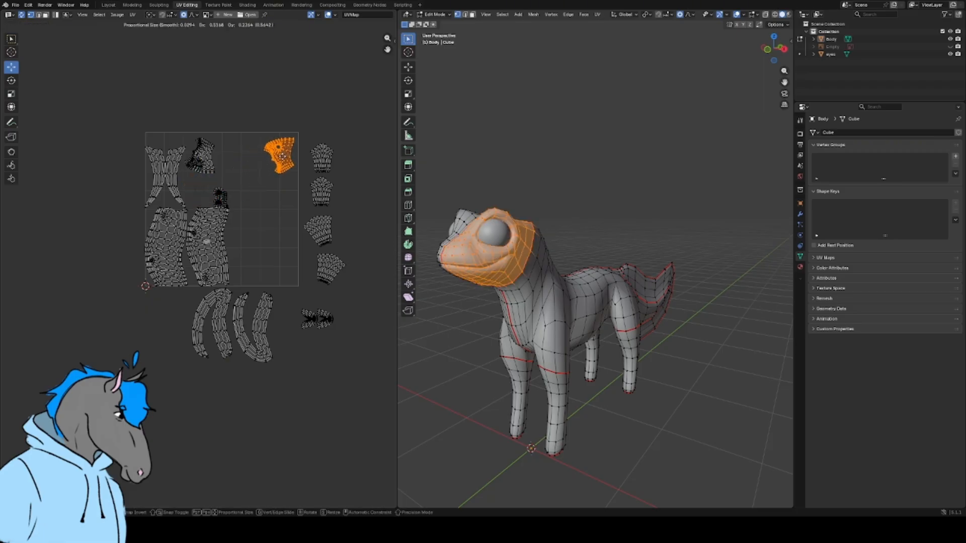
key("Return")
key("alt+a")
key("l")
key("g")
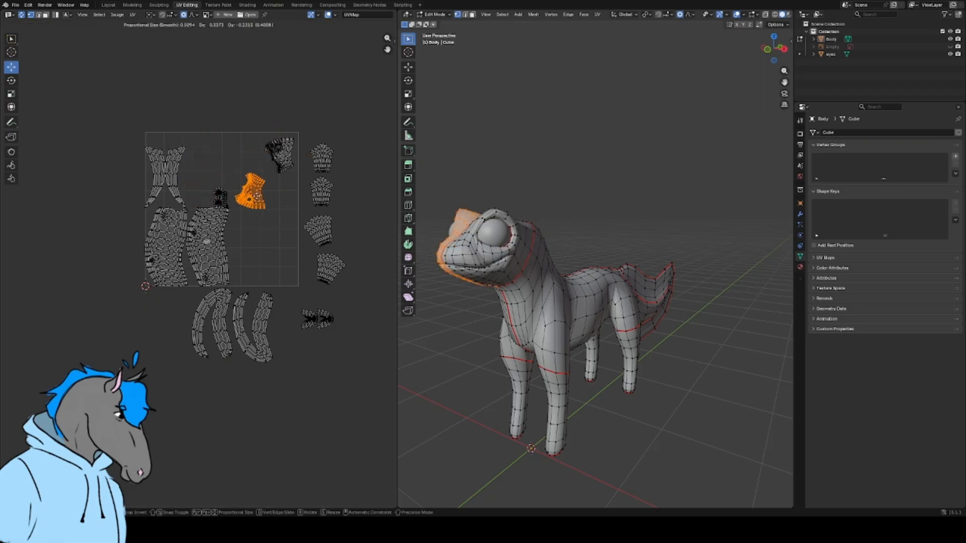
key("Return")
key("alt+a")
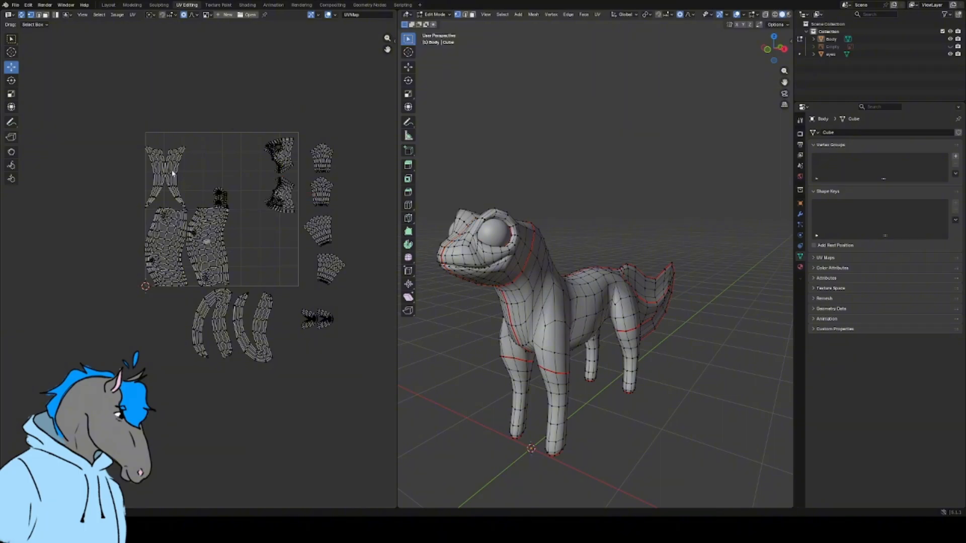
- Move the two mirrored tail-underside islands below the UV square beside the other tail islands, spread them apart slightly, and deselect everything
key("l")
key("g")
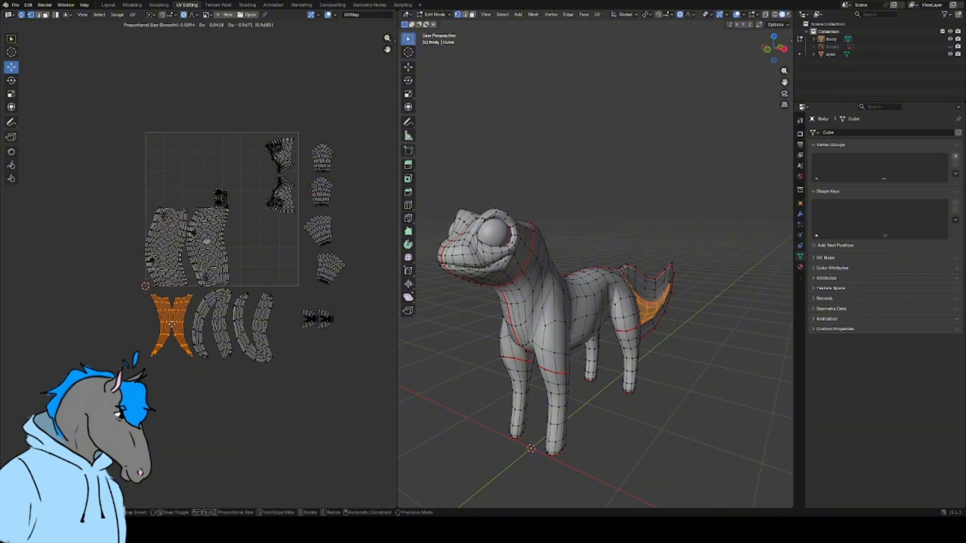
key("Return")
key("alt+a")
left_click_drag(167, 323, 160, 324)
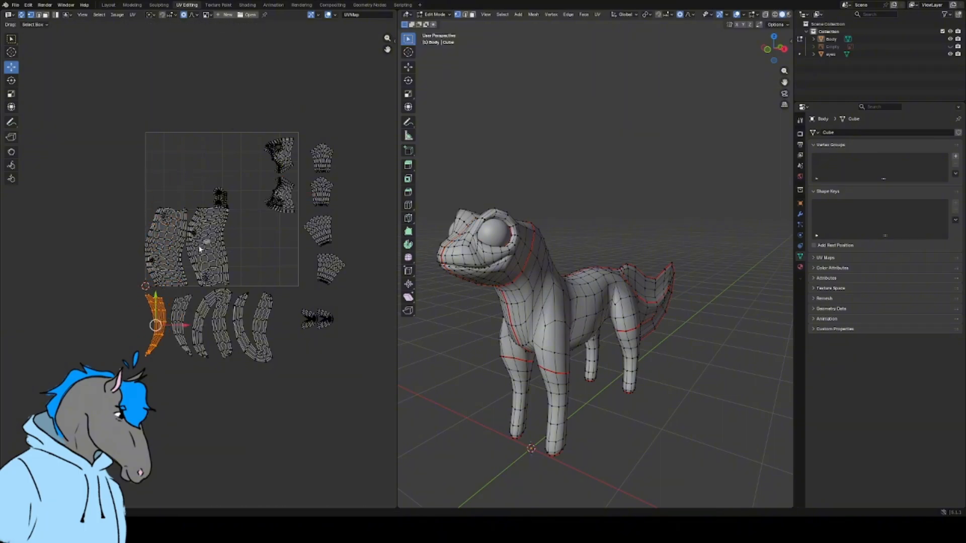
key("l")
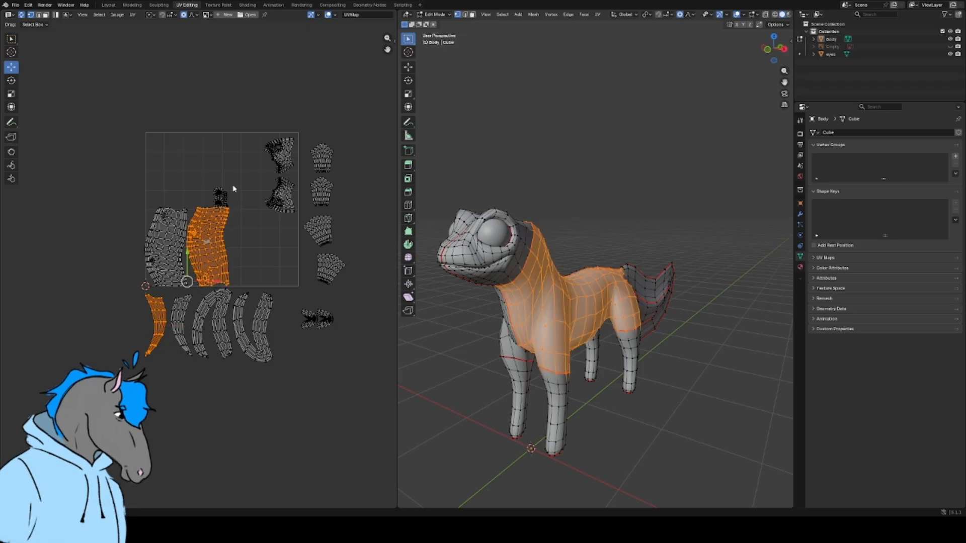
key("alt+a")
- Pull the two small round eye-socket islands off the body island and stack them just below the head islands
scroll(206, 163, "up", 2)
key("l")
key("g")
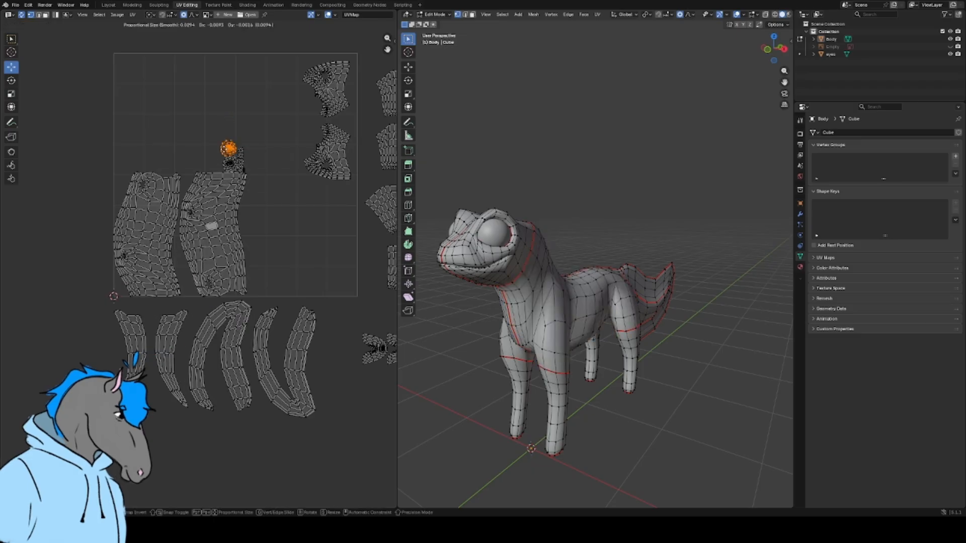
left_click(68, 168)
key("l")
key("g")
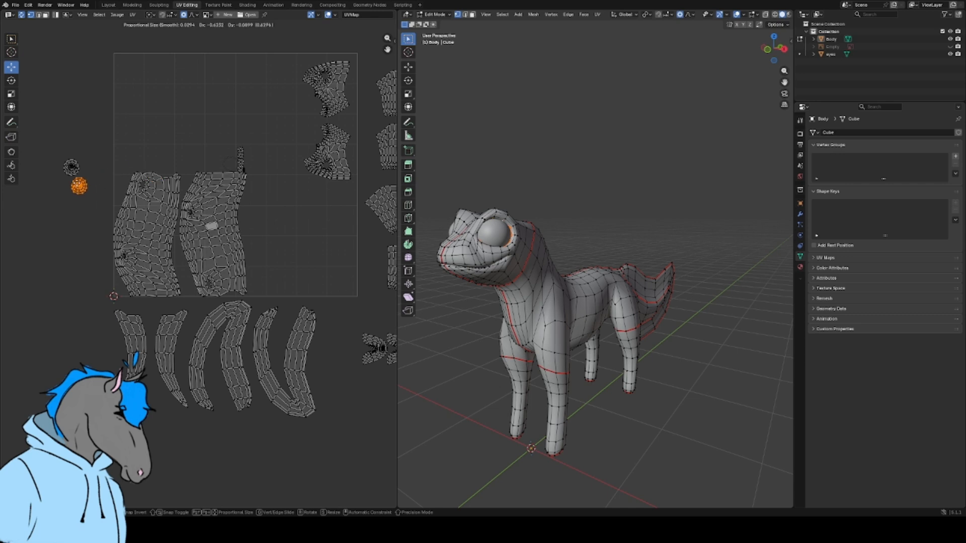
left_click(70, 184)
key("g")
left_click(72, 190)
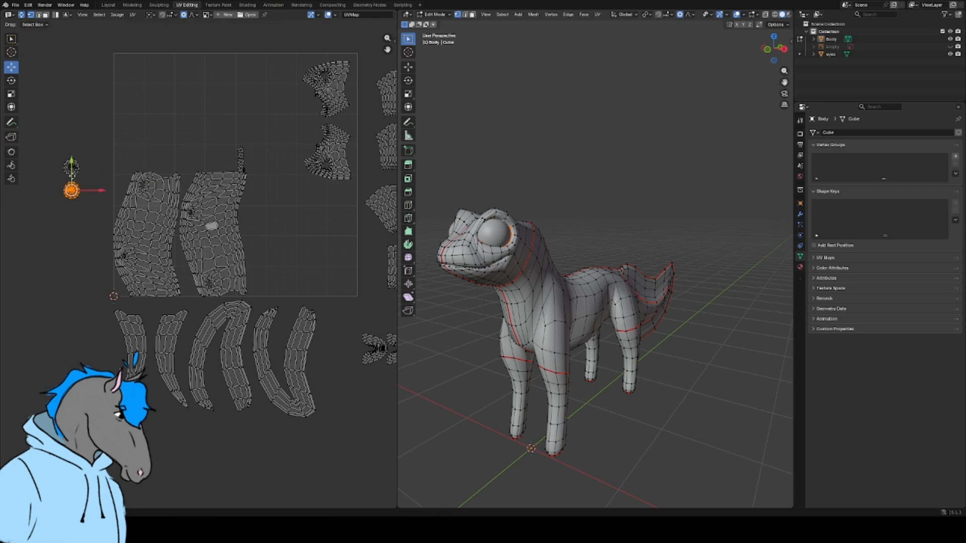
left_click_drag(71, 179, 347, 207)
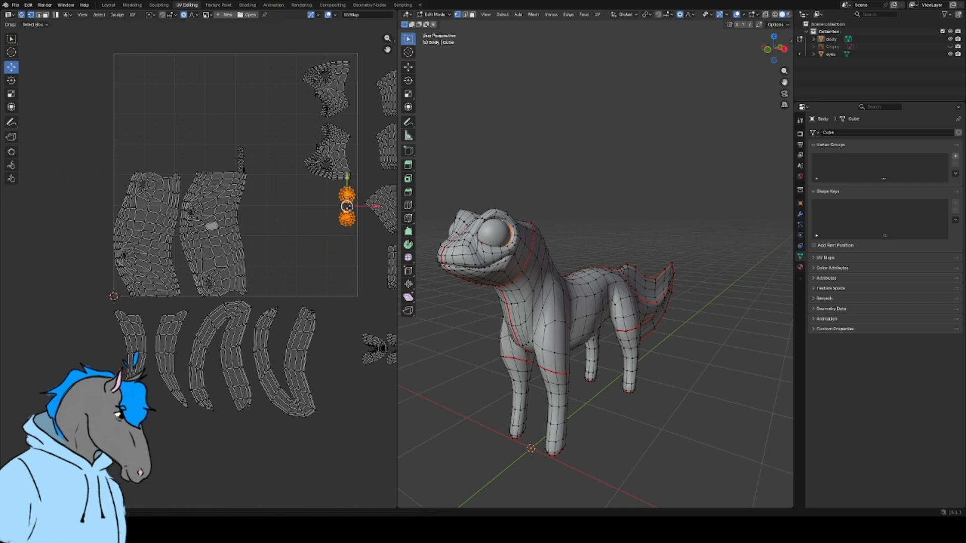
- Enlarge the tiny island at the body island's upper corner and place it below the two round eye-socket islands
scroll(289, 141, "up", 2)
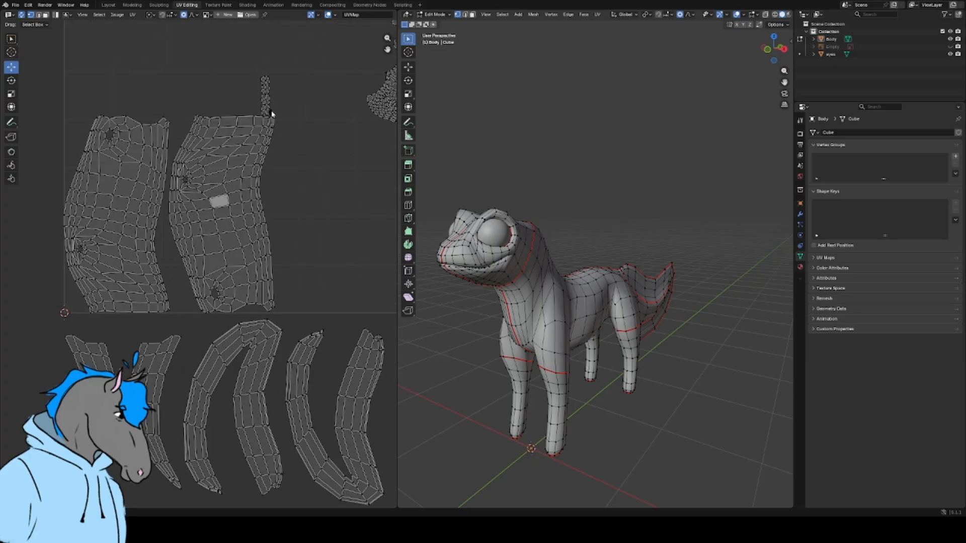
key("a")
scroll(293, 259, "down", 4)
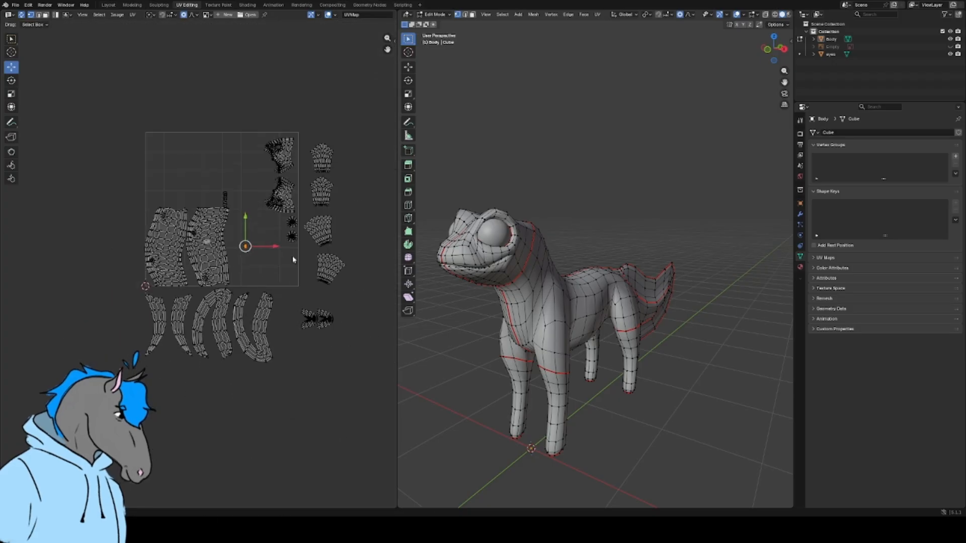
key("s")
left_click(322, 325)
left_click_drag(241, 246, 288, 254)
left_click(316, 316)
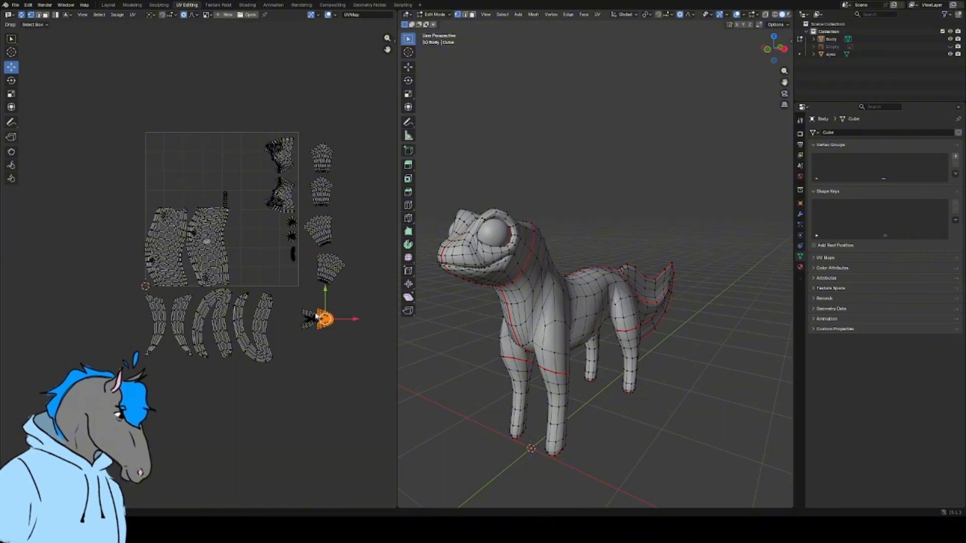
- Scale down the long curved tail islands together and place them in the UV square between the body and eye-socket islands
left_click(262, 316)
key("l")
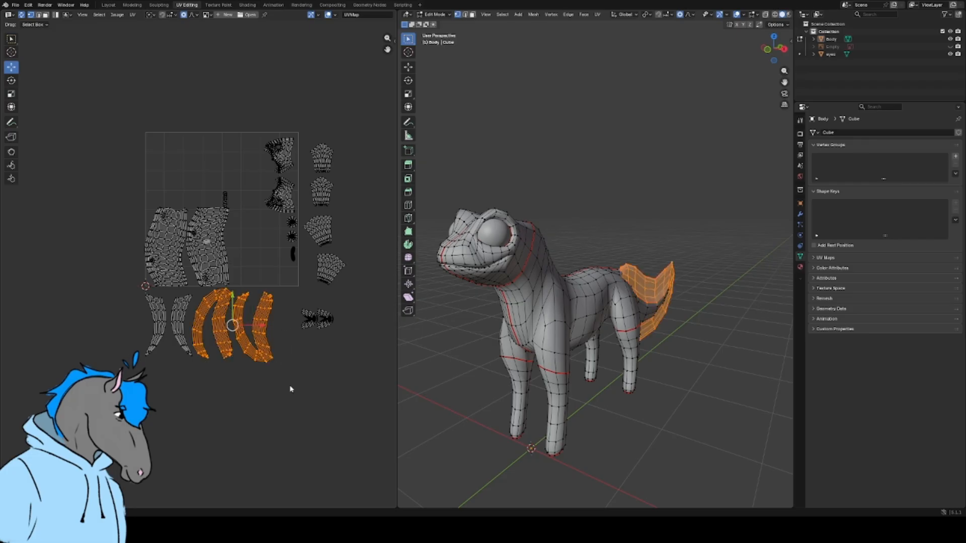
key("s")
left_click(272, 370)
key("g")
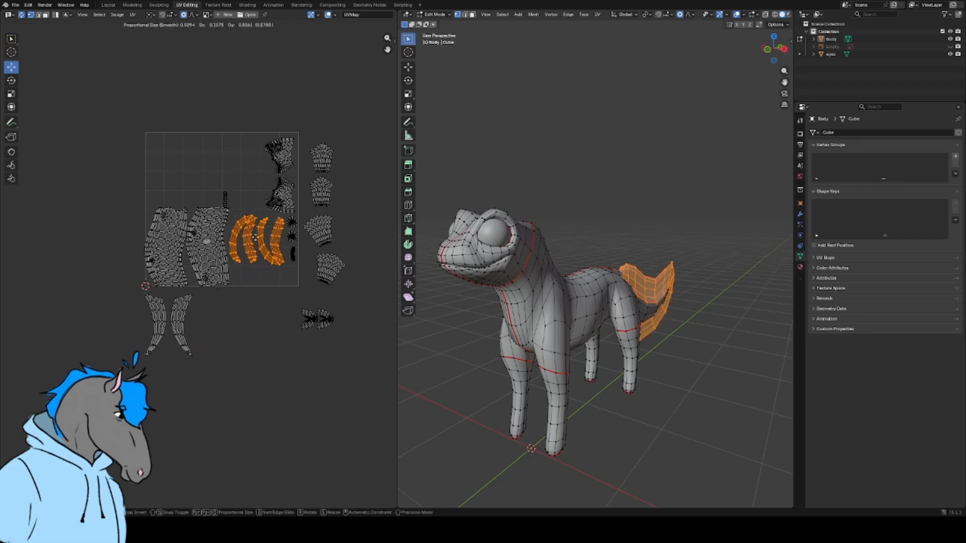
left_click(256, 250)
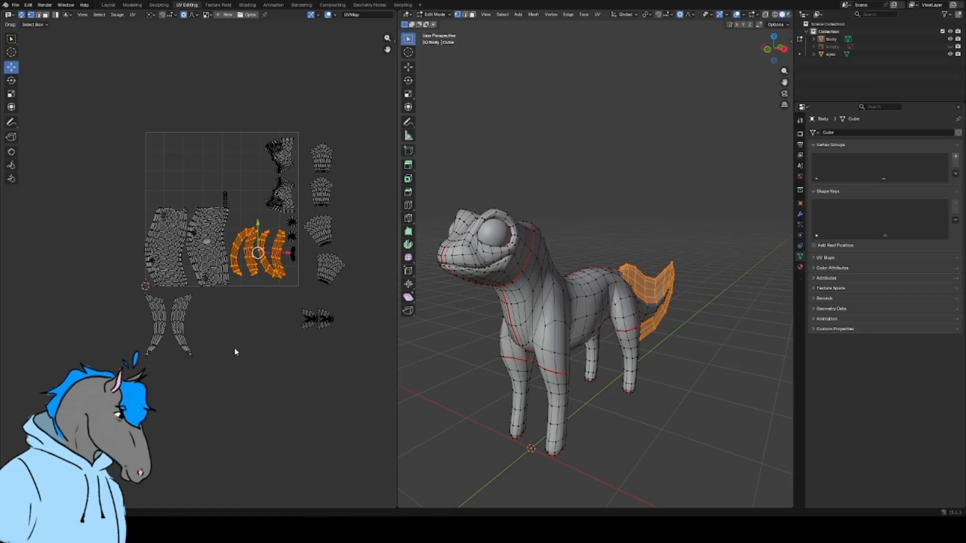
left_click(236, 350)
- Move the narrow column of foot-sole islands from above the body island to below the UV square
scroll(196, 347, "up", 2)
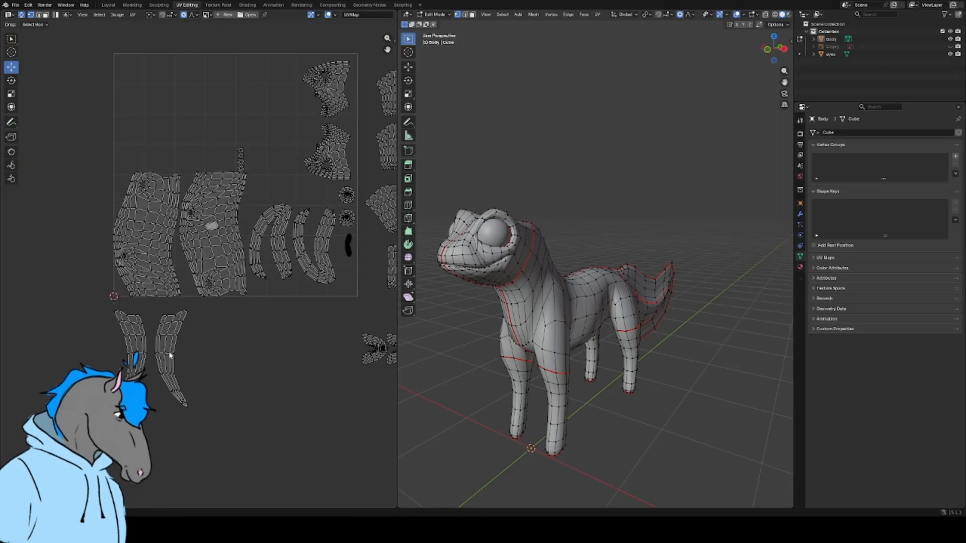
left_click_drag(257, 170, 258, 170)
key("g")
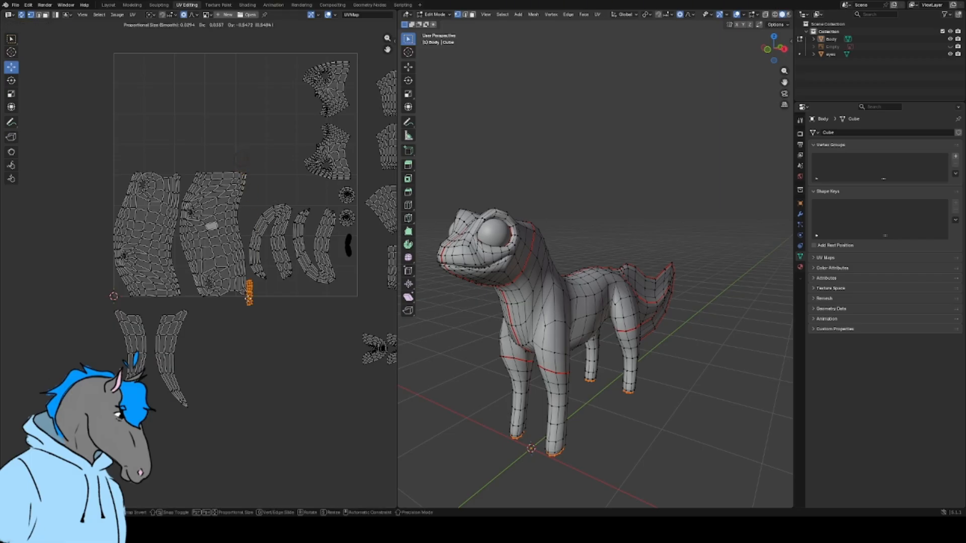
left_click(235, 361)
- Scale down the two tail-underside islands and place them inside the UV square above the other tail islands
left_click(166, 340)
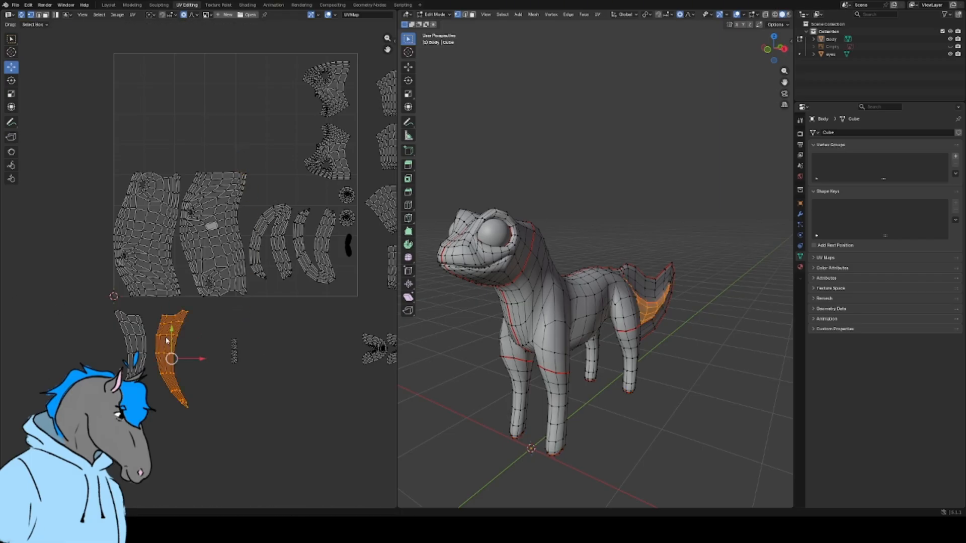
left_click(142, 345, "shift")
key("g")
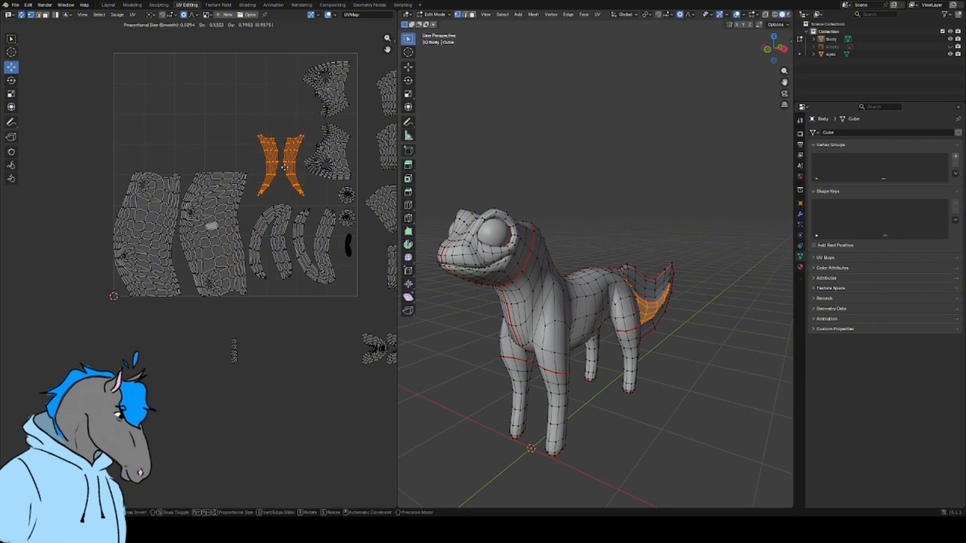
left_click(285, 168)
left_click(285, 424)
- Select the whole column of foot-sole islands below the UV square and scale it up
left_click_drag(220, 314, 251, 409)
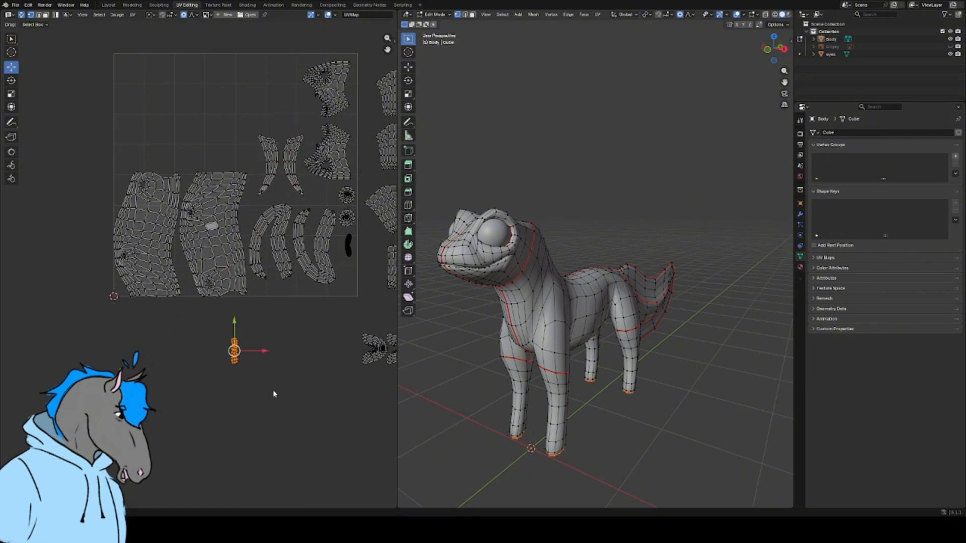
key("s")
left_click(373, 431)
- Rearrange the four foot-sole islands below the UV square from a column into a two-by-two grid
left_click(241, 376)
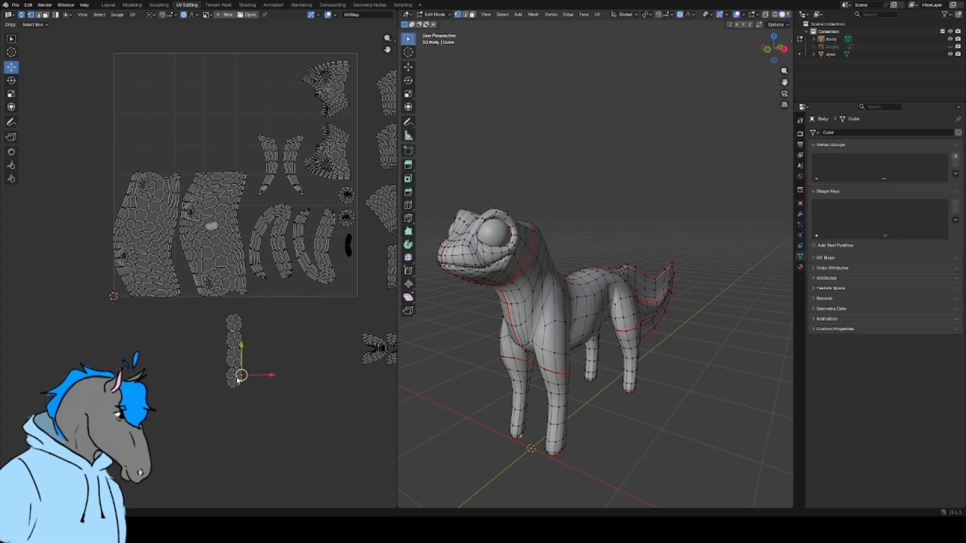
key("l")
key("g")
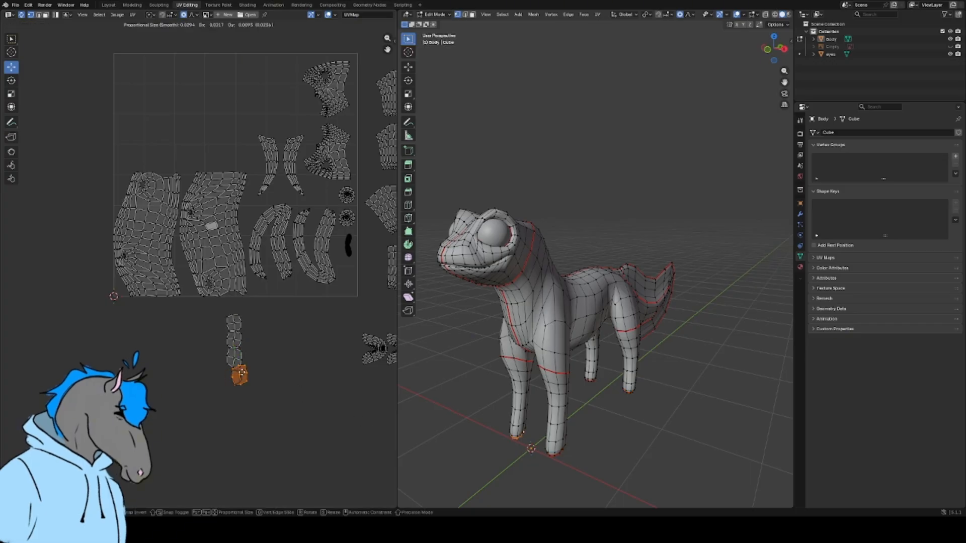
left_click(255, 357)
left_click(288, 334)
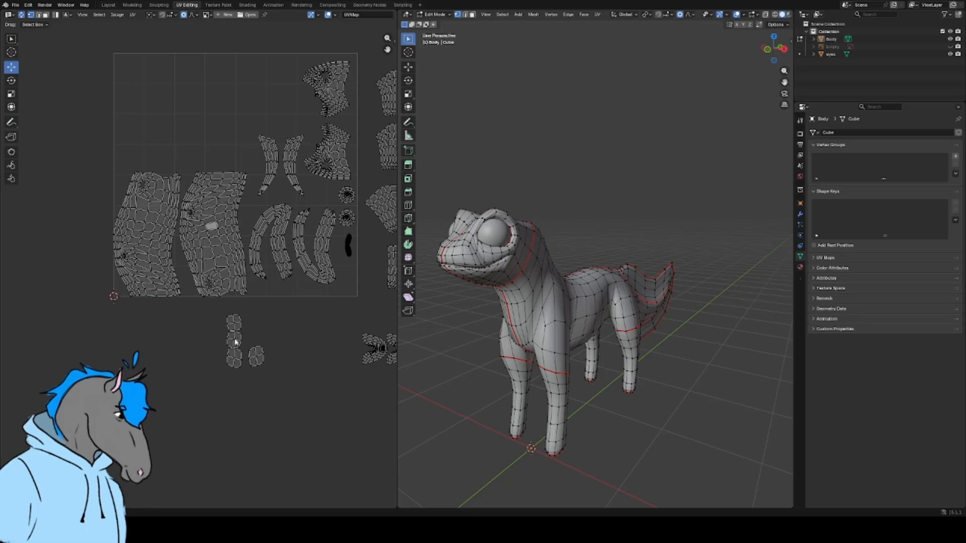
key("l")
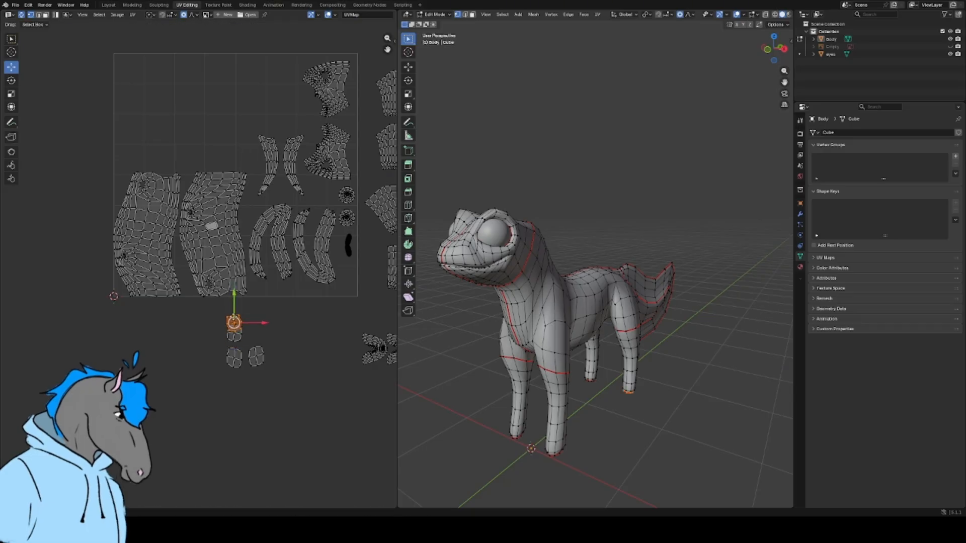
key("g")
left_click(257, 332)
left_click(308, 356)
- Move the double-fan island to just below the UV square's lower right corner and scale it down
scroll(352, 362, "down", 1)
middle_click_drag(386, 371, 287, 389)
key("g")
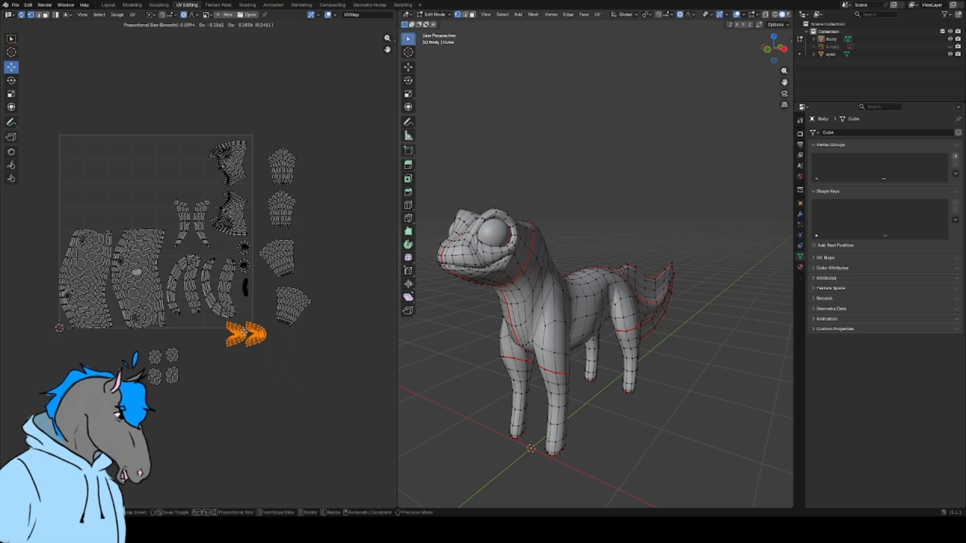
left_click(249, 341)
key("s")
left_click(258, 366)
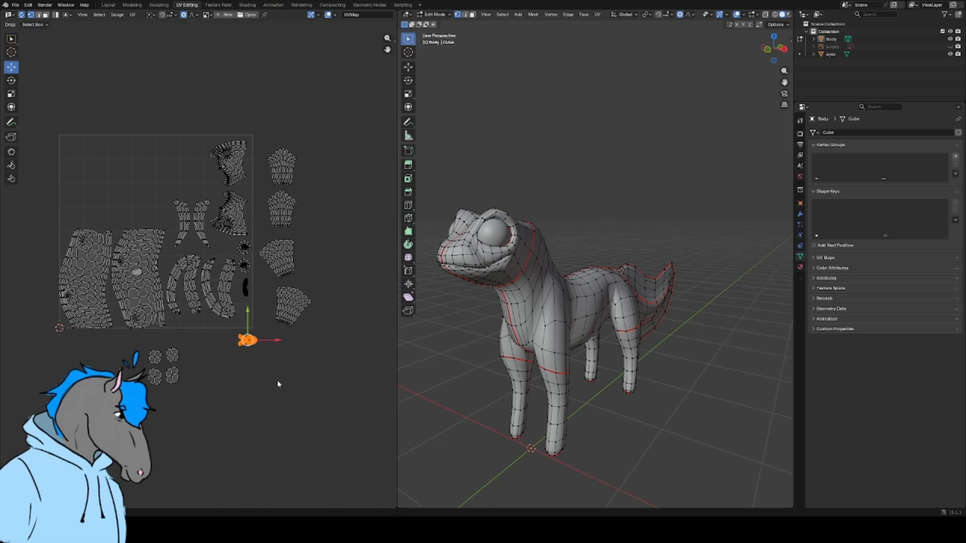
- Rotate the small double-fan island a quarter turn so it stands upright
left_click(12, 80)
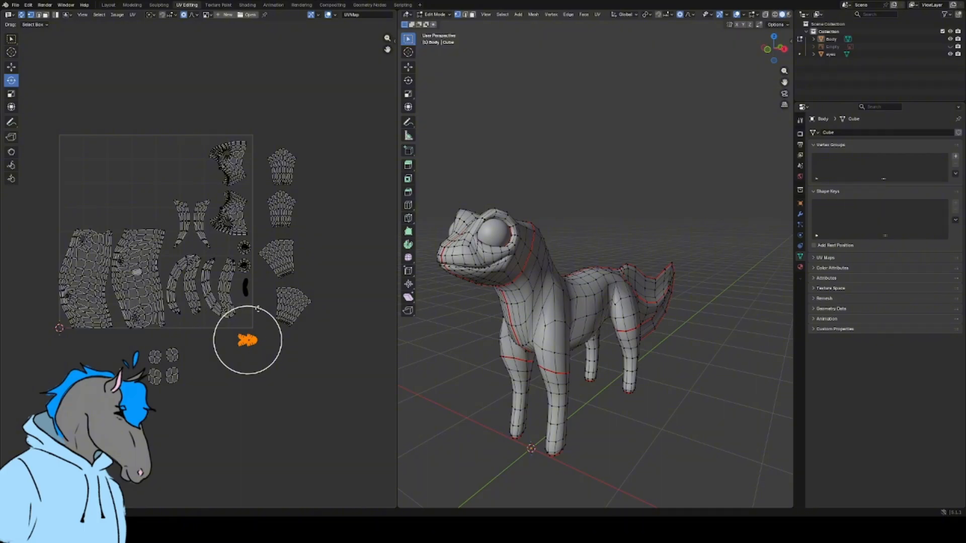
left_click_drag(257, 308, 159, 314)
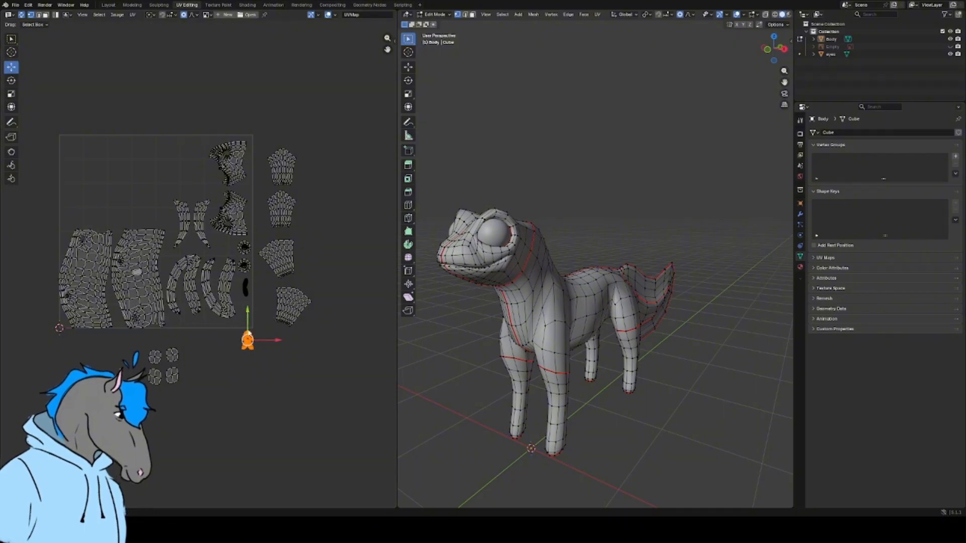
scroll(254, 340, "up", 3)
scroll(279, 339, "down", 2)
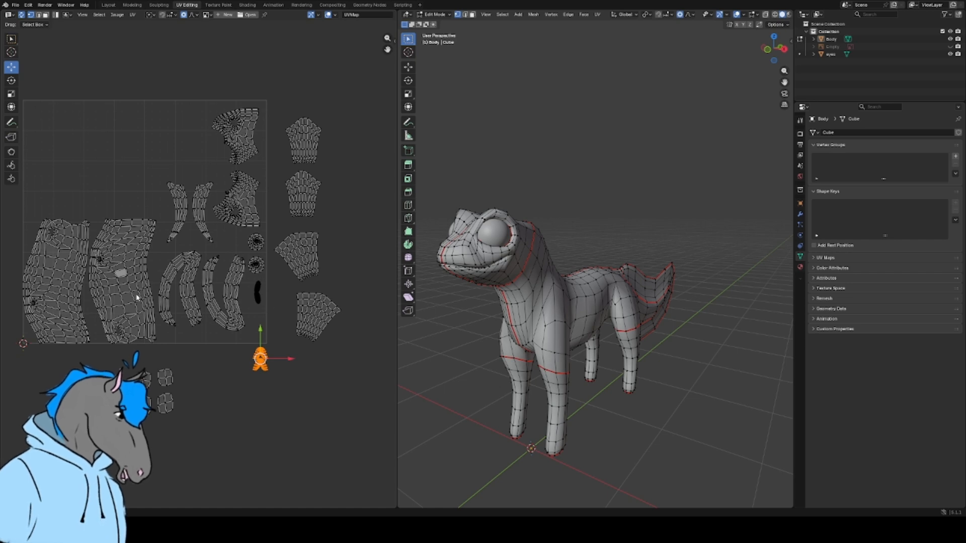
scroll(278, 370, "up", 2)
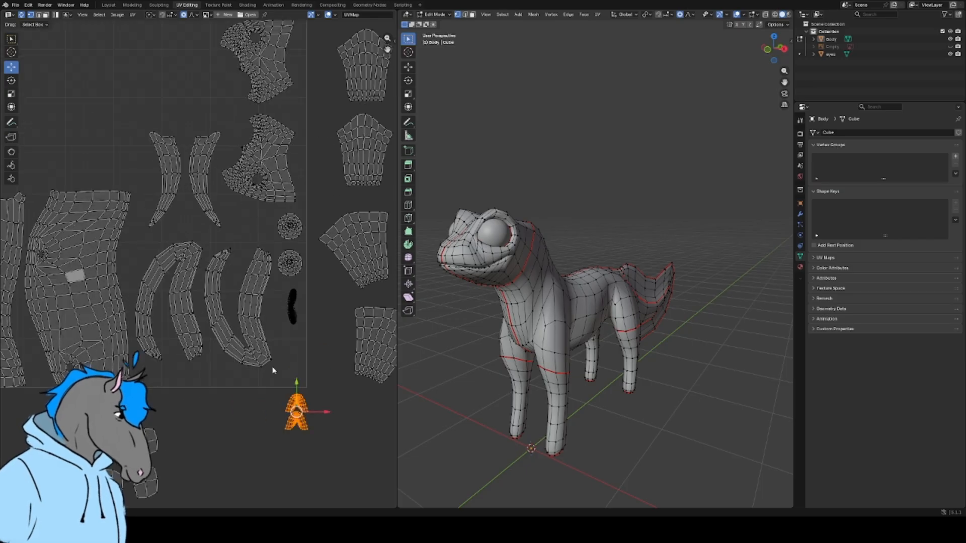
- Move the double-fan island into the UV square's lower right corner, and scale the two large torso islands down slightly
left_click_drag(297, 411, 290, 357)
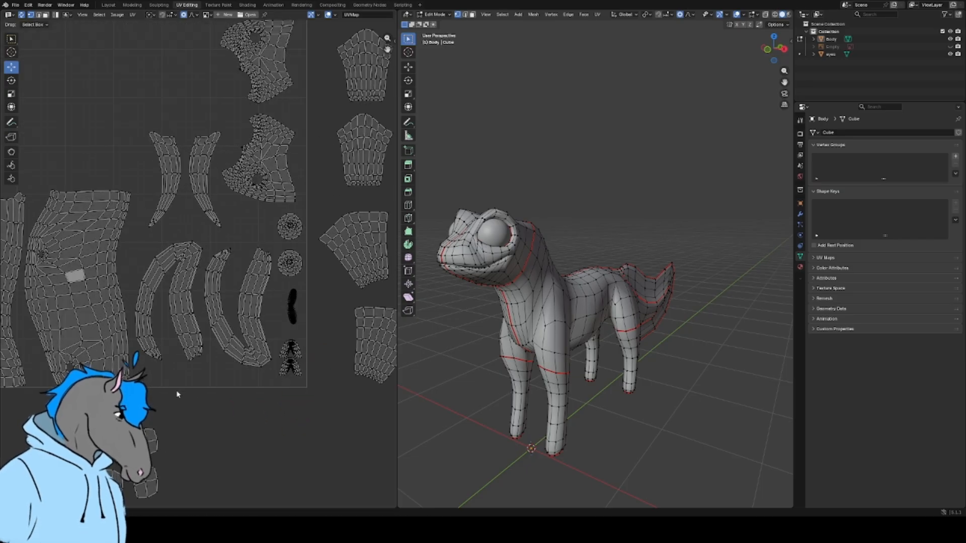
scroll(177, 394, "down", 1)
middle_click_drag(177, 395, 319, 384)
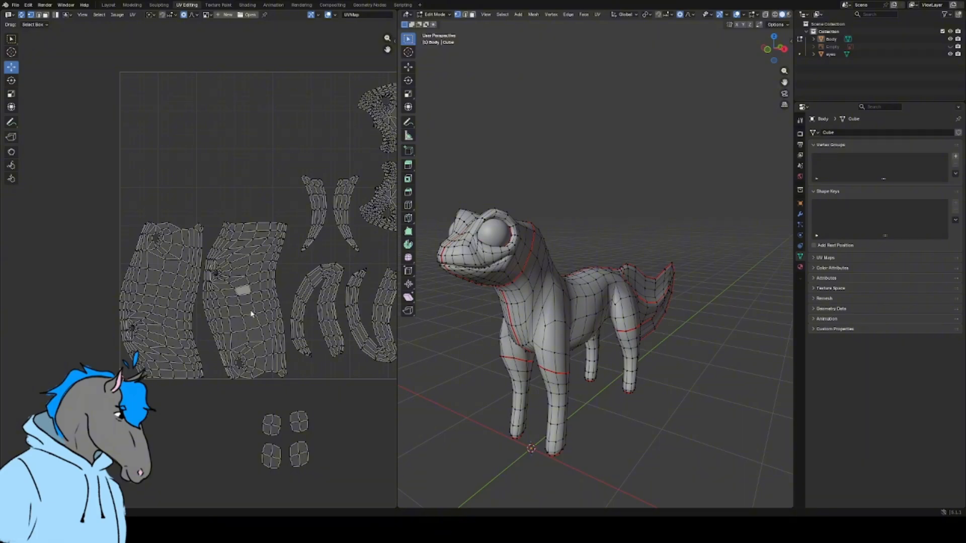
key("l")
key("l")
key("s")
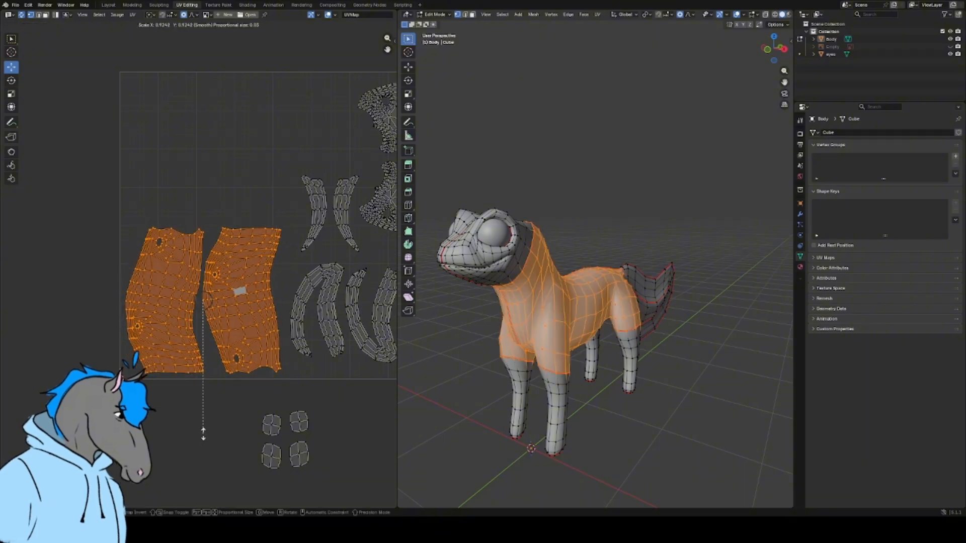
left_click(191, 442)
left_click(189, 442)
- Move the four foot-sole islands into the UV square, just above the second torso island
scroll(218, 363, "down", 1)
middle_click_drag(272, 373, 197, 347)
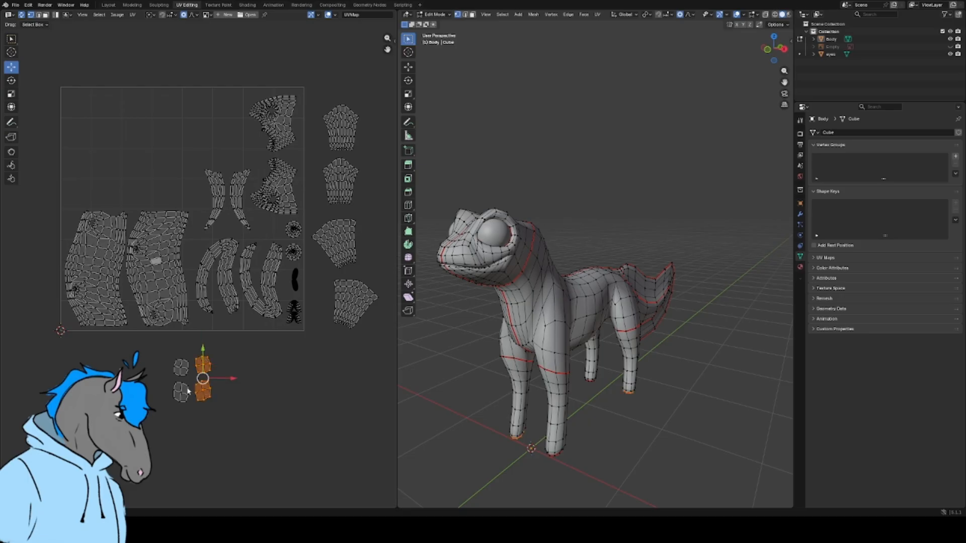
left_click_drag(179, 371, 164, 177)
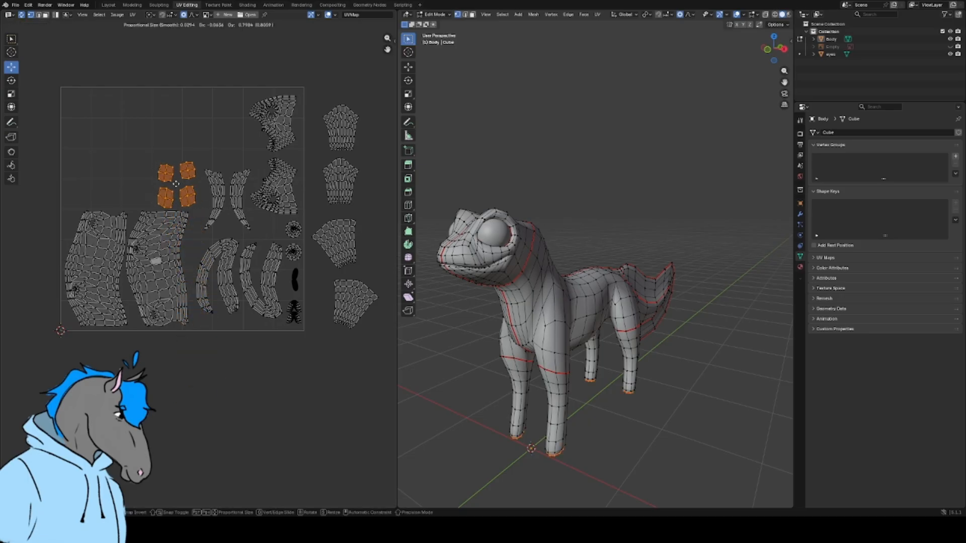
left_click(169, 394)
- Move the two front-leg islands into the UV square's upper left corner, side by side
middle_click_drag(332, 226, 331, 262)
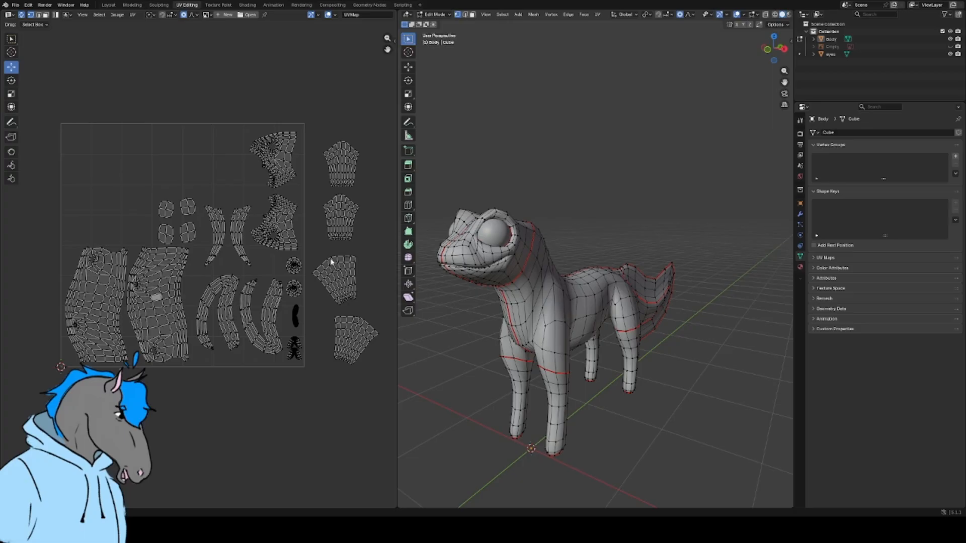
left_click(346, 172)
left_click_drag(346, 172, 92, 147)
left_click(312, 205)
left_click(346, 225)
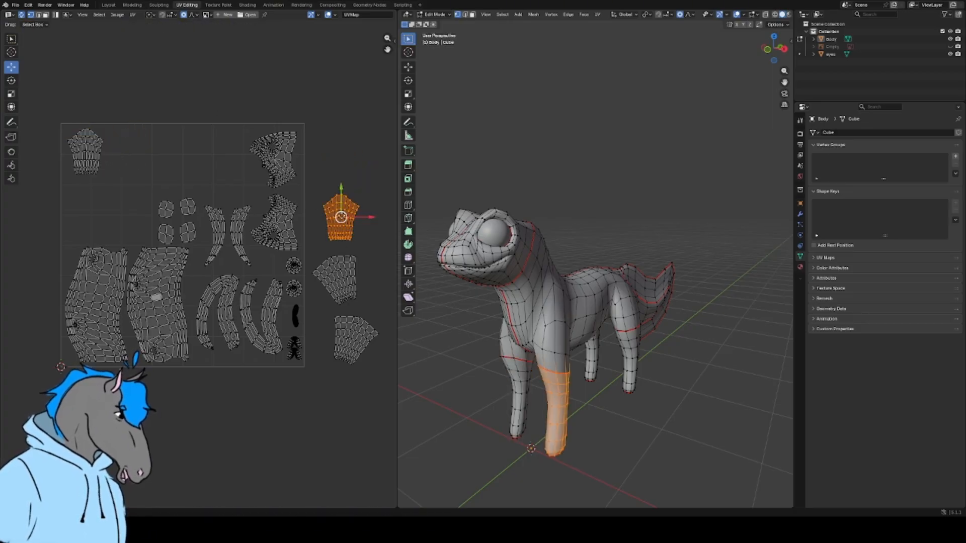
left_click_drag(341, 217, 126, 151)
left_click(320, 196)
- Rotate each of the two hind-leg islands beside the UV square so it stands upright with its wide end up
left_click(334, 279)
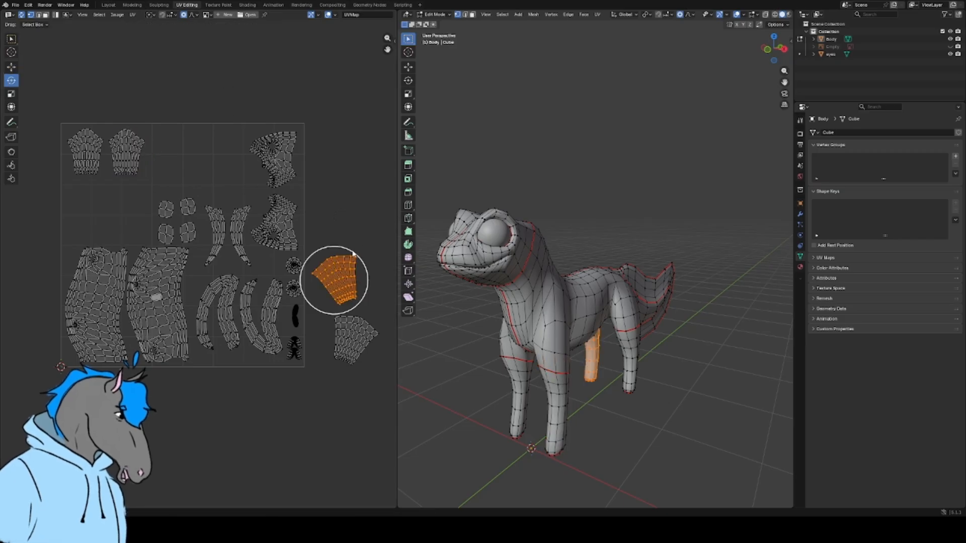
left_click_drag(356, 254, 371, 224)
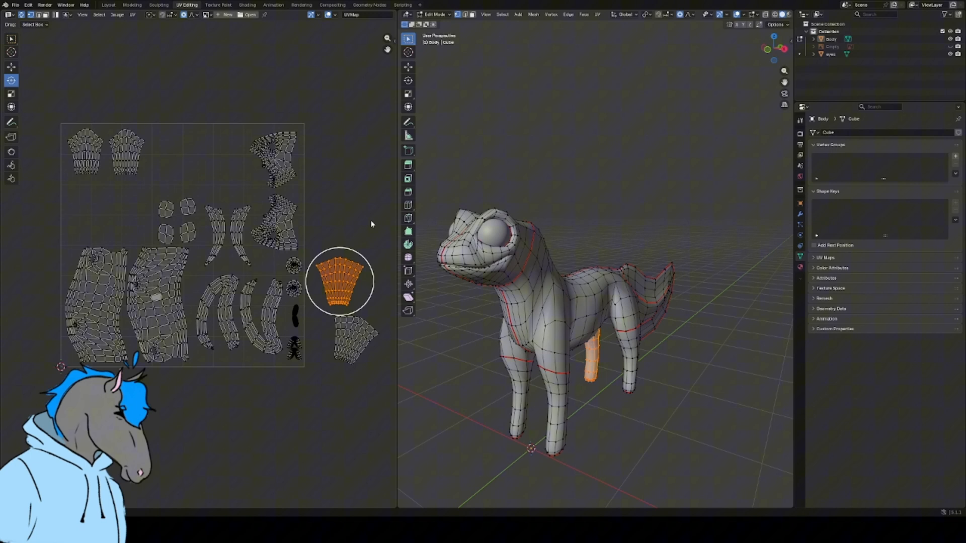
key("l")
left_click(360, 353)
key("l")
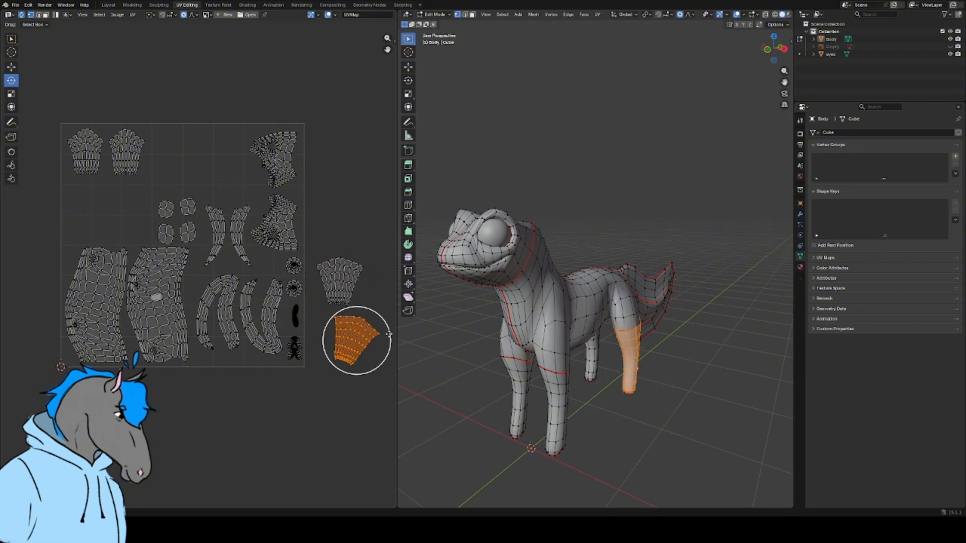
left_click_drag(388, 334, 372, 294)
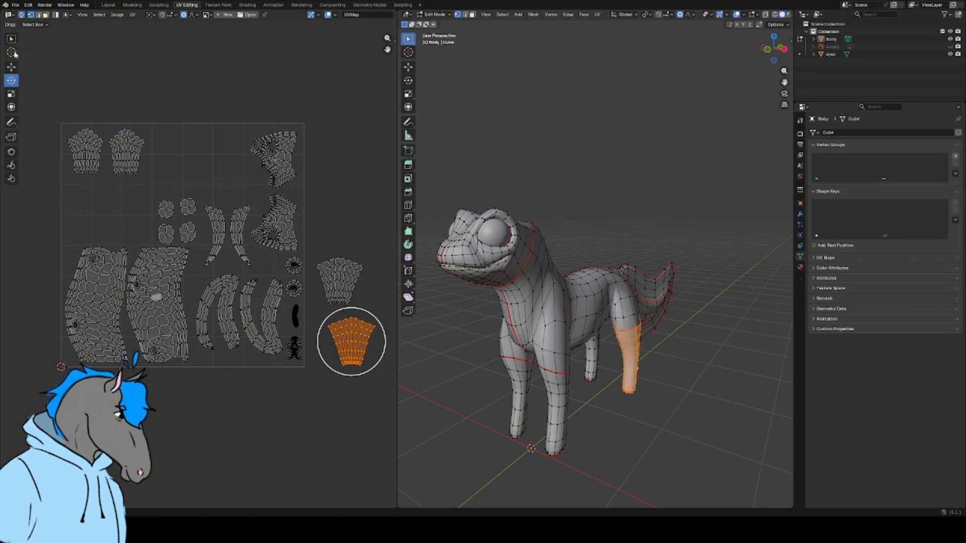
- Move both hind-leg islands into the UV square's top row, beside the front-leg islands
left_click(11, 67)
left_click_drag(351, 342, 172, 157)
left_click(367, 296)
left_click_drag(340, 281, 226, 153)
left_click(280, 97)
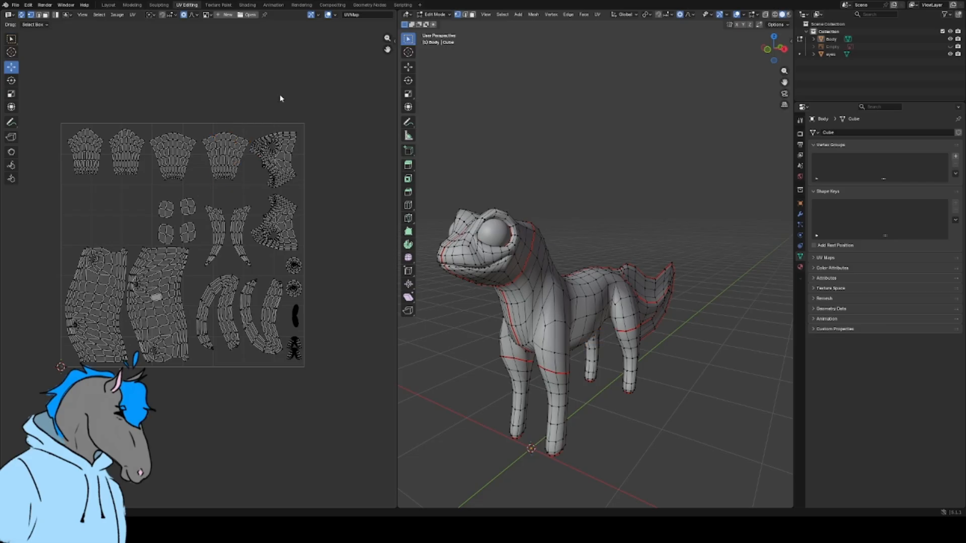
- Switch to the Texture Paint workspace and bring the whole creature into close view
left_click(228, 5)
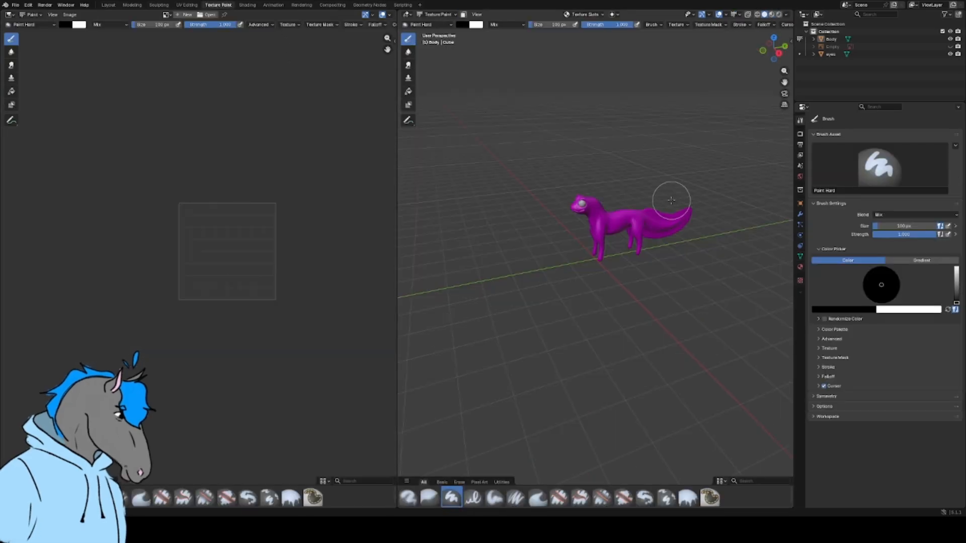
scroll(690, 184, "up", 4)
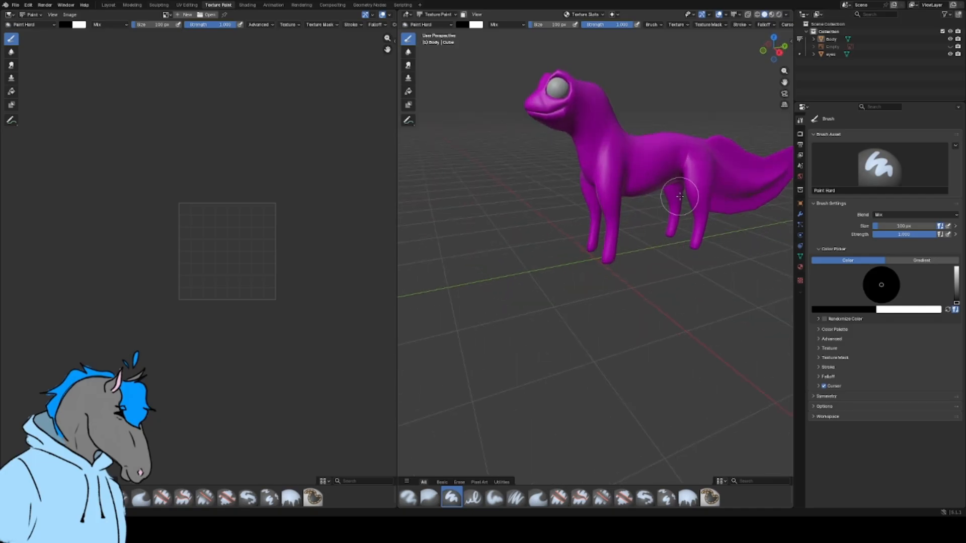
middle_click_drag(679, 171, 616, 236)
- Add a blank Base Color paint slot named Body to the creature's material
left_click(613, 14)
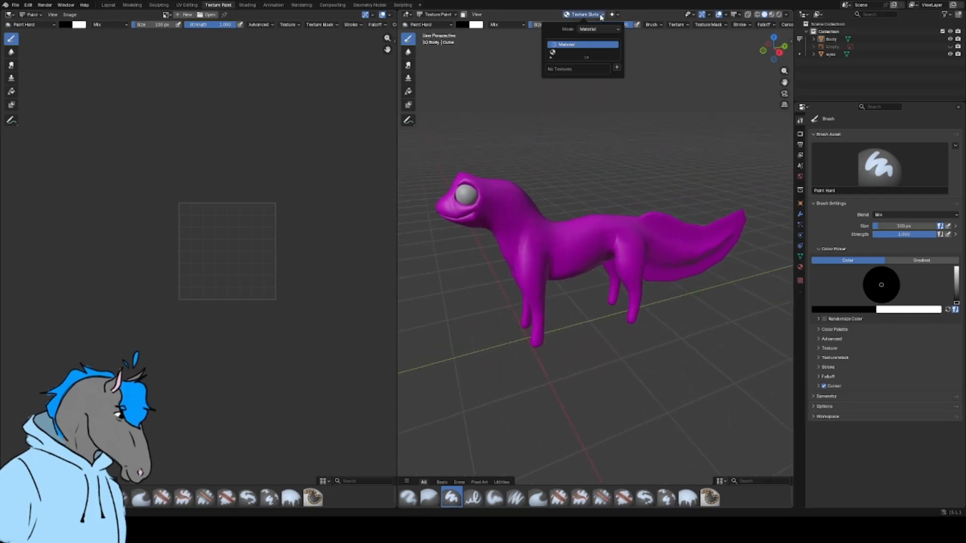
left_click(591, 15)
left_click(616, 68)
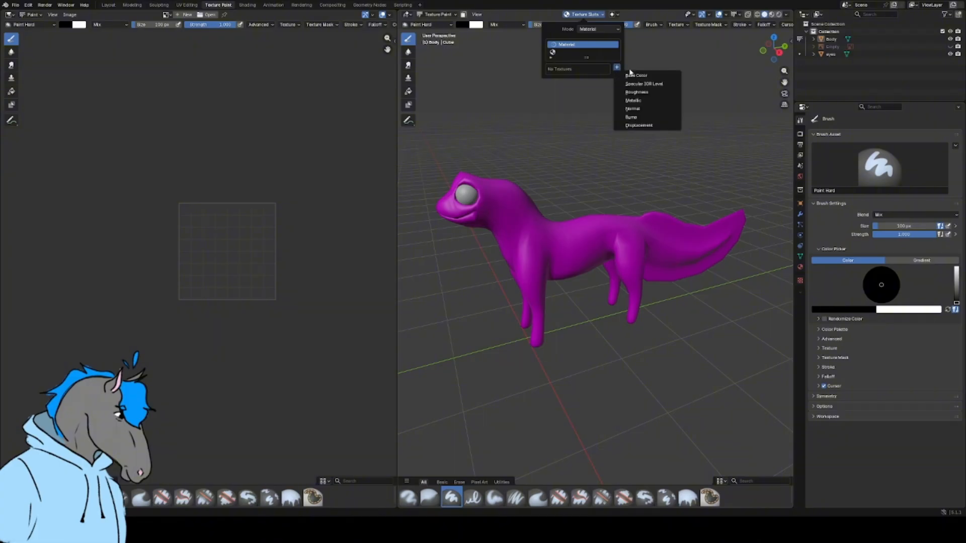
left_click(646, 77)
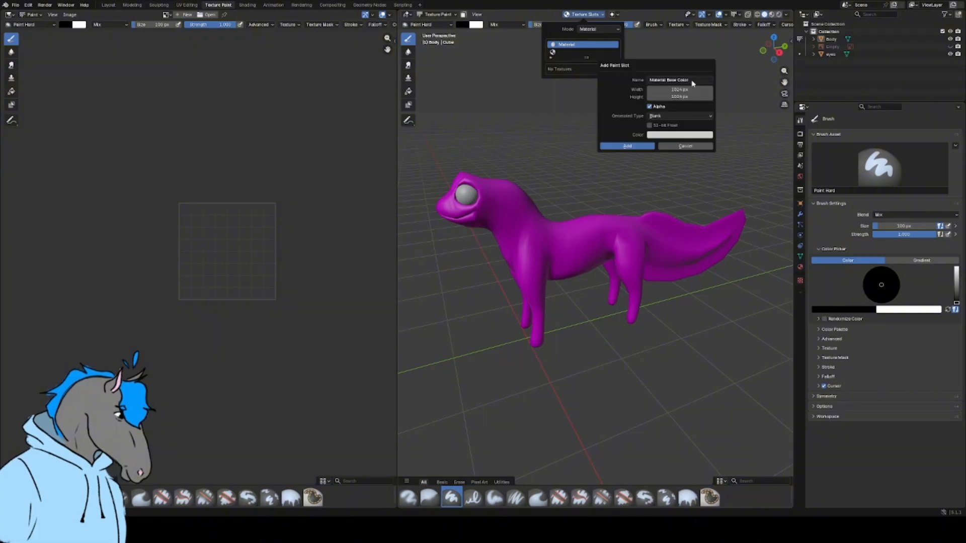
left_click(693, 80)
left_click(645, 147)
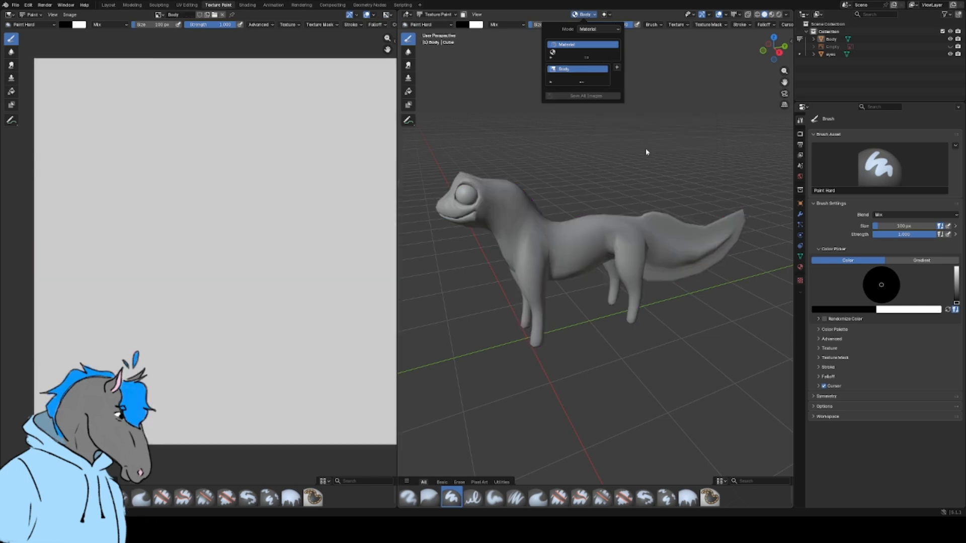
- Remove both material slots from the Body object
middle_click_drag(566, 157, 631, 174)
scroll(623, 159, "up", 6)
scroll(640, 171, "up", 4)
scroll(633, 164, "down", 6)
scroll(611, 185, "up", 6)
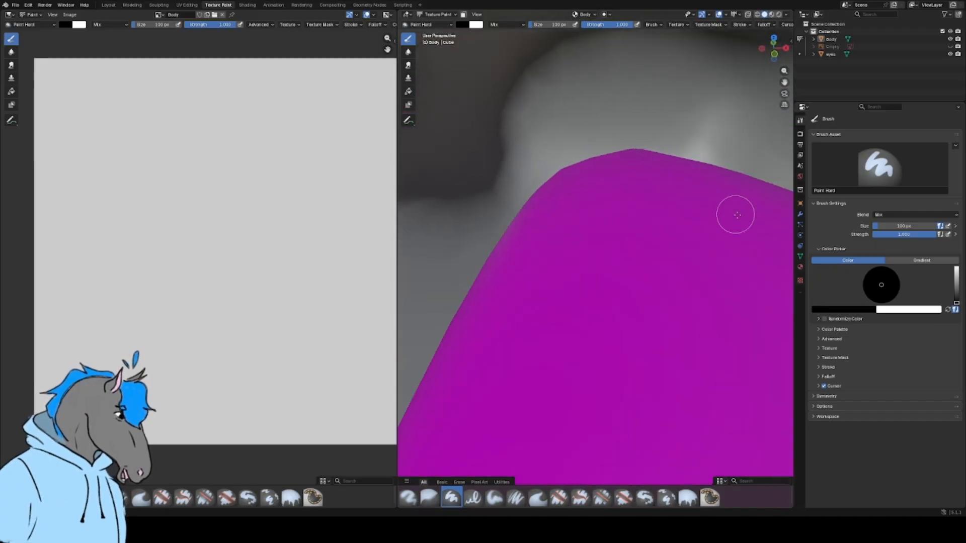
left_click(800, 268)
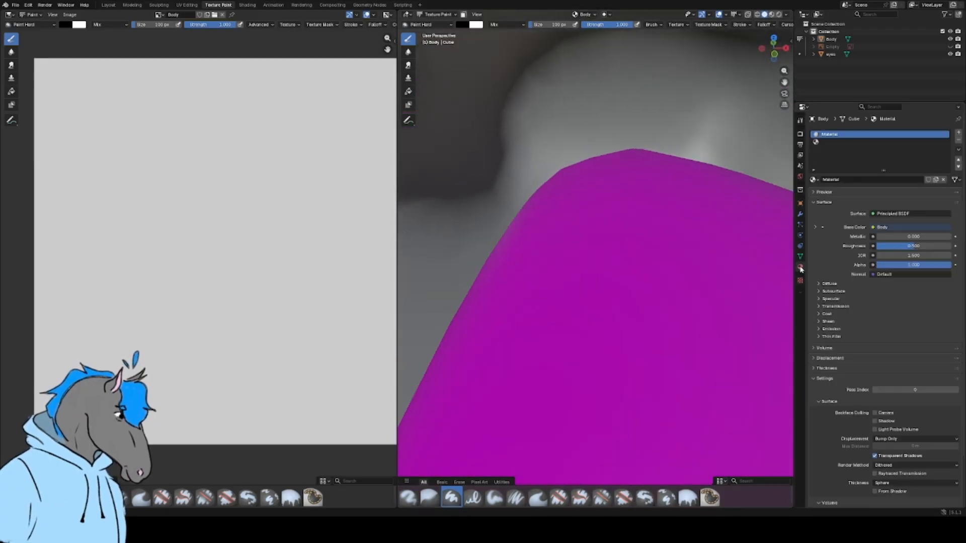
left_click(958, 140)
left_click(958, 140)
- Add a new blank Base Color paint slot to the body with the default name, size and color
left_click(584, 14)
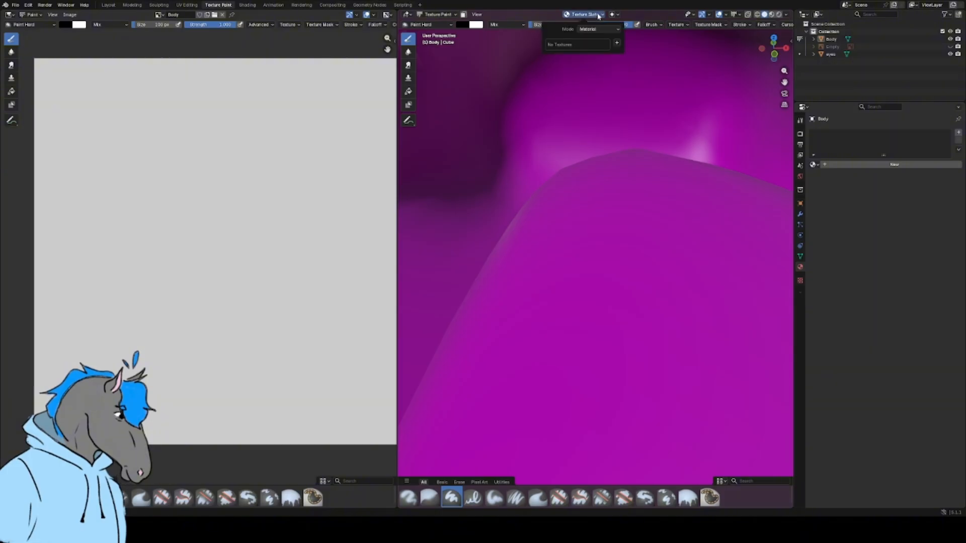
left_click(616, 46)
left_click(634, 52)
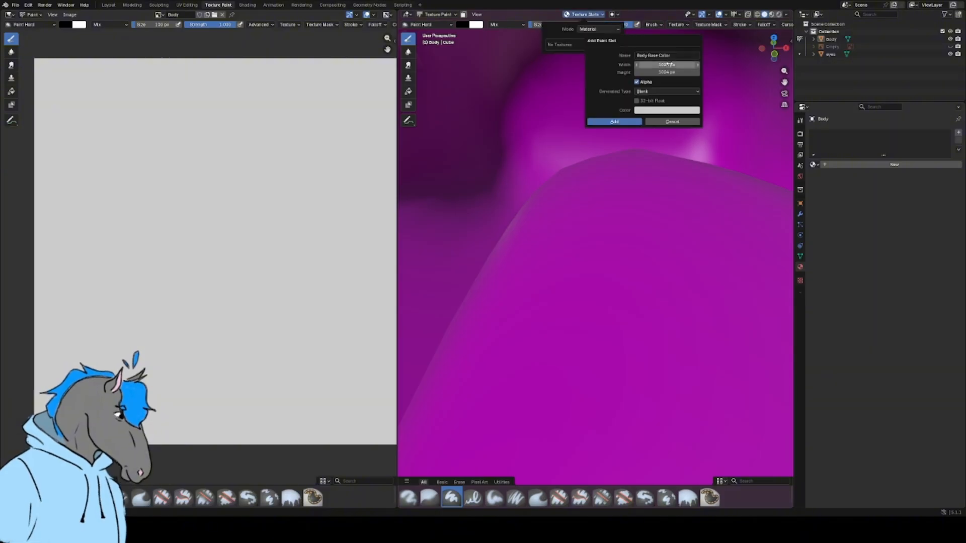
left_click(614, 121)
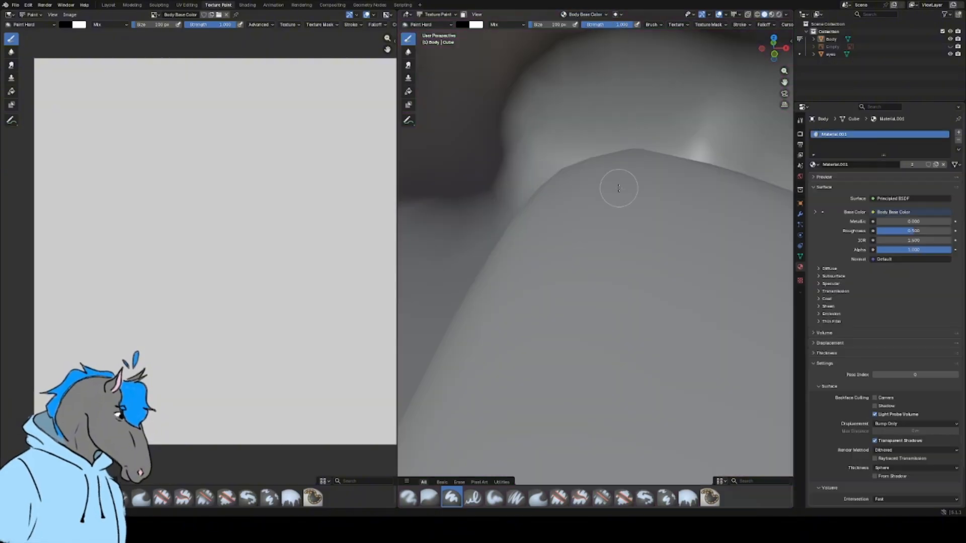
- Paint a black test stroke on the enlarged curved surface of the body, and undo it
scroll(613, 186, "down", 3)
scroll(614, 185, "up", 4)
mouse_move(621, 194)
left_mouse_down()
mouse_move(623, 217)
mouse_move(666, 185)
left_mouse_up()
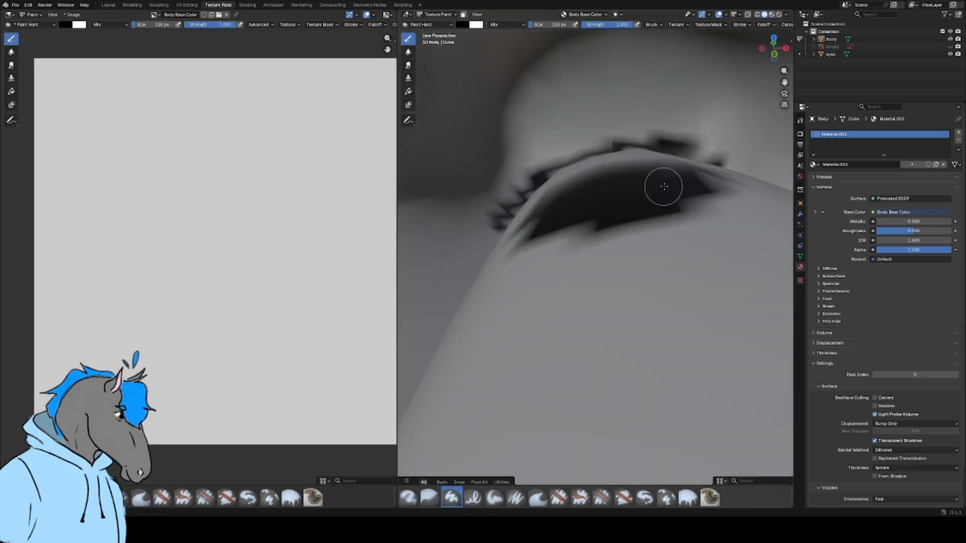
scroll(321, 257, "down", 1)
middle_click_drag(321, 257, 293, 255)
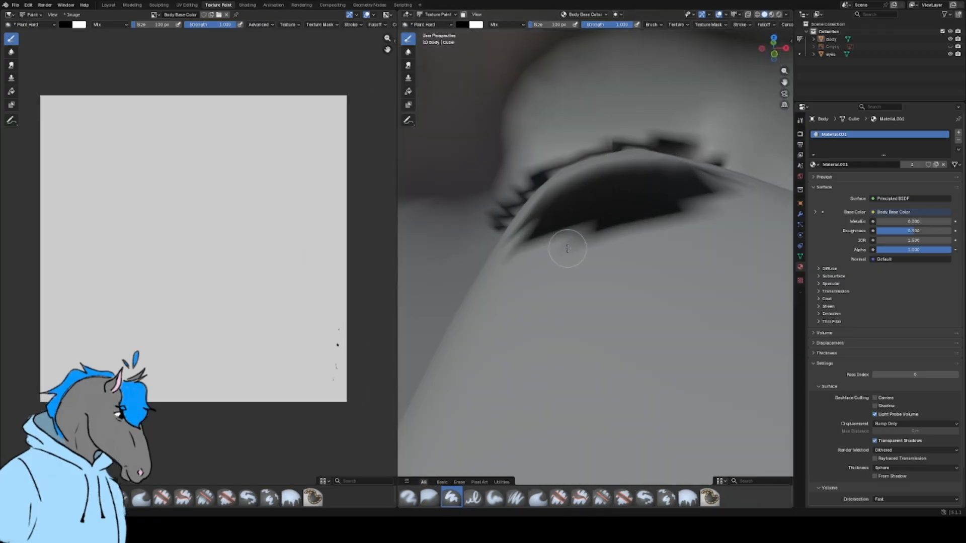
key("ctrl+z")
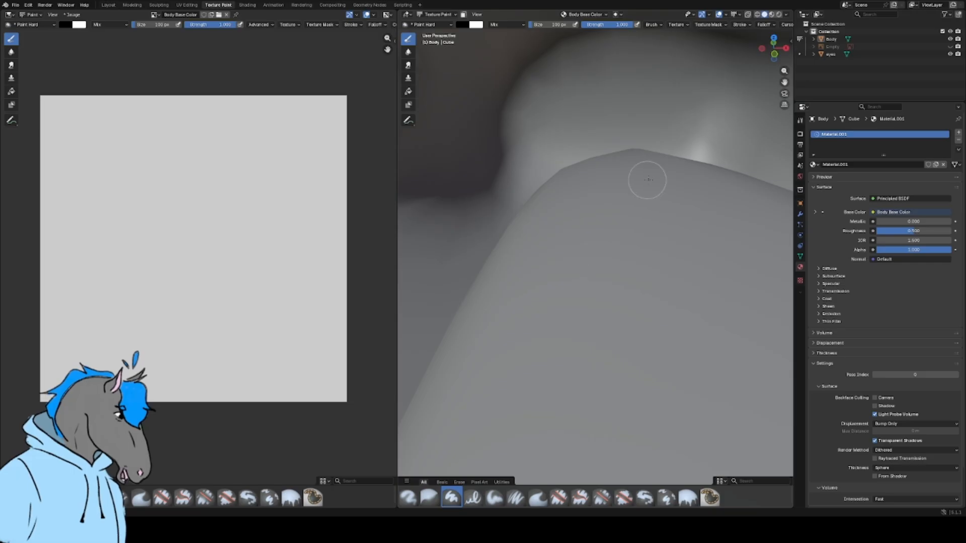
- Unhide the Empty reference image and view the whole creature in front of it
scroll(639, 174, "down", 8)
middle_click_drag(632, 166, 722, 179)
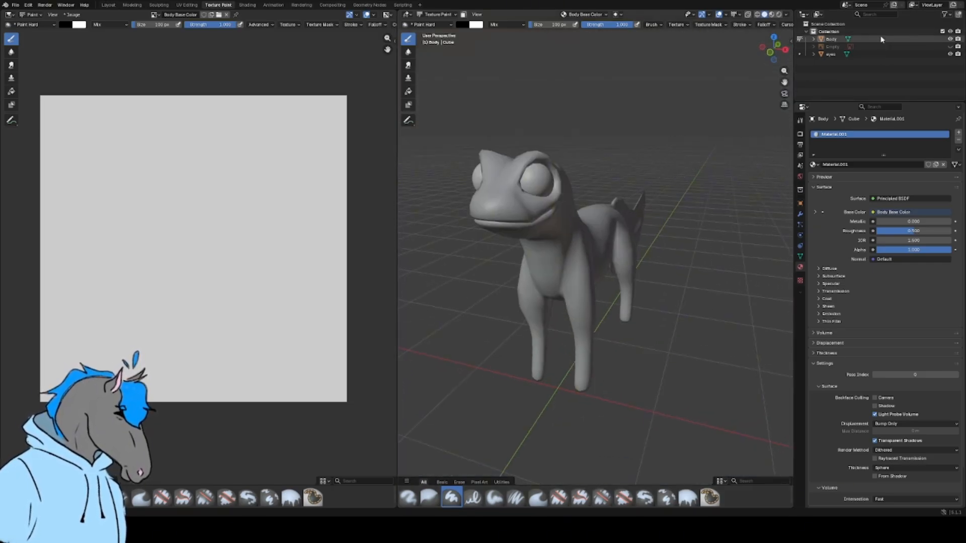
left_click(950, 46)
middle_click_drag(634, 123, 575, 123)
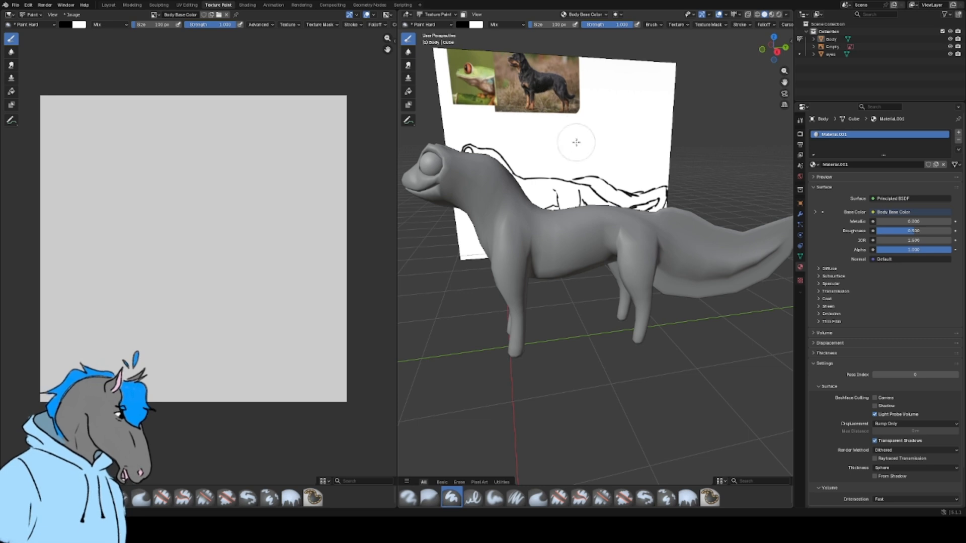
- Set the Paint Hard brush's color to a light green
left_click(800, 120)
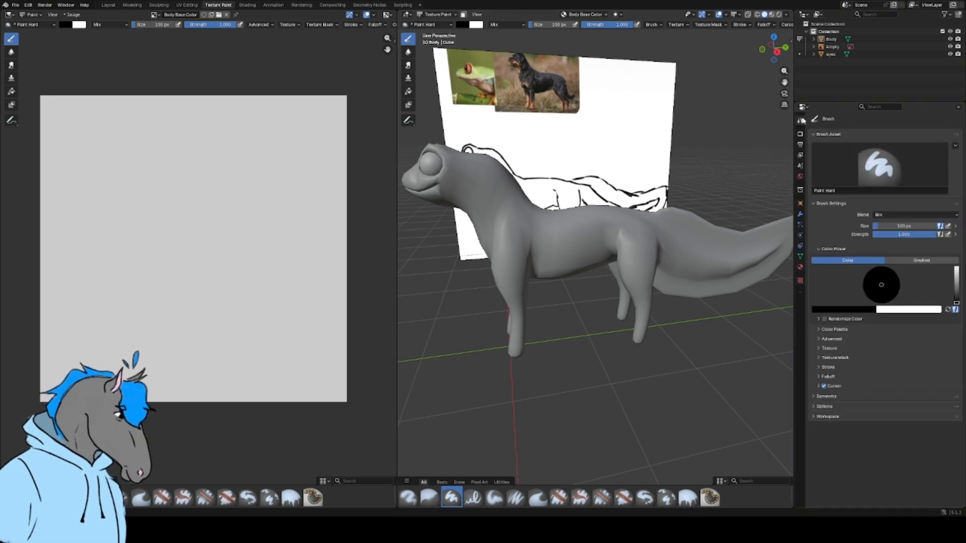
left_click(881, 286)
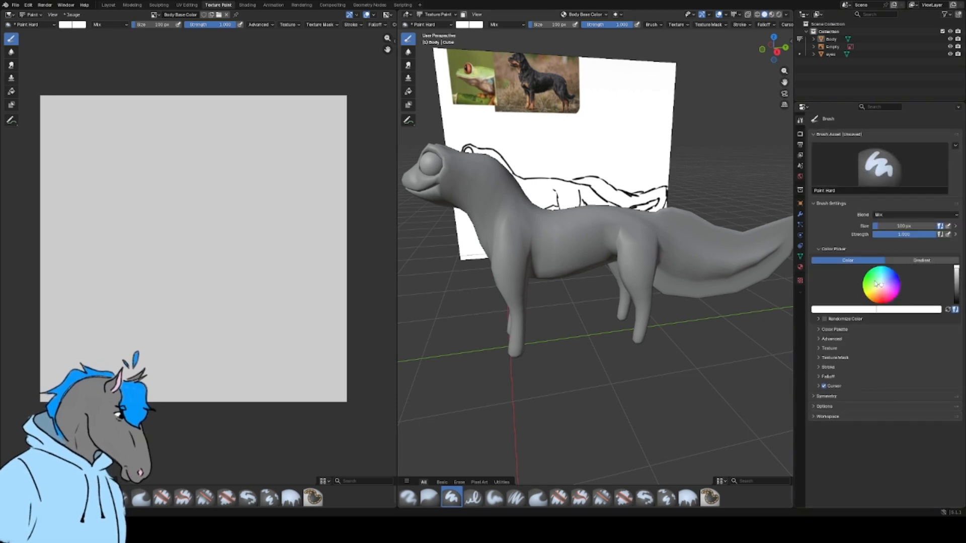
left_click_drag(873, 280, 876, 283)
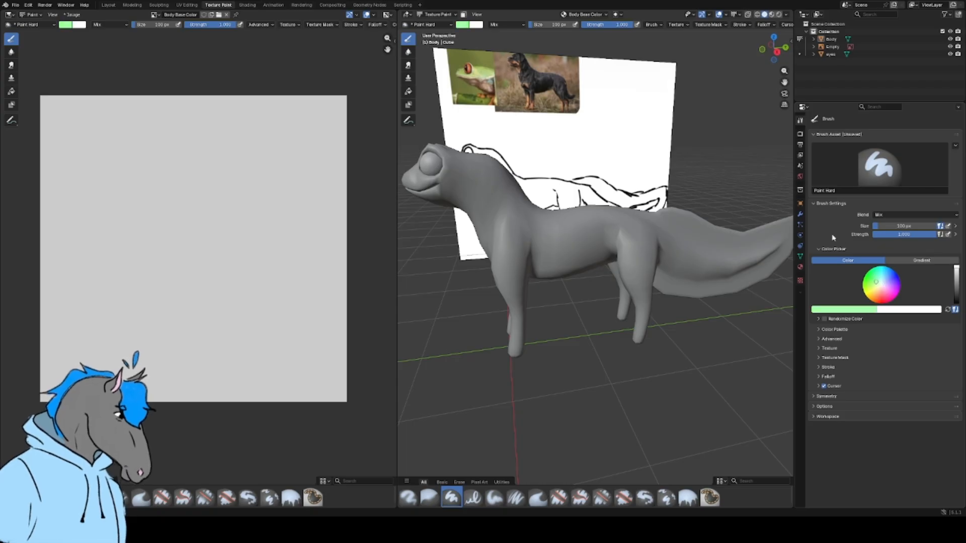
- Paint the creature's back, flank and base of the neck light green in the 3D view
mouse_move(605, 245)
left_mouse_down()
mouse_move(559, 226)
mouse_move(659, 231)
left_mouse_up()
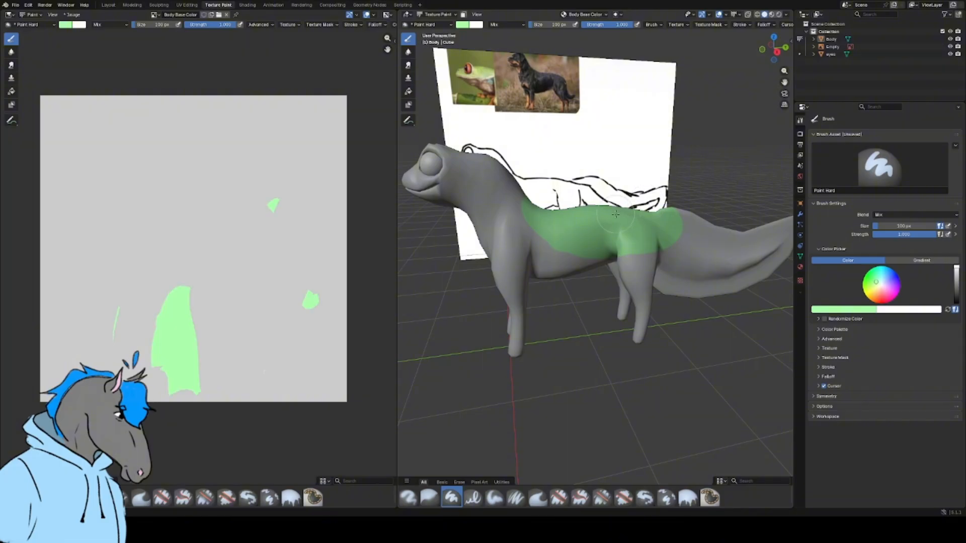
mouse_move(659, 231)
middle_mouse_down()
mouse_move(581, 246)
mouse_move(584, 255)
middle_mouse_up()
left_click_drag(547, 216, 538, 191)
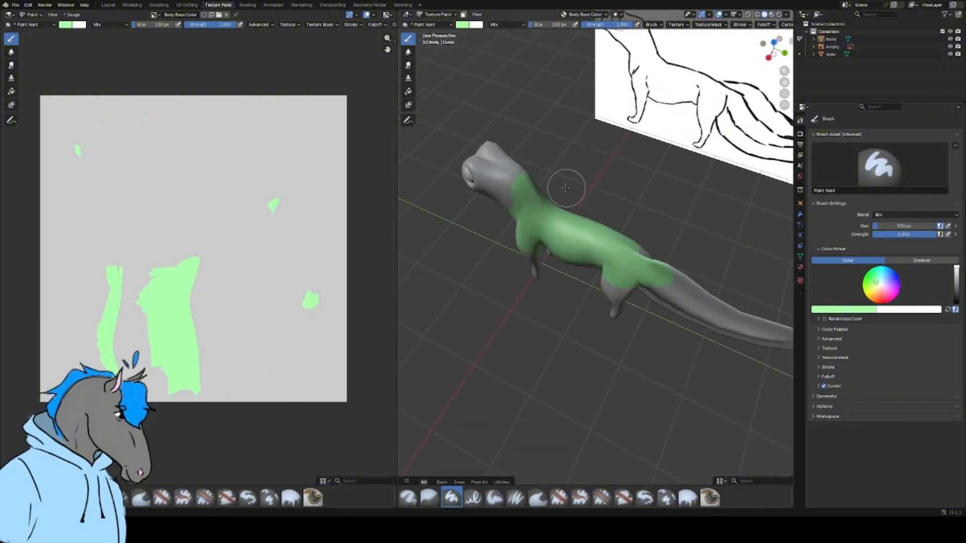
- Reduce the brush to 31 px and extend the green past the torso island's upper right edge on the texture image
scroll(209, 312, "up", 6)
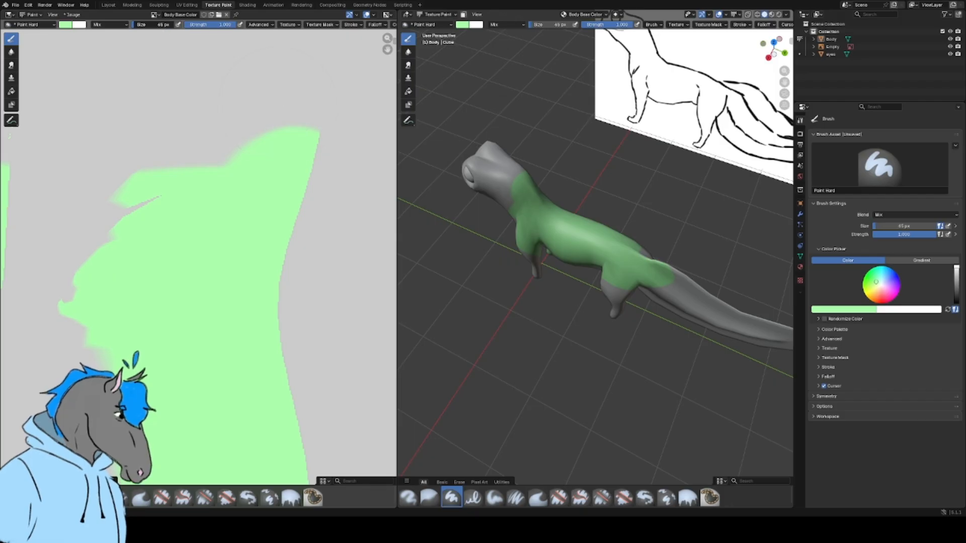
left_click_drag(312, 134, 306, 145)
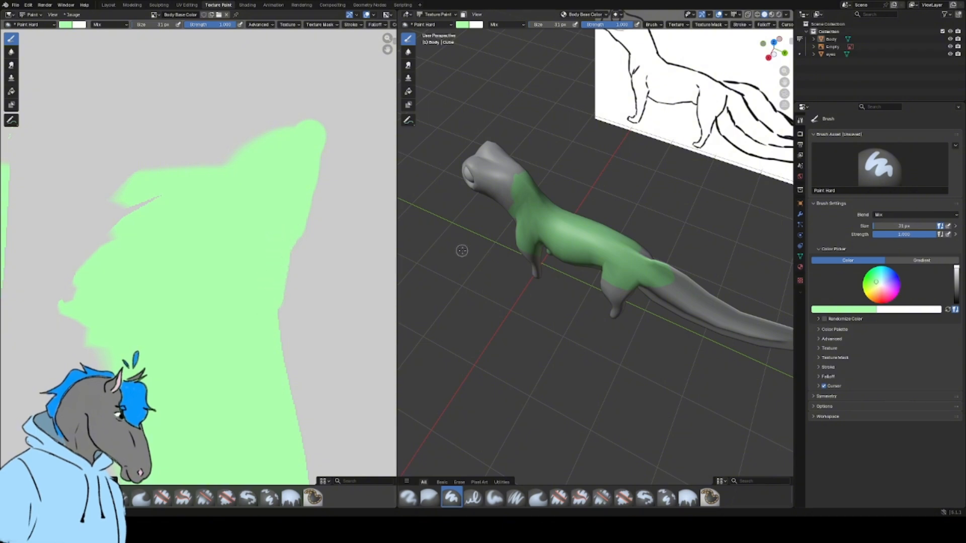
- Enlarge the Paint Hard brush to 1000 px and cover the entire creature in light green from both sides
middle_click_drag(648, 230, 578, 221)
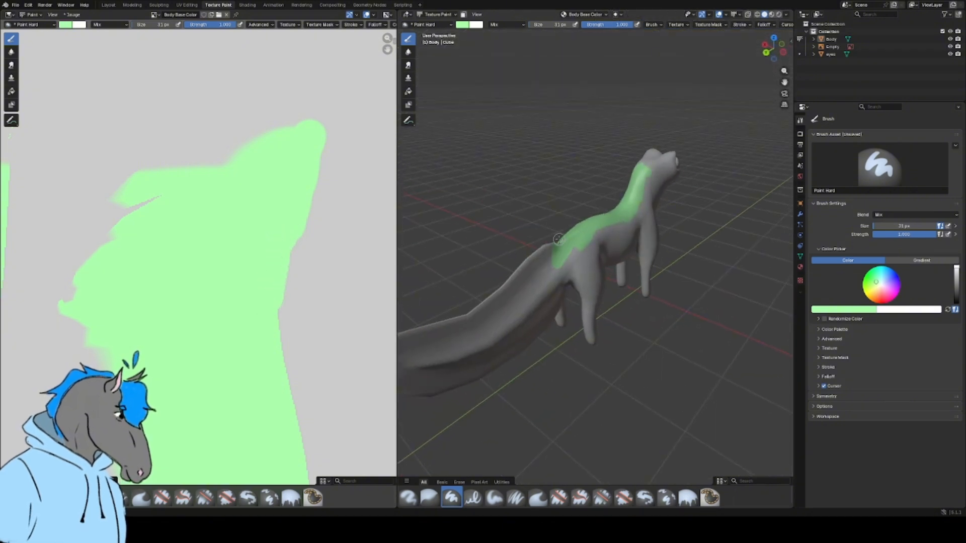
mouse_move(558, 239)
left_mouse_down()
mouse_move(573, 228)
mouse_move(572, 274)
left_mouse_up()
scroll(574, 252, "down", 4)
mouse_move(573, 236)
middle_mouse_down()
mouse_move(623, 241)
mouse_move(702, 213)
middle_mouse_up()
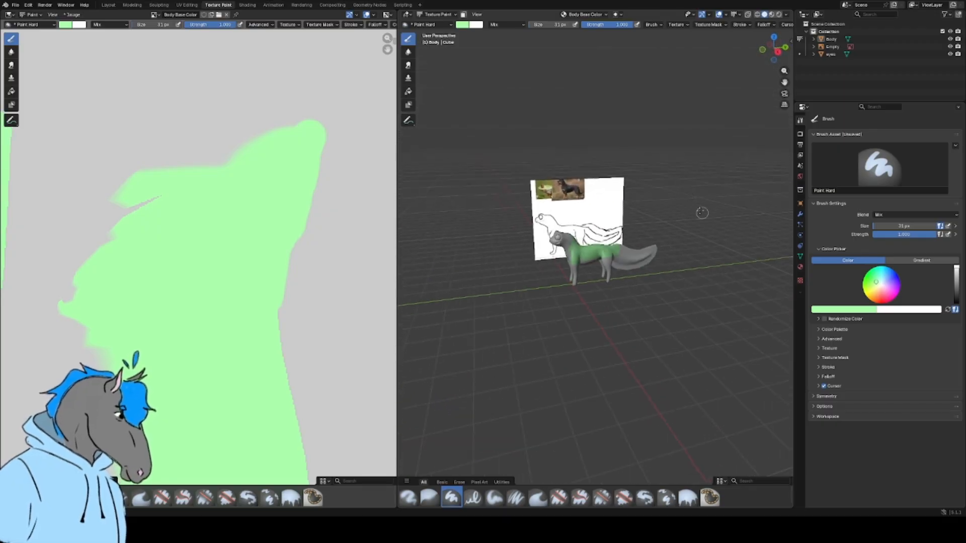
left_click_drag(669, 212, 533, 223)
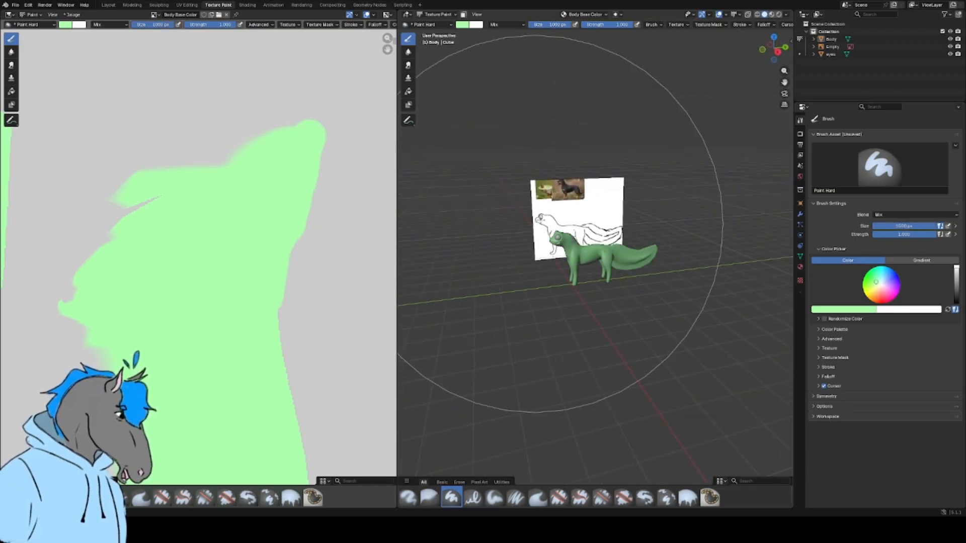
middle_click_drag(568, 266, 635, 213)
left_click_drag(636, 213, 572, 233)
middle_click_drag(572, 233, 656, 284)
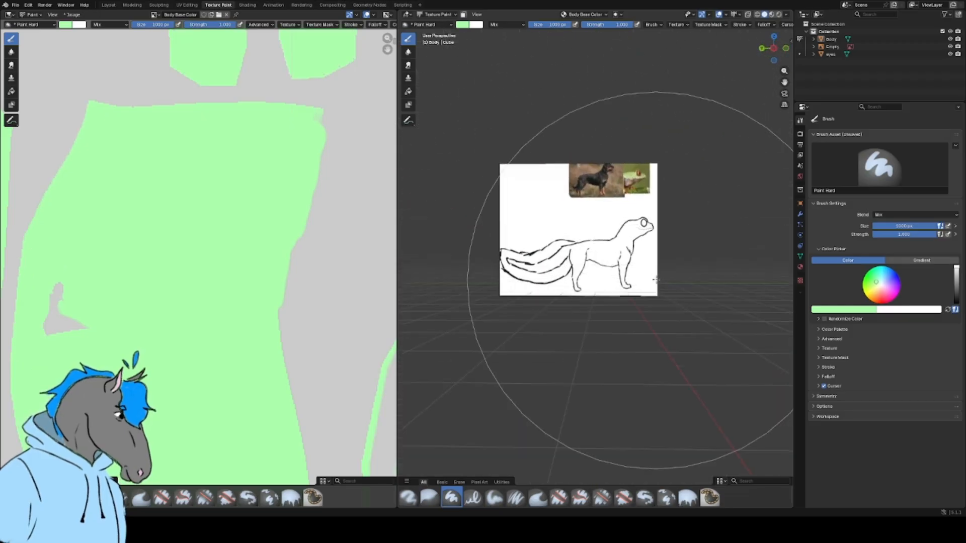
left_click_drag(657, 283, 569, 230)
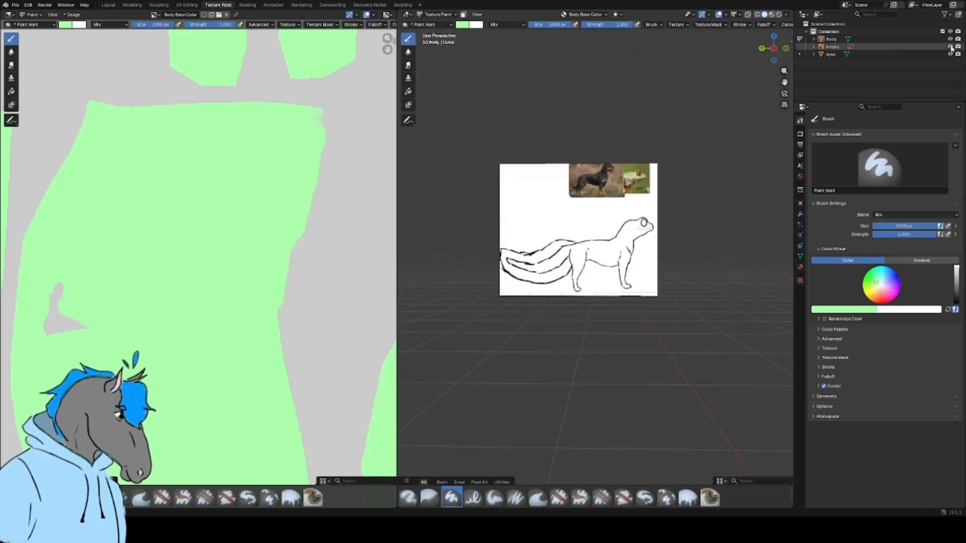
- Hide the Empty reference image and bring the whole creature and texture into view
left_click(950, 46)
middle_click_drag(582, 248, 614, 237)
scroll(205, 258, "down", 5)
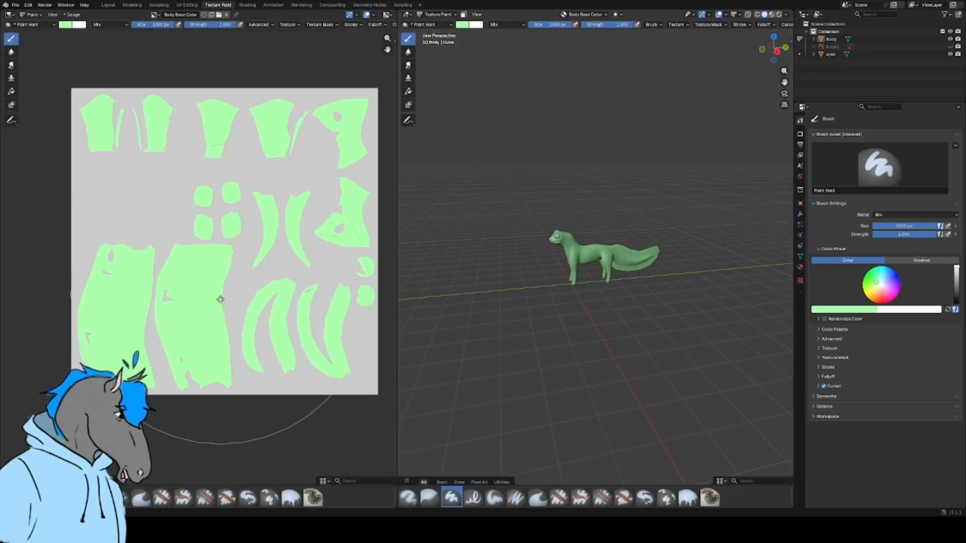
- Reduce the brush to 45 px and extend the green past the lower edge of the second torso island, closing its notch
middle_click_drag(220, 299, 203, 339)
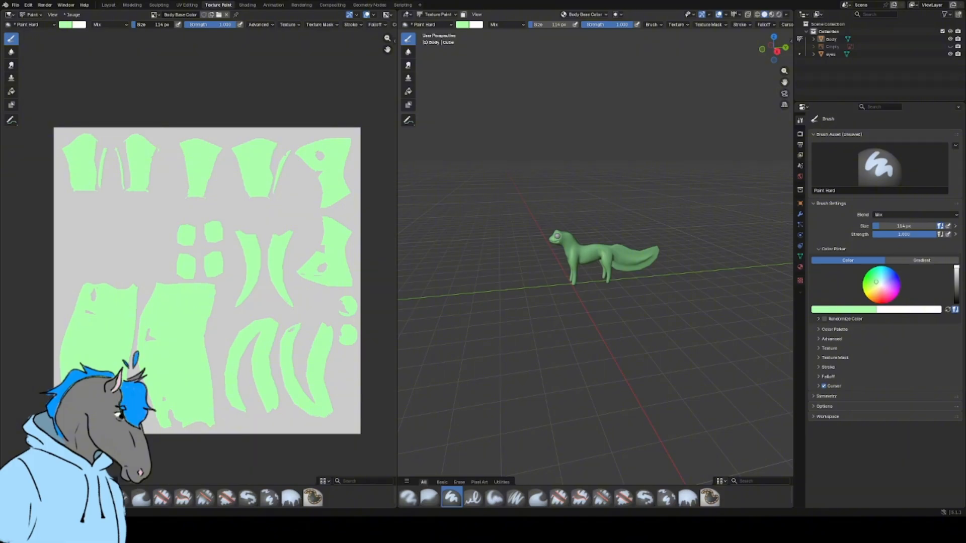
scroll(177, 307, "up", 4)
middle_click_drag(177, 382, 194, 216)
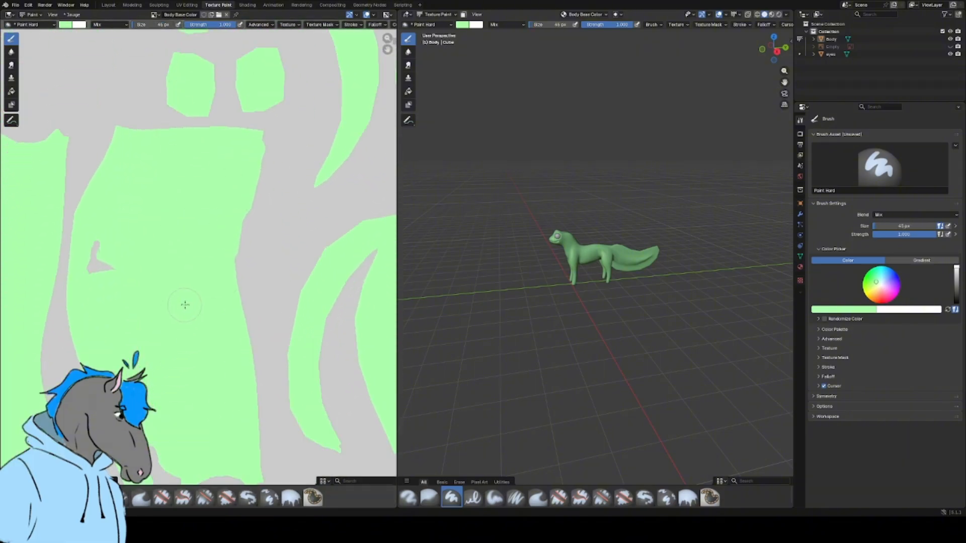
scroll(185, 305, "up", 1)
middle_click_drag(185, 304, 148, 240)
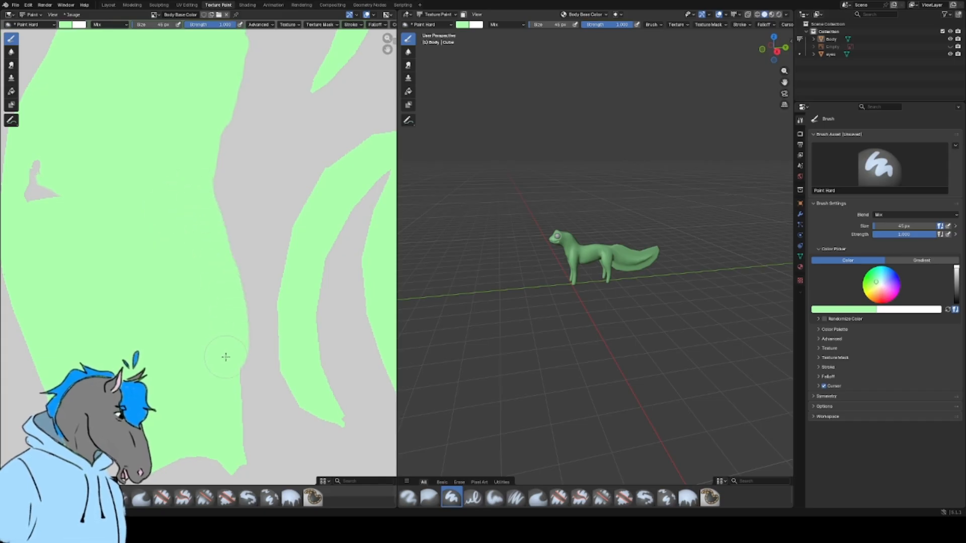
middle_click_drag(226, 357, 226, 189)
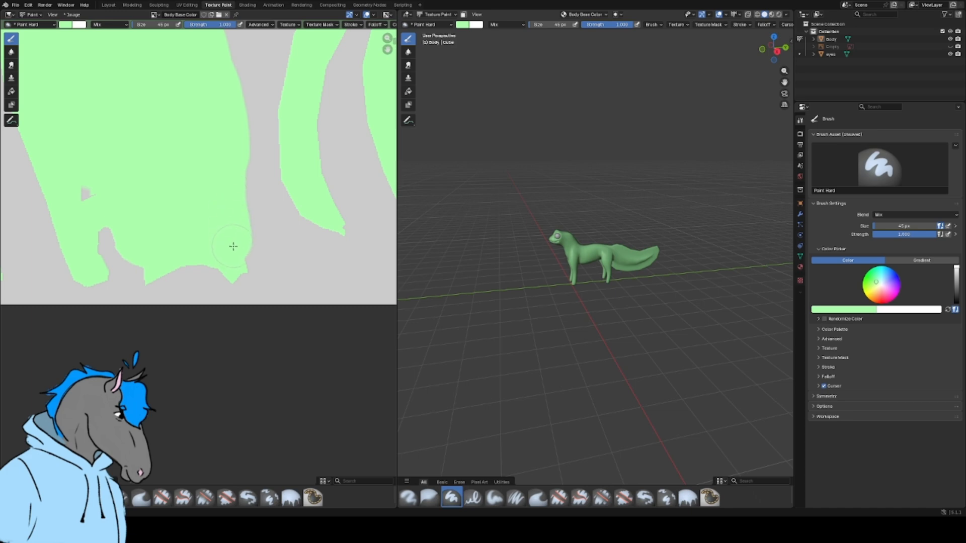
left_click_drag(238, 270, 212, 257)
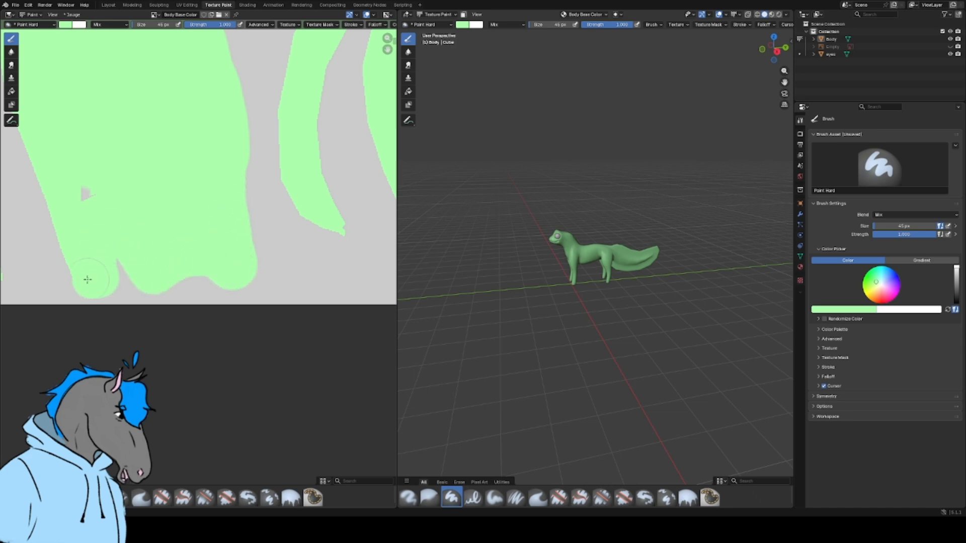
- Extend the green past the left edge of the second torso island up to its top corner, filling the unpainted gaps
scroll(131, 271, "up", 2)
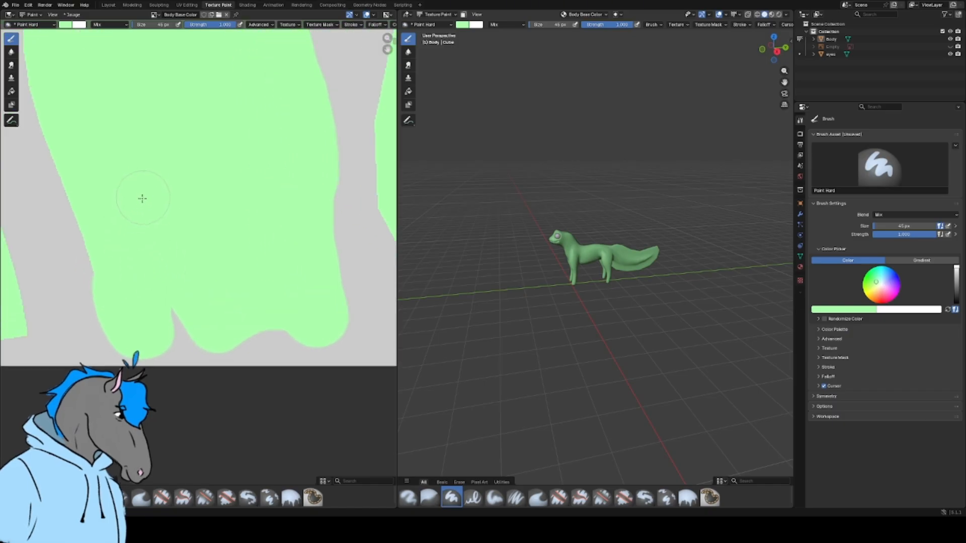
middle_click_drag(142, 199, 231, 262)
left_click_drag(189, 280, 169, 220)
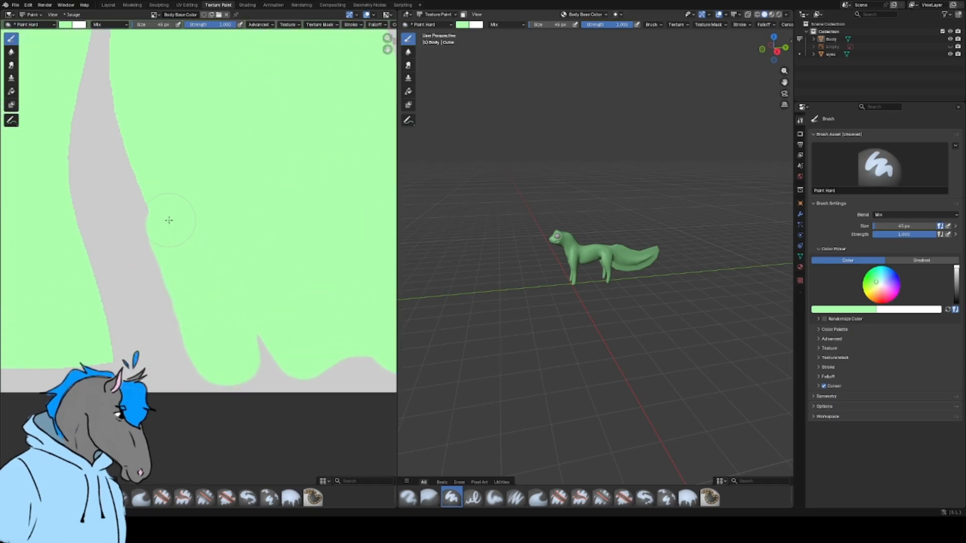
middle_click_drag(150, 172, 170, 280)
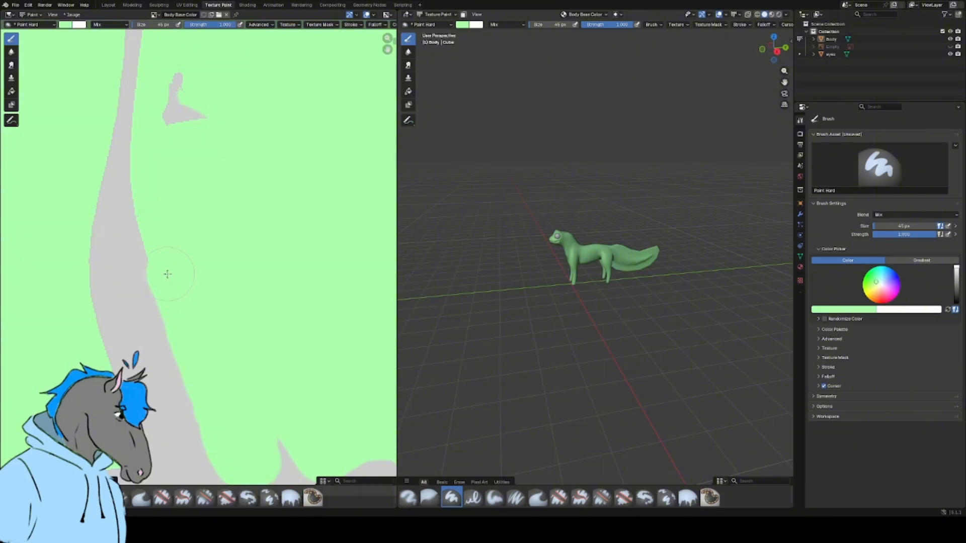
middle_click_drag(150, 141, 225, 230)
middle_click_drag(186, 143, 161, 216)
left_click_drag(161, 216, 213, 89)
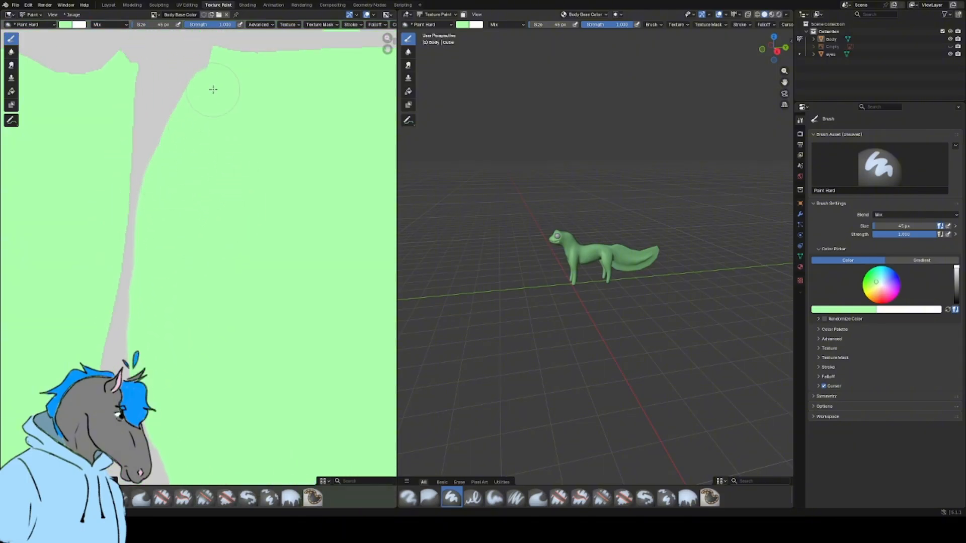
- Extend the green past the top edges of the torso islands and around the neighboring curved islands on the texture
scroll(316, 143, "down", 4)
scroll(242, 135, "up", 1)
middle_click_drag(242, 135, 304, 103)
mouse_move(202, 102)
left_mouse_down()
mouse_move(298, 116)
mouse_move(295, 360)
mouse_move(158, 210)
mouse_move(193, 103)
left_mouse_up()
middle_click_drag(309, 150, 281, 169)
mouse_move(222, 93)
left_mouse_down()
mouse_move(204, 209)
mouse_move(277, 303)
left_mouse_up()
mouse_move(103, 308)
left_mouse_down()
mouse_move(176, 204)
mouse_move(162, 80)
left_mouse_up()
middle_click_drag(164, 77, 274, 168)
mouse_move(266, 169)
left_mouse_down()
mouse_move(237, 220)
mouse_move(212, 402)
left_mouse_up()
- Extend the green past the edges of the four small rounded islands with a 19 px brush
middle_click_drag(156, 285, 274, 333)
left_click_drag(280, 240, 272, 243)
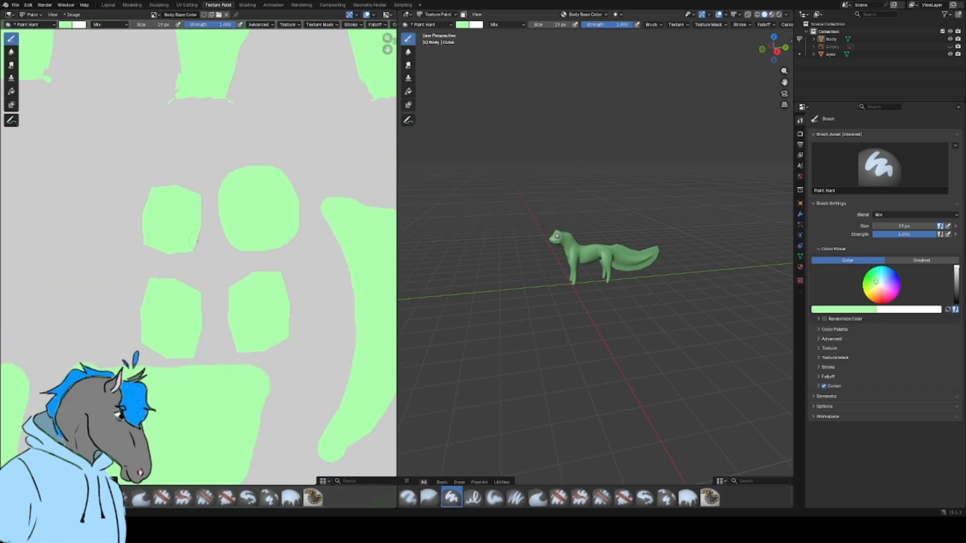
left_click_drag(194, 245, 183, 249)
left_click_drag(193, 286, 151, 289)
left_click_drag(256, 272, 288, 338)
middle_click_drag(142, 260, 330, 170)
- Extend the green past the edges of the leg islands along the top of the texture, closing the gaps around the thin strips
scroll(252, 151, "down", 2)
middle_click_drag(252, 151, 253, 402)
middle_click_drag(483, 311, 669, 307)
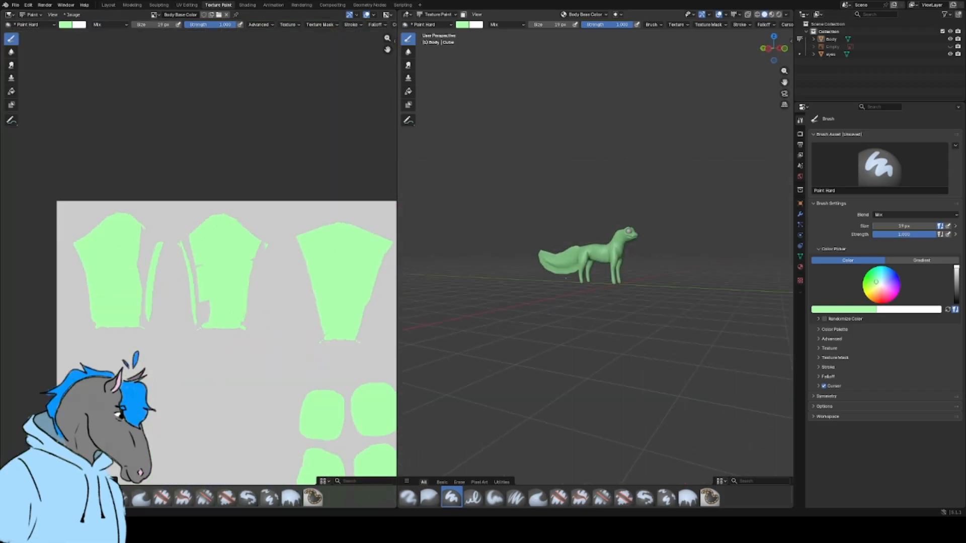
left_click_drag(590, 251, 592, 277)
middle_click_drag(553, 307, 684, 297)
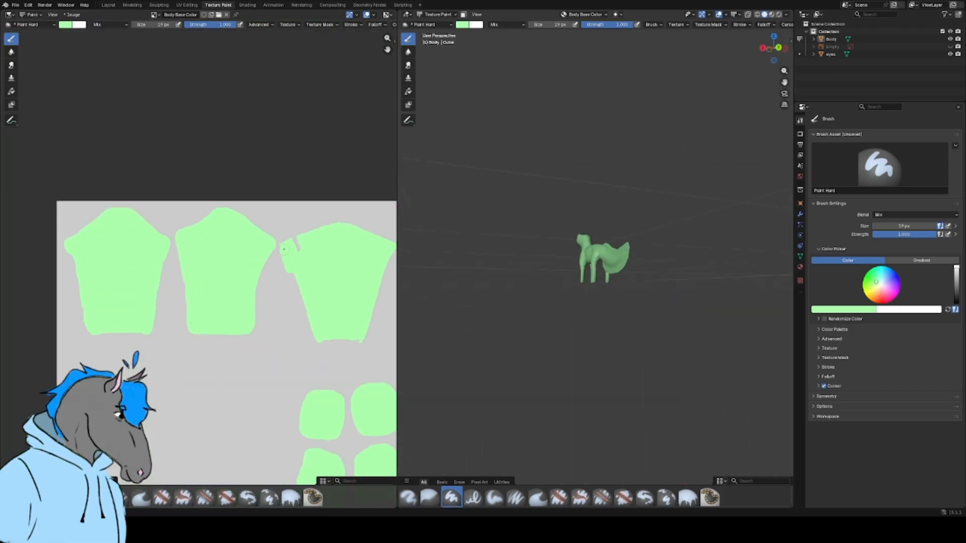
left_click_drag(285, 249, 297, 245)
middle_click_drag(327, 251, 251, 245)
left_click_drag(217, 272, 250, 339)
middle_click_drag(301, 282, 192, 297)
mouse_move(341, 247)
left_mouse_down()
mouse_move(314, 297)
mouse_move(228, 262)
mouse_move(306, 295)
left_mouse_up()
middle_click_drag(322, 277, 127, 262)
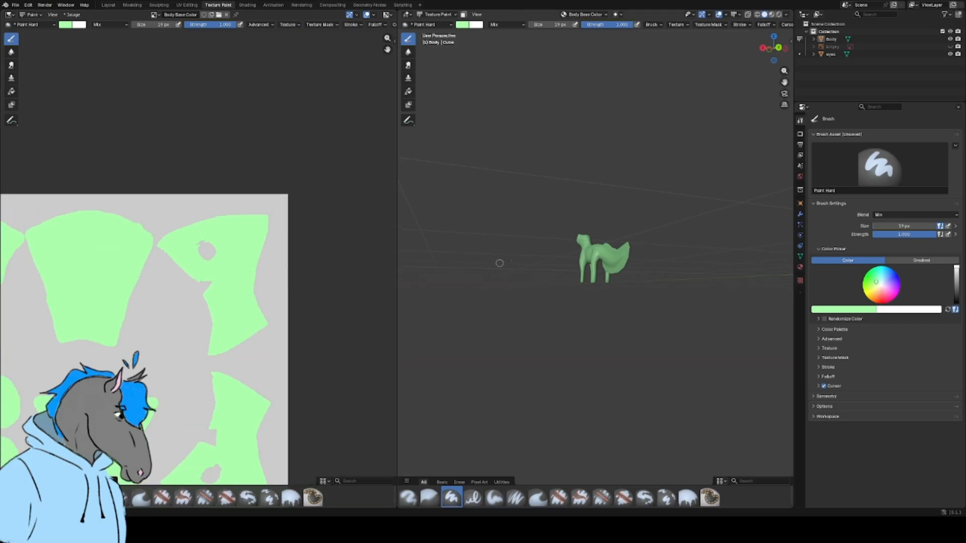
- Extend the green past the edges of the two head islands and fill their eye holes
middle_click_drag(499, 263, 661, 282)
scroll(578, 272, "up", 5)
mouse_move(199, 282)
left_mouse_down()
mouse_move(207, 324)
mouse_move(211, 216)
left_mouse_up()
mouse_move(211, 216)
left_mouse_down()
mouse_move(213, 354)
mouse_move(183, 277)
left_mouse_up()
left_click_drag(205, 248, 209, 256)
middle_click_drag(215, 439, 246, 261)
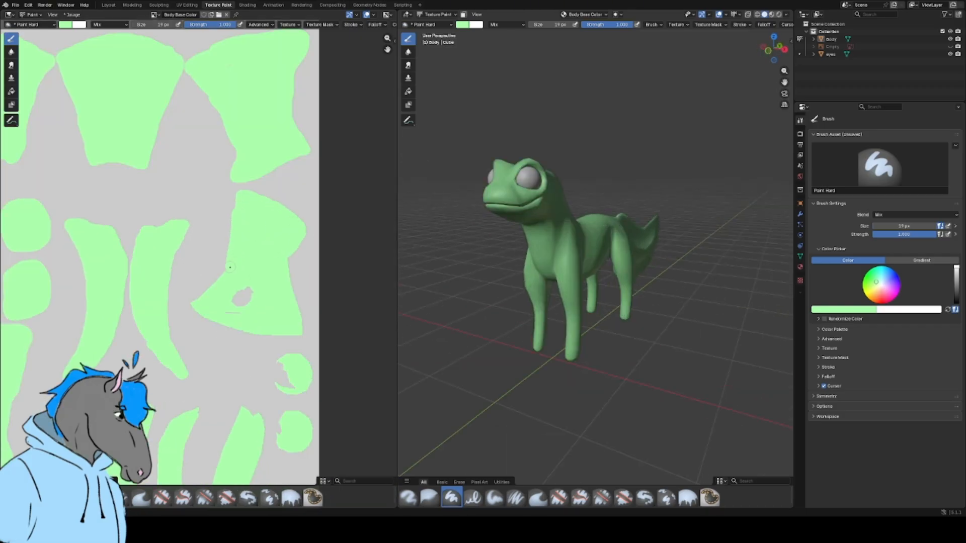
left_click_drag(230, 267, 301, 269)
left_click_drag(237, 299, 249, 292)
left_click_drag(301, 269, 306, 218)
- Fill the gaps in the two small round islands below the head islands with green and round out their edges
left_click_drag(277, 360, 282, 392)
middle_click_drag(282, 393, 281, 331)
left_click_drag(276, 354, 280, 386)
- Check the inside of the creature's mouth and extend the green past the left edge of the upper head island
scroll(609, 194, "up", 8)
mouse_move(563, 226)
middle_mouse_down()
mouse_move(609, 201)
mouse_move(649, 241)
middle_mouse_up()
scroll(609, 194, "down", 6)
scroll(629, 216, "up", 4)
middle_click_drag(227, 347, 207, 204)
mouse_move(578, 226)
middle_mouse_down()
mouse_move(645, 184)
mouse_move(684, 194)
middle_mouse_up()
middle_click_drag(604, 201, 649, 217)
middle_click_drag(206, 166, 243, 436)
left_click_drag(228, 166, 249, 234)
left_click_drag(243, 245, 208, 152)
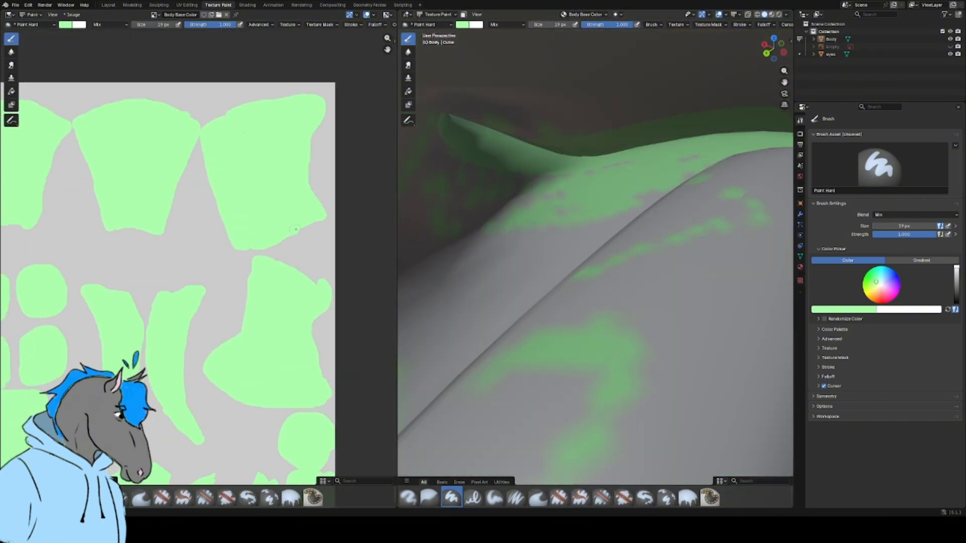
- Set the brush color to pale cream and paint the mouth interior, filling its area in the texture's bottom right corner
middle_click_drag(295, 229, 358, 199)
middle_click_drag(669, 121, 714, 93)
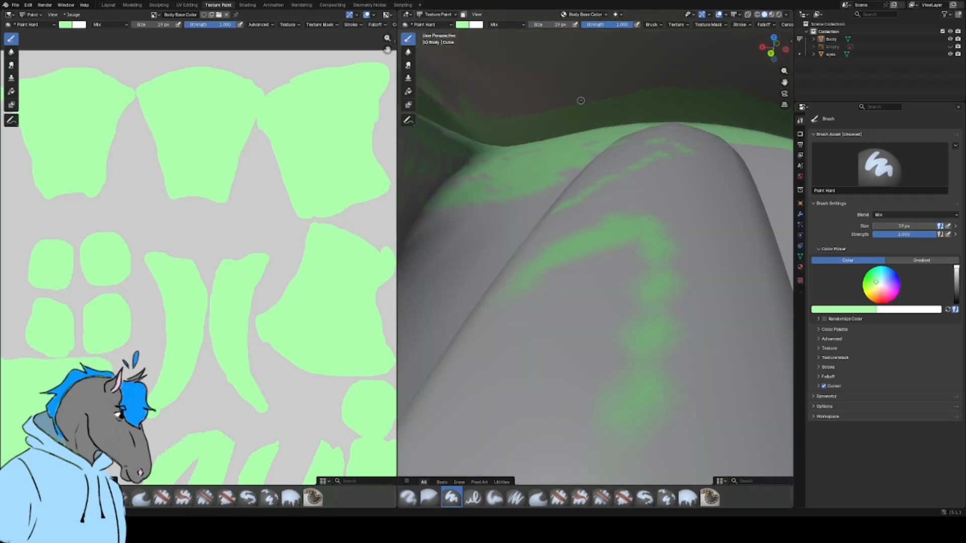
middle_click_drag(580, 101, 554, 116)
scroll(303, 155, "down", 2)
mouse_move(629, 201)
middle_mouse_down()
mouse_move(641, 226)
mouse_move(659, 221)
middle_mouse_up()
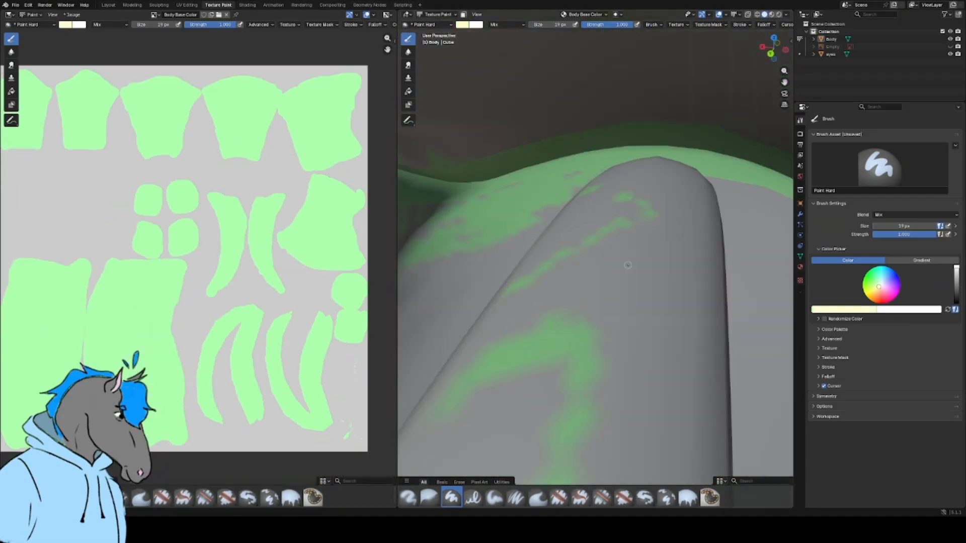
left_click_drag(704, 201, 639, 292)
left_click_drag(702, 176, 488, 221)
middle_click_drag(603, 226, 604, 272)
scroll(365, 385, "up", 2)
middle_click_drag(364, 386, 375, 330)
left_click_drag(375, 275, 321, 428)
scroll(593, 277, "up", 3)
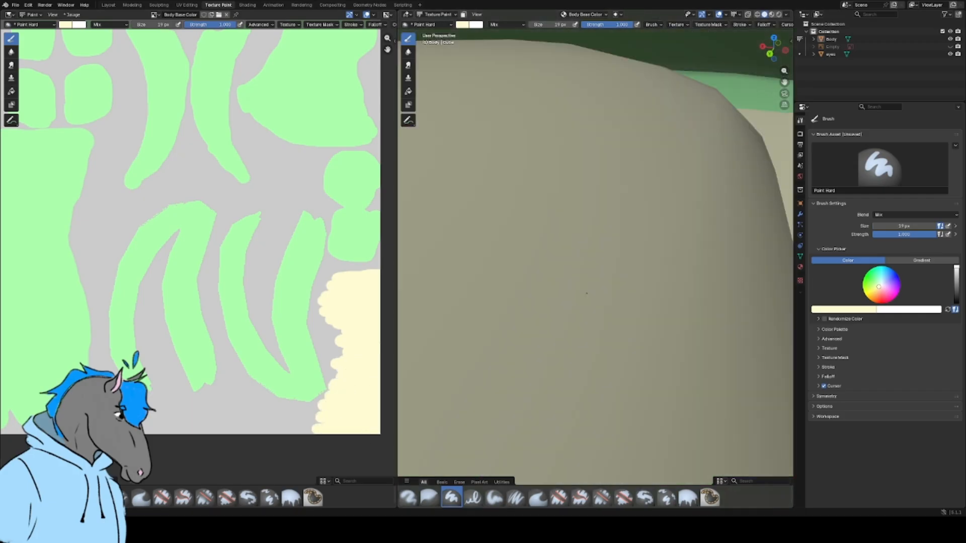
- Switch to the Paint Soft brush at 115 px and paint the green areas at the side of the mouth interior cream
mouse_move(593, 277)
middle_mouse_down()
mouse_move(584, 232)
mouse_move(603, 282)
middle_mouse_up()
left_click(494, 498)
left_click_drag(557, 25, 552, 25)
left_click_drag(455, 170, 669, 143)
mouse_move(513, 138)
middle_mouse_down()
mouse_move(496, 153)
mouse_move(543, 176)
mouse_move(533, 136)
middle_mouse_up()
left_click_drag(455, 78, 493, 100)
middle_click_drag(282, 151, 233, 341)
- Paint the remaining green along the inner rim of the mouth cream
middle_click_drag(503, 126, 544, 166)
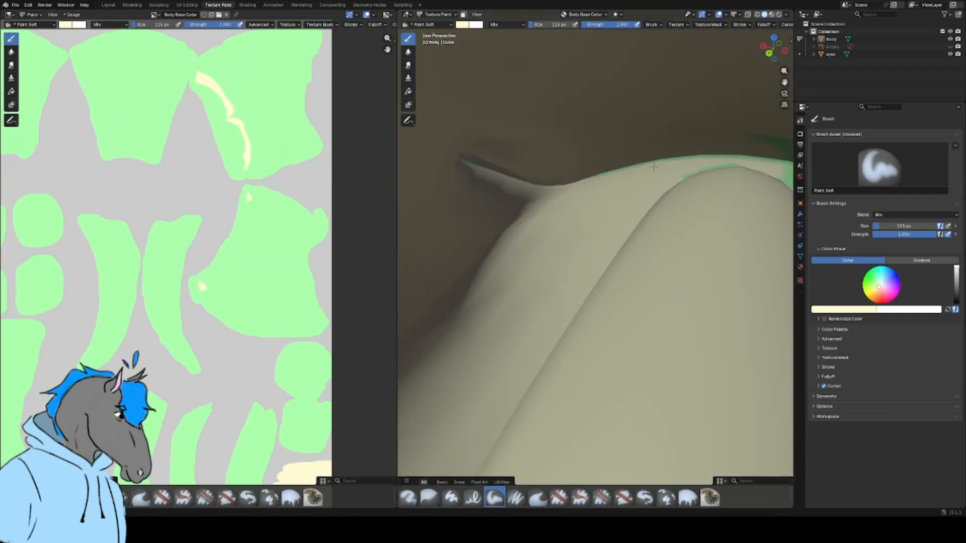
left_click_drag(664, 161, 714, 158)
middle_click_drag(619, 160, 632, 118)
left_click_drag(632, 119, 775, 94)
middle_click_drag(704, 111, 653, 146)
left_click_drag(653, 146, 724, 136)
mouse_move(654, 146)
middle_mouse_down()
mouse_move(613, 115)
mouse_move(617, 156)
mouse_move(647, 176)
mouse_move(679, 75)
middle_mouse_up()
left_click_drag(679, 70, 760, 47)
mouse_move(704, 91)
middle_mouse_down()
mouse_move(654, 121)
mouse_move(694, 151)
middle_mouse_up()
left_click_drag(755, 142, 694, 131)
- Reduce the brush to 54 px and paint a soft cream band along the lip edge of the lower head island
mouse_move(654, 136)
middle_mouse_down()
mouse_move(590, 161)
mouse_move(545, 54)
mouse_move(545, 181)
middle_mouse_up()
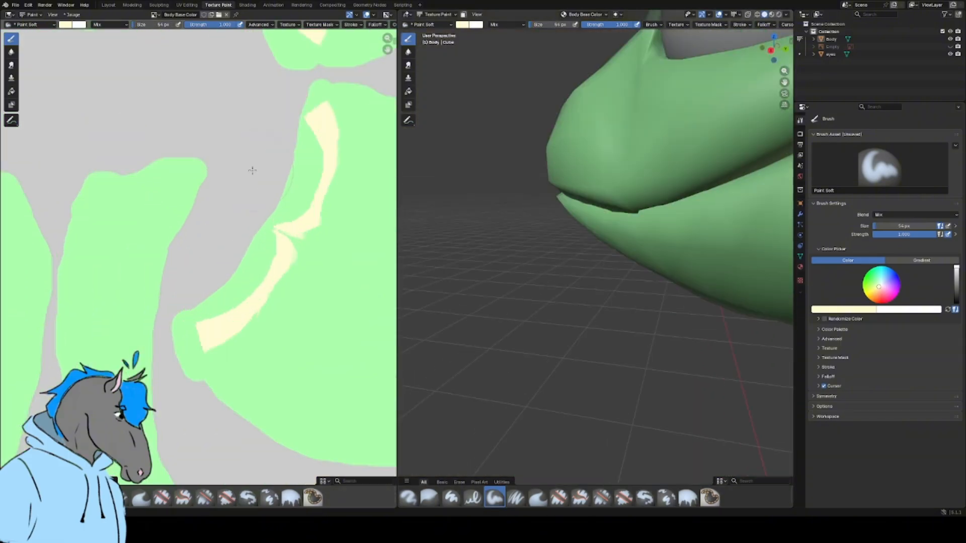
scroll(252, 166, "up", 2)
left_click_drag(264, 161, 240, 267)
scroll(595, 189, "down", 5)
middle_click_drag(595, 190, 659, 193)
scroll(659, 194, "up", 1)
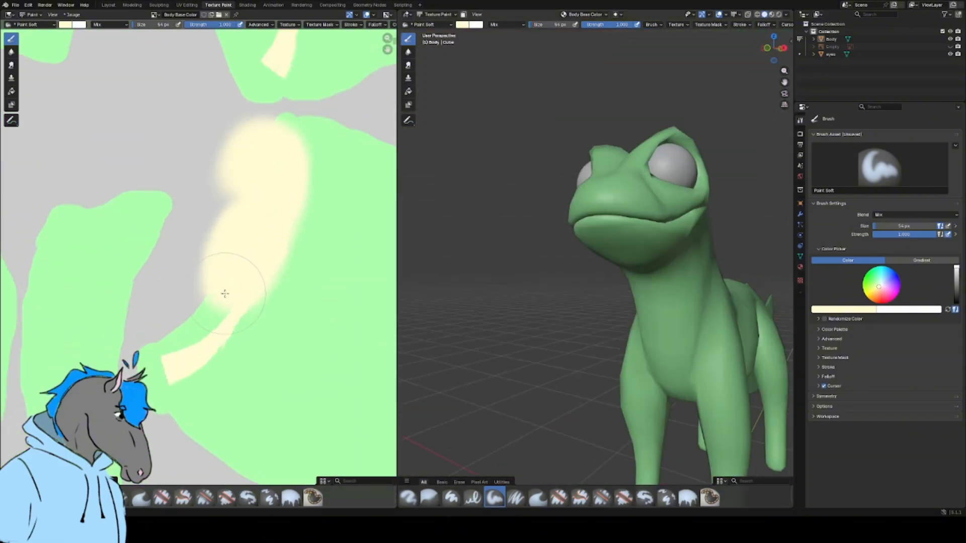
left_click_drag(224, 294, 239, 302)
middle_click_drag(503, 226, 594, 221)
mouse_move(297, 168)
left_mouse_down()
mouse_move(296, 205)
mouse_move(309, 192)
left_mouse_up()
- Undo the last strokes and turn on X mirror symmetry for painting
key("ctrl+z")
key("ctrl+z")
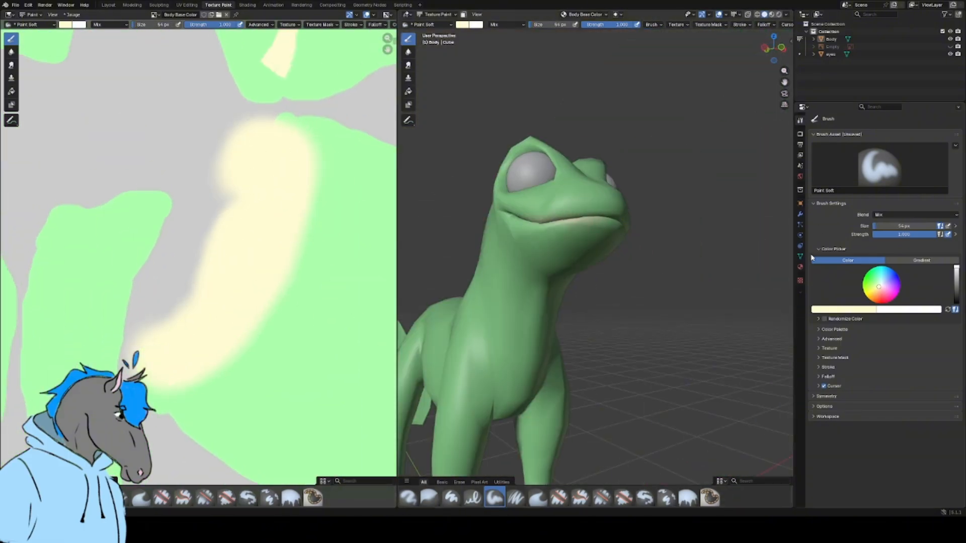
left_click(827, 396)
left_click(898, 407)
left_click_drag(506, 327, 497, 340)
key("ctrl+z")
- Paint a soft cream band along the lip edge of the upper head island
scroll(578, 222, "up", 1)
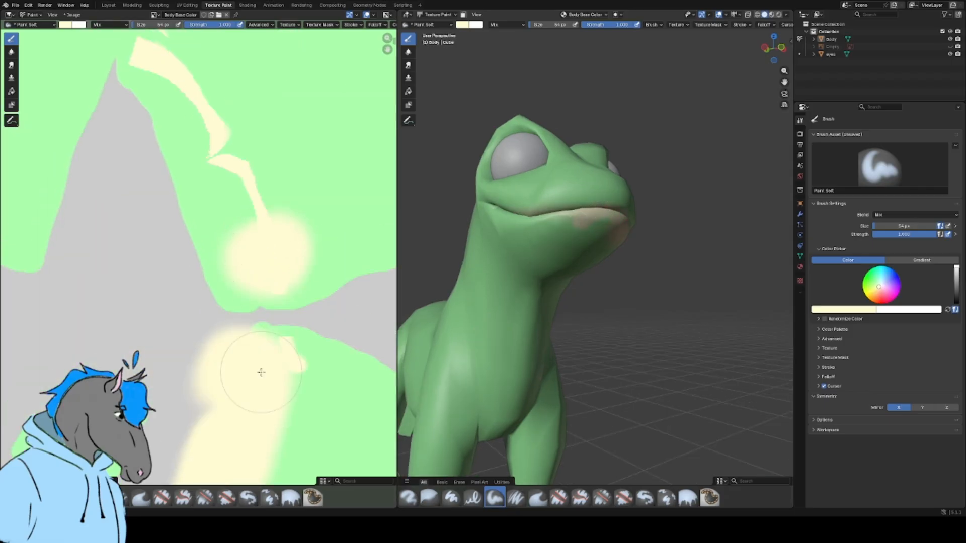
left_click_drag(255, 370, 244, 190)
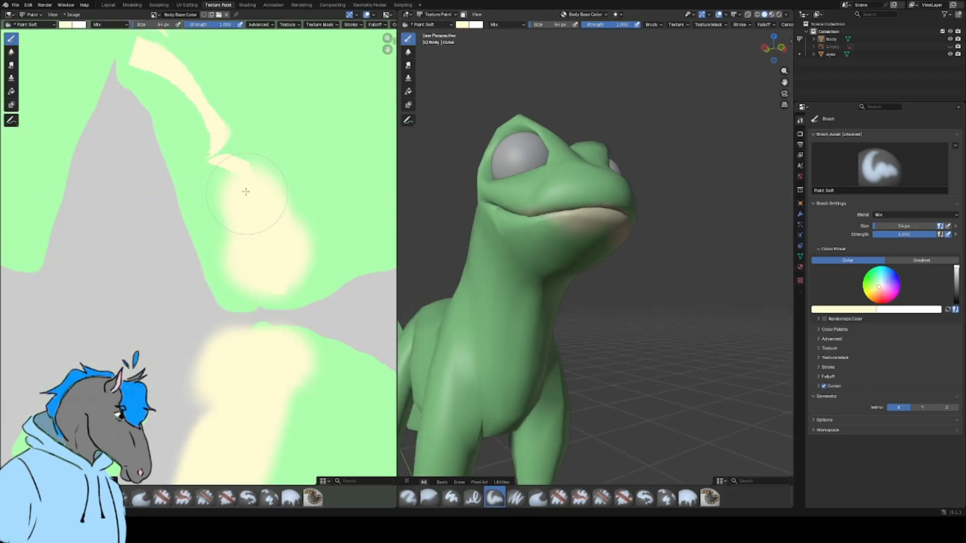
scroll(239, 360, "down", 2)
middle_click_drag(603, 231, 639, 213)
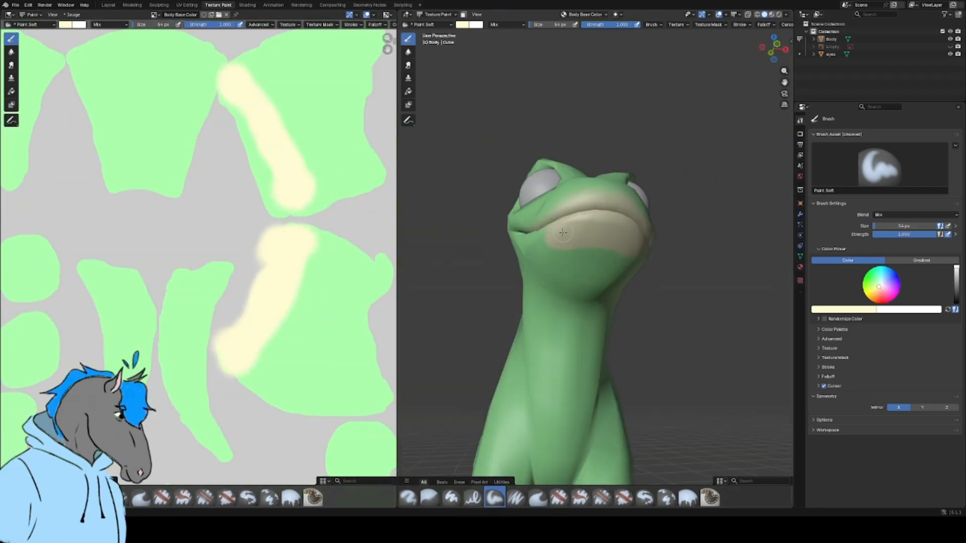
- Paint the lower jaw and cheeks cream in the 3D view and fill the matching areas of both head islands
middle_click_drag(563, 221, 618, 246)
scroll(553, 221, "up", 2)
left_click_drag(507, 219, 484, 222)
middle_click_drag(487, 221, 513, 217)
left_click_drag(475, 195, 447, 236)
scroll(282, 282, "up", 2)
mouse_move(280, 281)
left_mouse_down()
mouse_move(273, 288)
mouse_move(203, 205)
left_mouse_up()
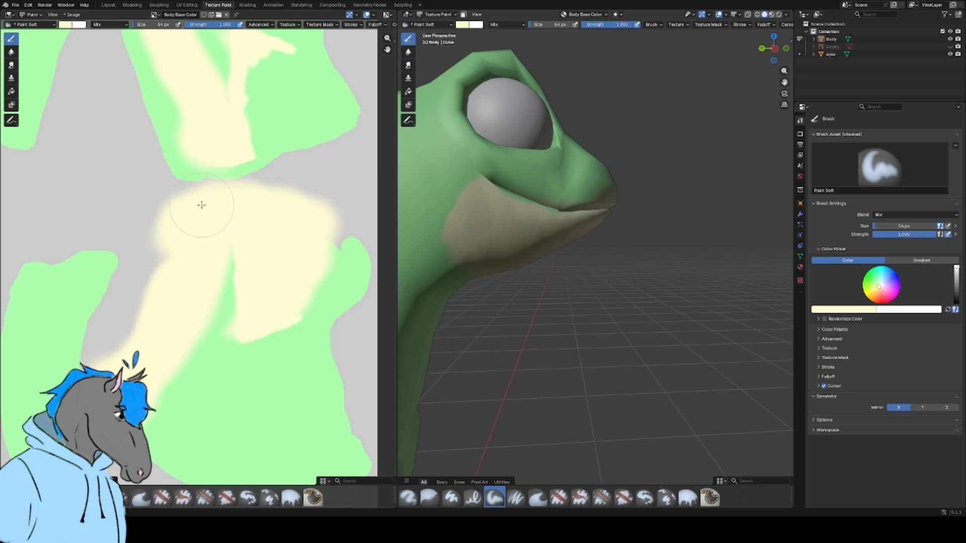
middle_click_drag(216, 176, 203, 355)
mouse_move(252, 322)
left_mouse_down()
mouse_move(272, 251)
mouse_move(297, 329)
left_mouse_up()
- Paint the throat and the front of the neck cream, from below the jaw toward the chest
middle_click_drag(759, 367, 735, 312)
scroll(604, 281, "down", 2)
left_click_drag(509, 217, 496, 248)
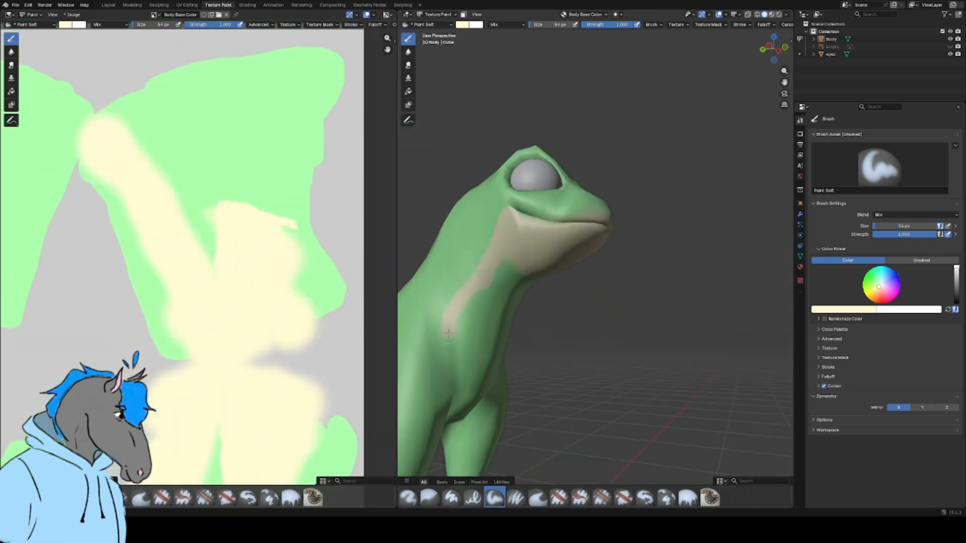
middle_click_drag(624, 329, 548, 321)
left_click_drag(576, 312, 604, 377)
middle_click_drag(564, 342, 623, 334)
left_click_drag(465, 335, 468, 358)
- Extend the cream color over the chest and between the front legs, and outline the belly area along the flanks
middle_click_drag(633, 427, 588, 274)
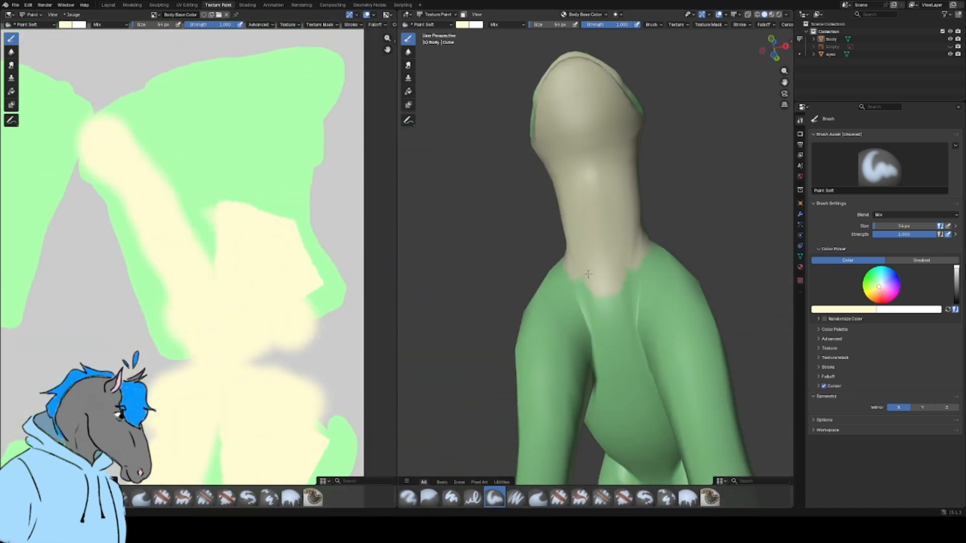
left_click_drag(587, 274, 606, 358)
mouse_move(606, 358)
middle_mouse_down()
mouse_move(565, 322)
mouse_move(560, 299)
middle_mouse_up()
left_click_drag(492, 322, 539, 329)
mouse_move(539, 330)
middle_mouse_down()
mouse_move(581, 331)
mouse_move(674, 161)
mouse_move(689, 206)
middle_mouse_up()
scroll(689, 216, "down", 6)
middle_click_drag(668, 252, 738, 181)
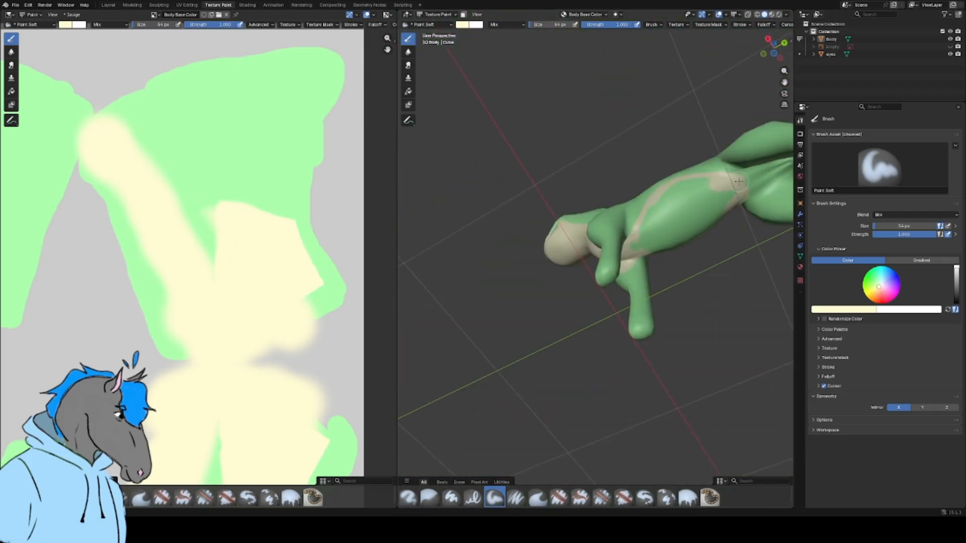
- Fill the outlined belly area with cream in the 3D view and on the body islands of the texture
scroll(201, 211, "down", 4)
middle_click_drag(166, 201, 302, 212)
left_click_drag(709, 196, 672, 228)
middle_click_drag(671, 201, 714, 236)
left_click_drag(712, 229, 657, 251)
middle_click_drag(657, 254, 634, 201)
scroll(634, 211, "up", 3)
middle_click_drag(568, 211, 649, 302)
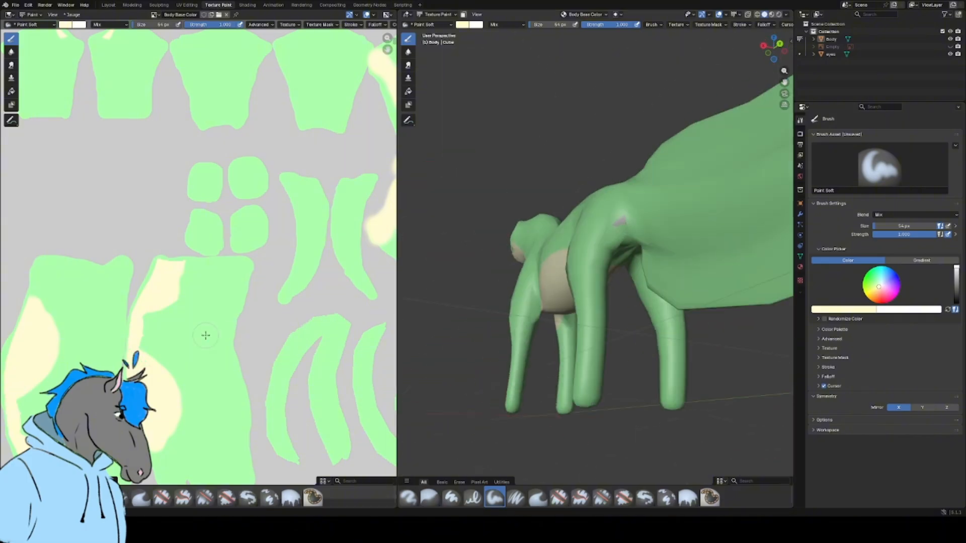
- Resample the paint color and begin painting the tail fin cream along its border with the green tail
key("shift+x")
key("Home")
key("shift+x")
middle_click_drag(554, 273, 640, 194)
left_click_drag(609, 121, 568, 148)
mouse_move(569, 148)
middle_mouse_down()
mouse_move(565, 140)
mouse_move(492, 194)
mouse_move(563, 222)
middle_mouse_up()
mouse_move(563, 221)
left_mouse_down()
mouse_move(515, 227)
mouse_move(523, 166)
left_mouse_up()
middle_click_drag(523, 166, 558, 201)
left_click_drag(551, 156, 503, 161)
- Fill the tail fin islands of the texture with cream, leaving the center of the tail green
middle_click_drag(282, 326, 273, 310)
scroll(273, 310, "up", 4)
mouse_move(227, 289)
left_mouse_down()
mouse_move(219, 220)
mouse_move(292, 373)
mouse_move(276, 327)
left_mouse_up()
left_click_drag(177, 366, 151, 213)
scroll(578, 241, "down", 6)
middle_click_drag(578, 241, 598, 281)
scroll(599, 272, "down", 2)
mouse_move(191, 359)
left_mouse_down()
mouse_move(155, 207)
mouse_move(123, 216)
left_mouse_up()
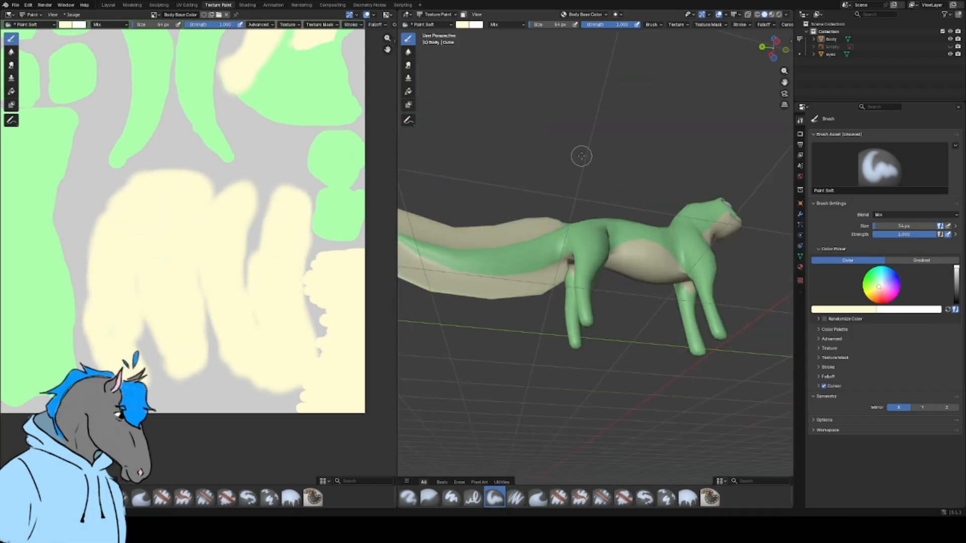
- Paint a cream patch on the rear underside of the body, near the base of the tail
scroll(552, 303, "up", 5)
middle_click_drag(550, 162, 579, 356)
left_click_drag(592, 341, 606, 329)
scroll(599, 322, "down", 6)
middle_click_drag(503, 302, 654, 282)
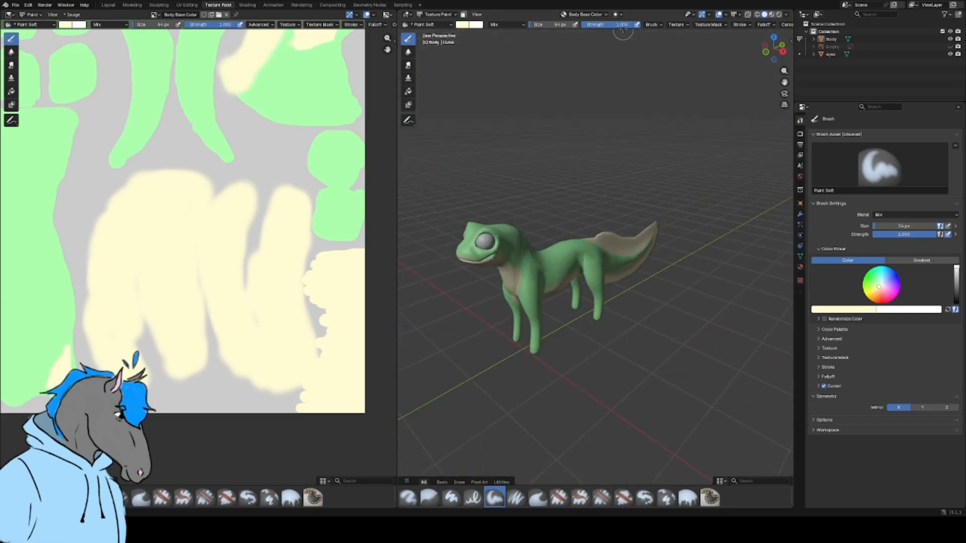
- Lower the brush strength to 0.294 and softly tint the face, eyelids and underside with pale cyan and peach
left_click_drag(626, 24, 587, 24)
scroll(462, 211, "up", 3)
scroll(461, 211, "down", 3)
mouse_move(461, 211)
middle_mouse_down()
mouse_move(578, 260)
mouse_move(647, 252)
middle_mouse_up()
left_click_drag(619, 249, 631, 259)
mouse_move(654, 261)
middle_mouse_down()
mouse_move(568, 232)
mouse_move(654, 221)
mouse_move(588, 259)
mouse_move(712, 182)
middle_mouse_up()
left_click(880, 281)
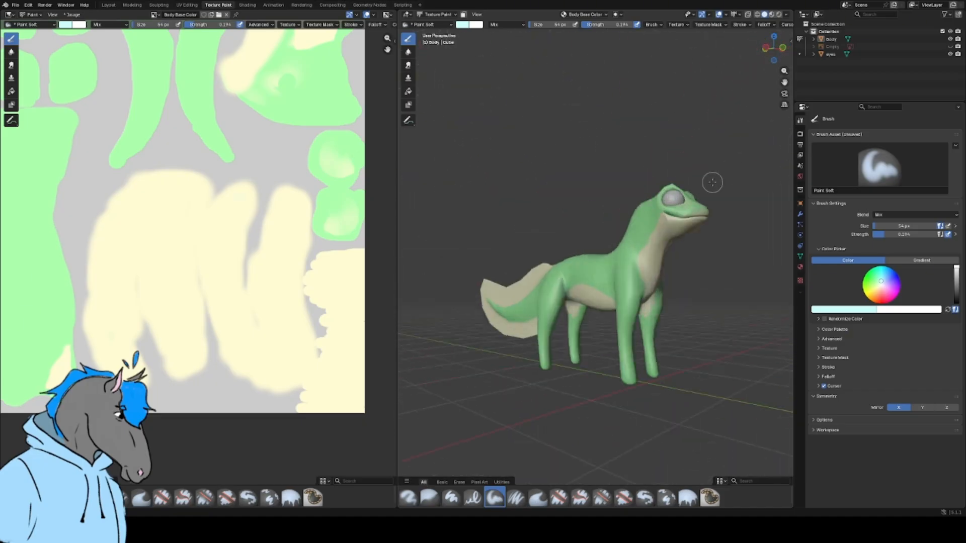
middle_click_drag(719, 314, 687, 268)
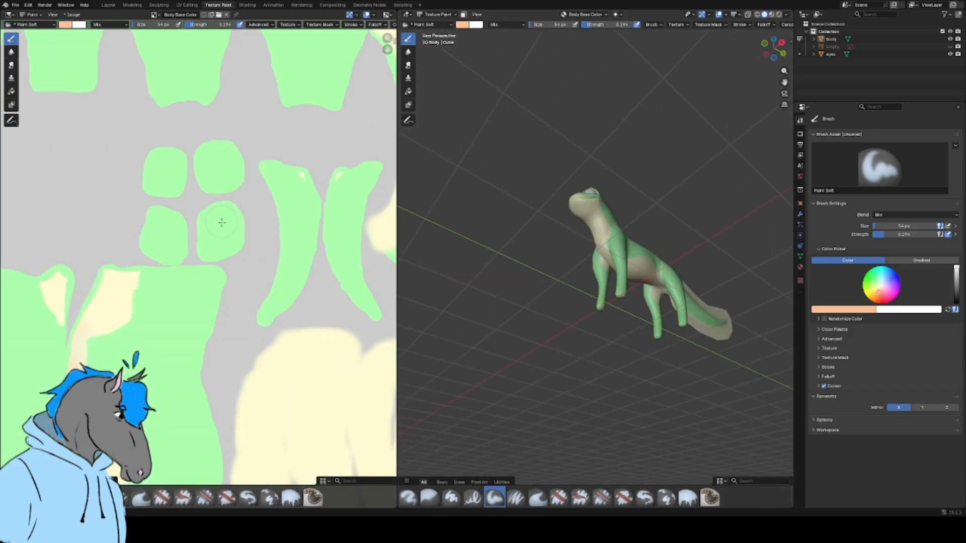
- Undo the last soft strokes, choose the Paint Hard Pressure brush, and try peach toe dots on a front sole, undoing them again
mouse_move(578, 251)
middle_mouse_down()
mouse_move(593, 242)
mouse_move(565, 262)
mouse_move(623, 266)
middle_mouse_up()
key("ctrl+z")
key("ctrl+z")
left_click(473, 498)
left_click_drag(617, 249, 617, 258)
left_click_drag(646, 255, 645, 264)
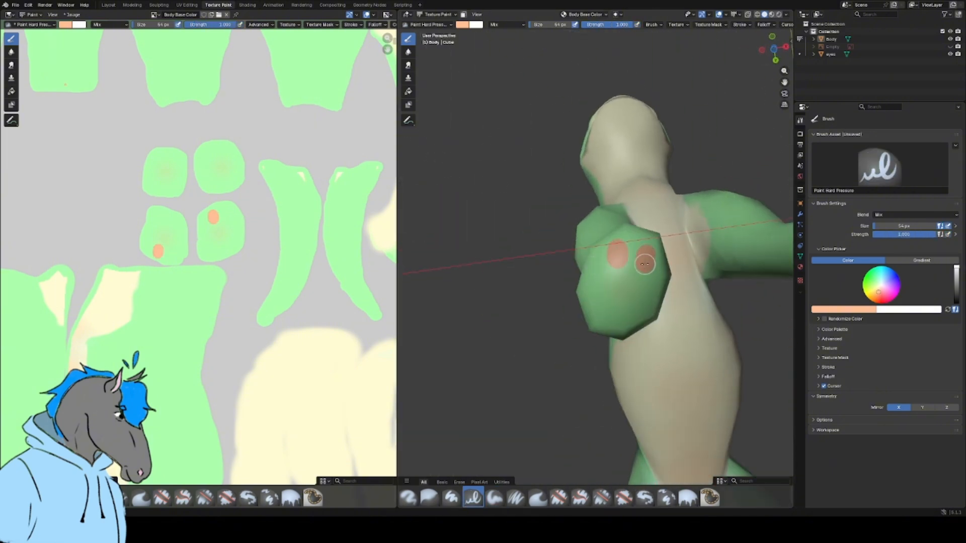
key("ctrl+z")
key("ctrl+z")
- Paint peach paw pads and toe beans on the soles of all four feet, with small toe marks on the feet
middle_click_drag(675, 253, 631, 245)
left_click(616, 284)
mouse_move(617, 284)
middle_mouse_down()
mouse_move(609, 236)
mouse_move(586, 207)
middle_mouse_up()
left_click(584, 208)
left_click_drag(572, 240, 572, 235)
left_click_drag(599, 246, 619, 241)
mouse_move(616, 244)
middle_mouse_down()
mouse_move(594, 211)
mouse_move(598, 241)
mouse_move(569, 240)
middle_mouse_up()
scroll(599, 241, "down", 8)
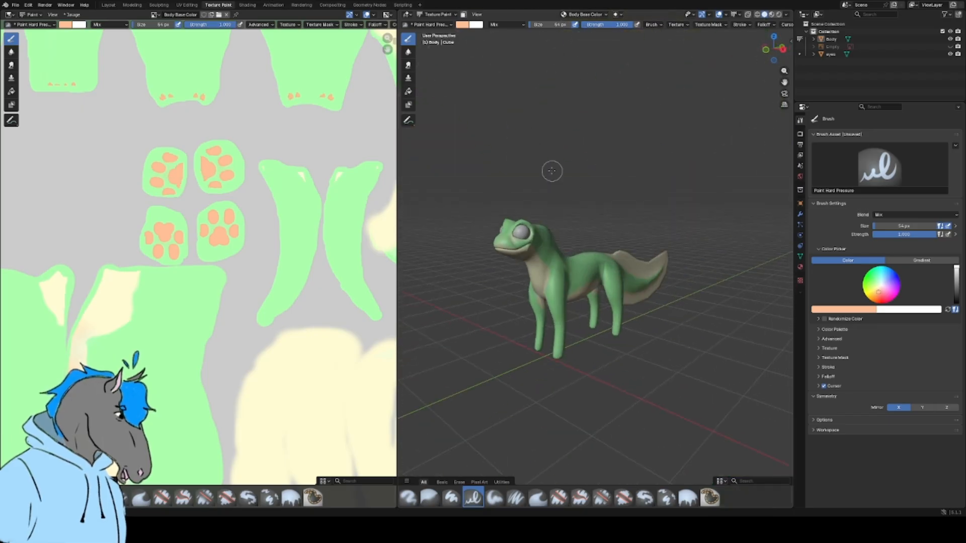
- Save the painted Body Base Color image and check the whole texture layout
middle_click_drag(586, 246, 453, 196)
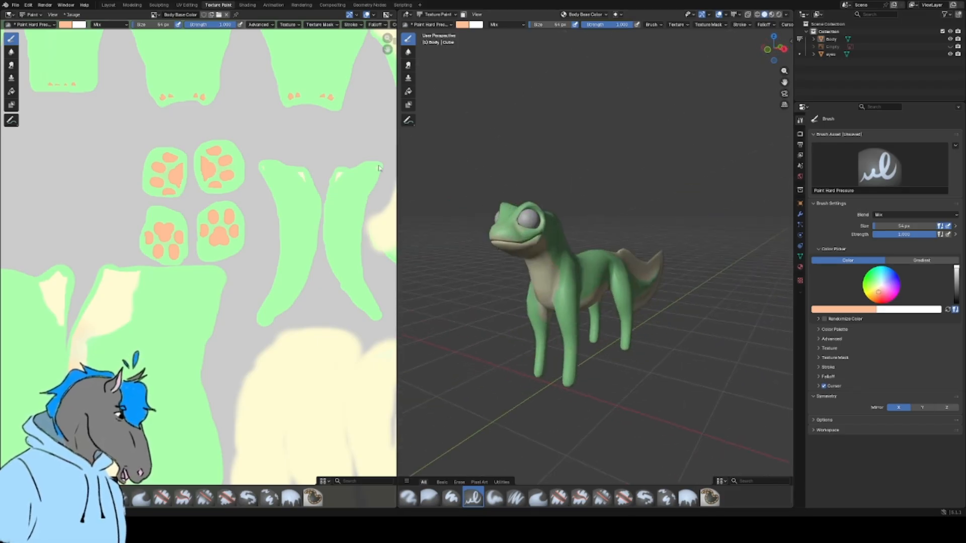
left_click(73, 14)
scroll(251, 202, "down", 5)
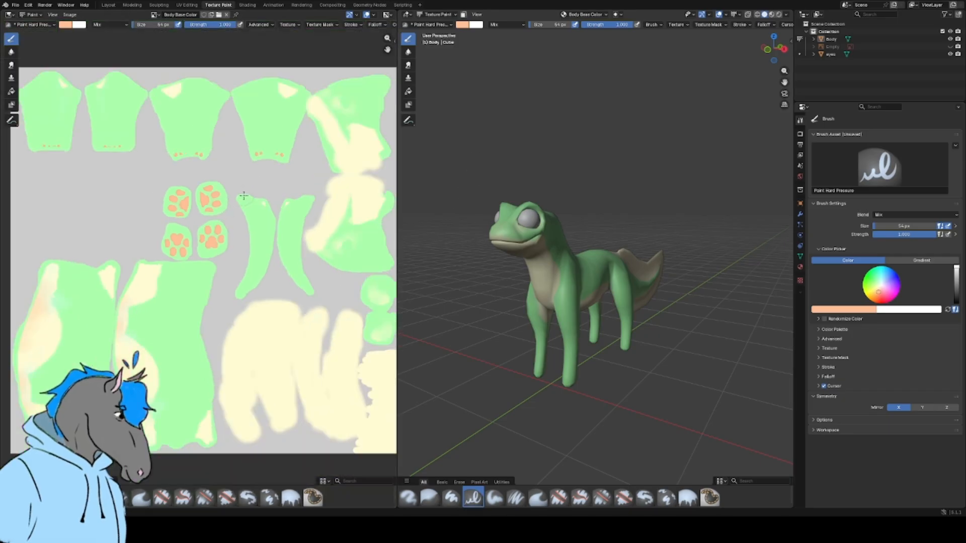
scroll(300, 192, "up", 3)
scroll(300, 191, "down", 2)
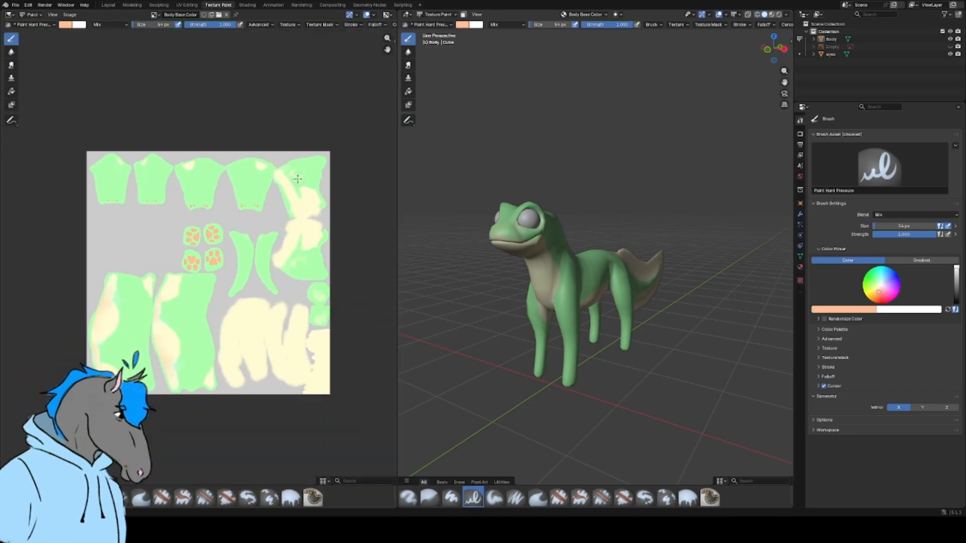
- Switch to the Layout workspace and show the creature in Material Preview shading to check its colors
left_click(112, 6)
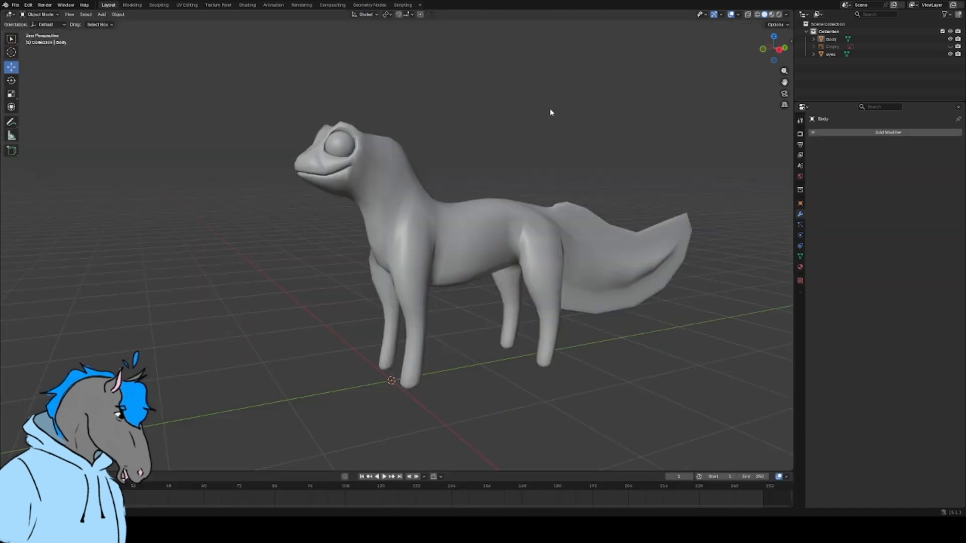
left_click(771, 14)
scroll(568, 108, "down", 2)
scroll(568, 109, "down", 2)
middle_click_drag(568, 108, 538, 119)
scroll(580, 110, "up", 3)
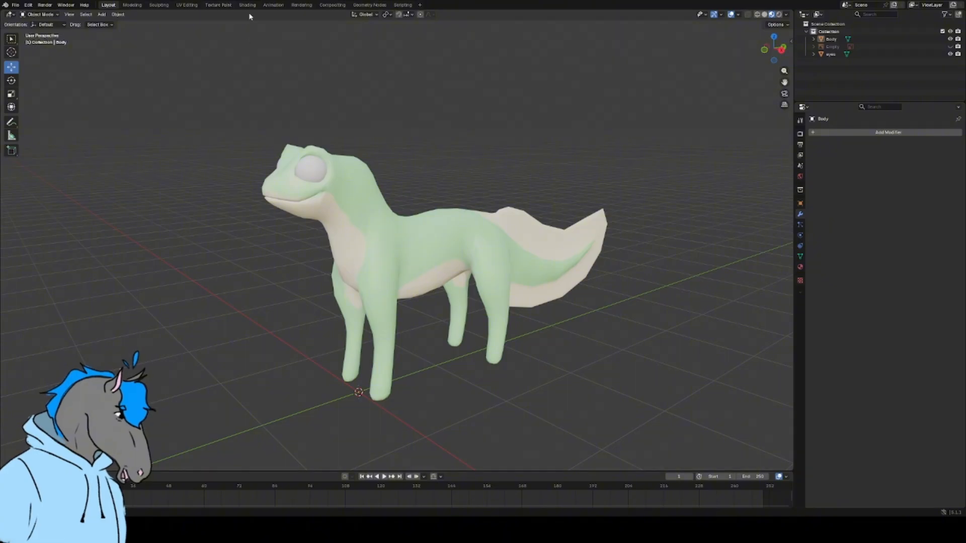
middle_click_drag(424, 183, 386, 170)
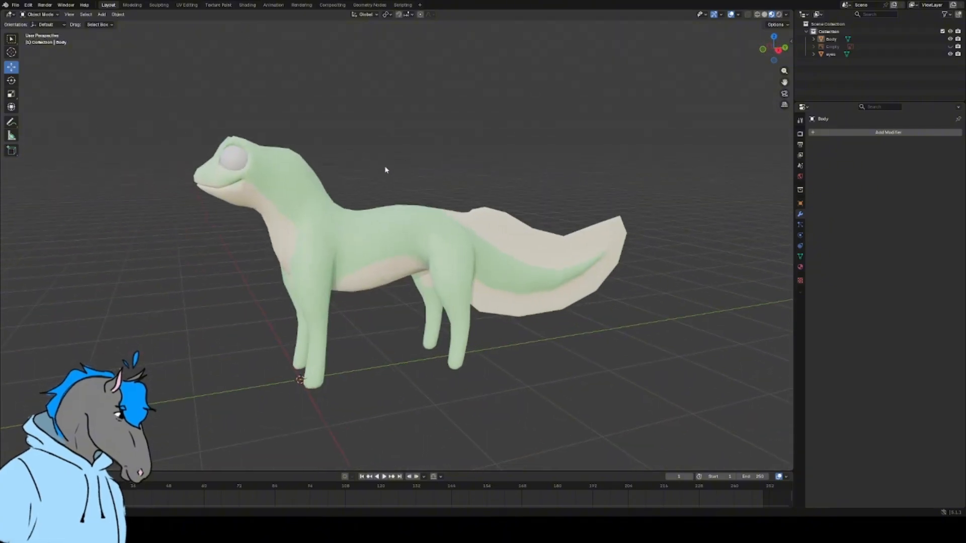
middle_click_drag(317, 138, 359, 208)
- Select the eyes object and unwrap its entire mesh with the Angle Based method in the UV Editing workspace
left_click(363, 208)
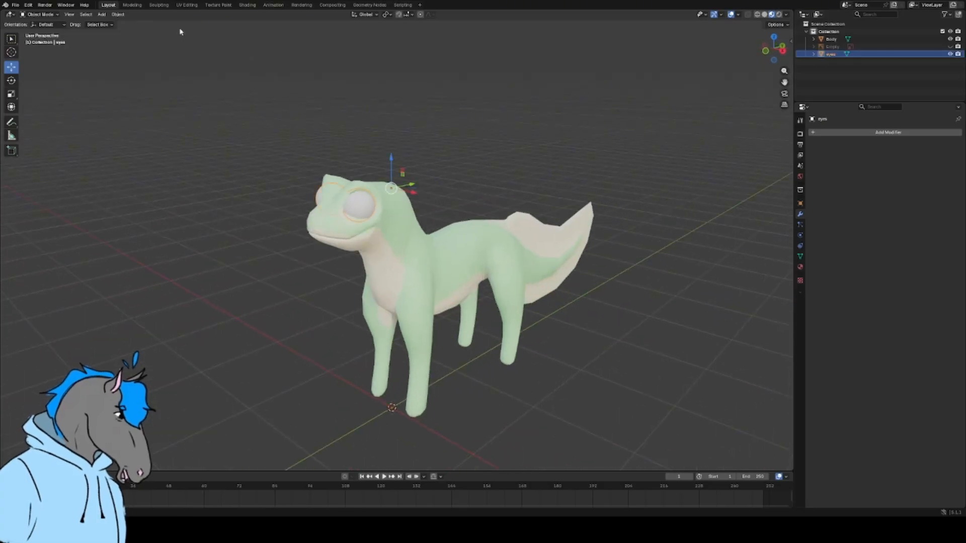
left_click(188, 5)
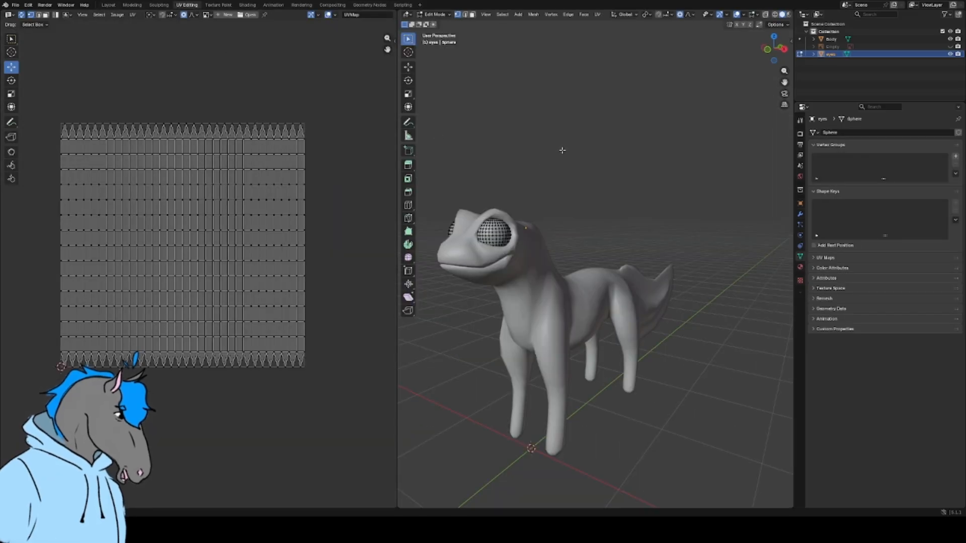
key("a")
key("u")
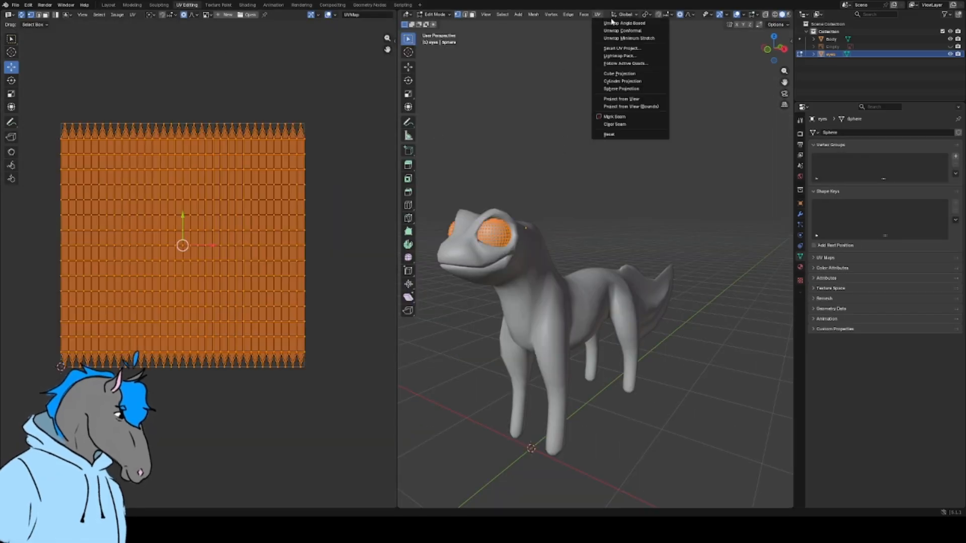
left_click(614, 22)
- Scale down all the eye UV islands and move the upper two apart toward the upper corners of the UV square
key("s")
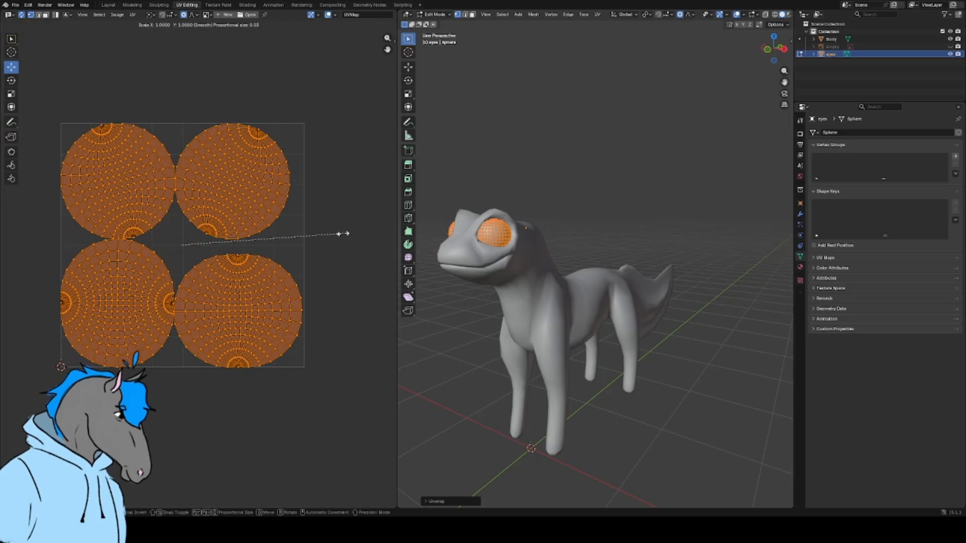
left_click(315, 222)
key("alt+a")
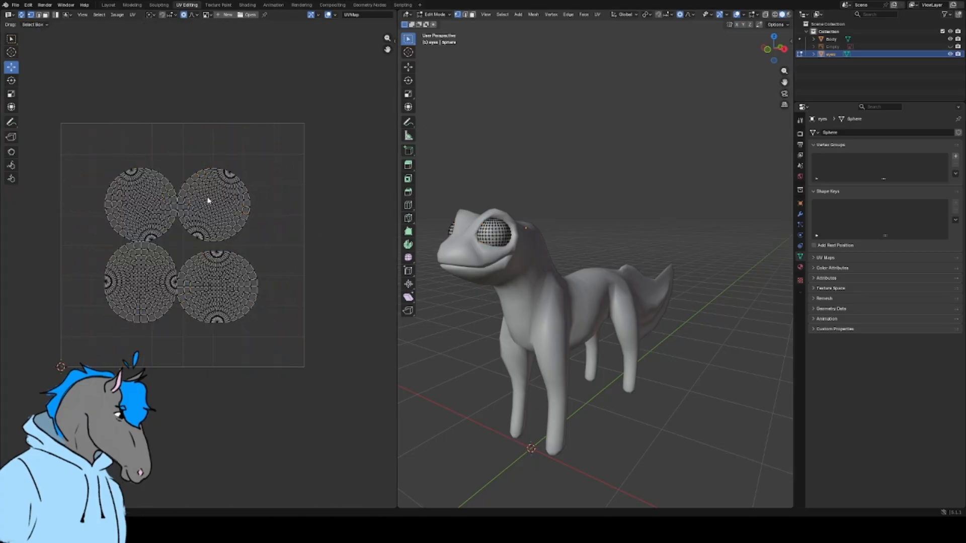
key("l")
key("g")
left_click(255, 174)
key("alt+a")
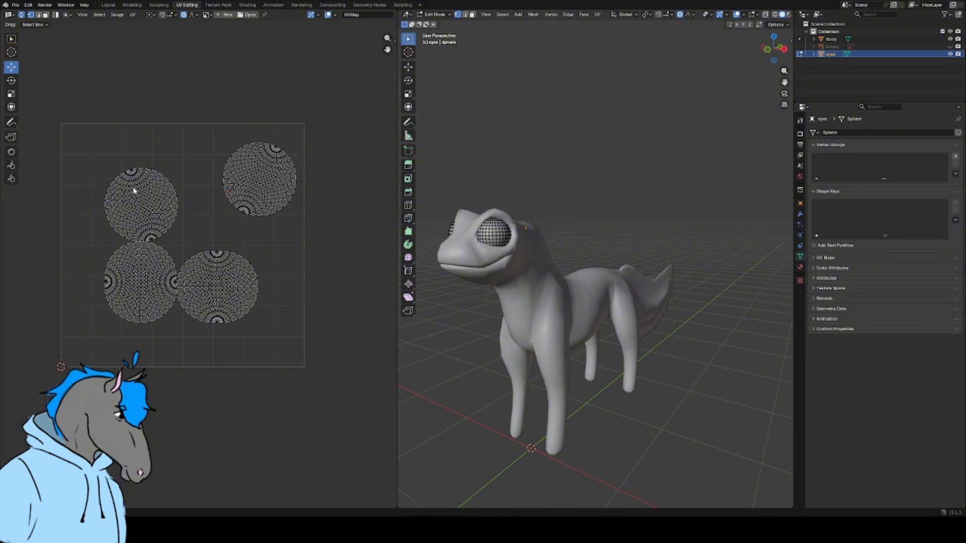
key("l")
key("g")
left_click(109, 170)
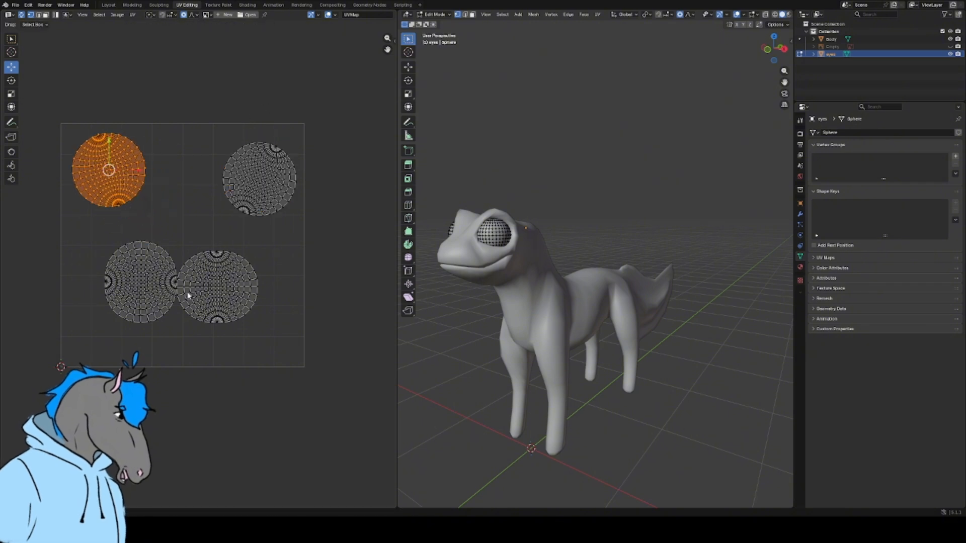
- Move the lower two eye UV islands apart toward the lower corners of the UV square and deselect them
key("l")
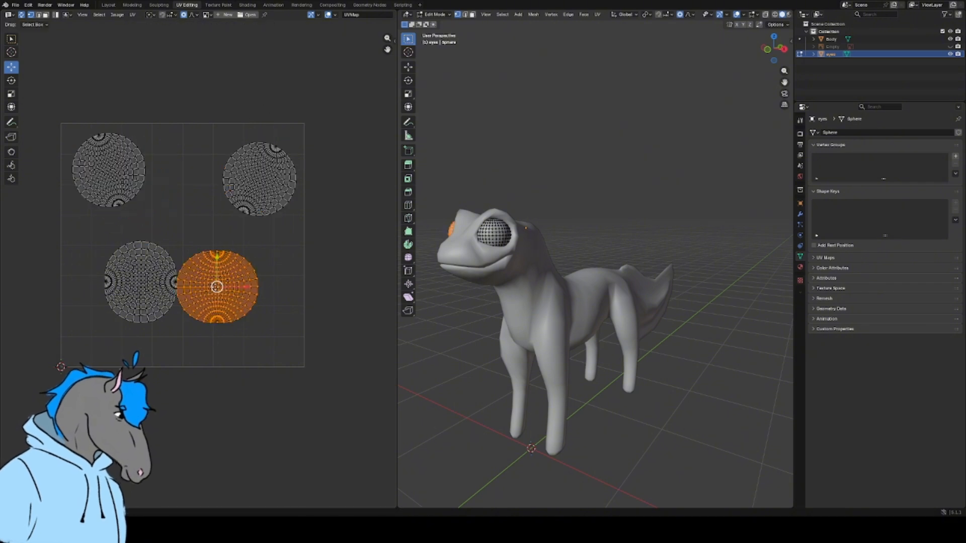
key("g")
left_click(263, 319)
key("g")
left_click(253, 321)
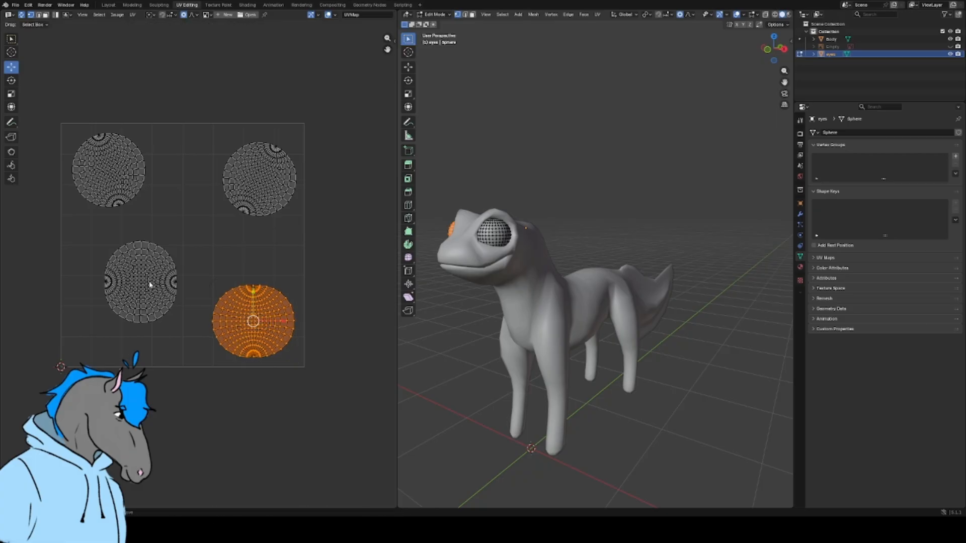
key("l")
key("g")
left_click(120, 318)
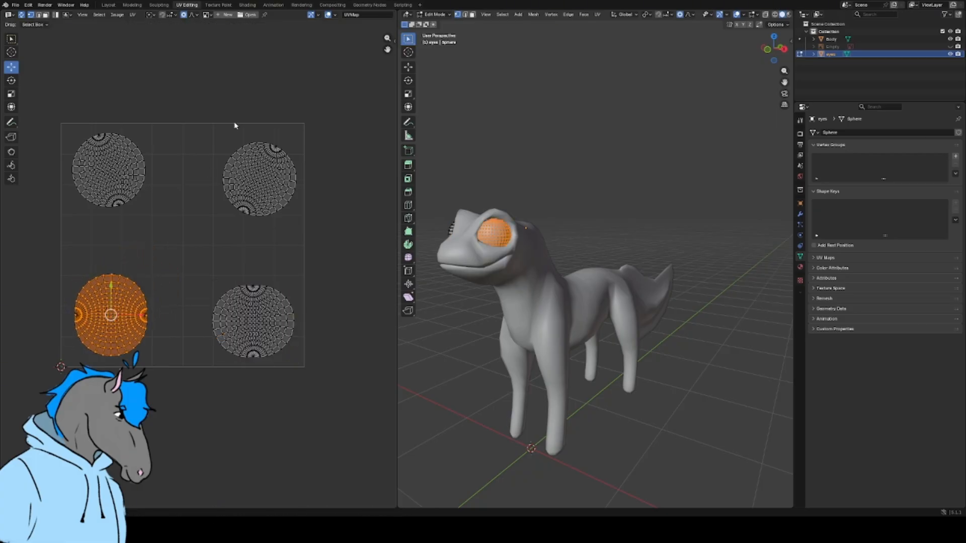
left_click(270, 101)
- Add a Base Color texture slot to the eyes in the Texture Paint workspace, creating the eyes Base Color image
key("ctrl+Page_Down")
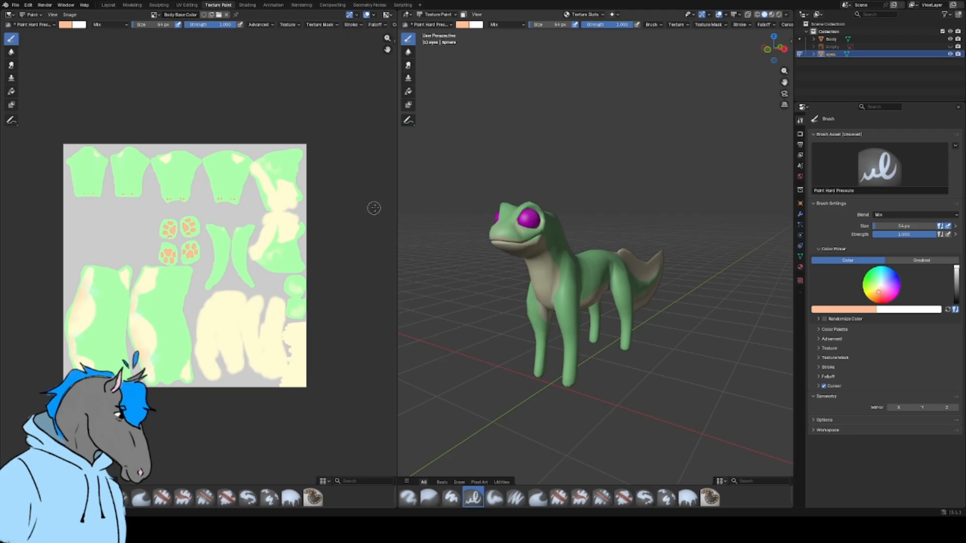
left_click(583, 14)
left_click(616, 43)
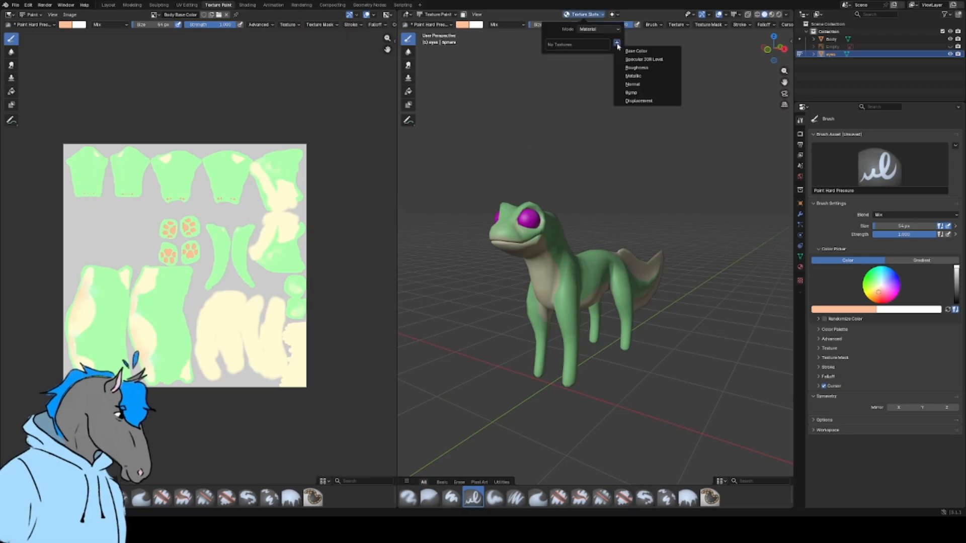
left_click(633, 52)
left_click(614, 122)
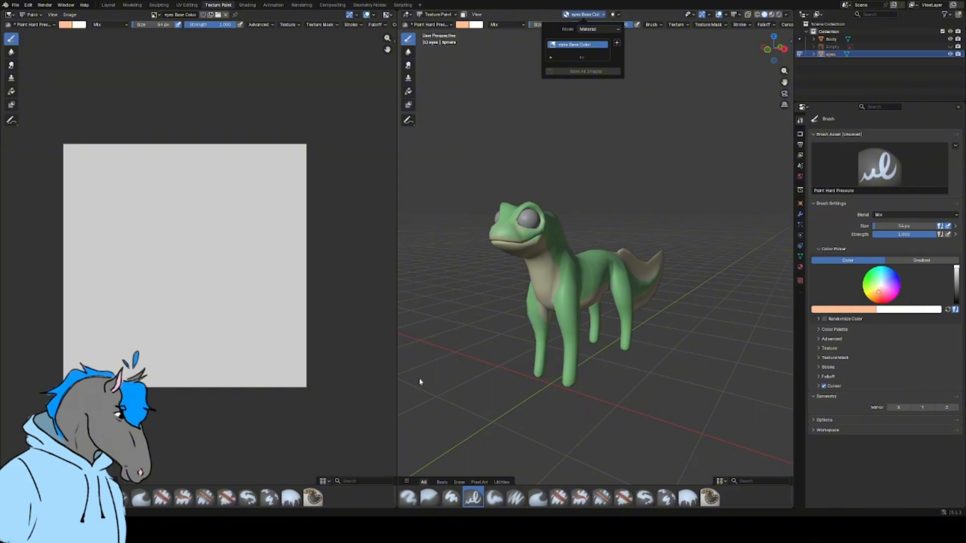
- Set the brush color to black and paint the eyeballs and all four eye islands solid black
left_click_drag(956, 267, 956, 303)
left_click_drag(528, 217, 564, 218)
mouse_move(565, 218)
middle_mouse_down()
mouse_move(567, 201)
mouse_move(679, 211)
middle_mouse_up()
mouse_move(259, 316)
left_mouse_down()
mouse_move(285, 321)
mouse_move(253, 378)
mouse_move(258, 361)
left_mouse_up()
mouse_move(151, 349)
left_mouse_down()
mouse_move(81, 359)
mouse_move(142, 333)
left_mouse_up()
mouse_move(106, 225)
left_mouse_down()
mouse_move(151, 191)
mouse_move(122, 216)
mouse_move(132, 173)
left_mouse_up()
mouse_move(250, 229)
left_mouse_down()
mouse_move(229, 209)
mouse_move(295, 190)
left_mouse_up()
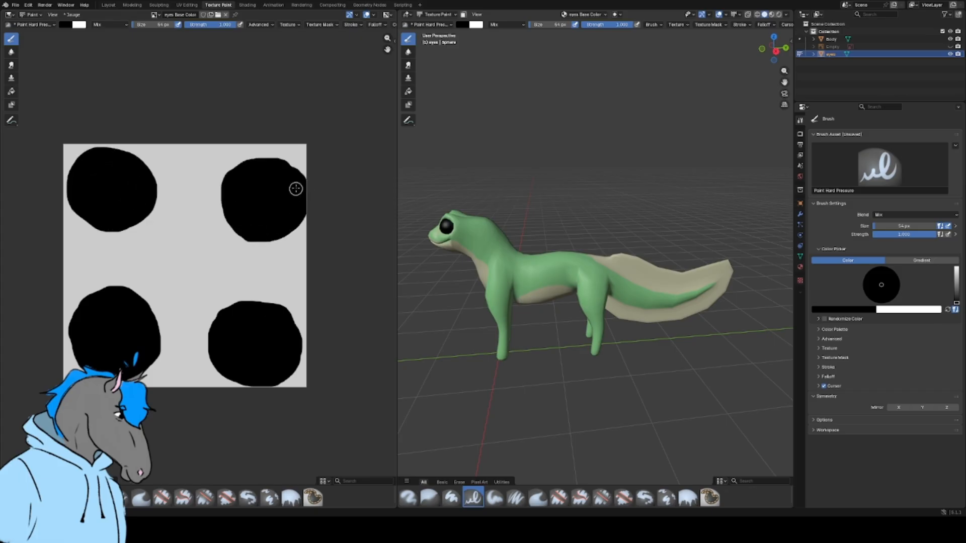
- Set the brush color to orange-brown, turn on X mirror symmetry, and choose the Paint Soft brush
middle_click_drag(503, 252, 594, 249)
scroll(594, 249, "up", 3)
mouse_move(956, 302)
left_mouse_down()
mouse_move(956, 267)
mouse_move(956, 277)
left_mouse_up()
left_click(875, 293)
scroll(553, 252, "up", 4)
mouse_move(518, 251)
middle_mouse_down("shift")
mouse_move(679, 342)
mouse_move(652, 341)
middle_mouse_up("shift")
left_click(898, 408)
left_click(494, 497)
- Paint a large round orange-brown iris on the visible front of both eyes, leaving a thin black rim
left_click_drag(539, 282, 558, 256)
middle_click_drag(558, 257, 535, 226)
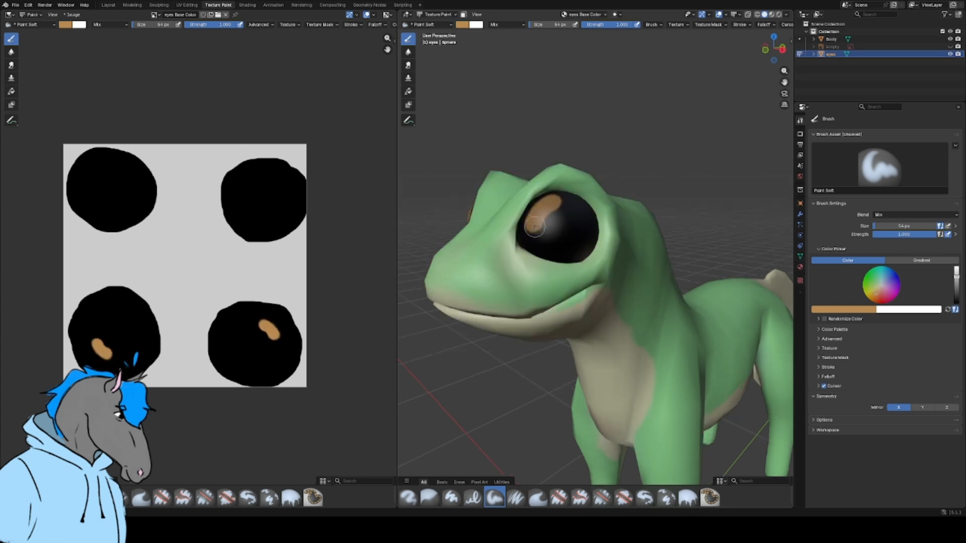
left_click_drag(532, 231, 562, 255)
middle_click_drag(562, 255, 461, 181)
left_click_drag(458, 180, 485, 171)
mouse_move(493, 169)
middle_mouse_down()
mouse_move(509, 209)
mouse_move(493, 208)
mouse_move(461, 255)
middle_mouse_up()
left_click_drag(462, 255, 498, 277)
middle_click_drag(498, 277, 618, 288)
left_click_drag(698, 290, 680, 311)
mouse_move(681, 311)
middle_mouse_down()
mouse_move(719, 297)
mouse_move(533, 285)
middle_mouse_up()
left_click_drag(533, 285, 477, 282)
mouse_move(476, 282)
middle_mouse_down()
mouse_move(495, 254)
mouse_move(543, 269)
middle_mouse_up()
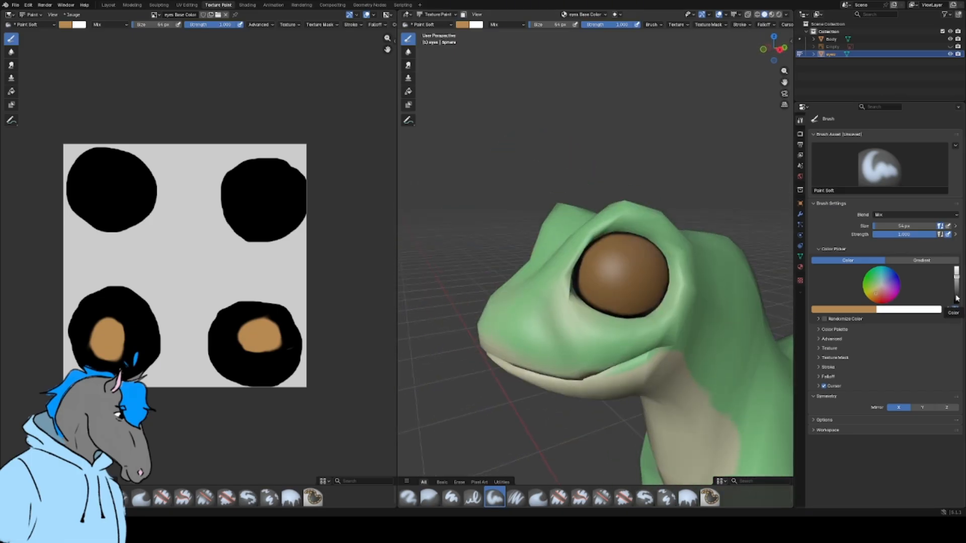
- Set the brush colors to black and paint a wide horizontal pupil across the middle of each iris
left_click(956, 302)
left_click(947, 310)
left_click(956, 302)
left_click_drag(626, 269, 609, 272)
middle_click_drag(609, 272, 564, 266)
mouse_move(565, 266)
left_mouse_down()
mouse_move(539, 274)
mouse_move(561, 268)
left_mouse_up()
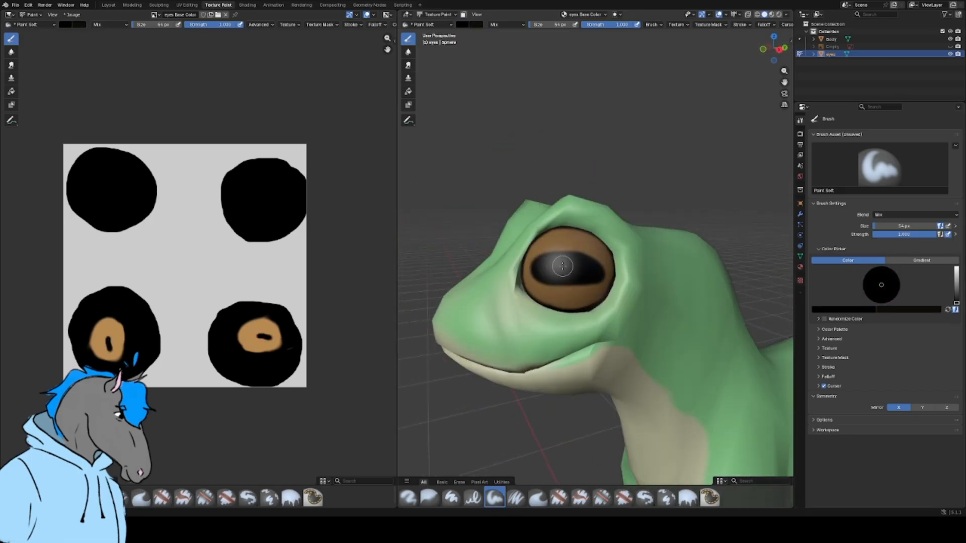
- Smear the pupil's edges outward into the brown iris with the Smear brush to give it a ragged outline
middle_click_drag(561, 268, 641, 252)
left_click(538, 498)
left_click_drag(566, 288, 545, 263)
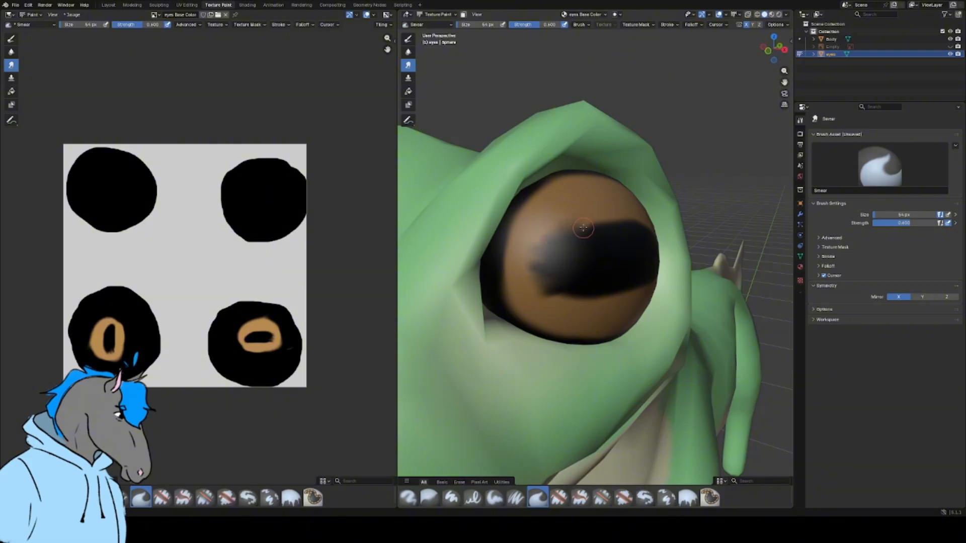
middle_click_drag(583, 228, 518, 319)
left_click_drag(528, 294, 578, 274)
middle_click_drag(578, 274, 545, 286)
mouse_move(545, 287)
left_mouse_down()
mouse_move(590, 292)
mouse_move(588, 320)
left_mouse_up()
mouse_move(588, 319)
middle_mouse_down()
mouse_move(483, 241)
mouse_move(526, 249)
middle_mouse_up()
left_click_drag(525, 249, 491, 265)
middle_click_drag(491, 265, 559, 258)
left_click_drag(560, 257, 503, 252)
middle_click_drag(503, 253, 605, 265)
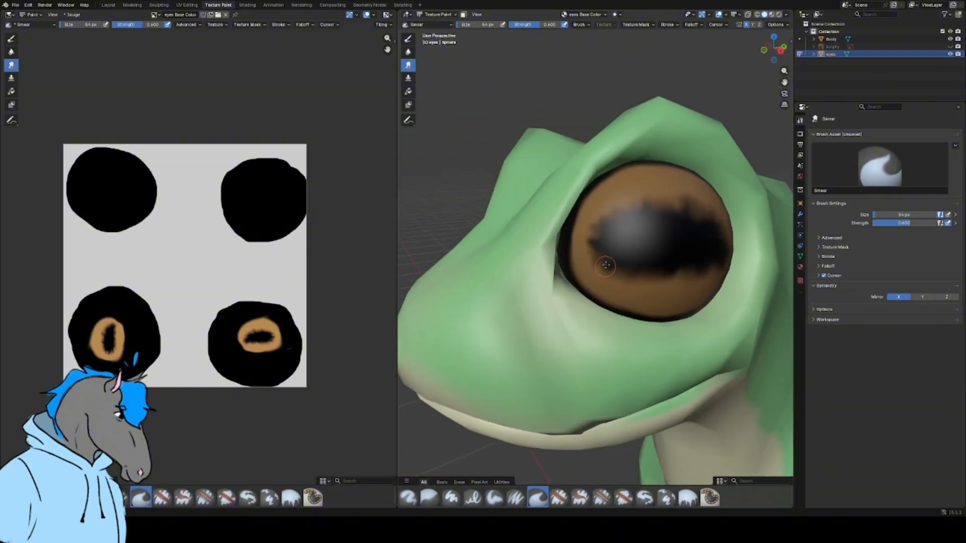
- Undo the smeared pupil strokes on both eyes
scroll(702, 235, "down", 4)
scroll(654, 252, "up", 4)
mouse_move(654, 247)
middle_mouse_down("shift")
mouse_move(613, 316)
mouse_move(589, 302)
middle_mouse_up("shift")
key("ctrl+z")
key("ctrl+z")
key("ctrl+z")
key("ctrl+z")
key("ctrl+z")
key("ctrl+z")
key("ctrl+z")
key("ctrl+z")
- Paint a crisp horizontal black pupil across the middle of each brown iris with the Paint Hard Pressure brush
left_click(473, 497)
mouse_move(584, 305)
left_mouse_down()
mouse_move(642, 306)
mouse_move(629, 283)
mouse_move(662, 308)
left_mouse_up()
scroll(662, 308, "down", 5)
middle_click_drag(528, 254, 570, 250)
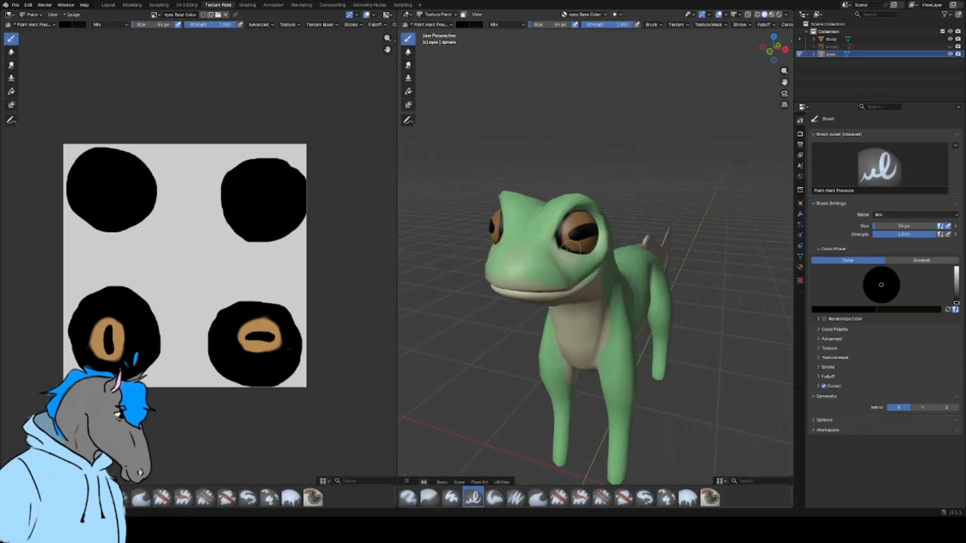
- Save the eyes Base Color image and review the whole creature from the front and side in the Layout workspace
left_click(72, 15)
left_click(80, 91)
left_click(109, 5)
left_click(511, 131)
middle_click_drag(511, 132, 551, 129)
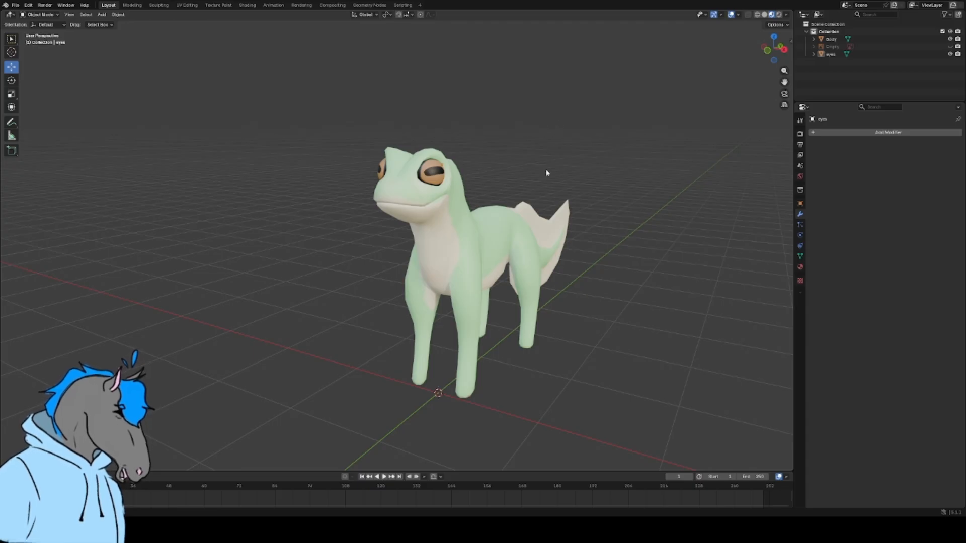
middle_click_drag(524, 229, 510, 247)
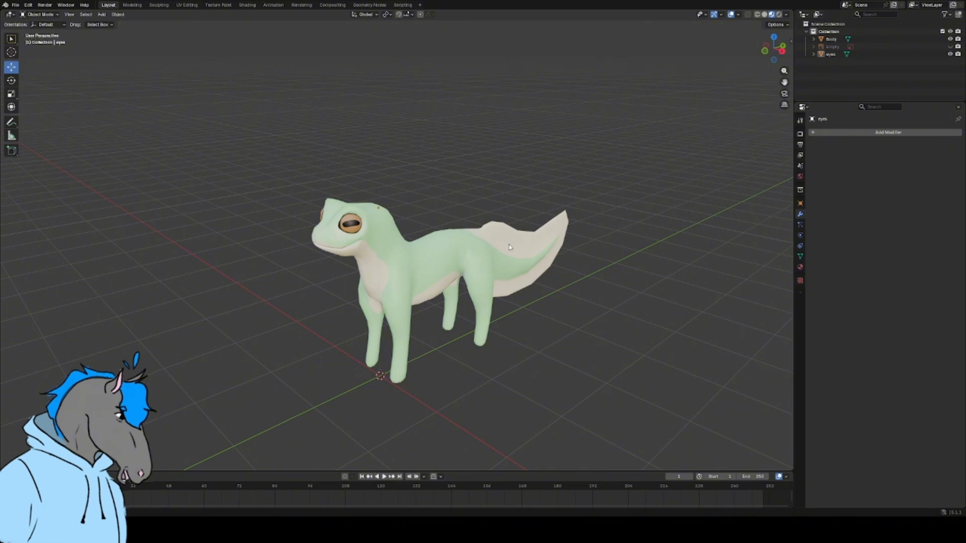
middle_click_drag(509, 248, 476, 170)
scroll(459, 177, "up", 3)
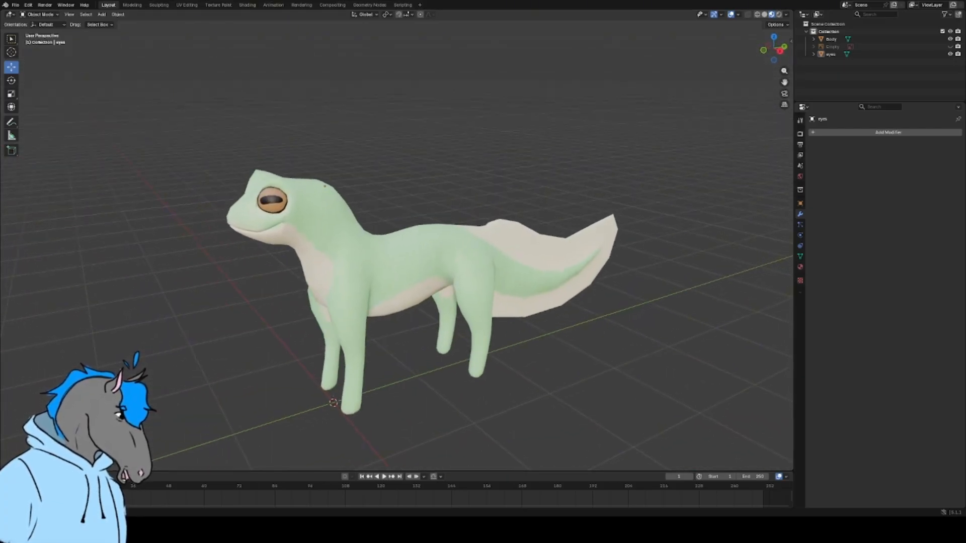